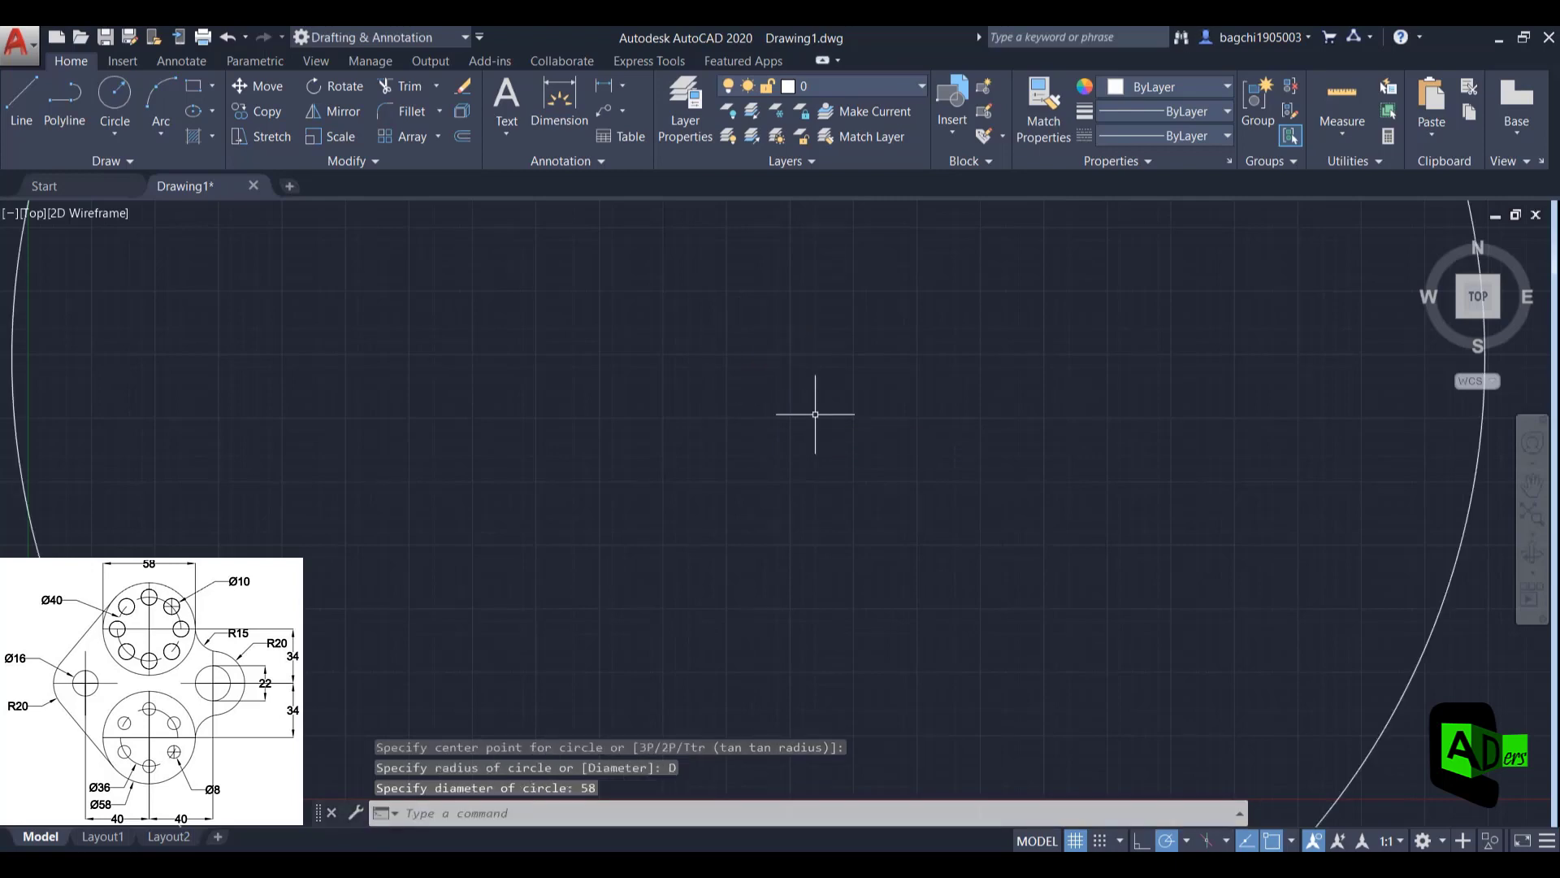
Move the coordinate system origin horizontally to an empty area well left of the 58 mm circle
scroll(815, 414, down, 10)
scroll(816, 430, up, 3)
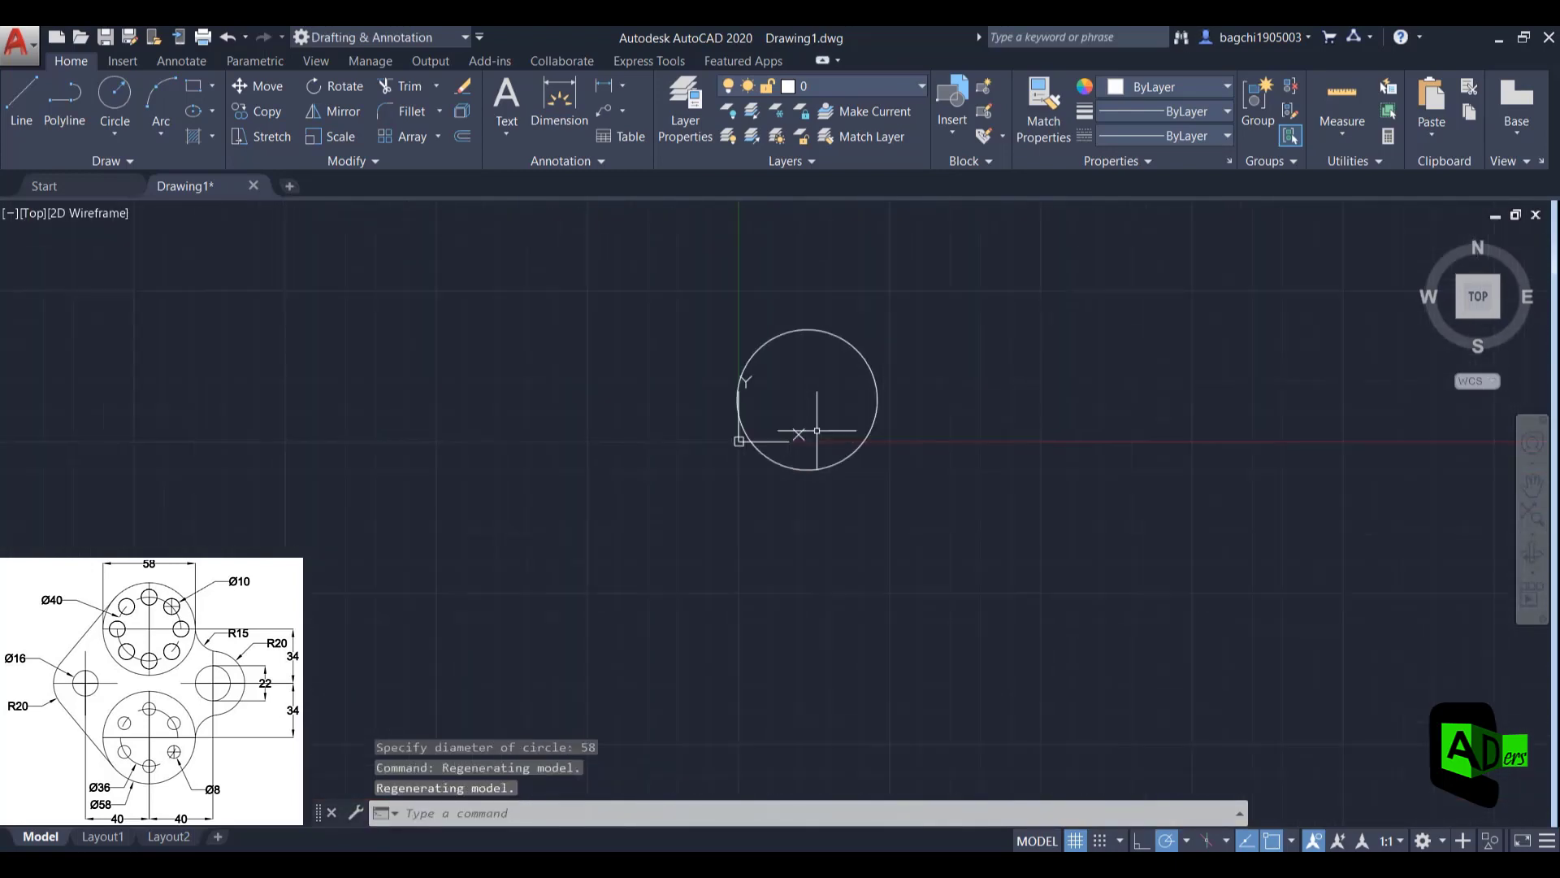
click(740, 439)
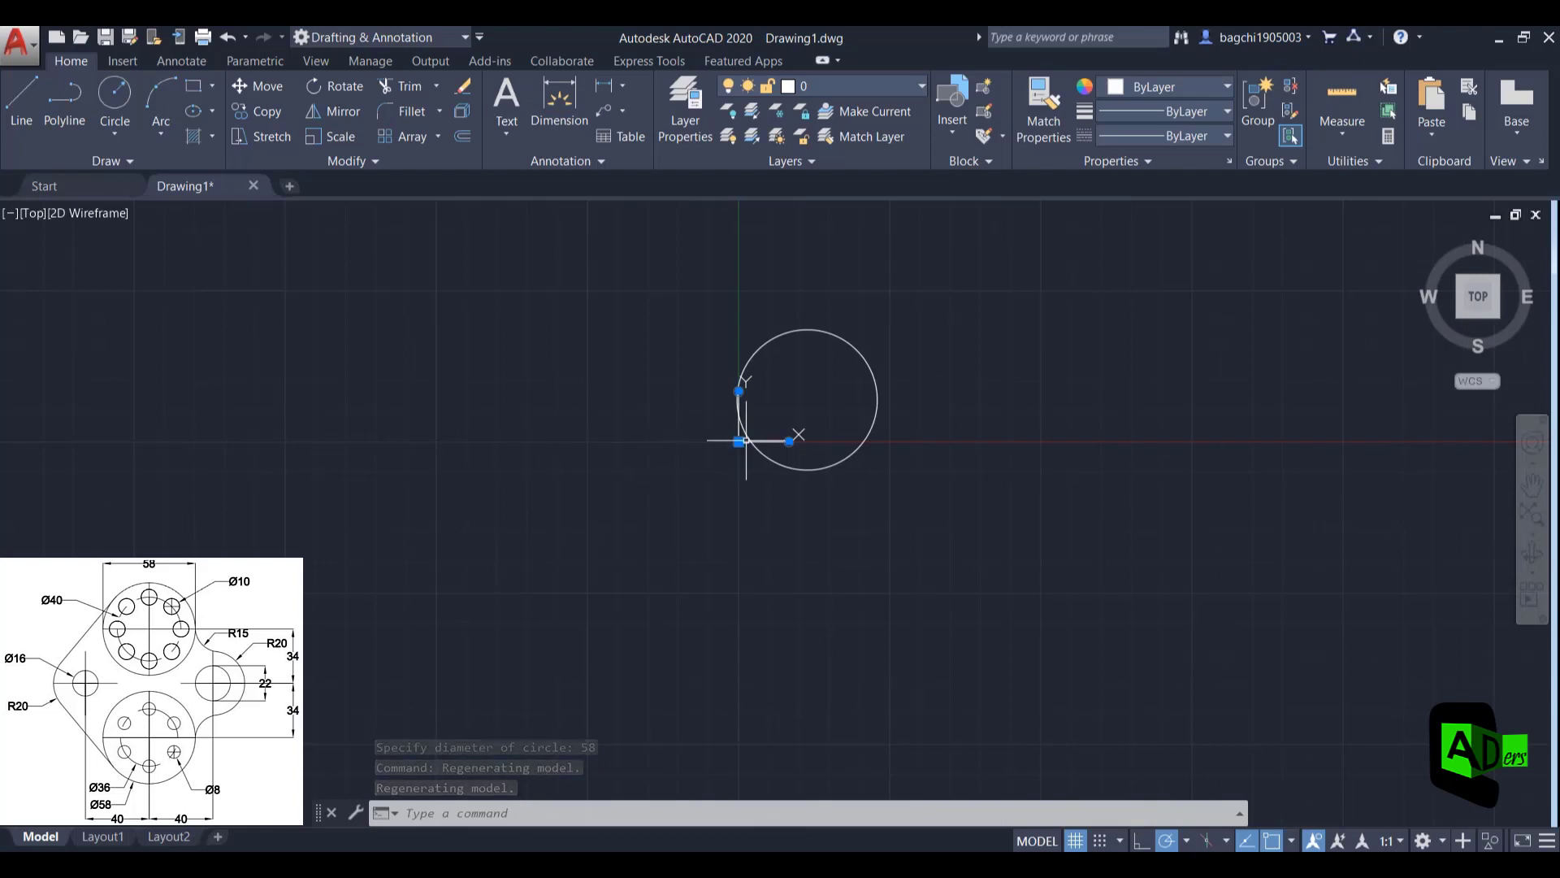
click(739, 442)
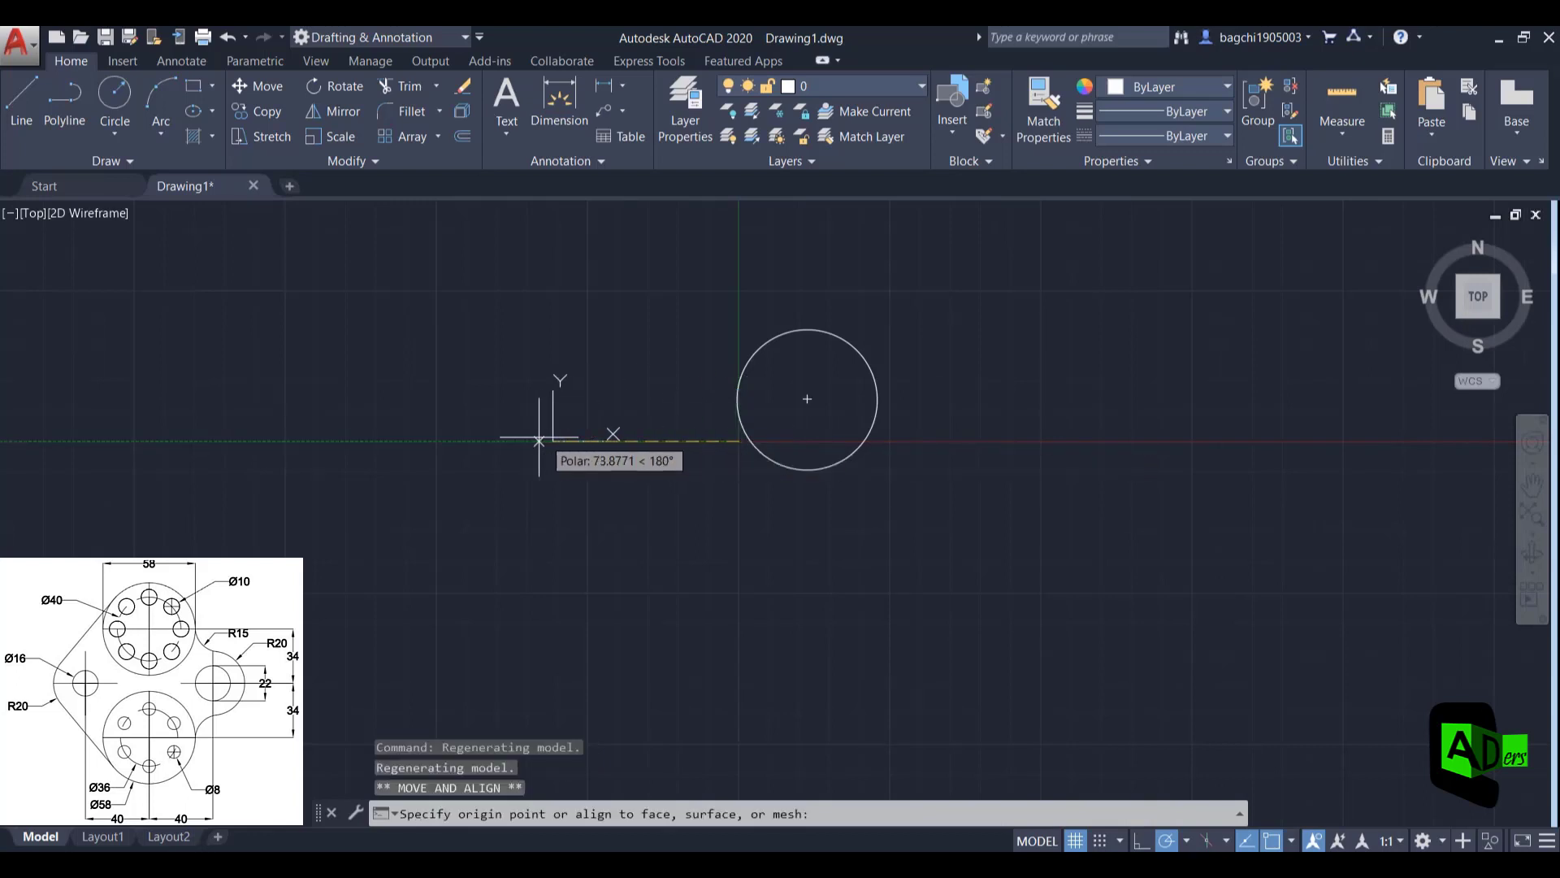
click(233, 442)
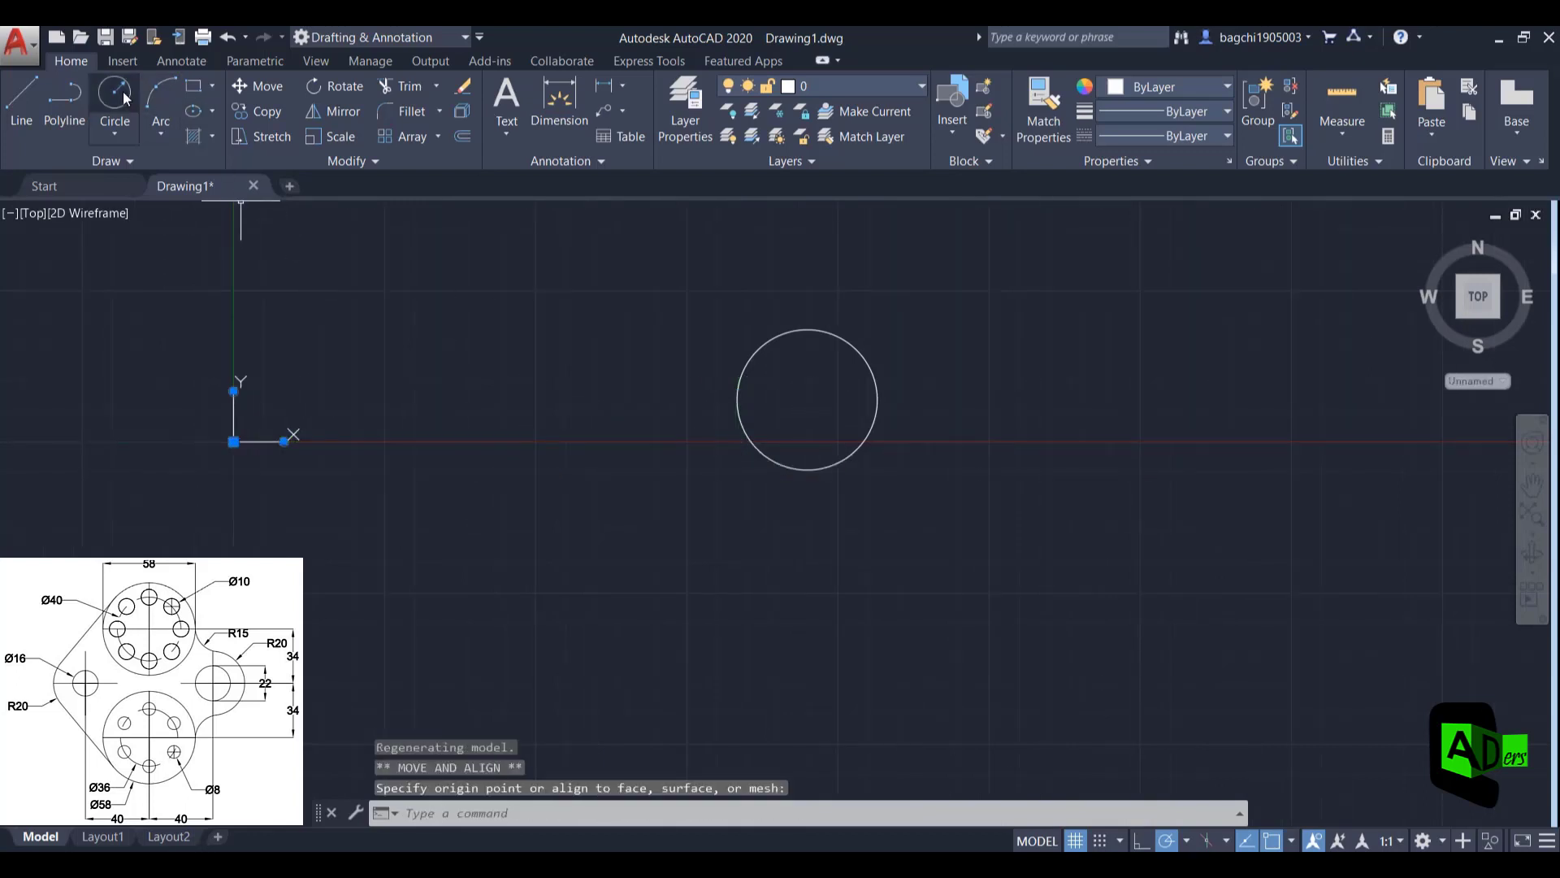
Draw two consecutive 34 mm line segments straight down from the circle's center
click(37, 96)
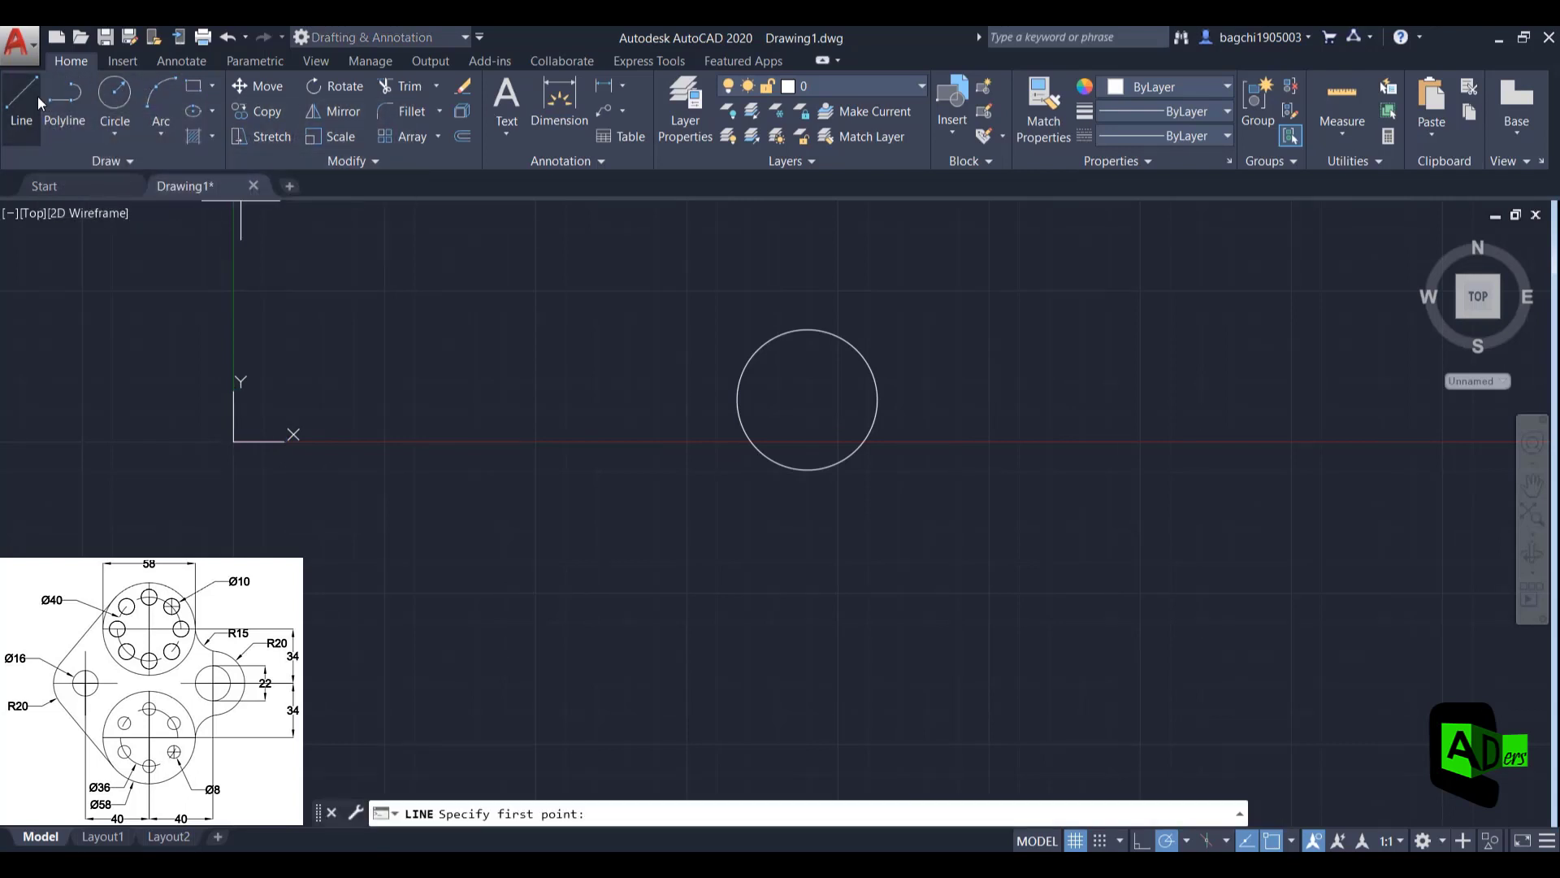
click(807, 399)
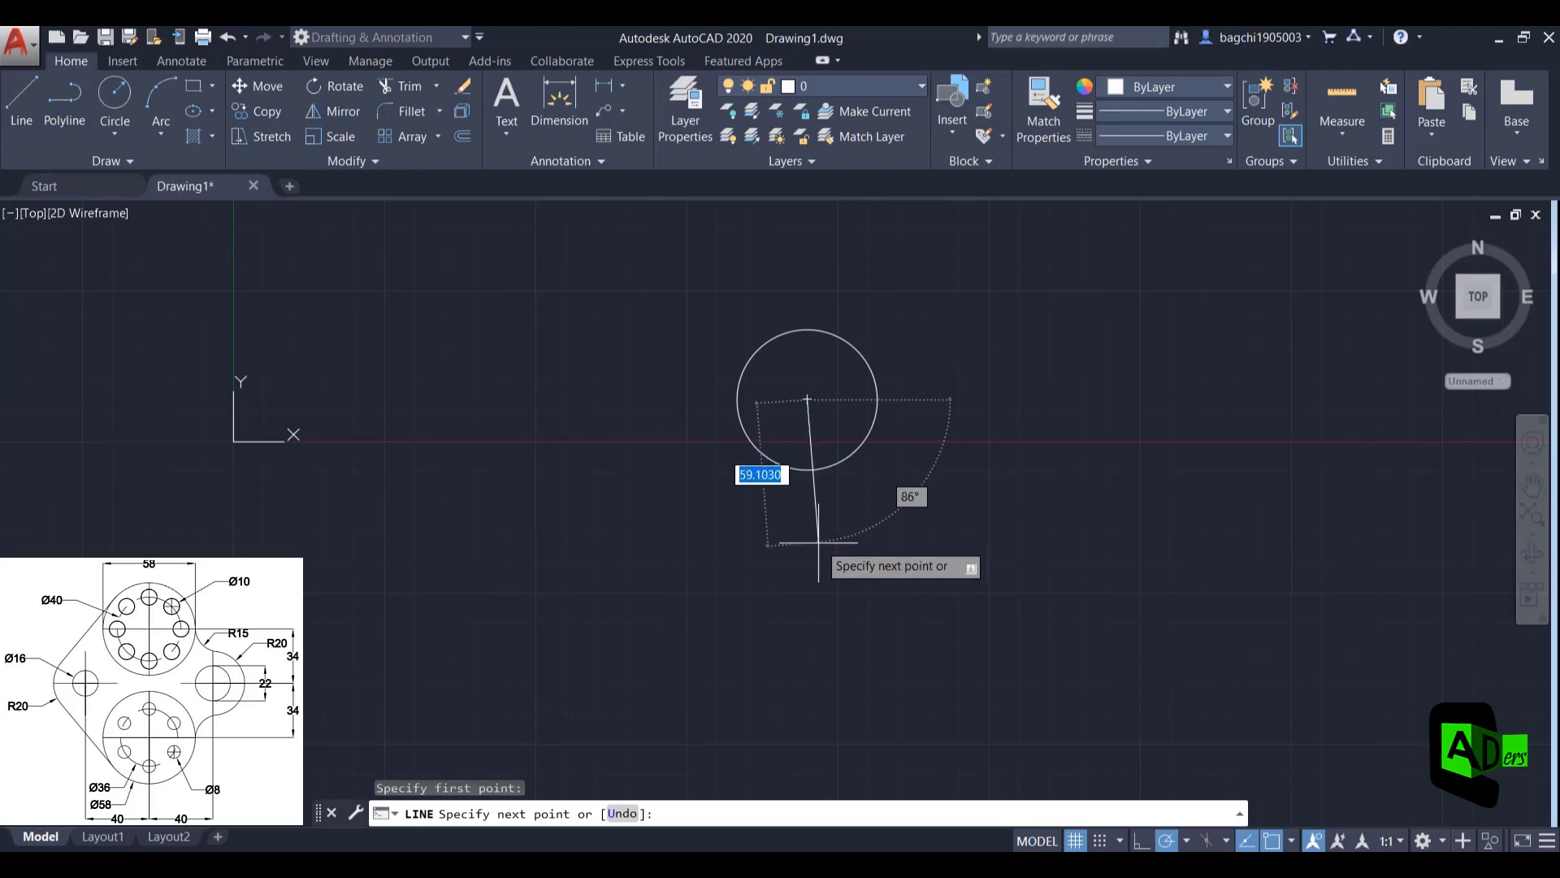
text(34)
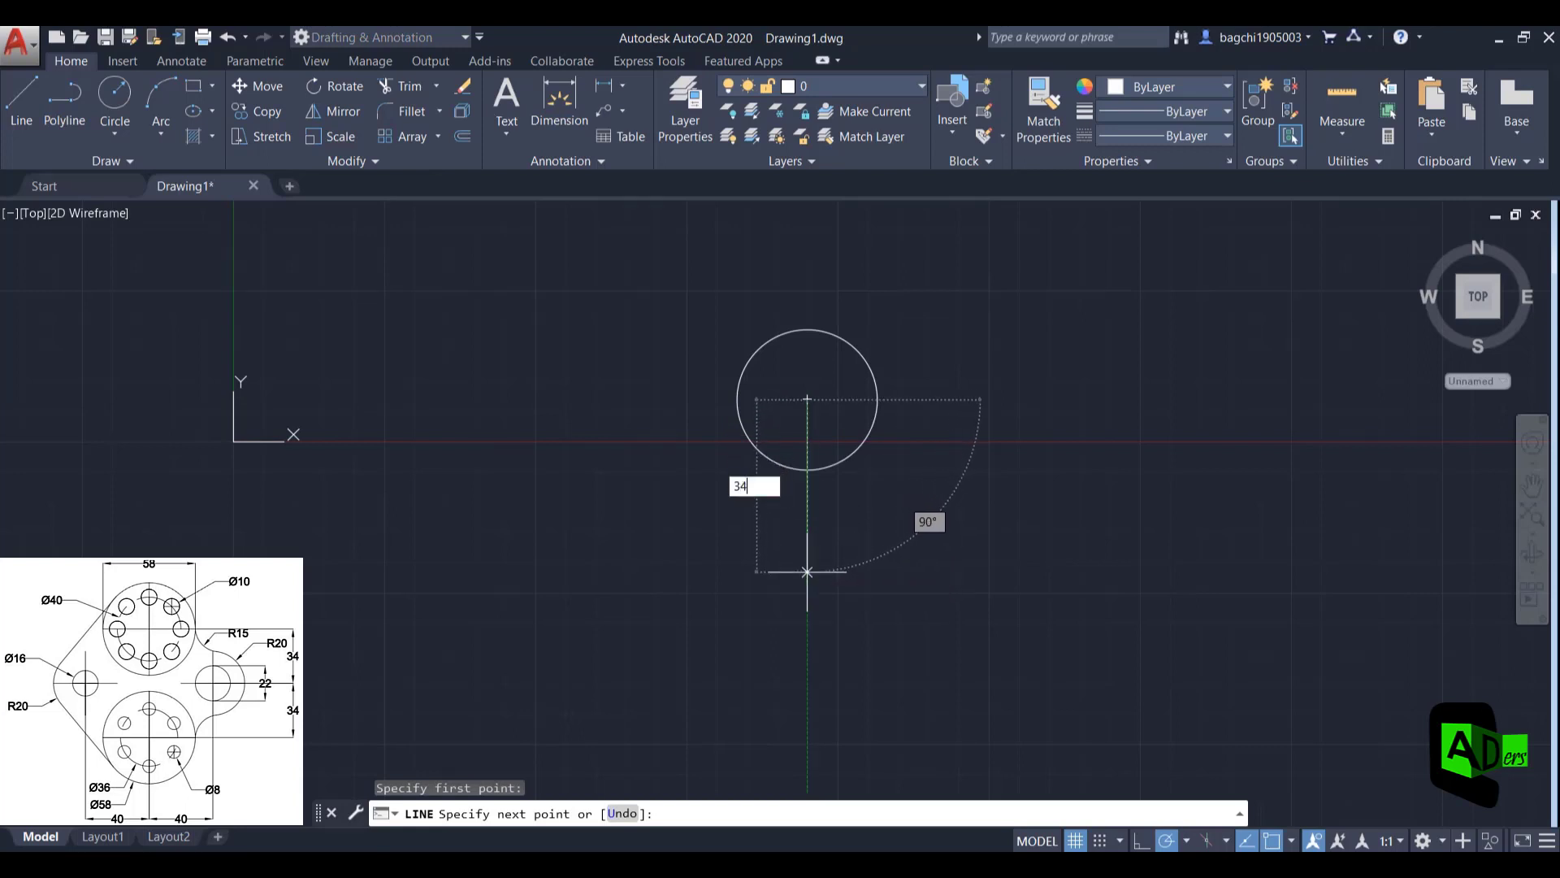
key(Return)
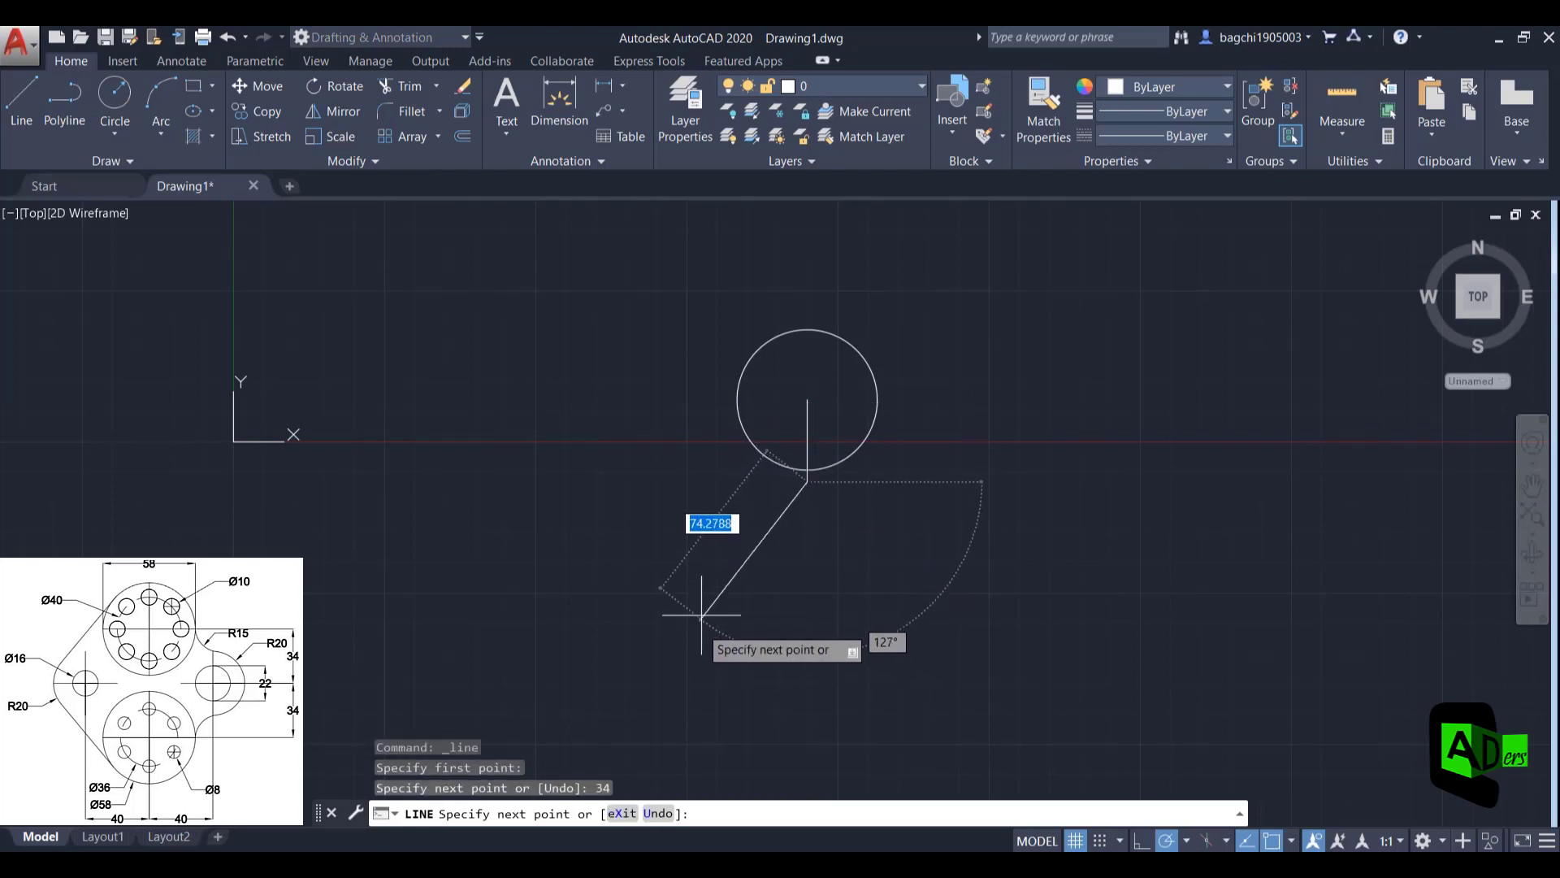
text(34)
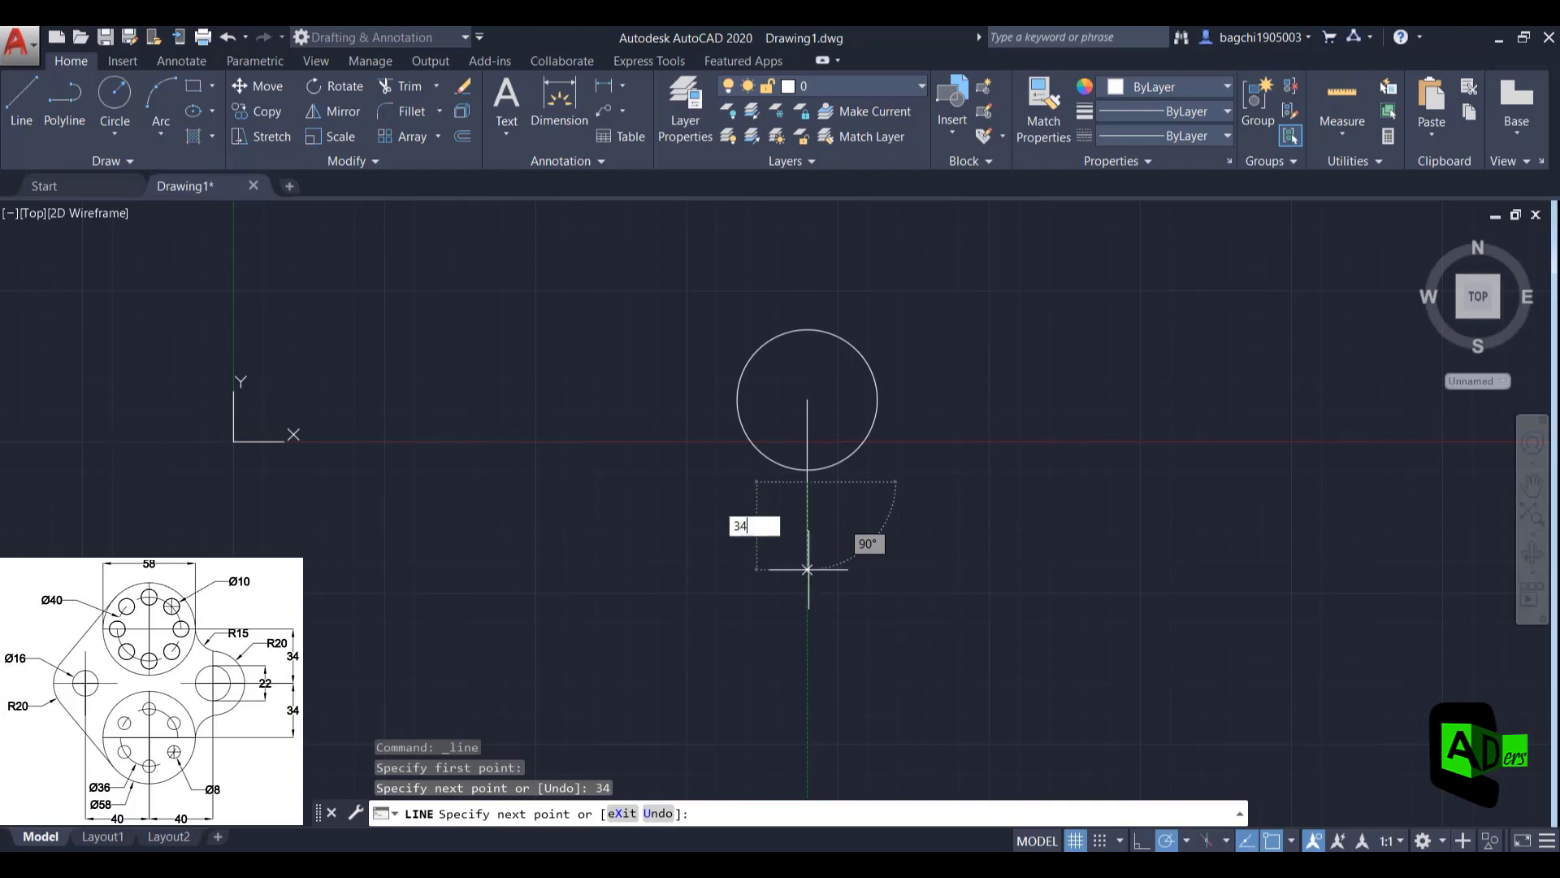
key(Return)
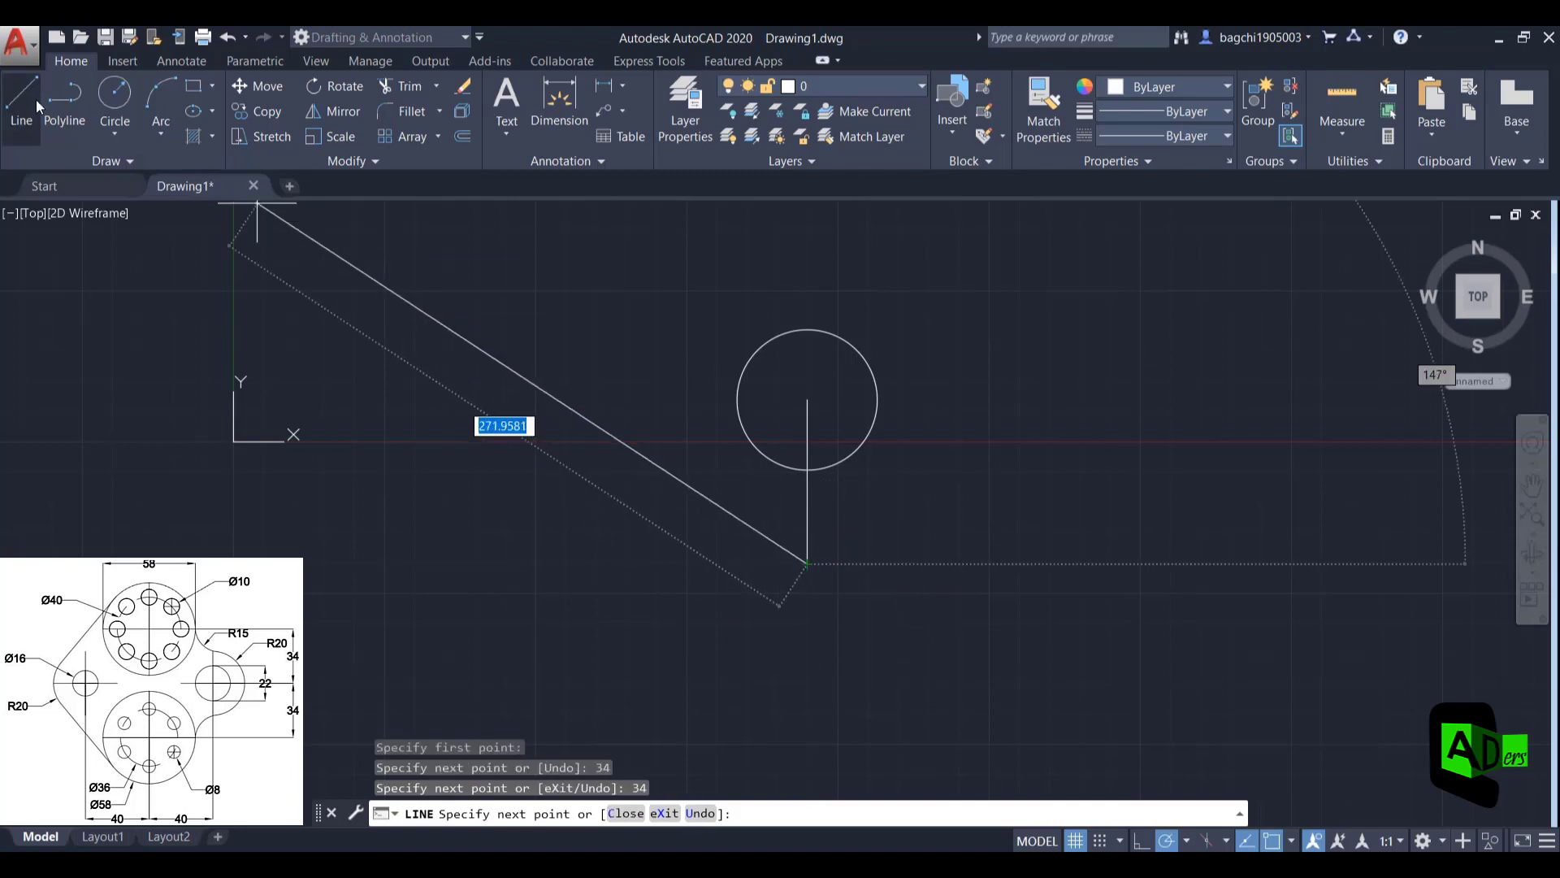
Draw a circle of diameter 58 mm centered on the lower end of the vertical line
click(122, 97)
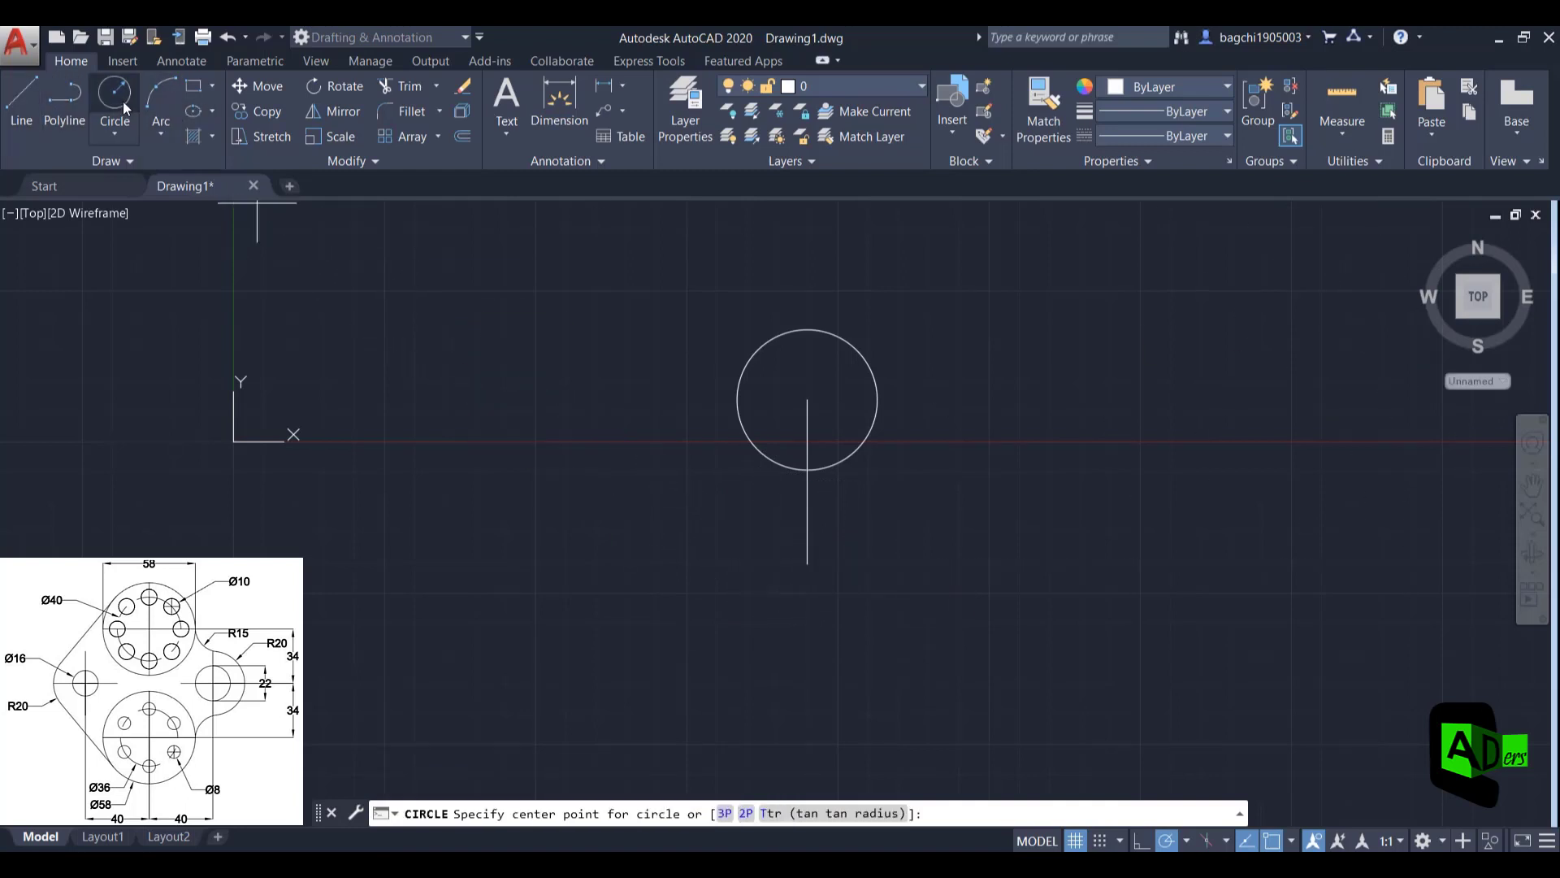
click(807, 561)
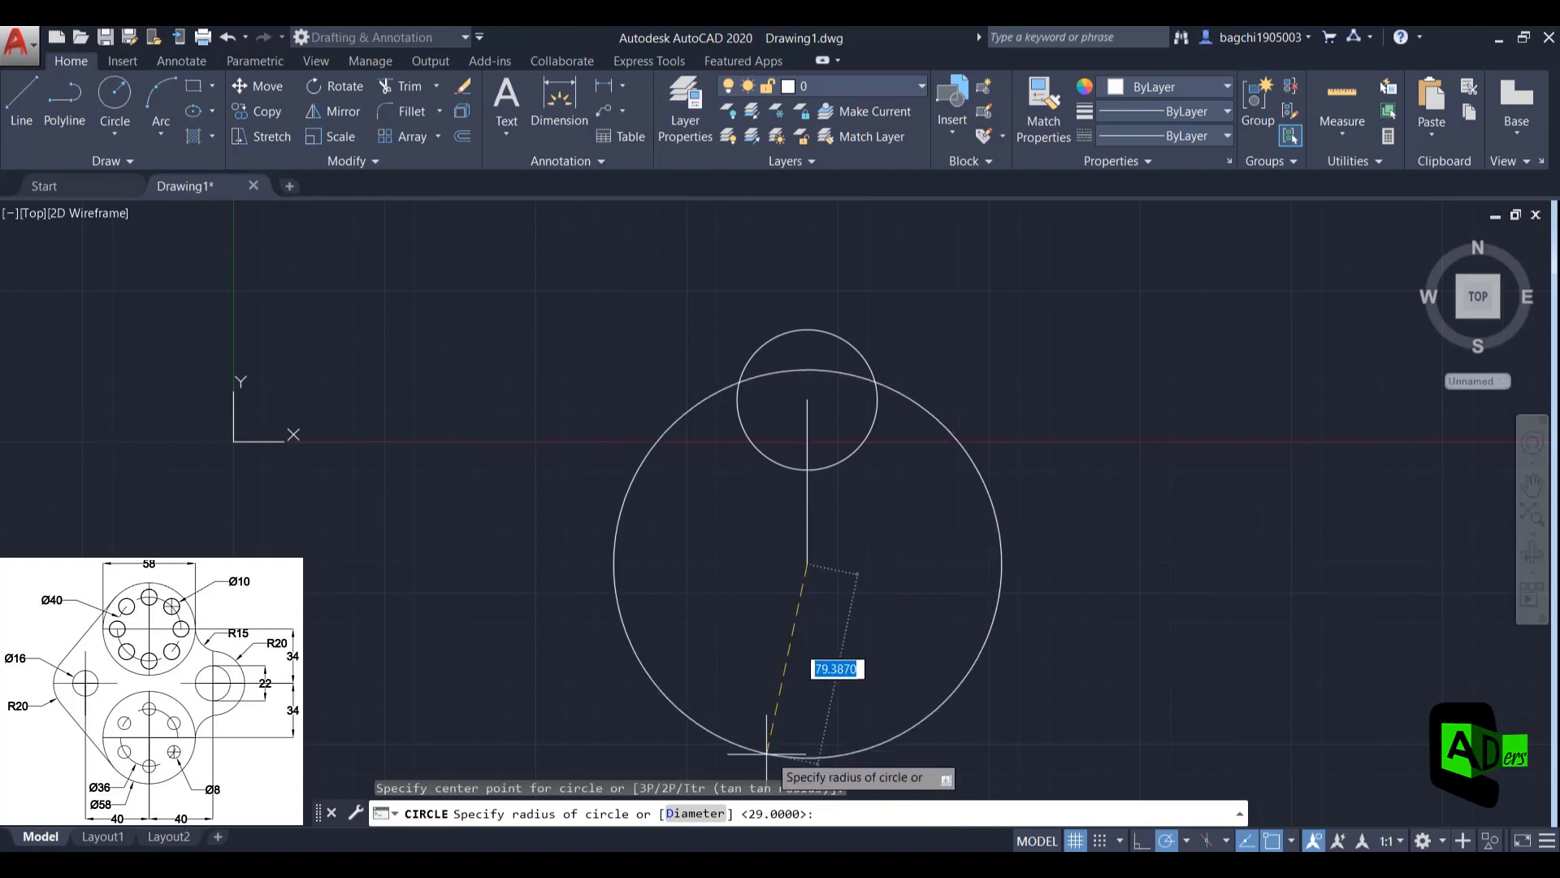
text(d)
key(Return)
text(58)
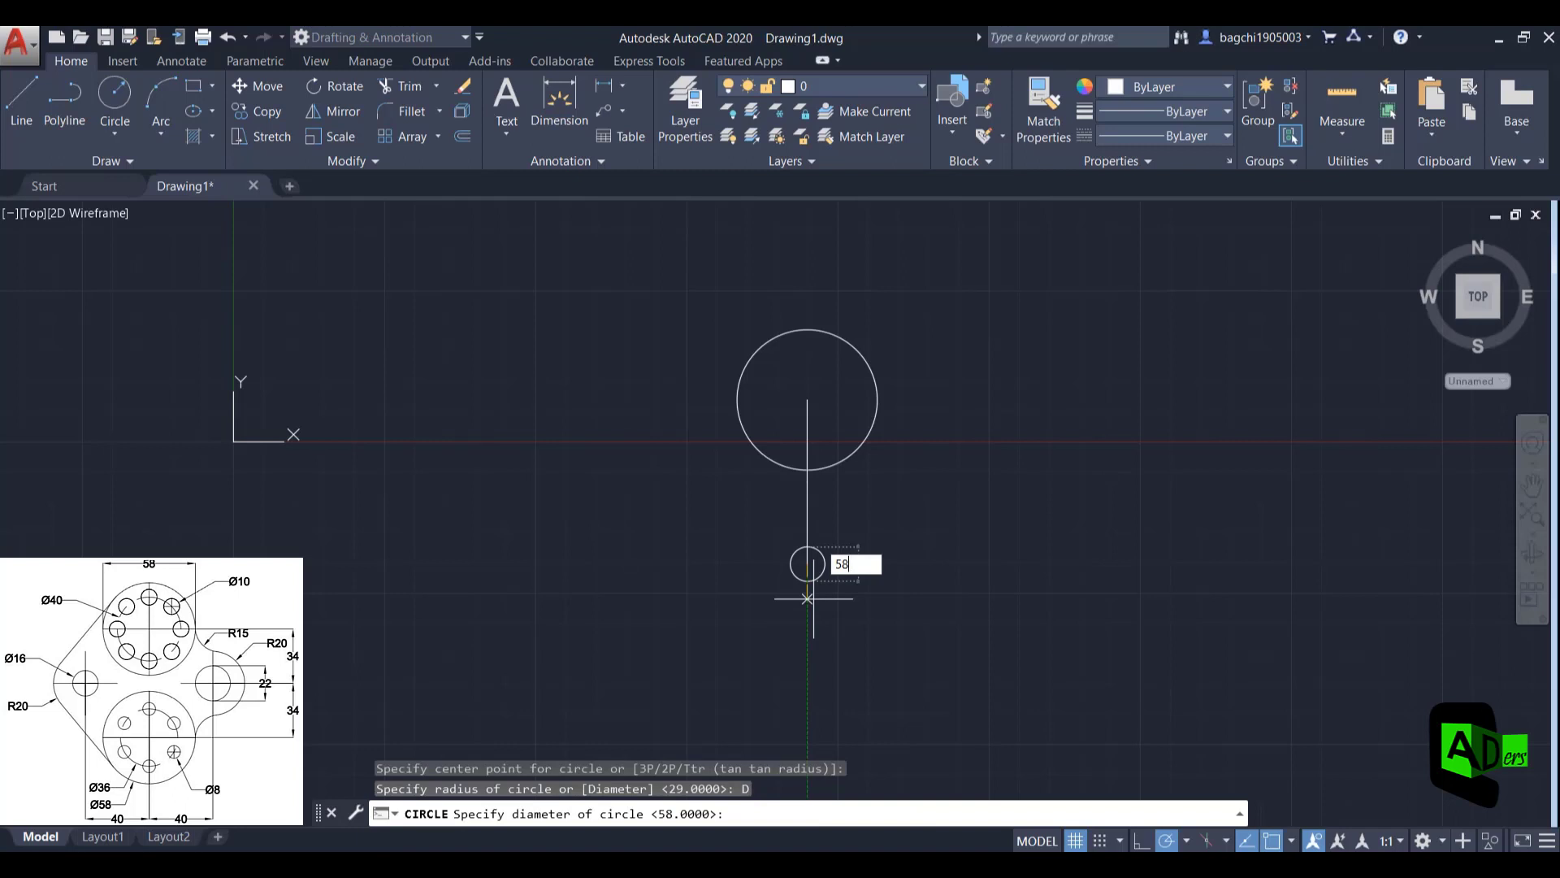
key(Return)
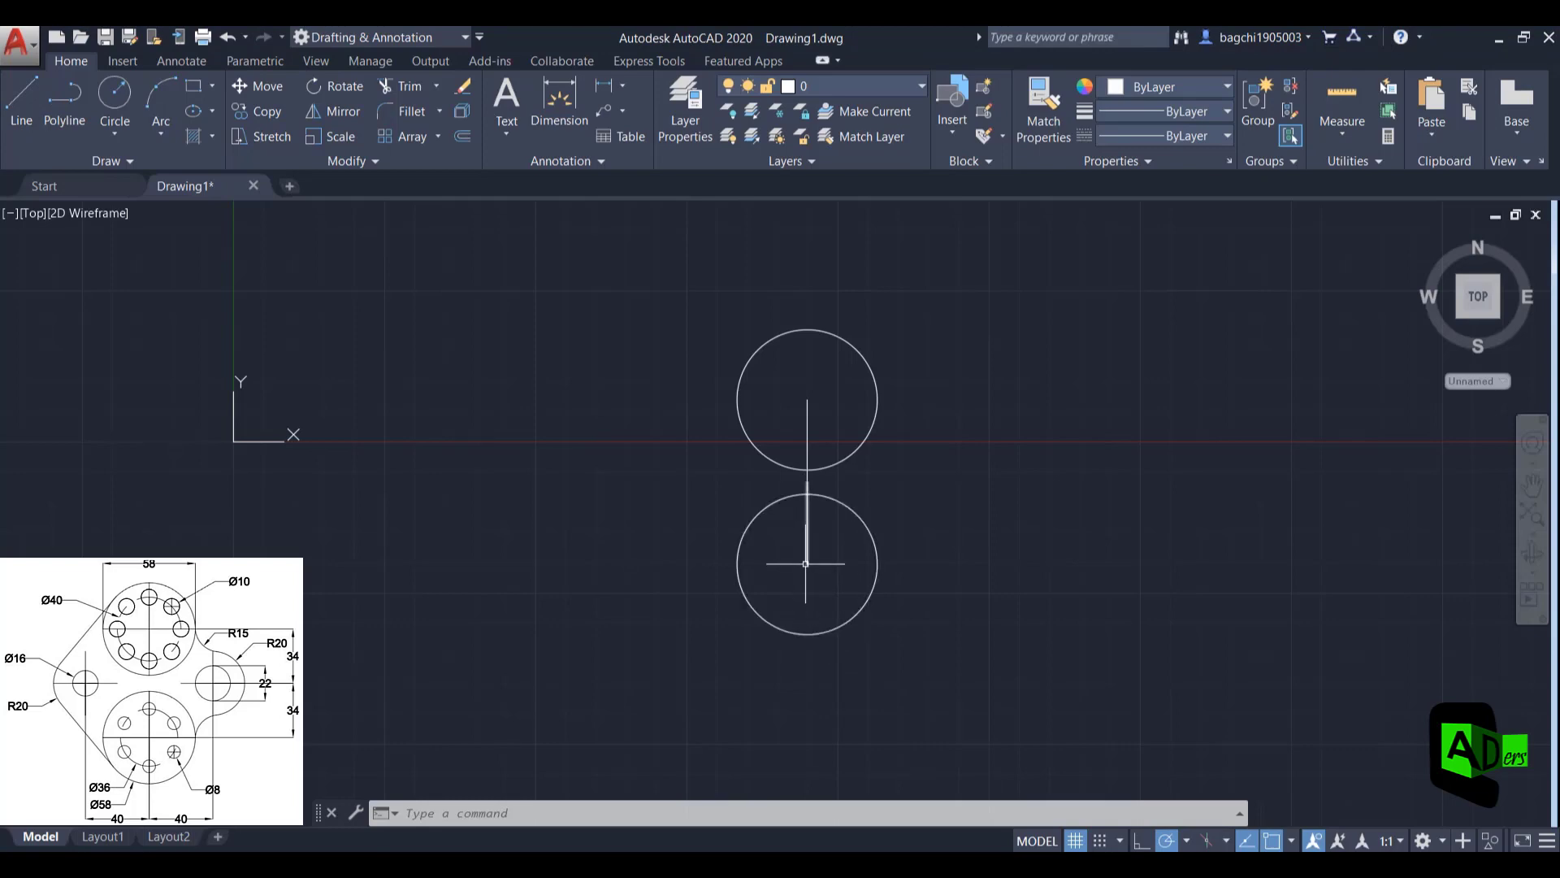
Draw connected lines from the lower circle's center, 40 mm to the right and 34 mm straight up
click(23, 97)
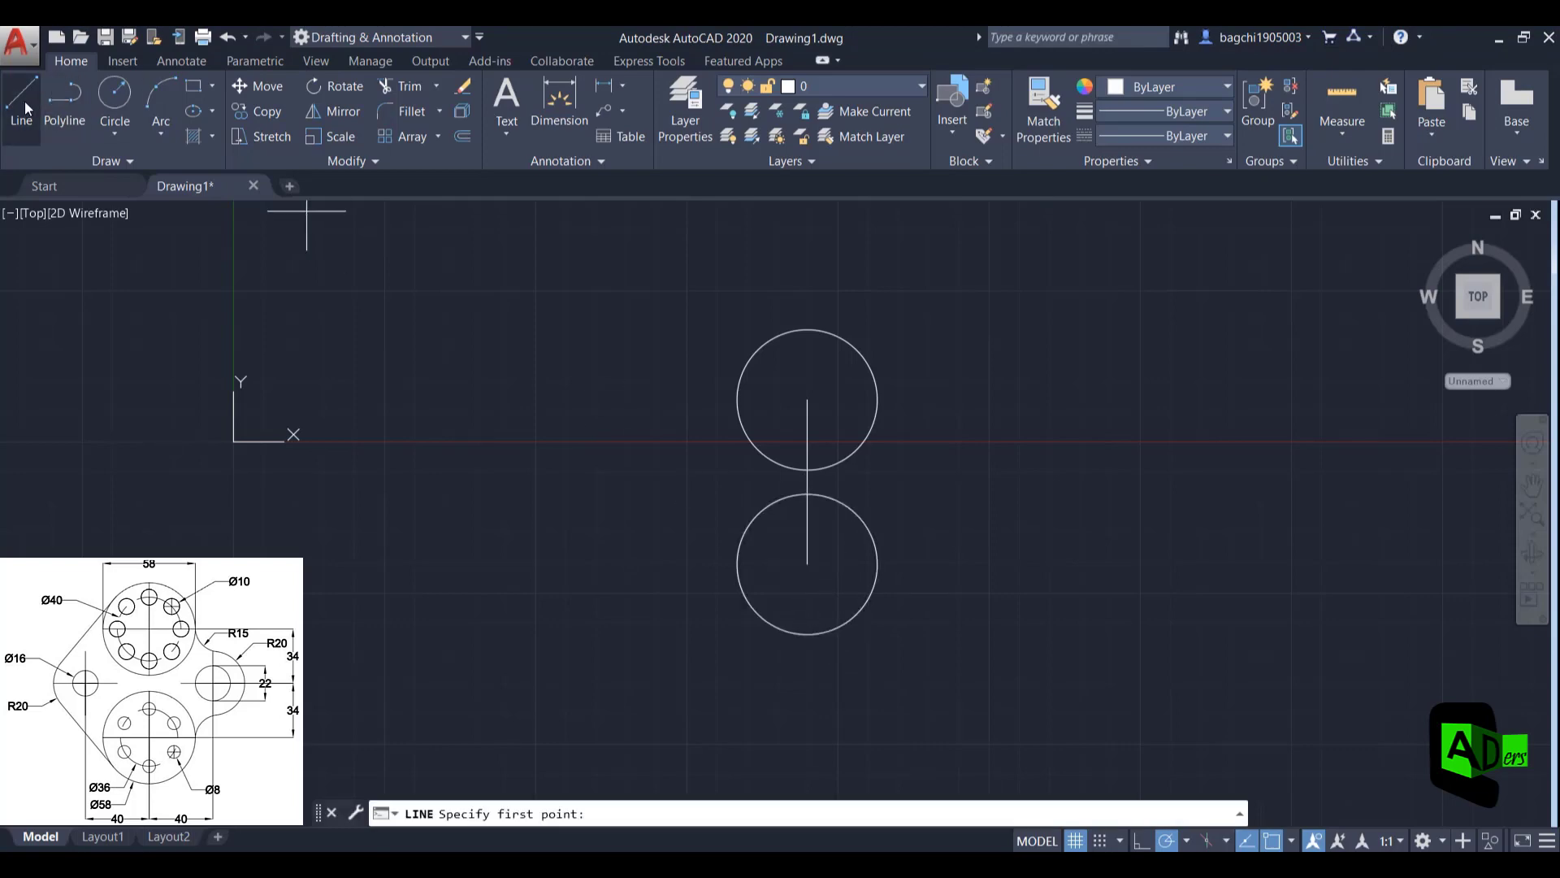
click(807, 565)
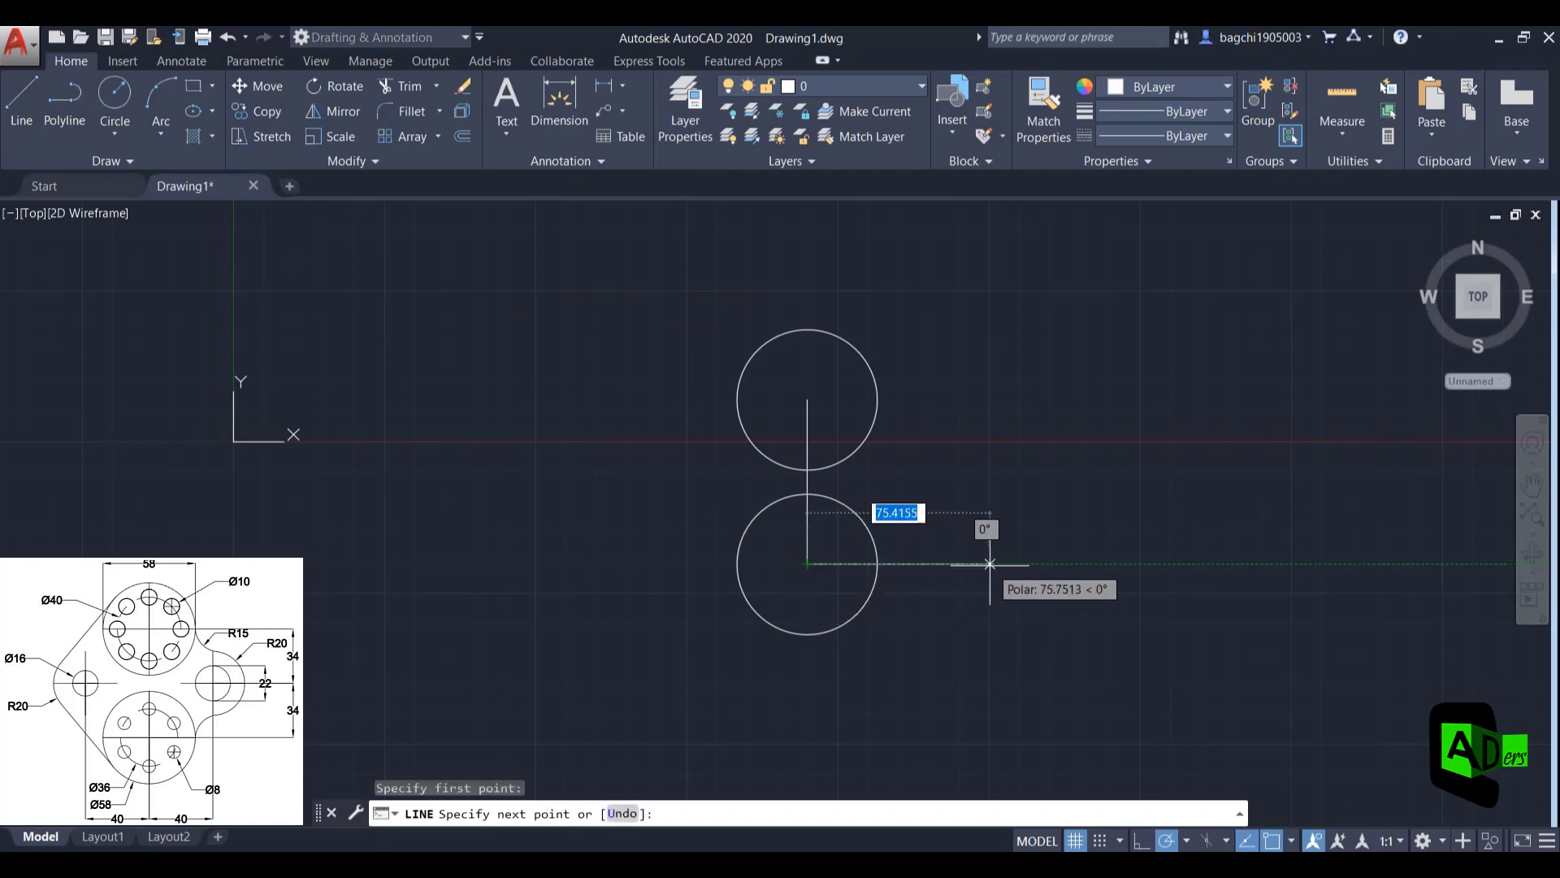
text(40)
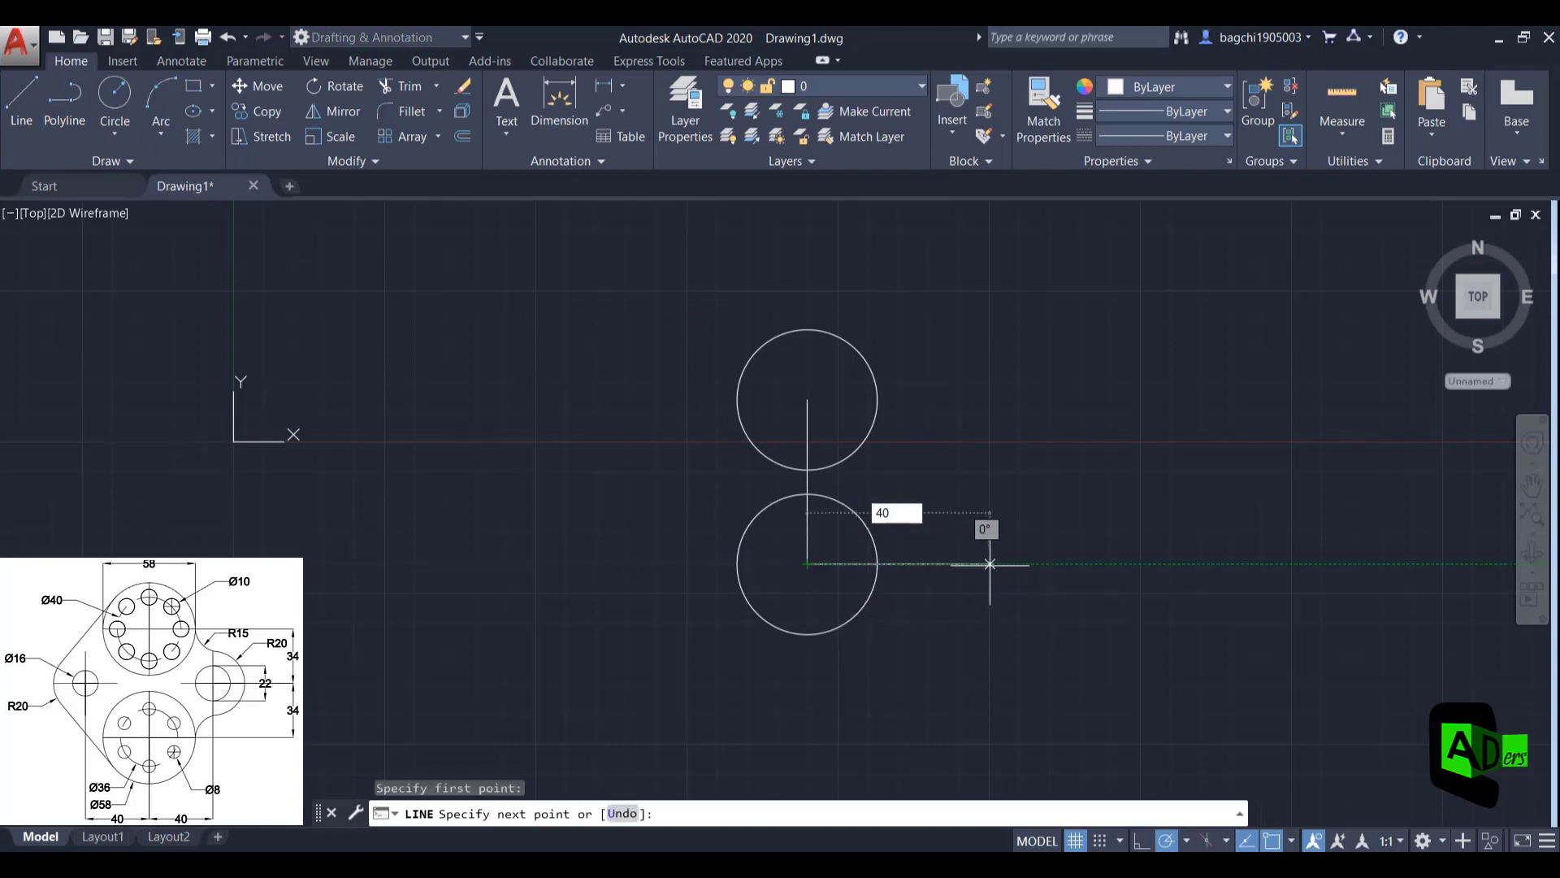
key(Return)
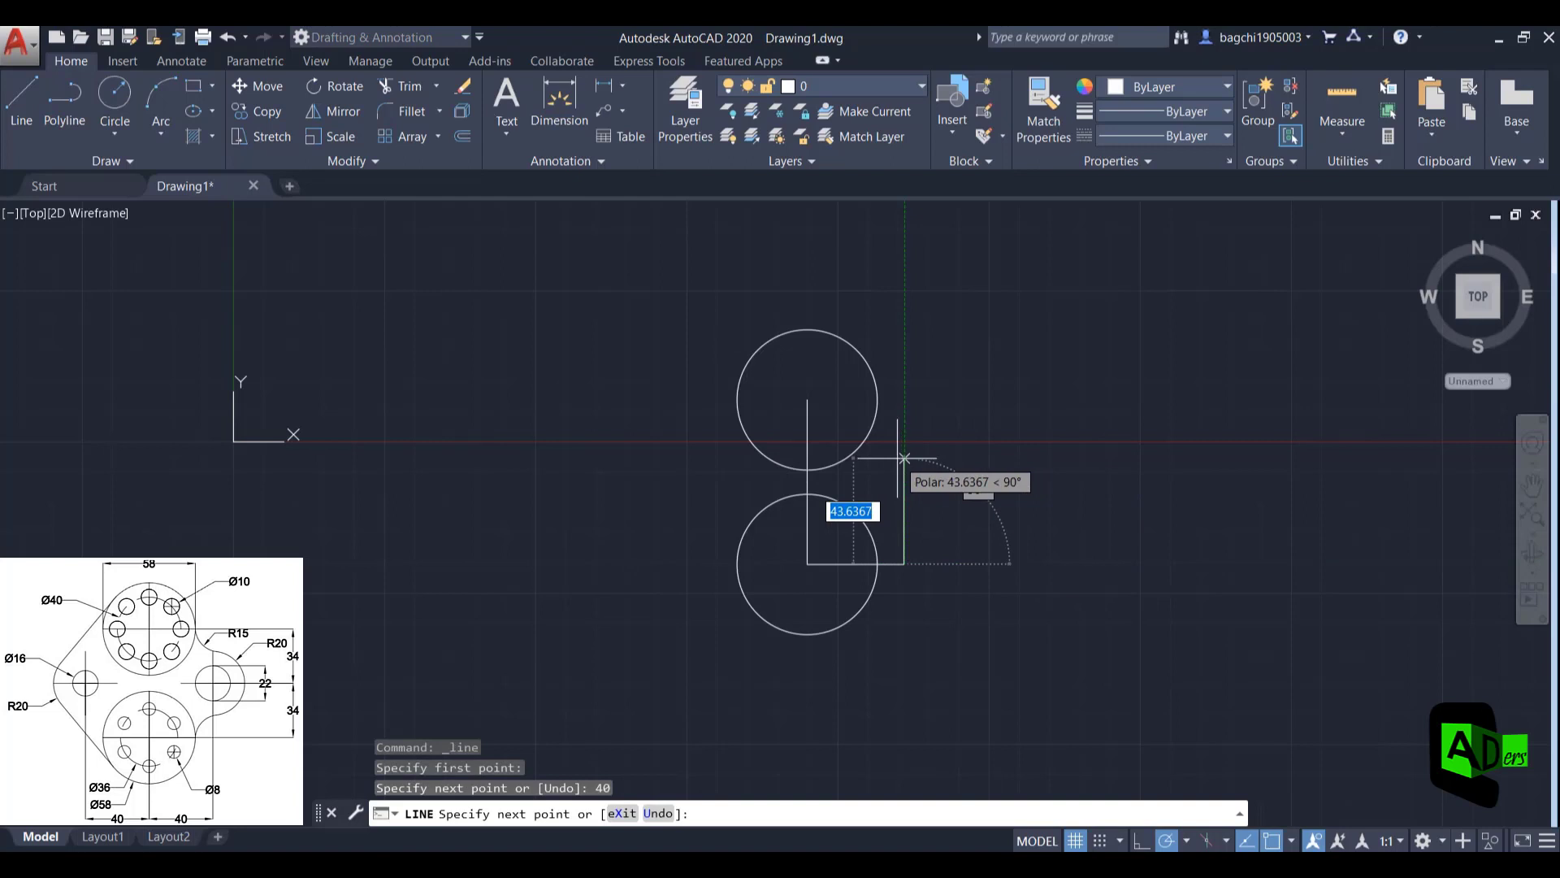
text(34)
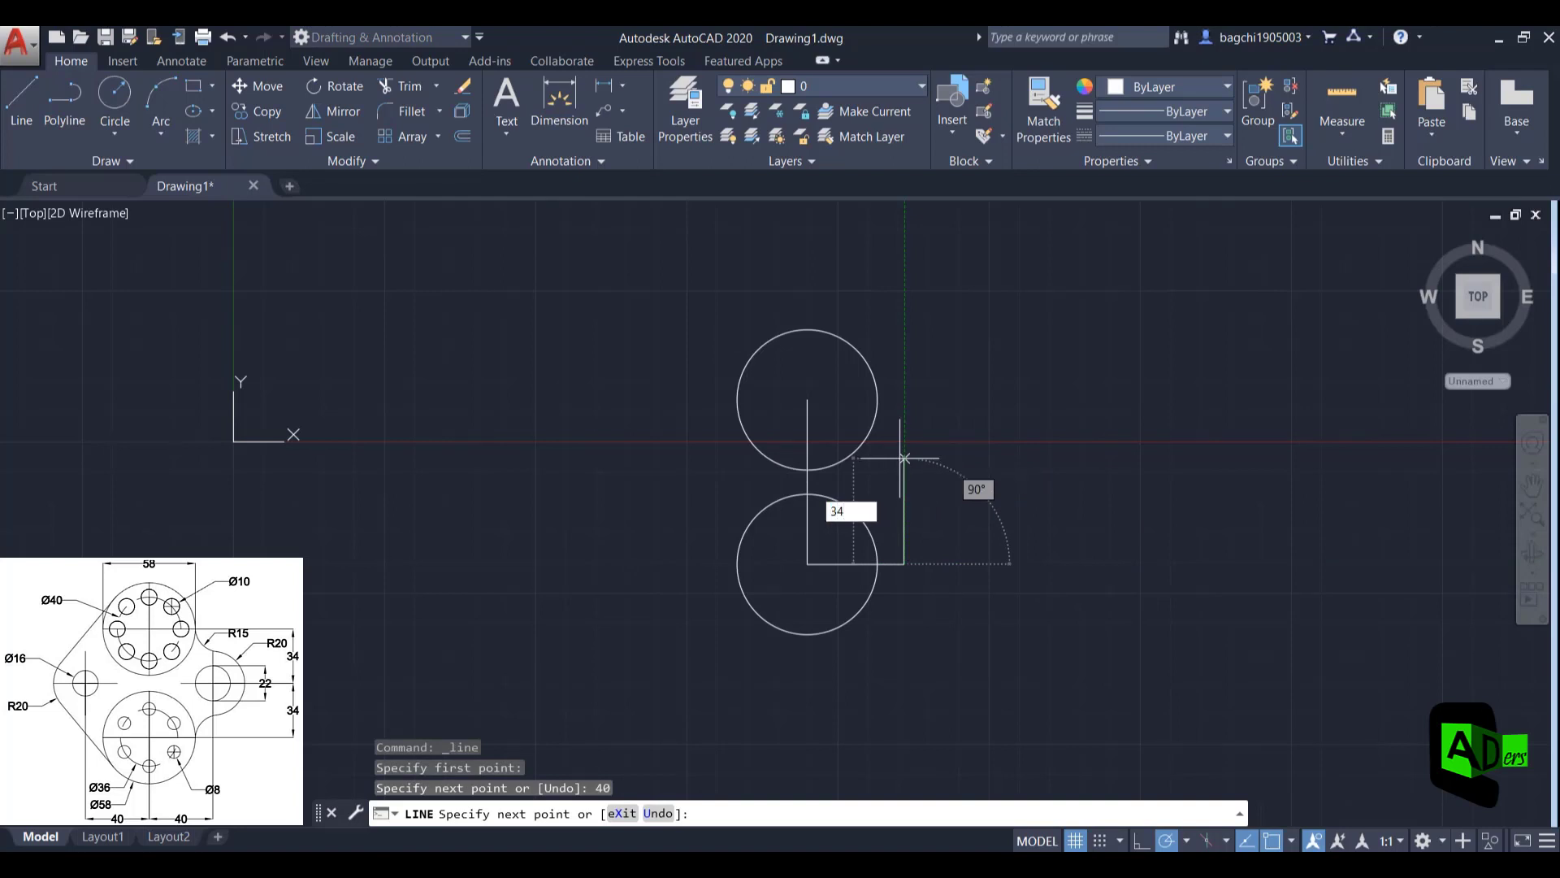
key(Return)
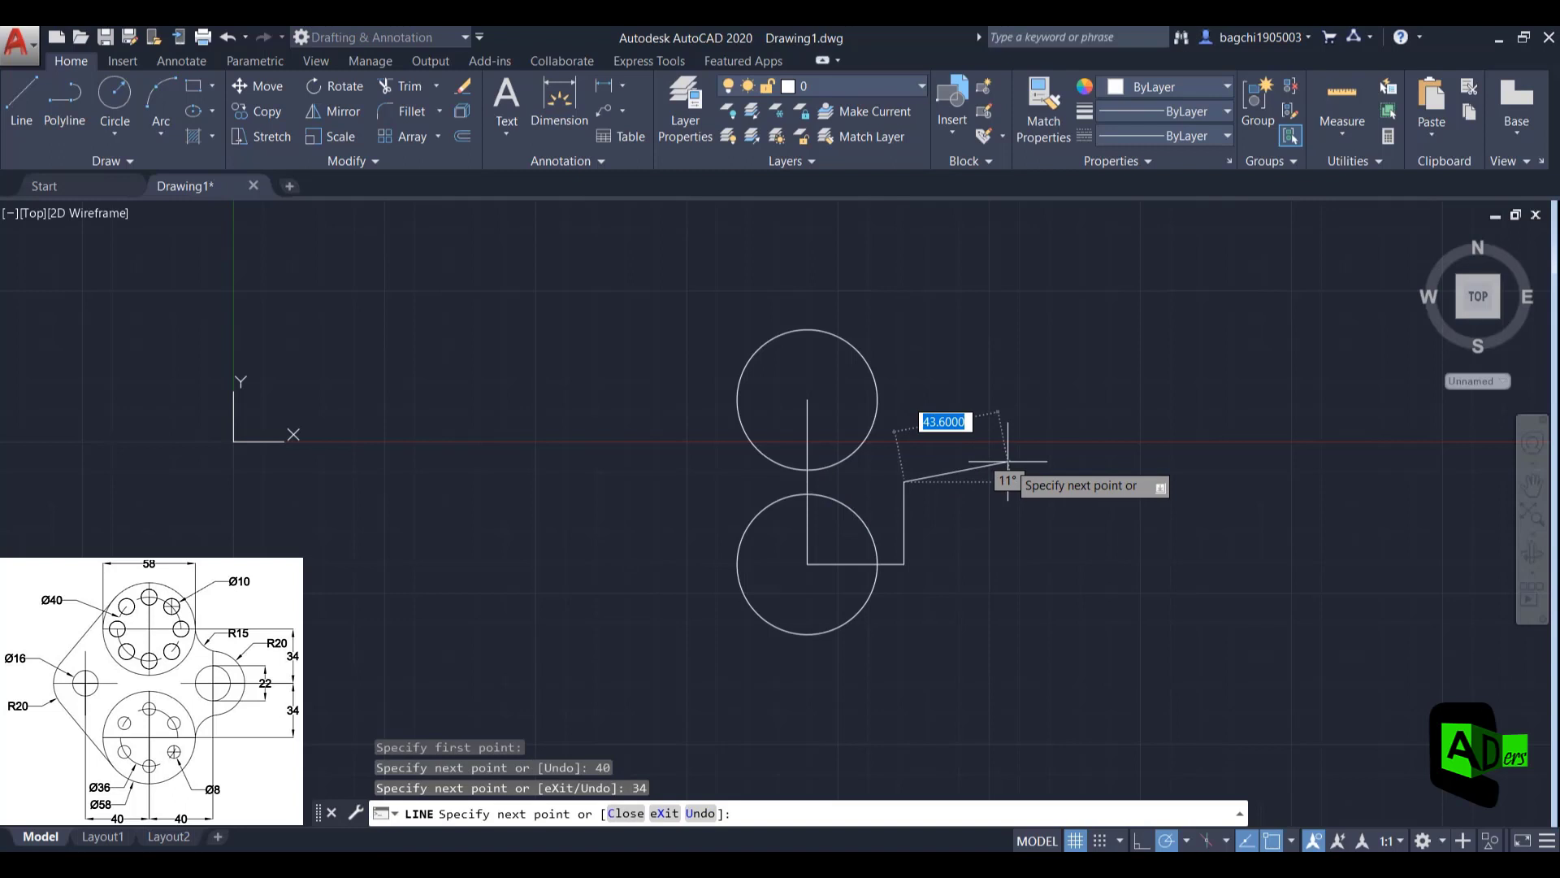
Draw a circle of diameter 22 mm centered on the upper end of the right-hand vertical line
click(120, 123)
click(132, 161)
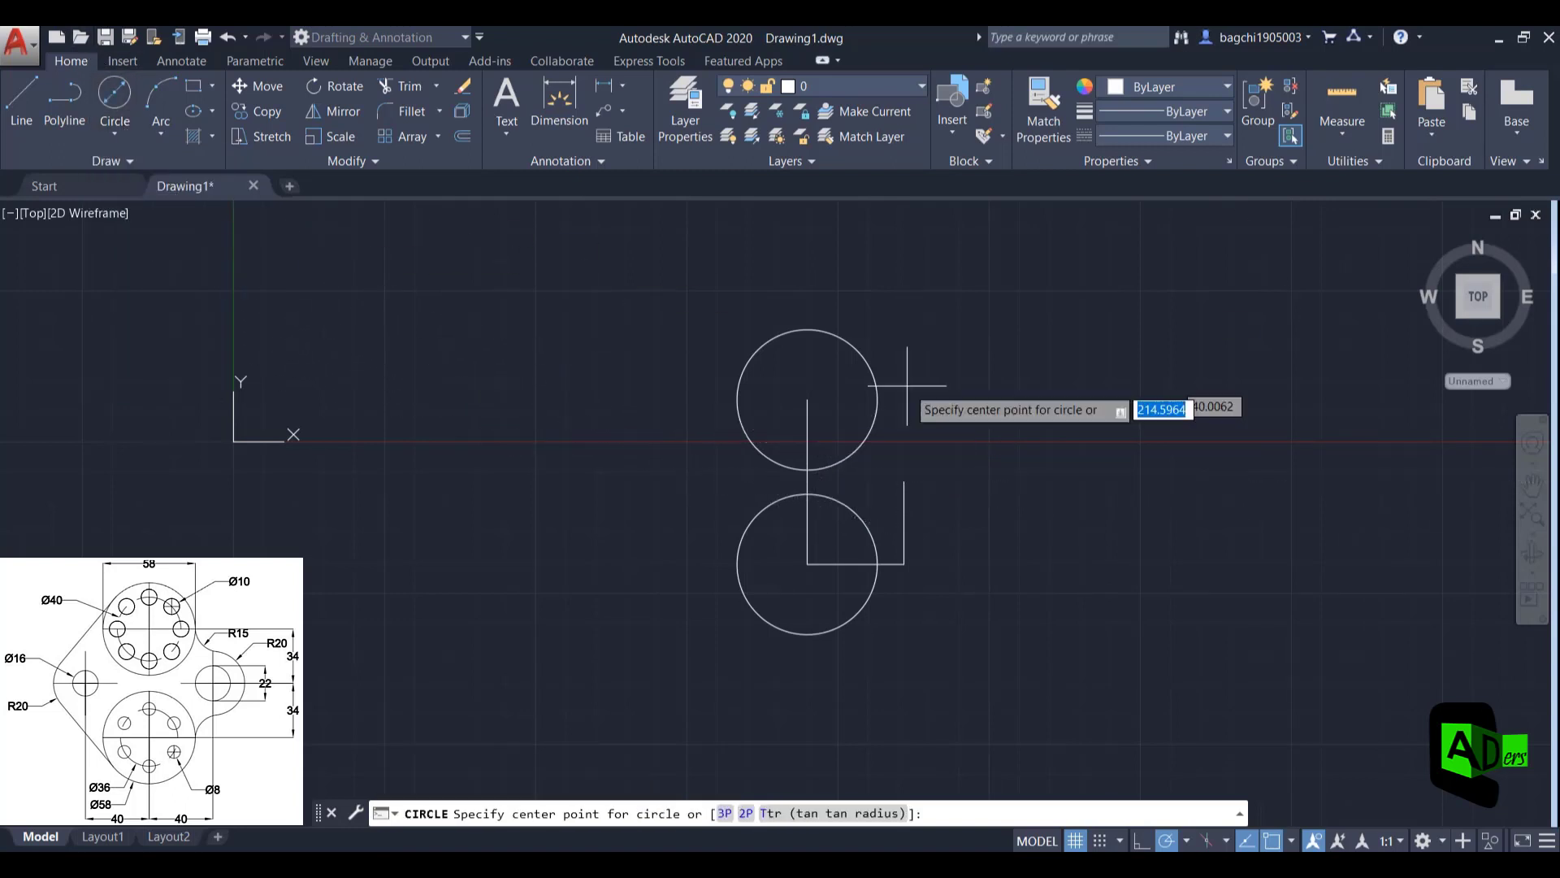
click(904, 483)
text(d)
key(Return)
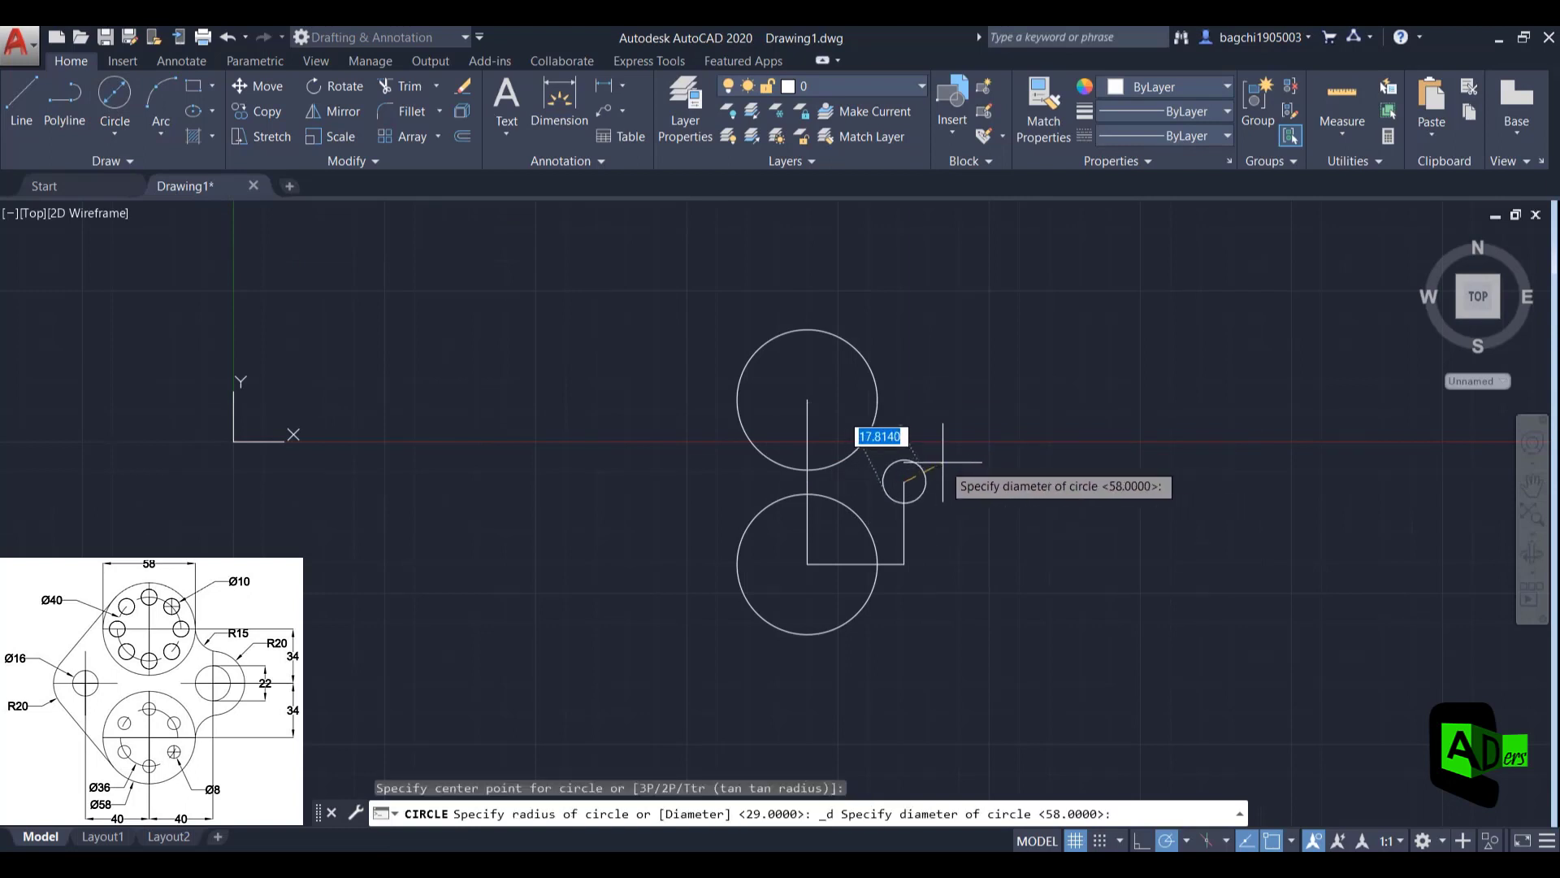
text(22)
key(Return)
Add a concentric circle of radius 20 mm around the 22 mm circle
click(130, 134)
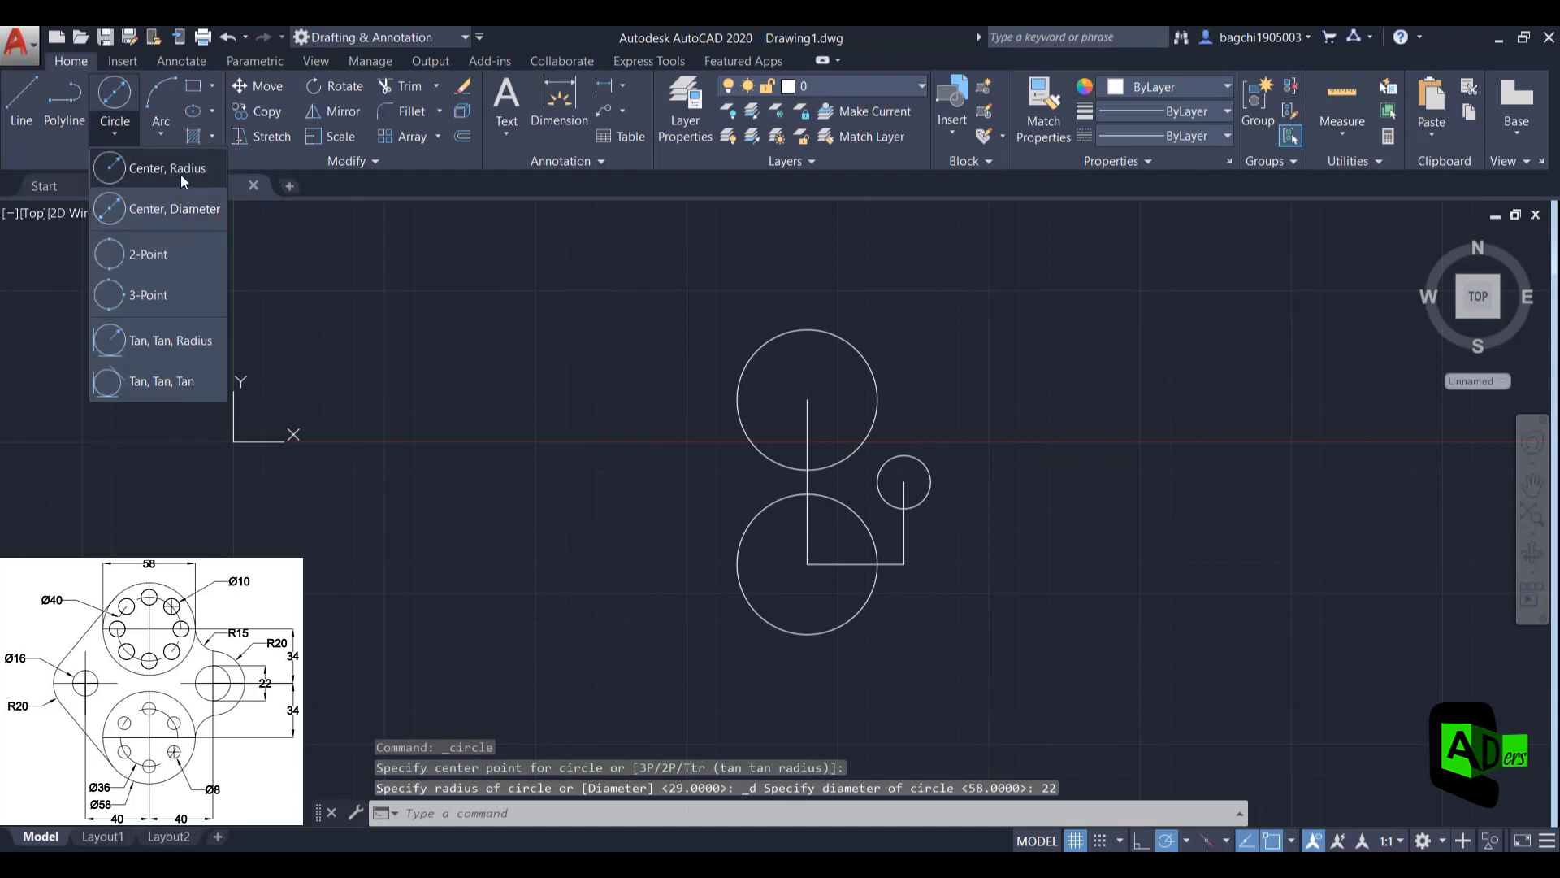
click(178, 169)
click(905, 483)
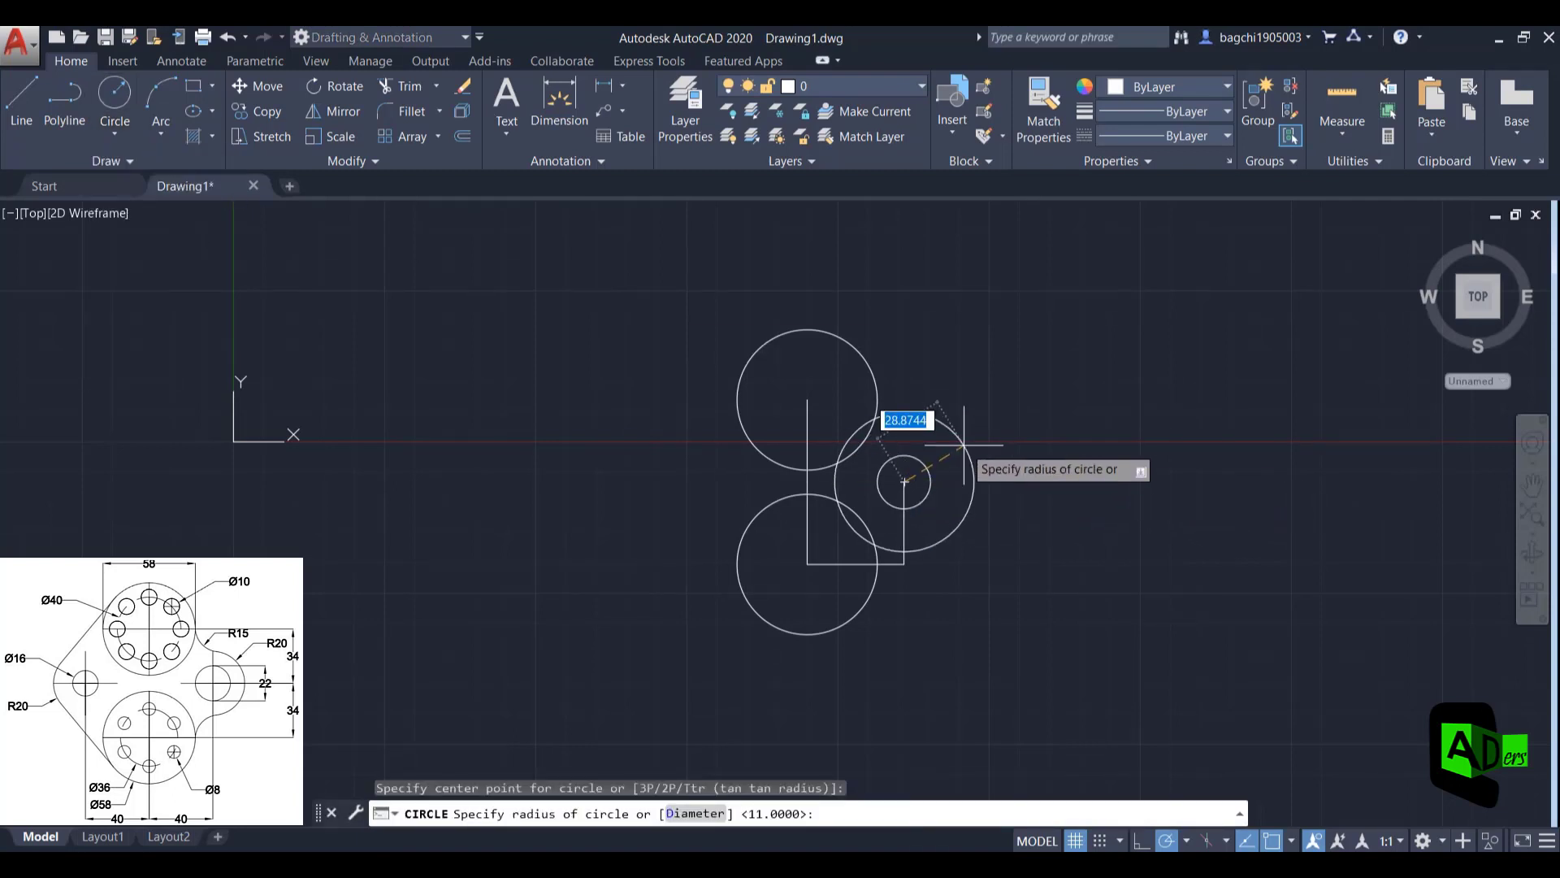
key(Return)
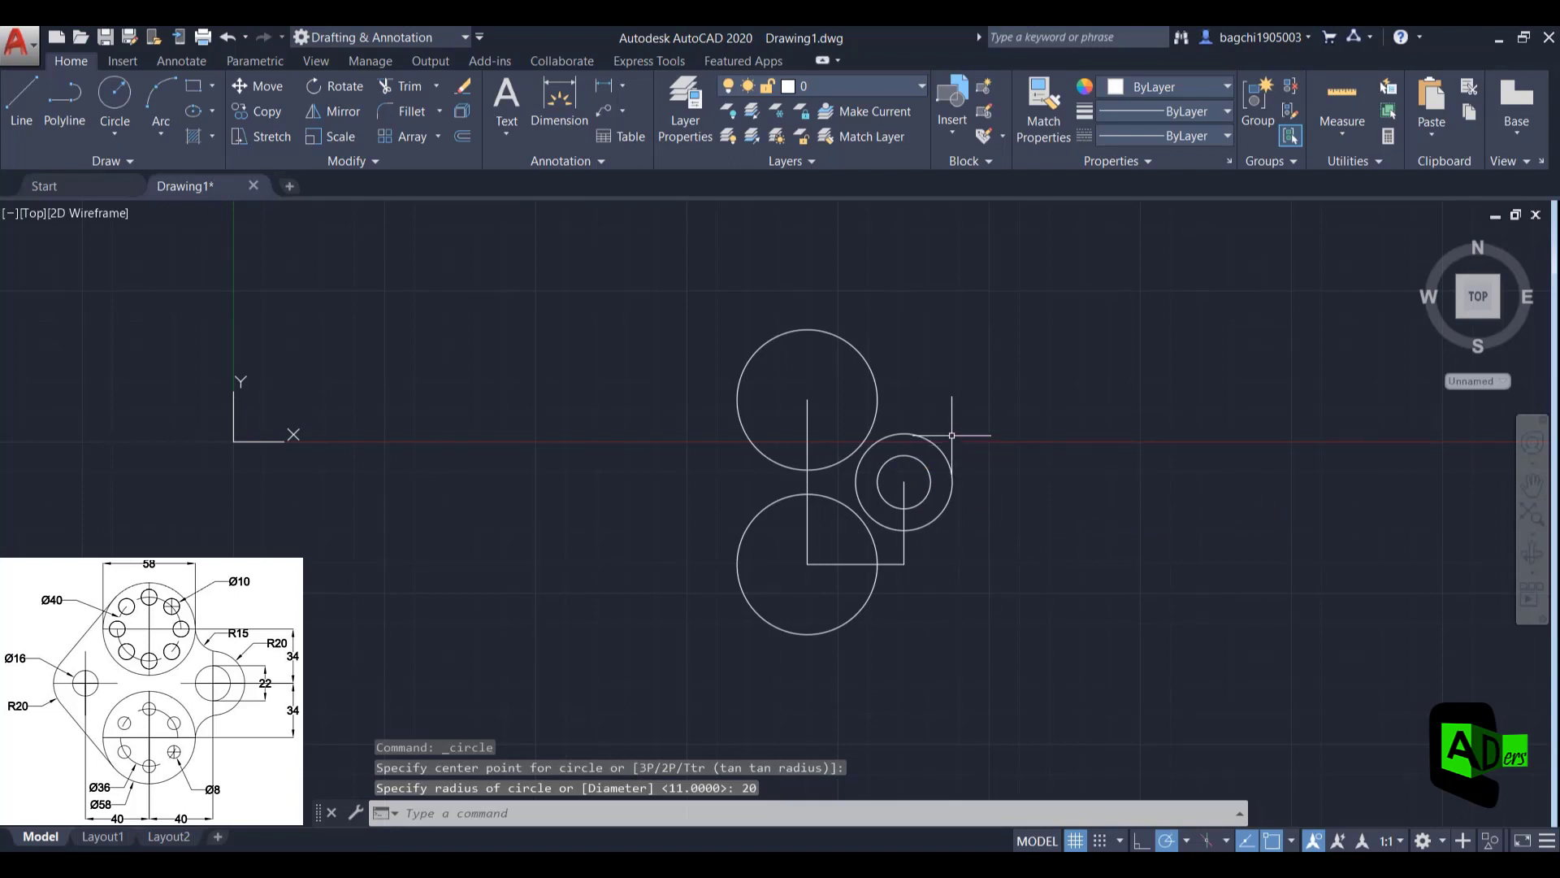
Draw connected lines from the lower circle's center, 40 mm to the left and 34 mm straight up
text(l)
key(Return)
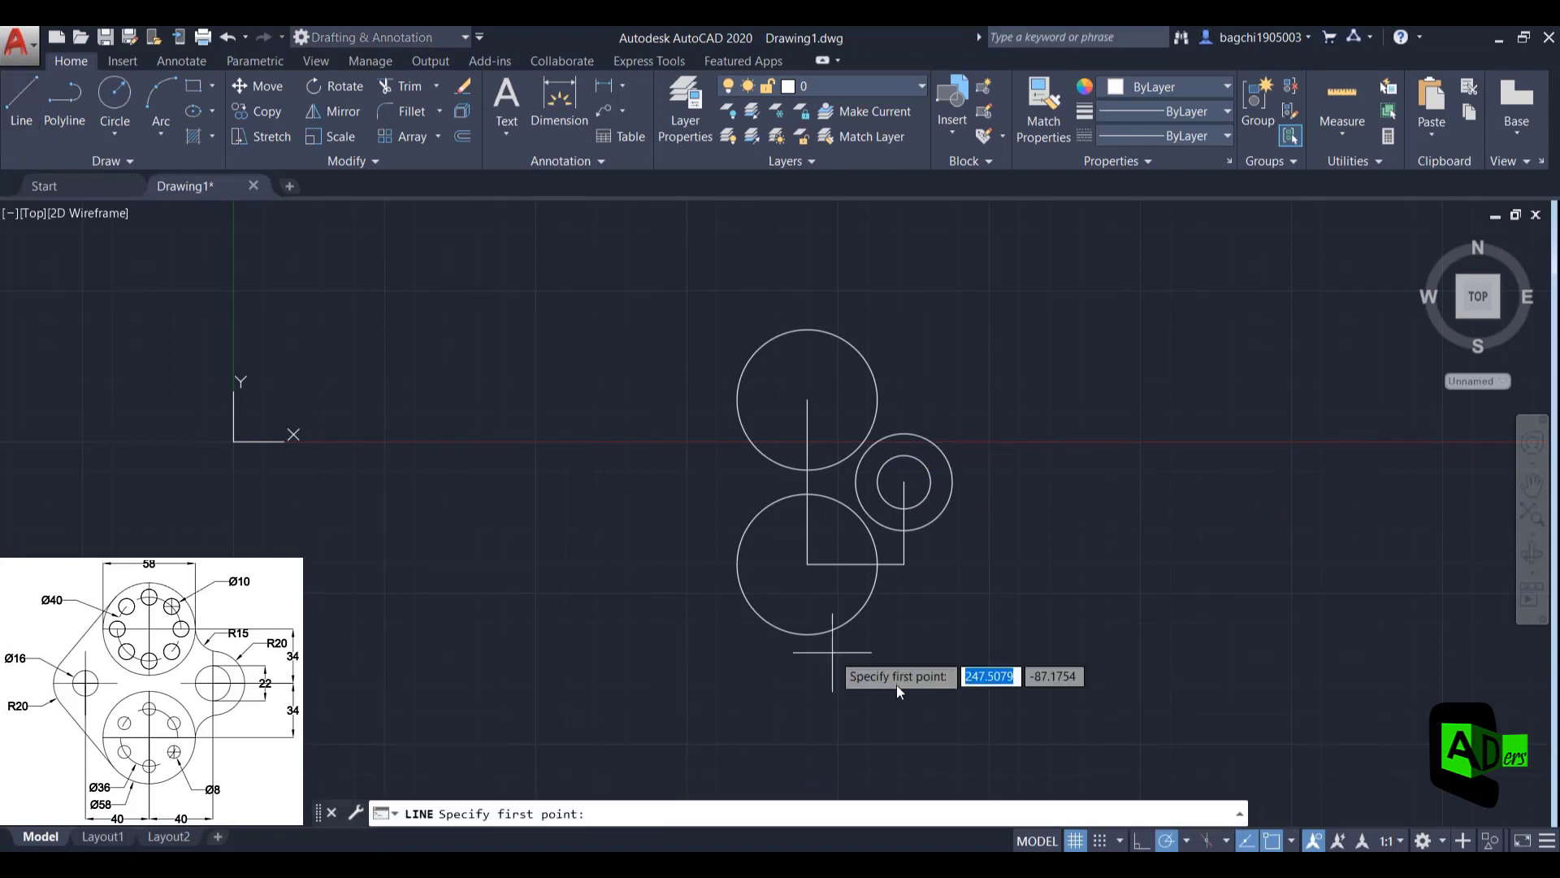
click(807, 563)
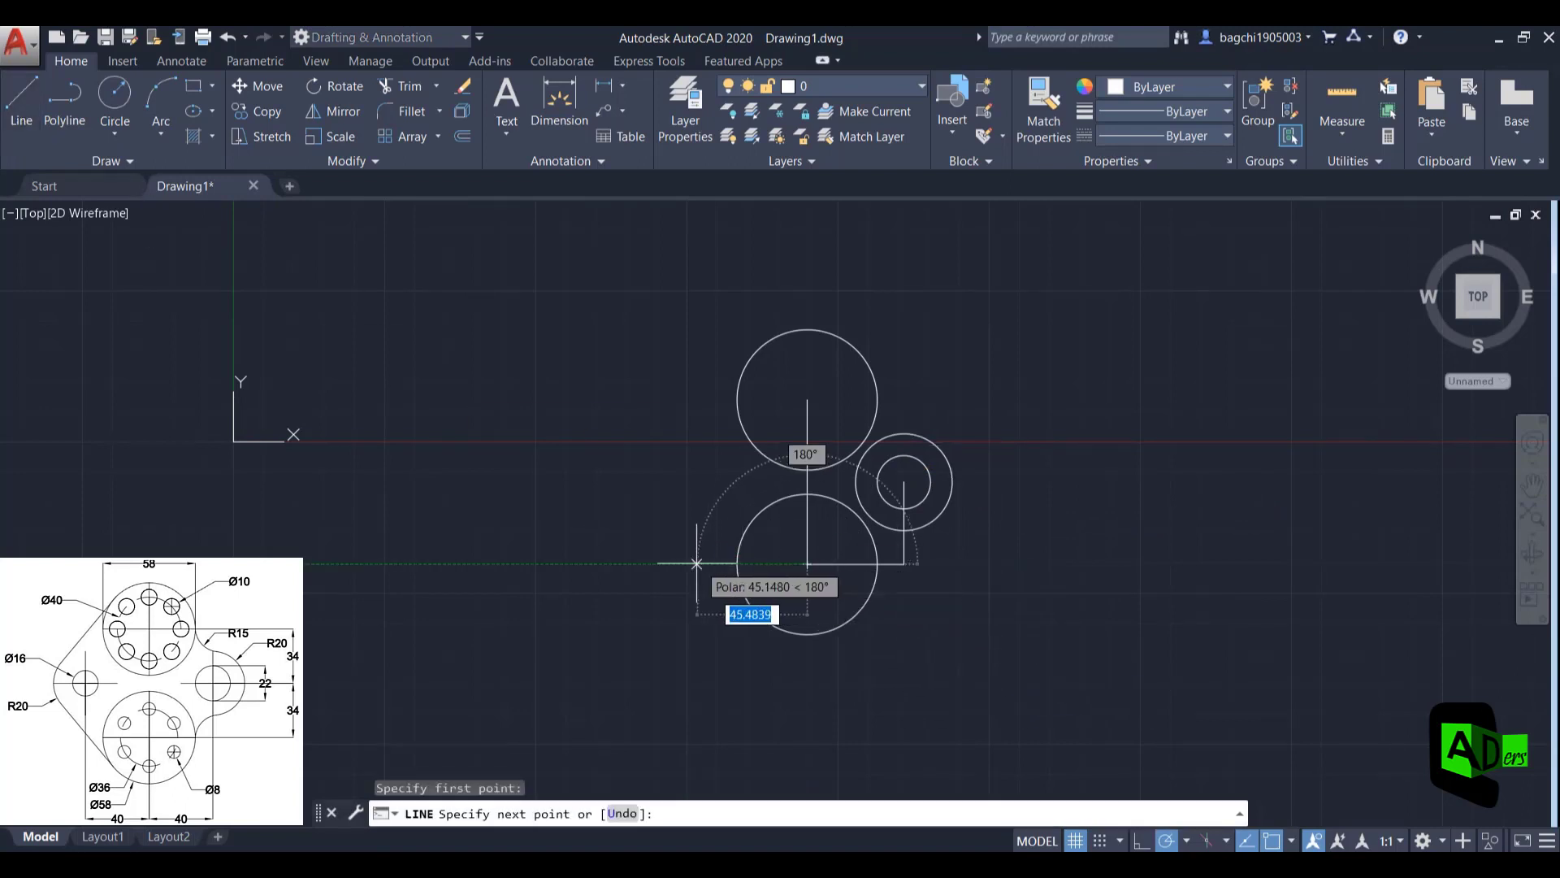
text(40)
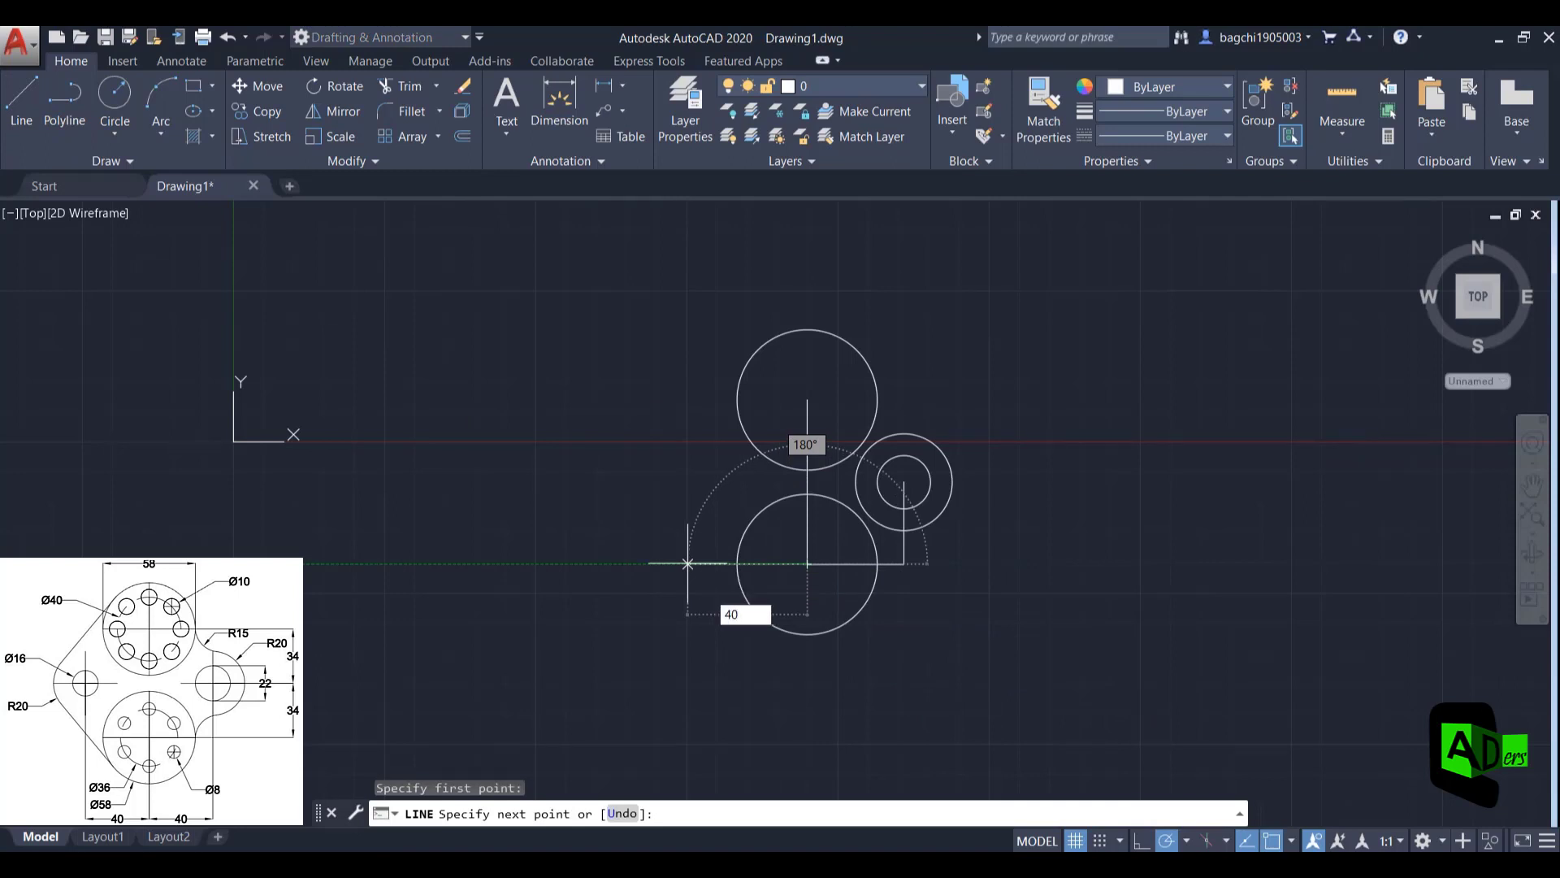
key(Return)
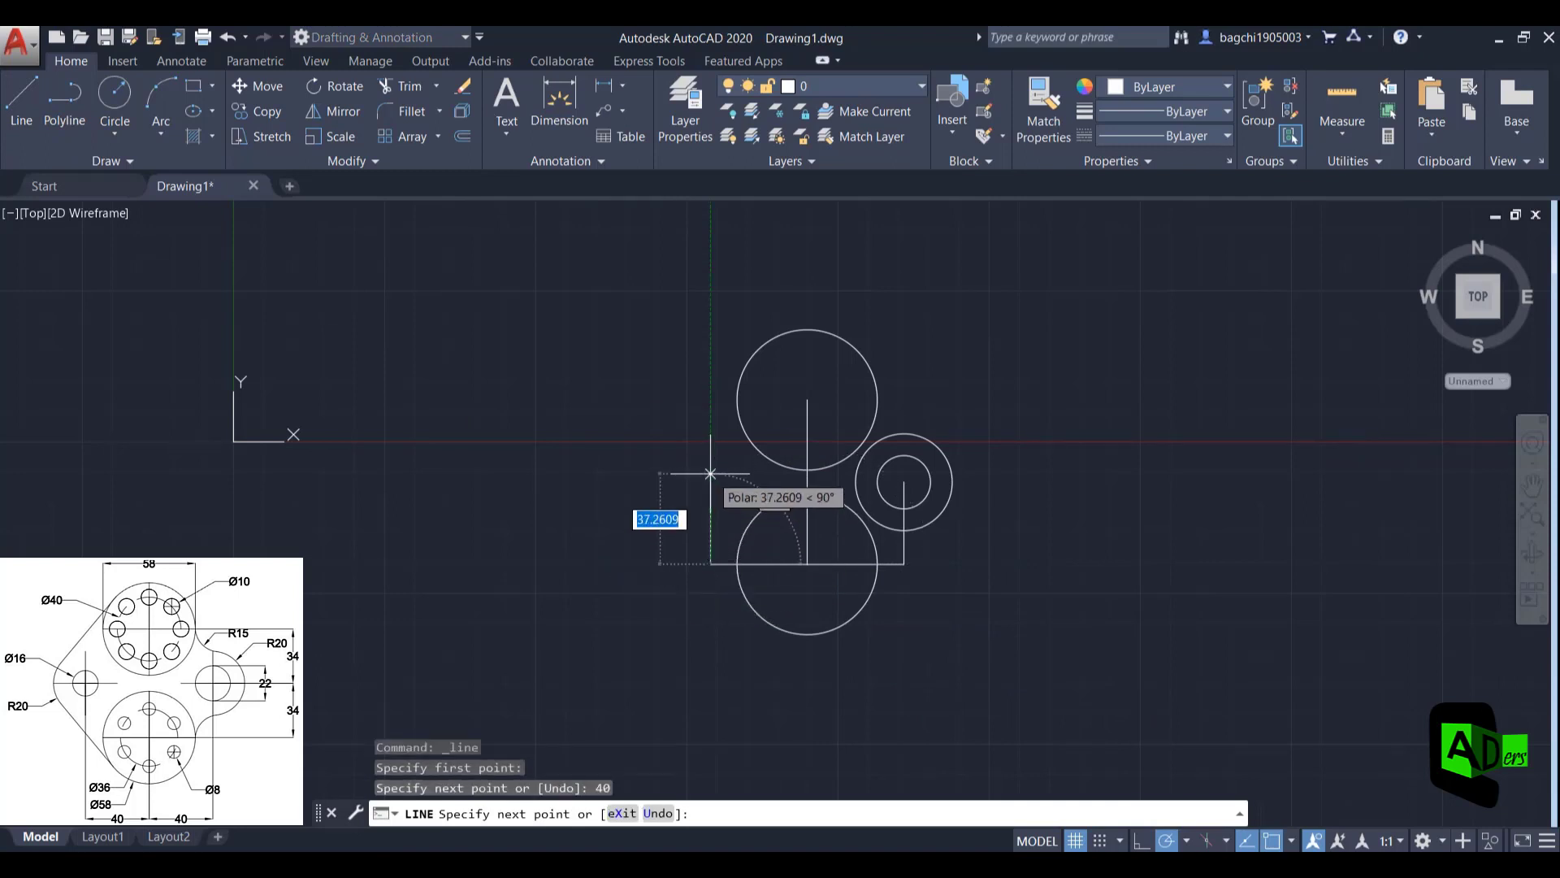
text(34)
key(Return)
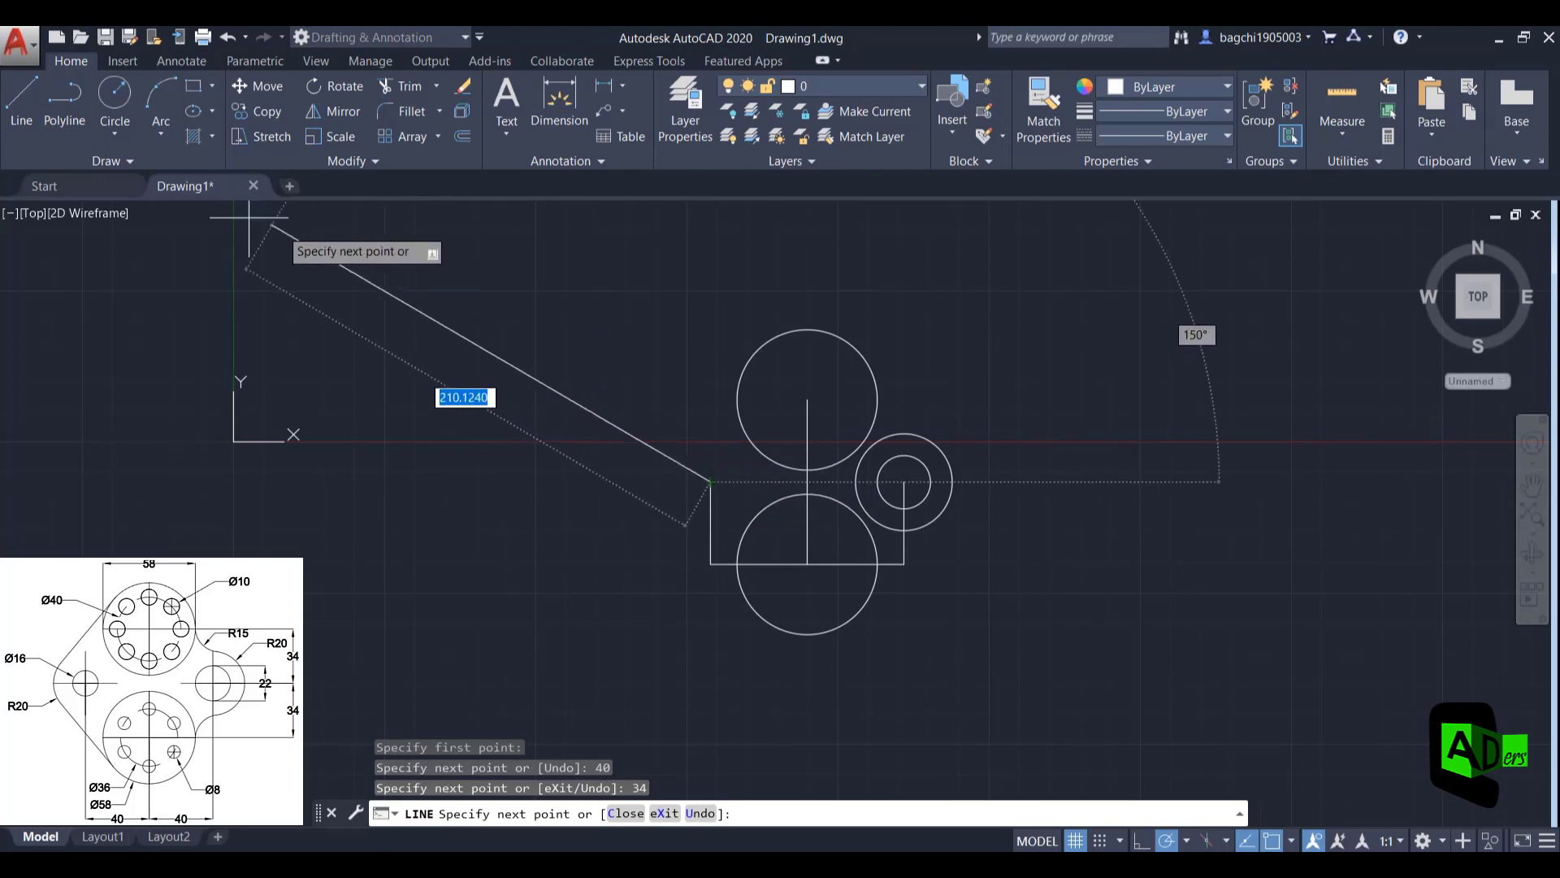
Draw a circle of diameter 16 mm centered on the upper end of the left-hand vertical line
click(117, 126)
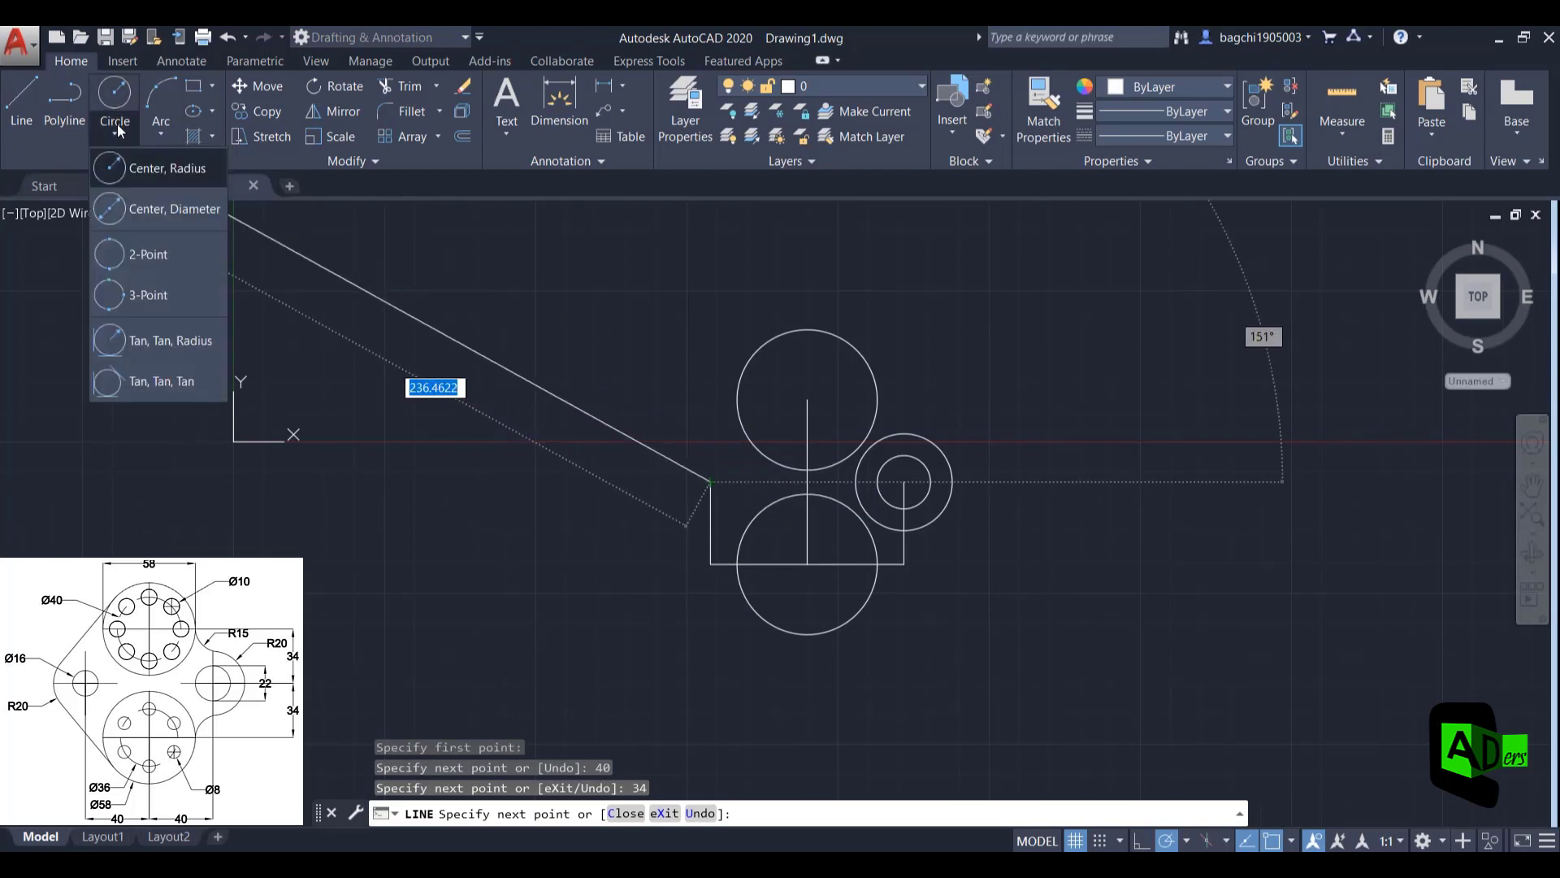
click(163, 207)
click(711, 482)
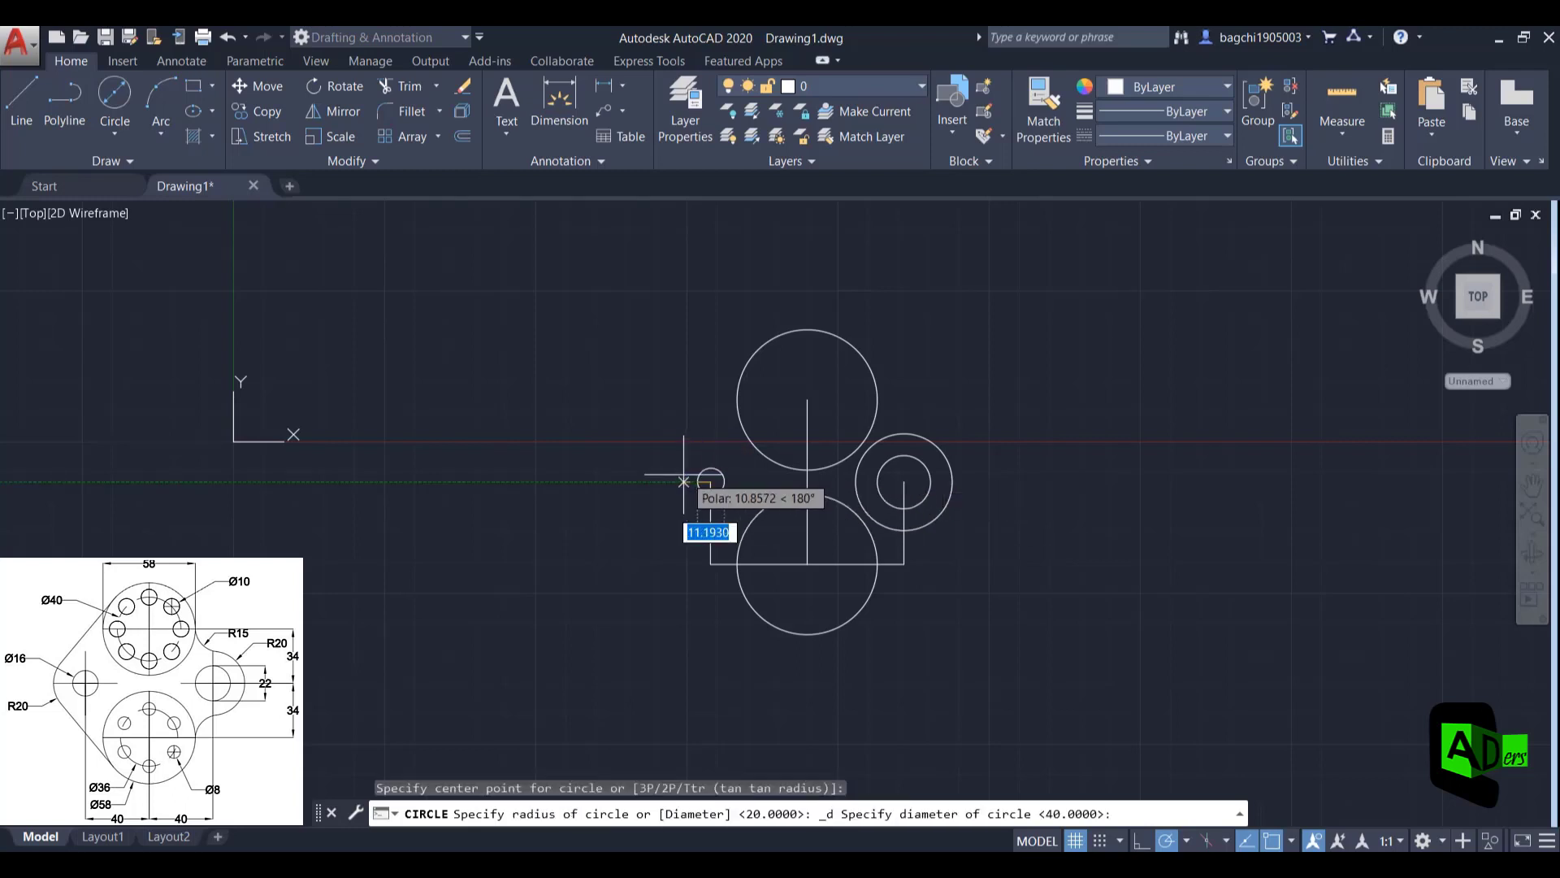
text(16)
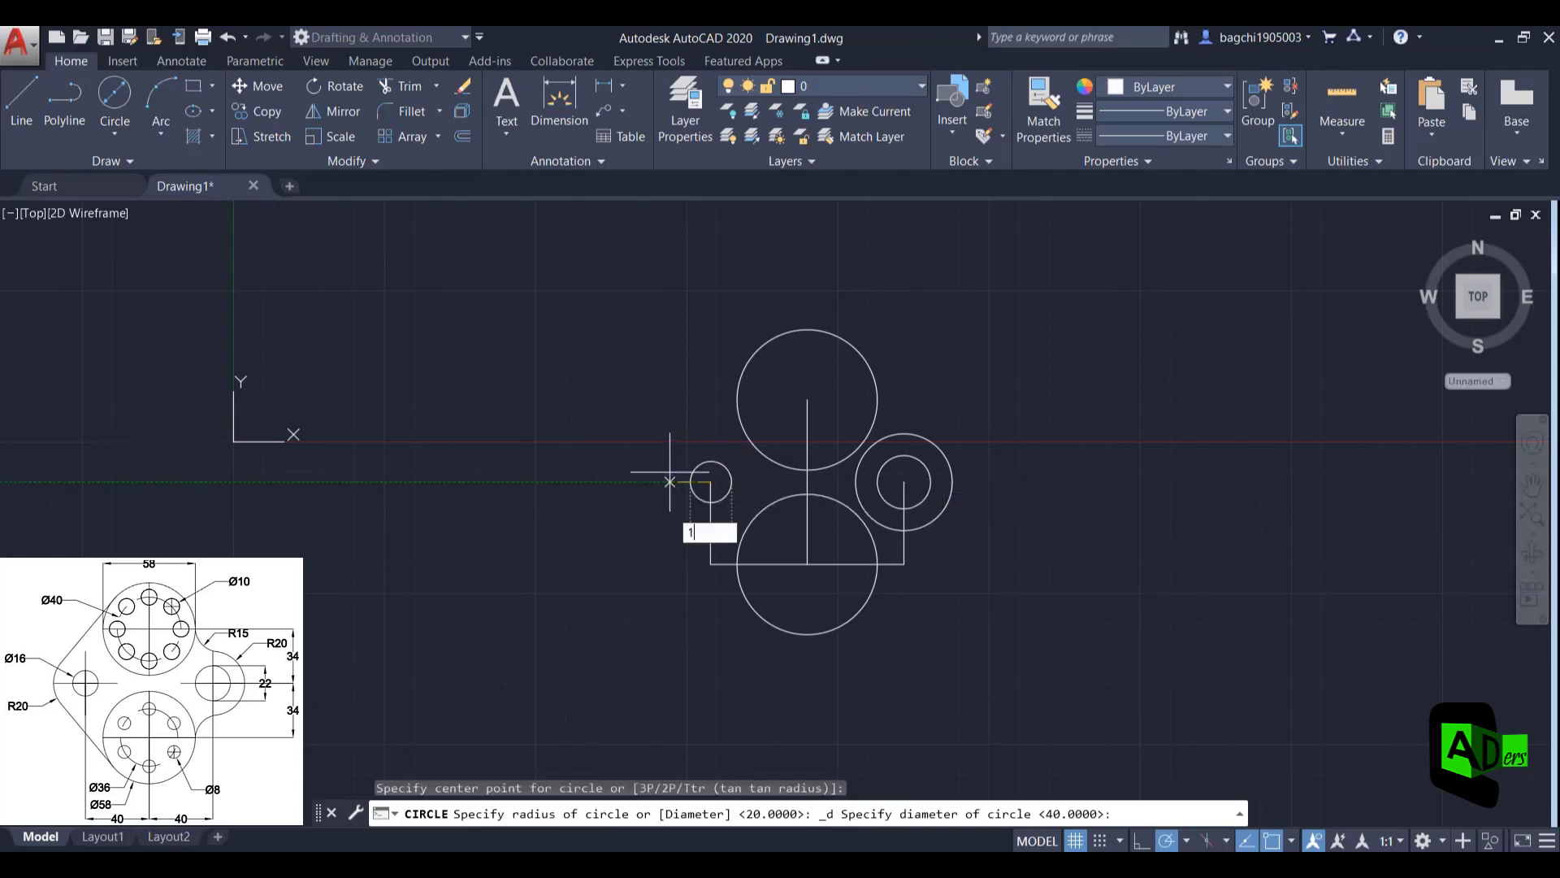
key(Return)
key(Escape)
Draw a concentric circle of radius 20 mm around the 16 mm circle of the left lobe
click(111, 129)
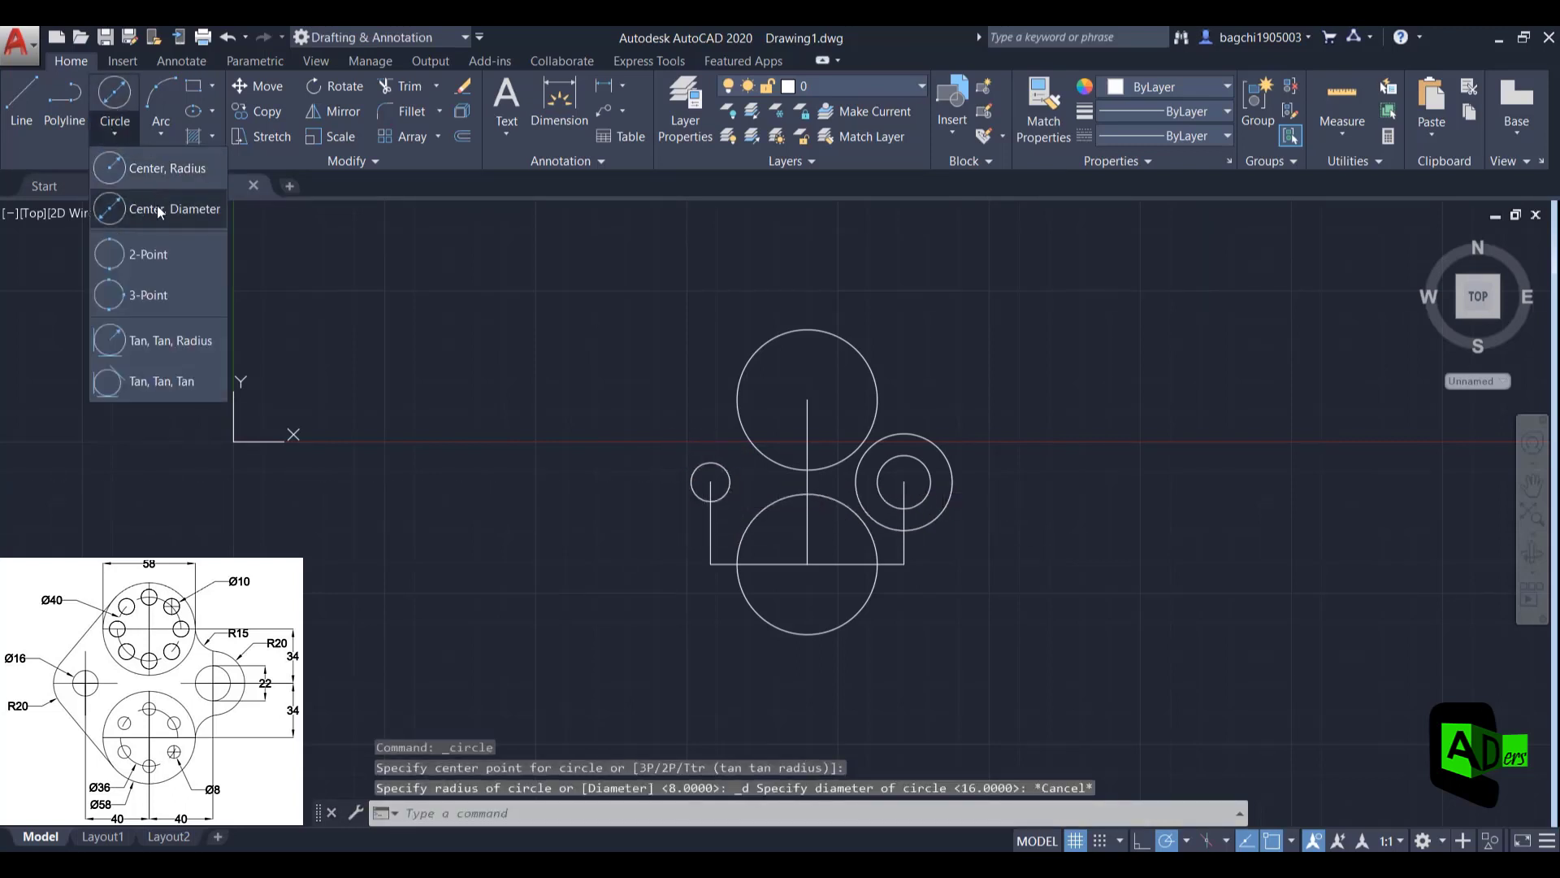
click(159, 208)
click(120, 133)
click(164, 170)
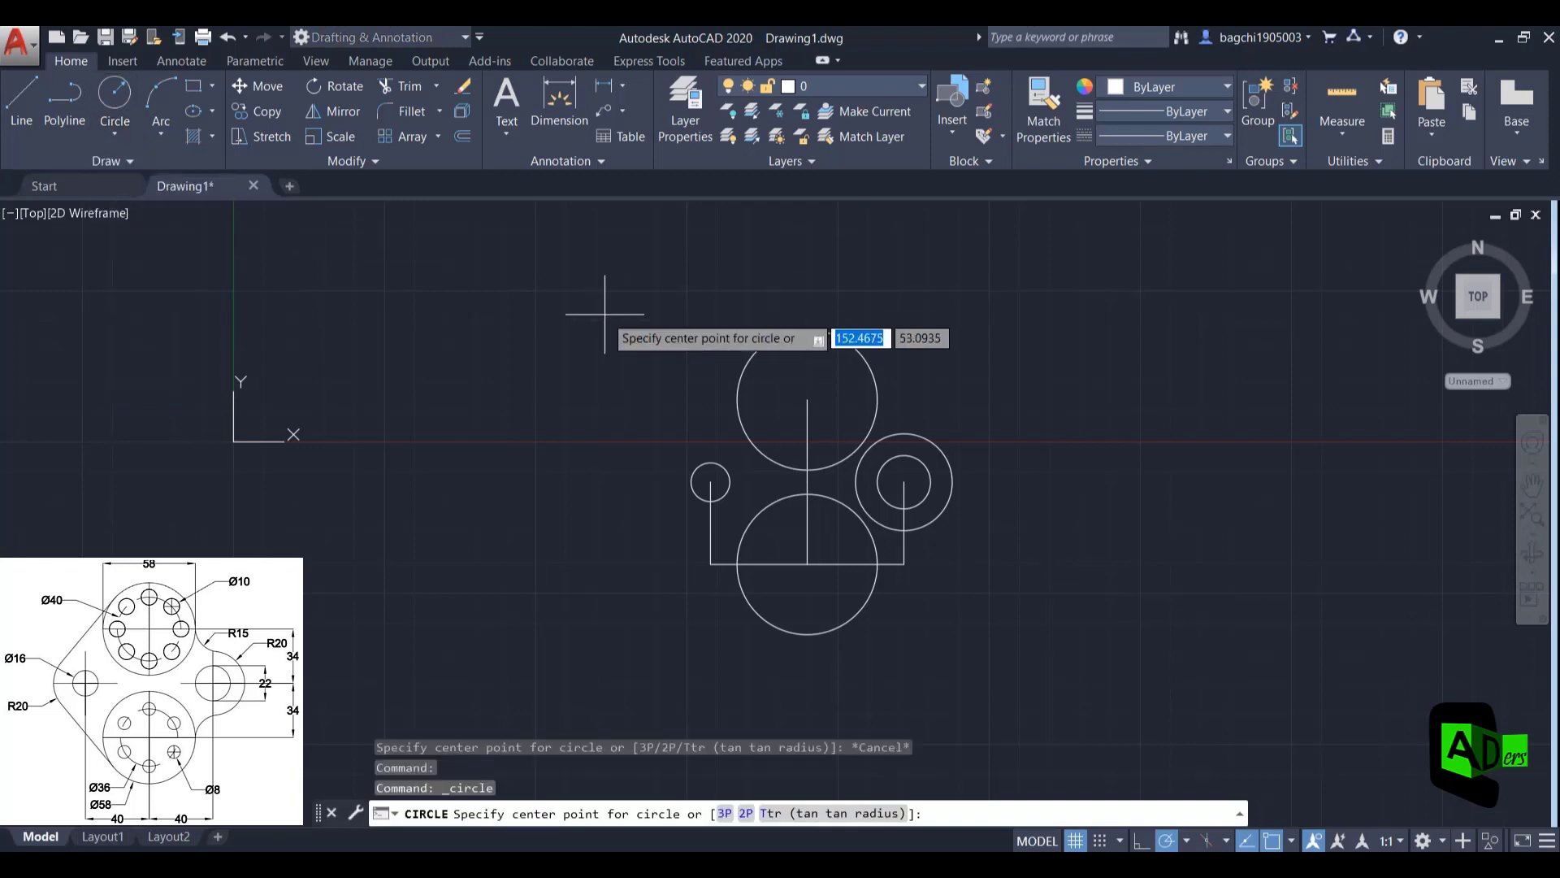
click(710, 482)
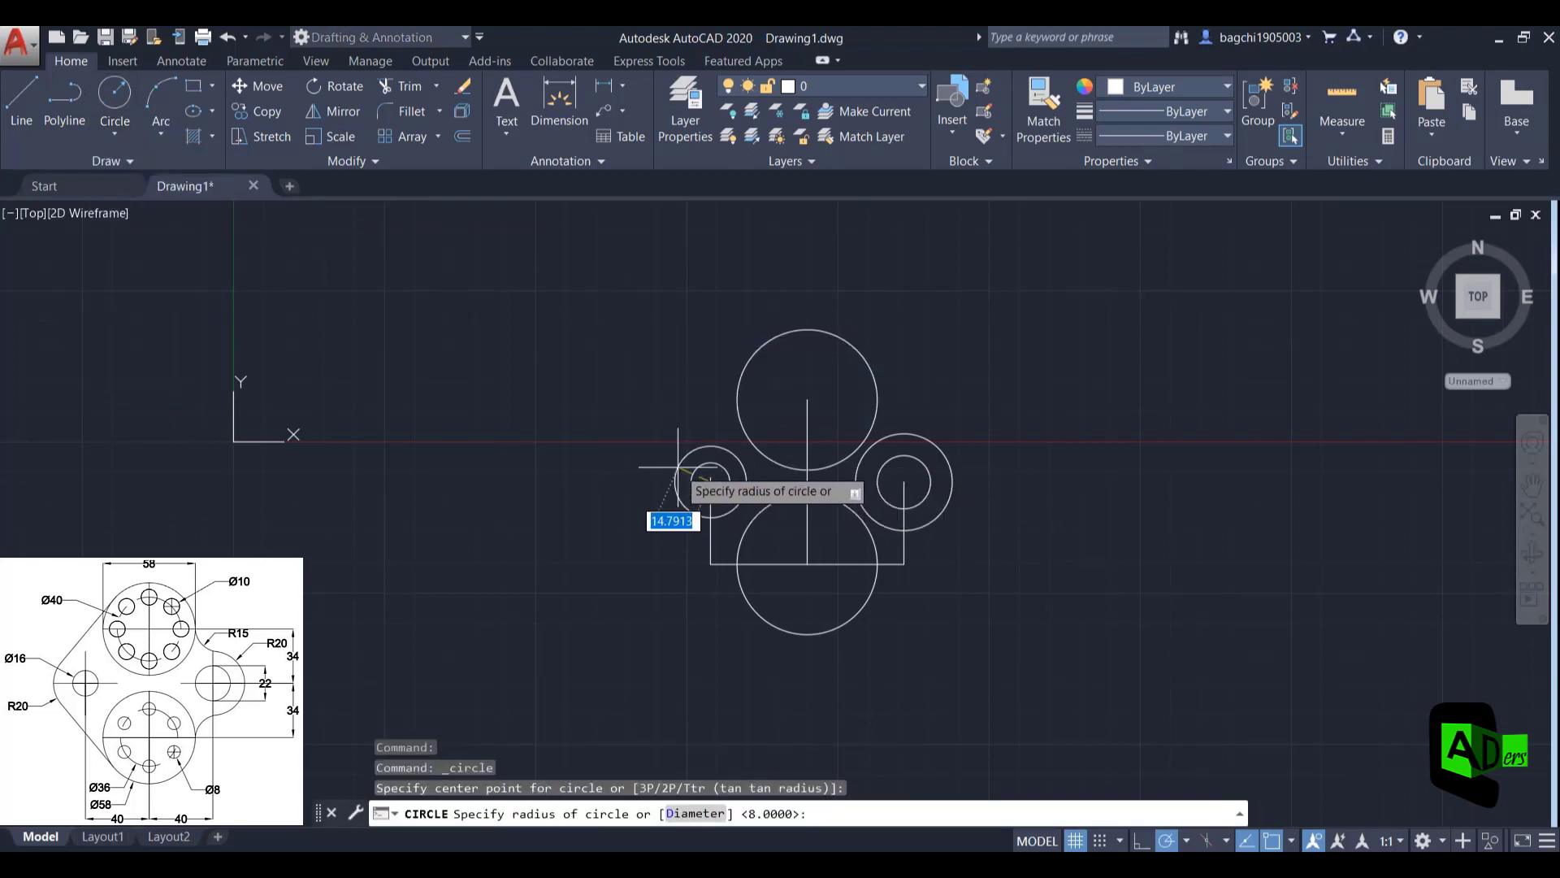
text(20)
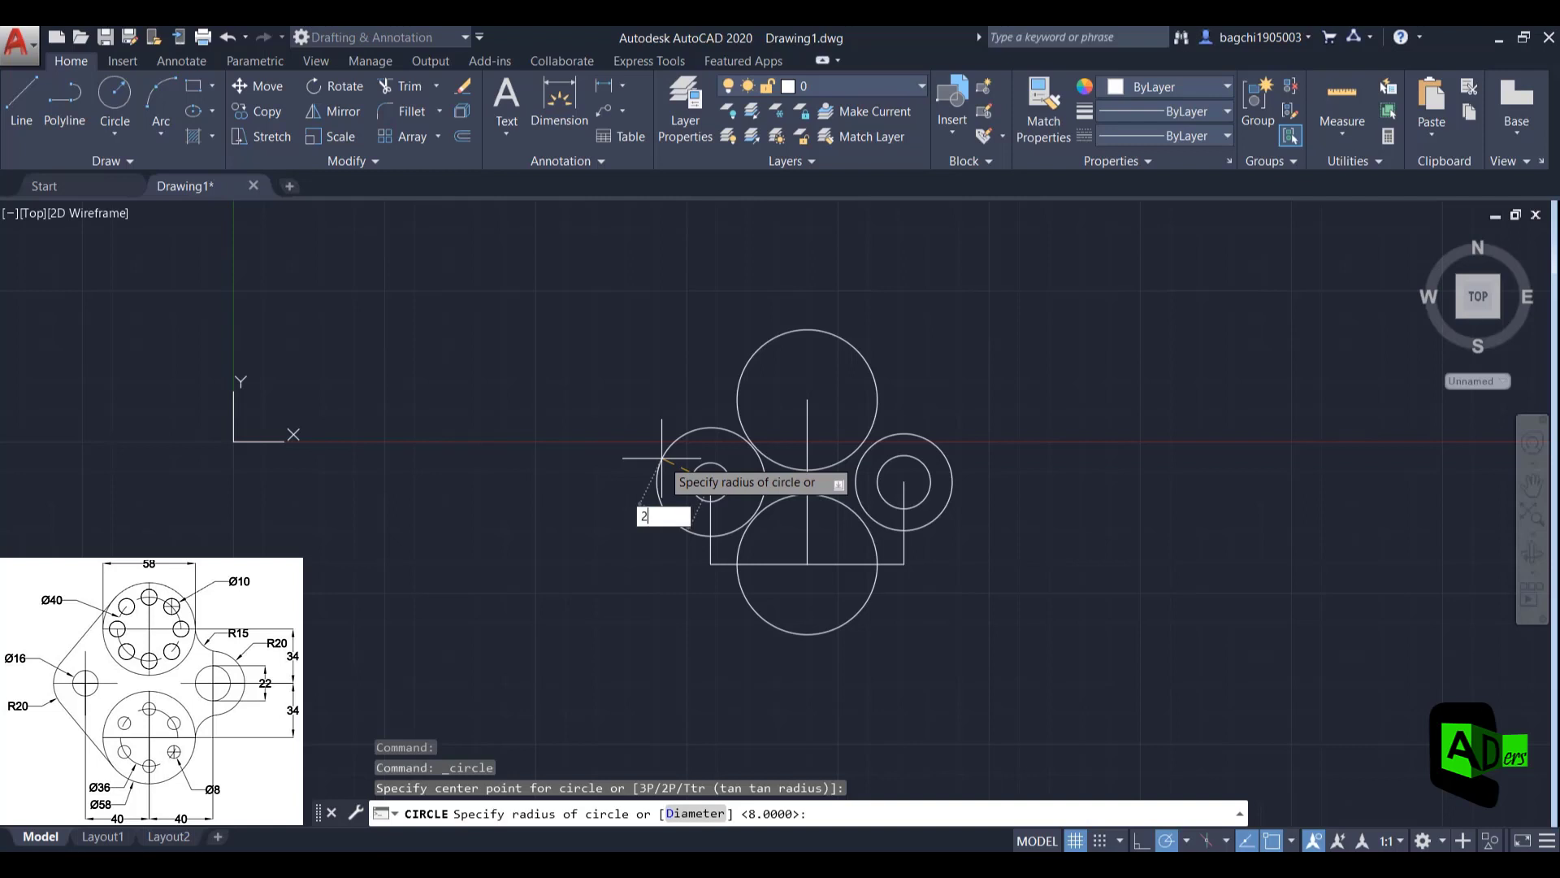
key(Return)
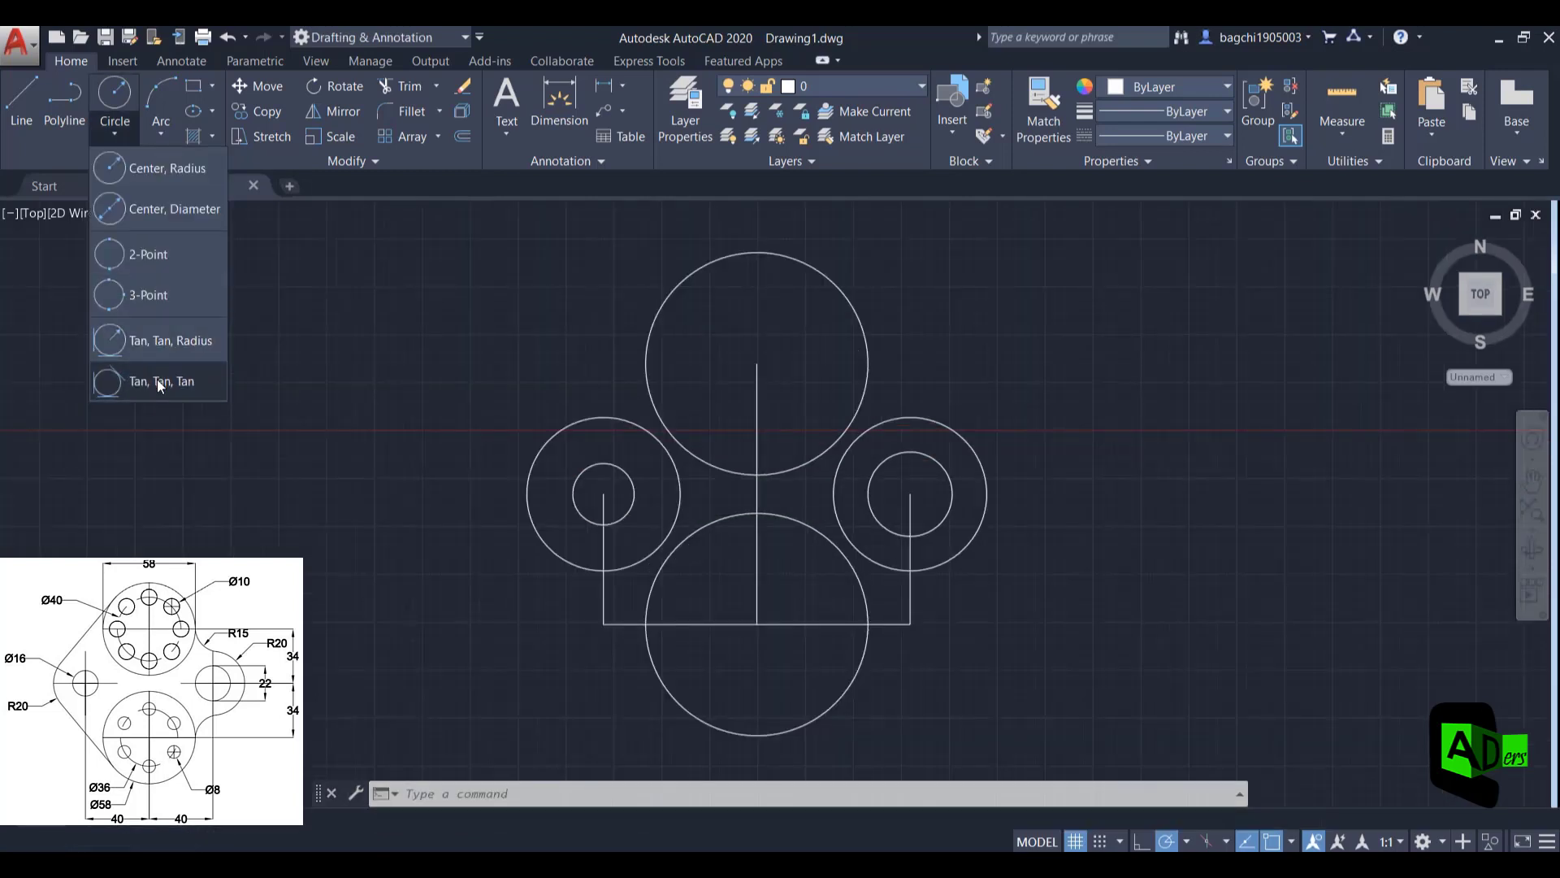
Draw a circle of radius 15 mm tangent to the upper 58 mm circle and the right lobe's 20 mm radius circle
click(154, 340)
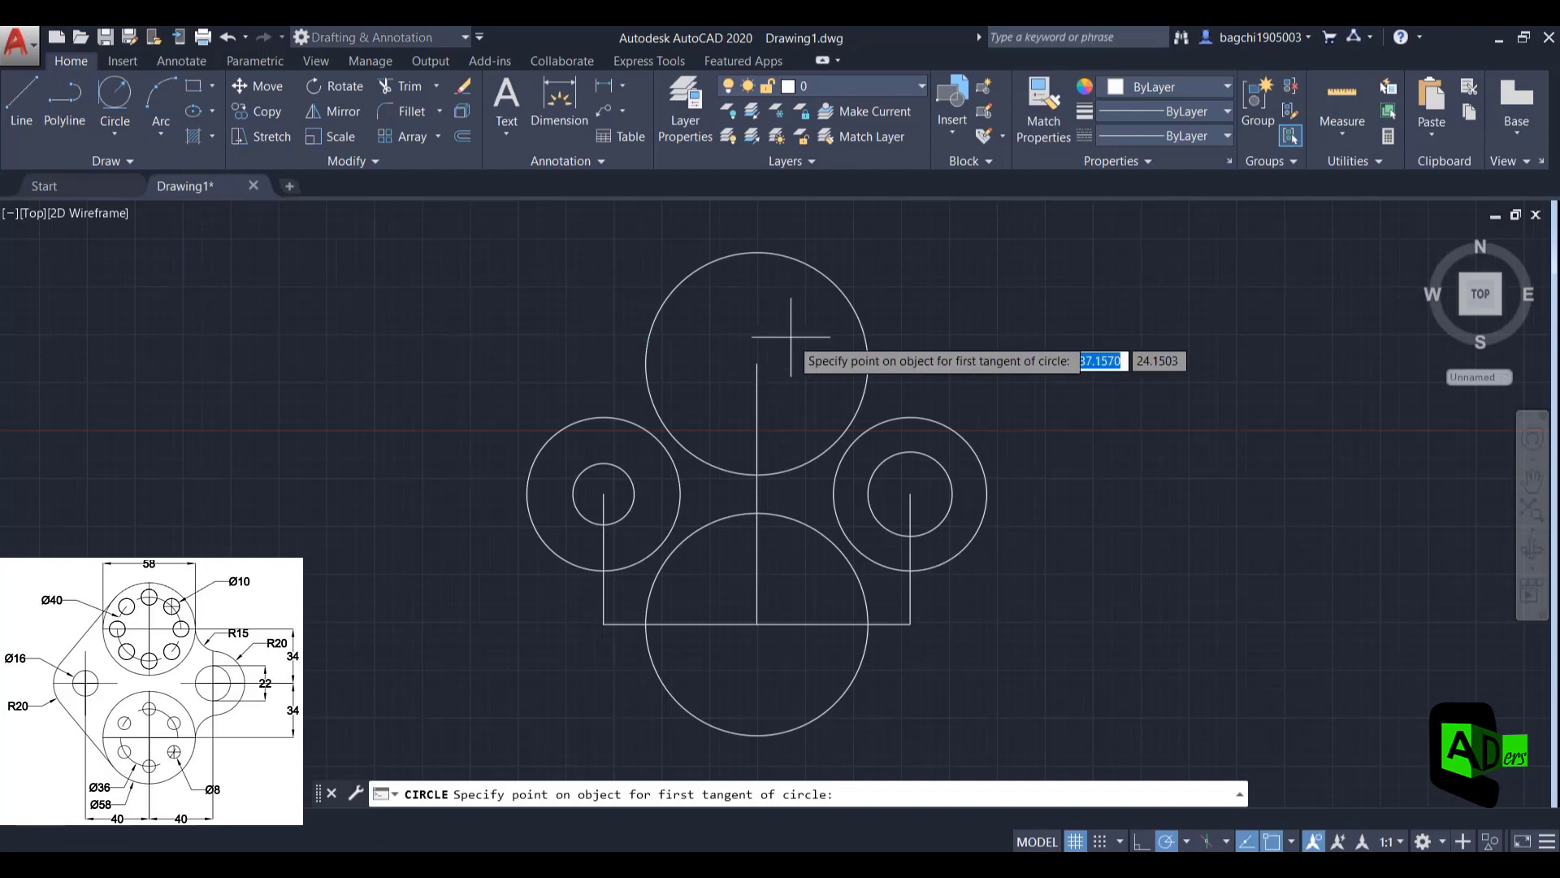
click(866, 368)
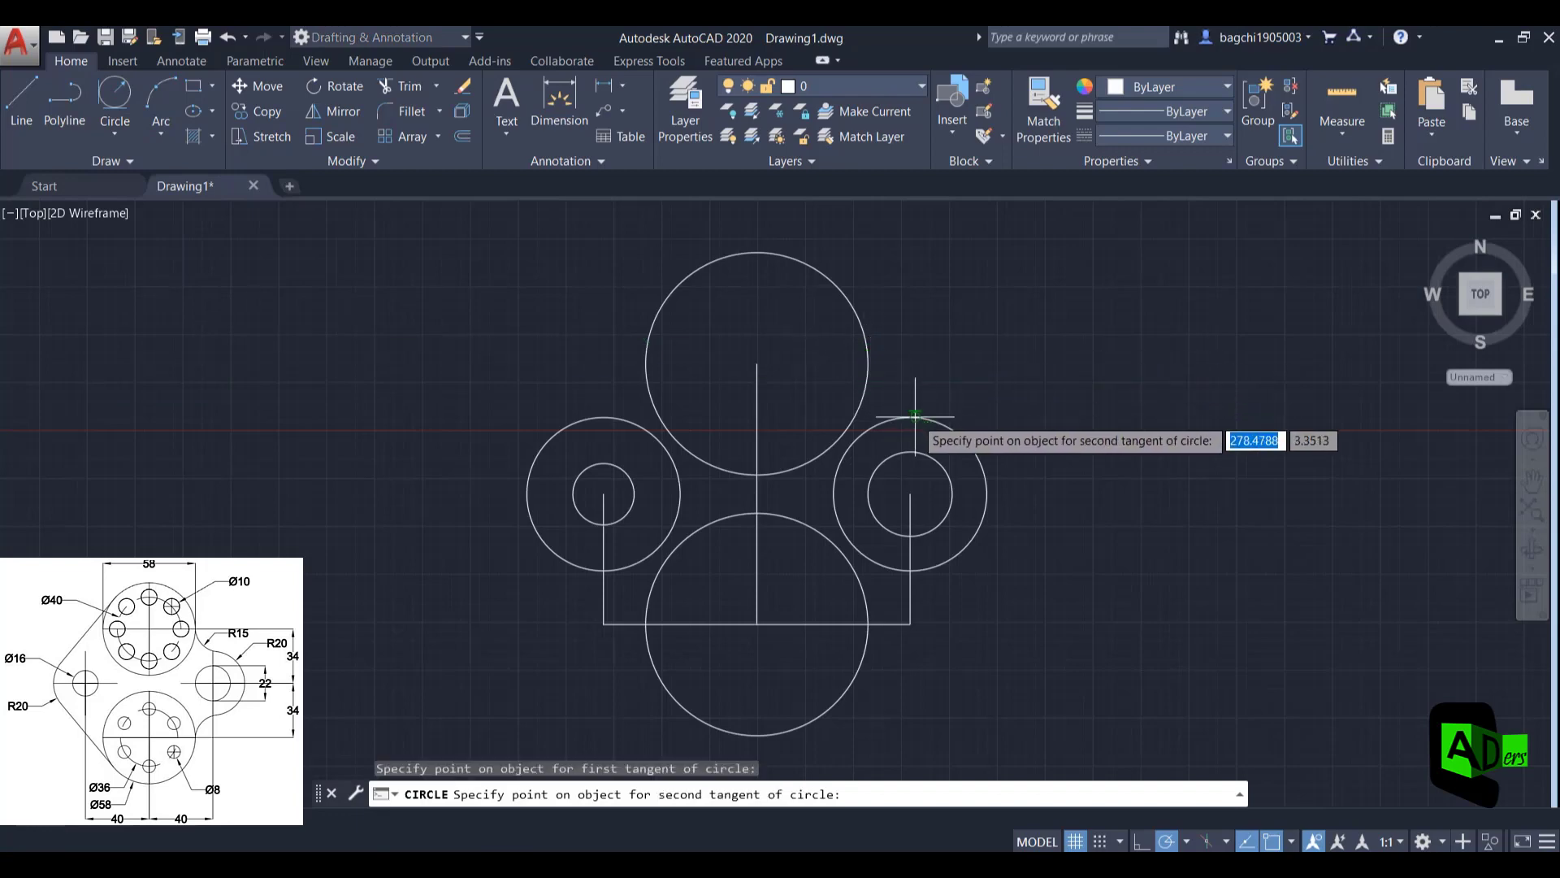
click(911, 413)
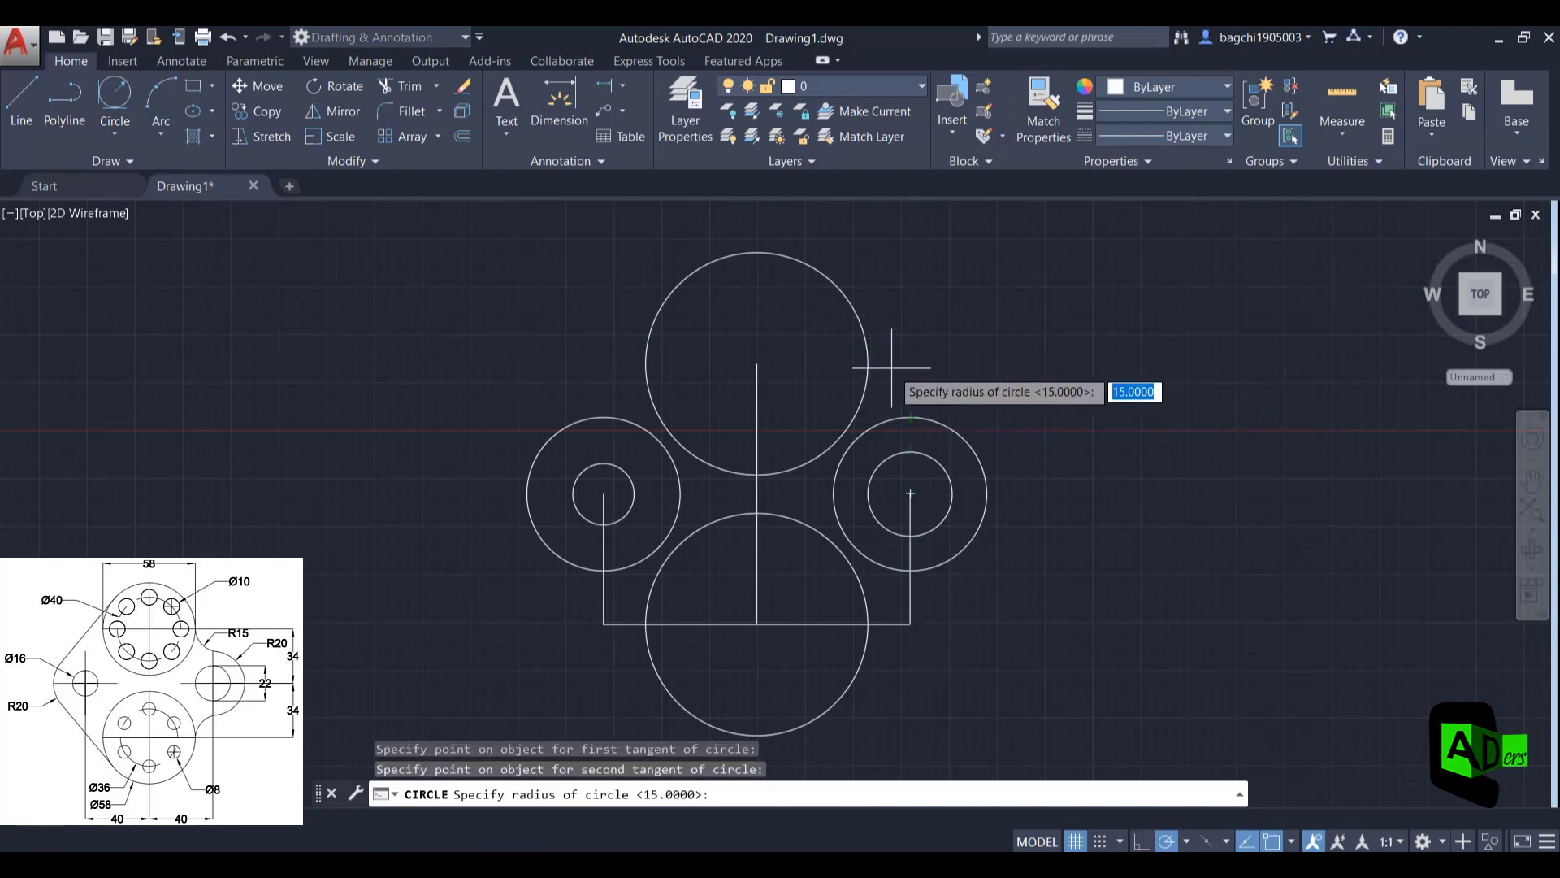
key(Return)
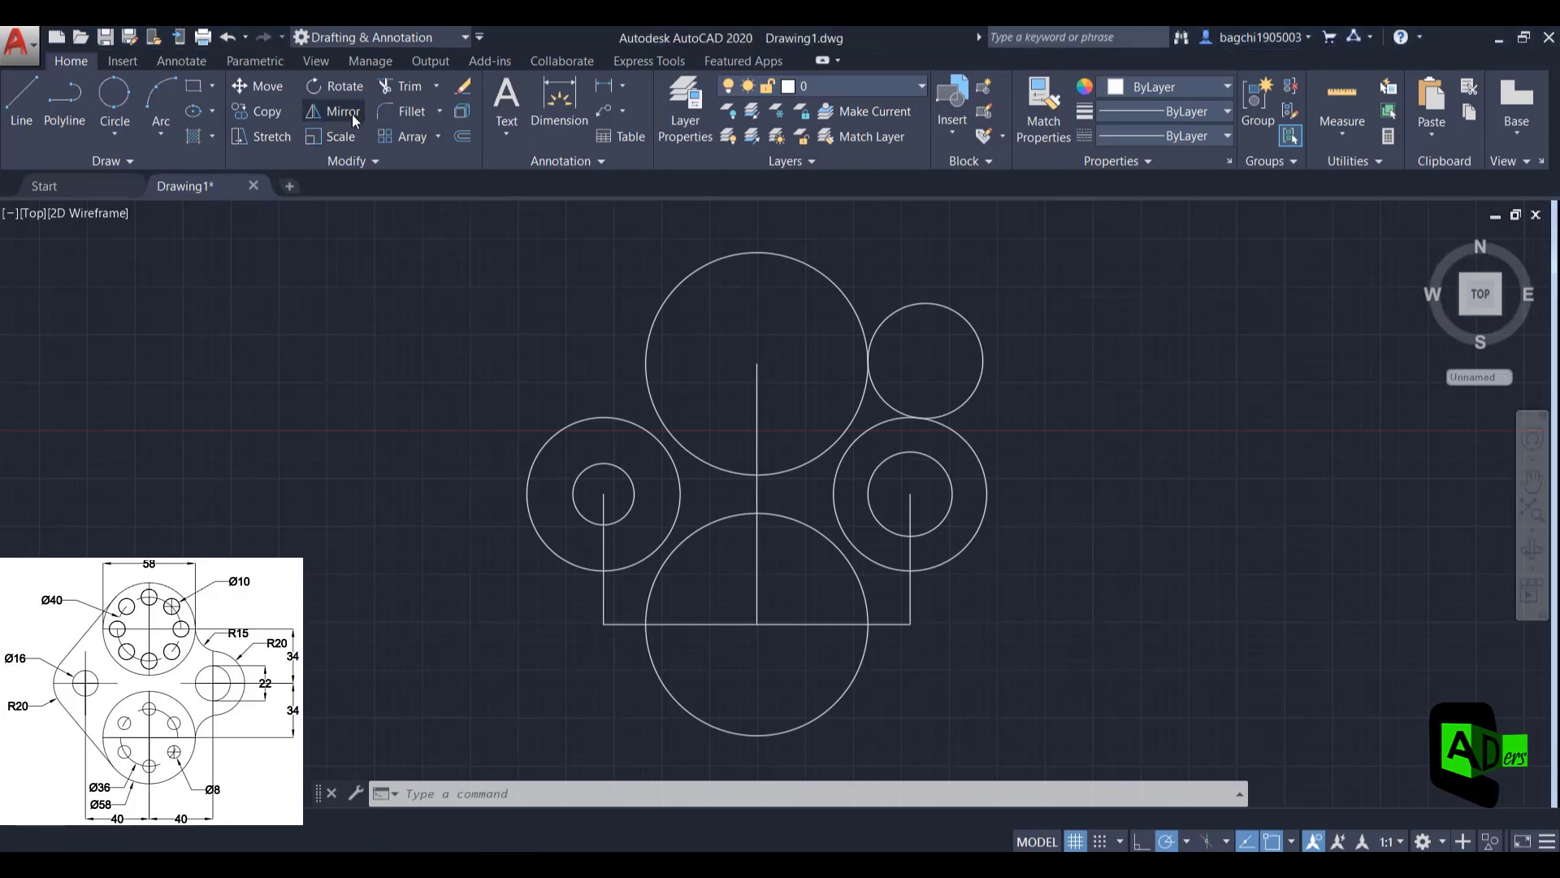
Draw a horizontal construction line from the right lobe's center to the left lobe's center
click(21, 106)
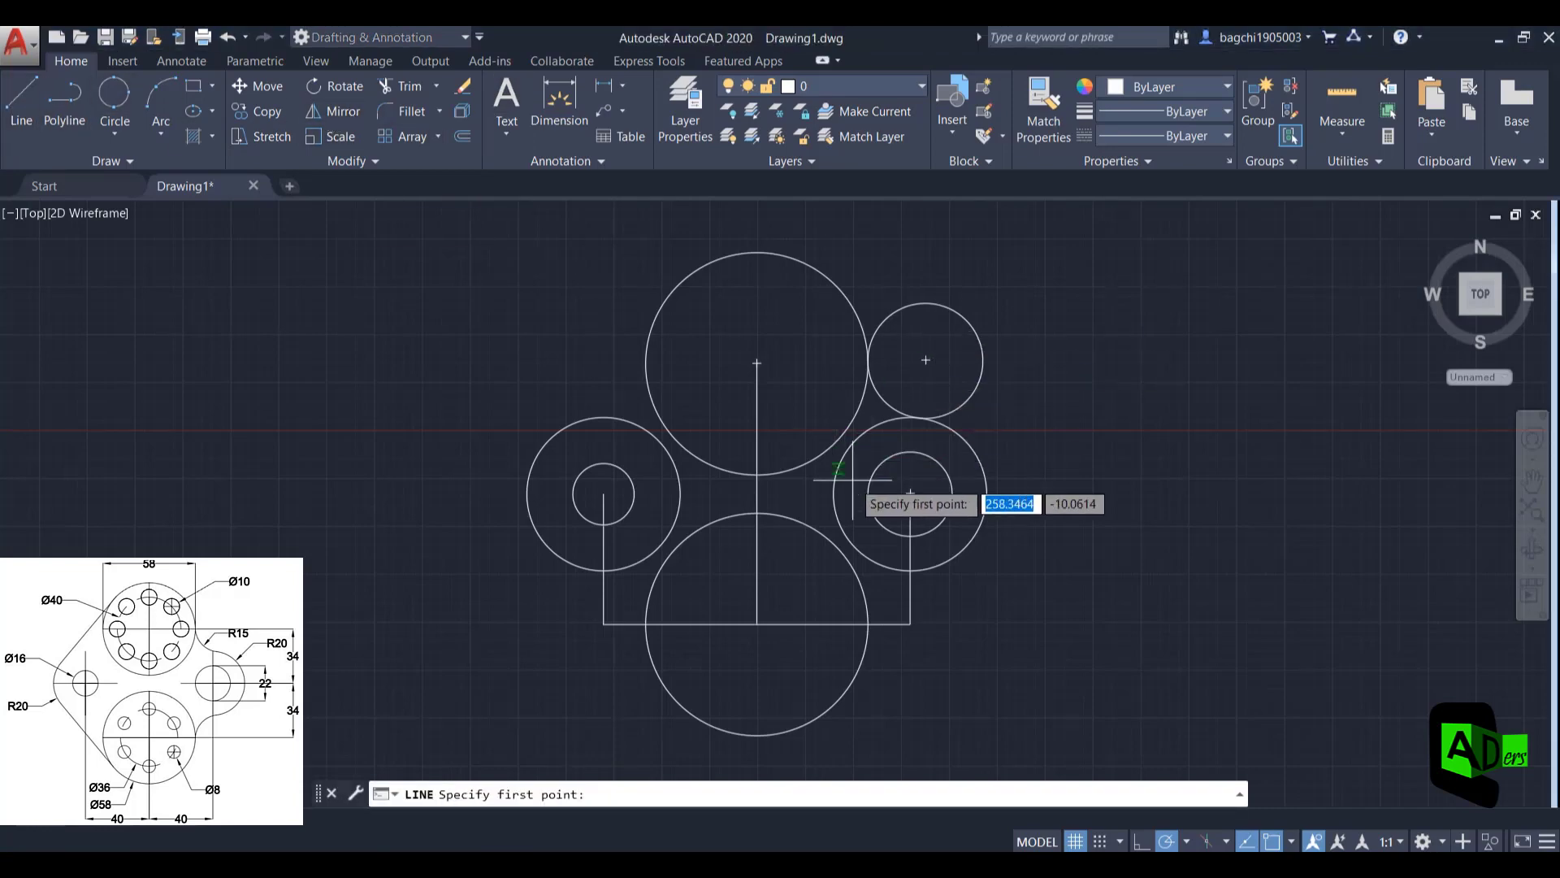
click(910, 493)
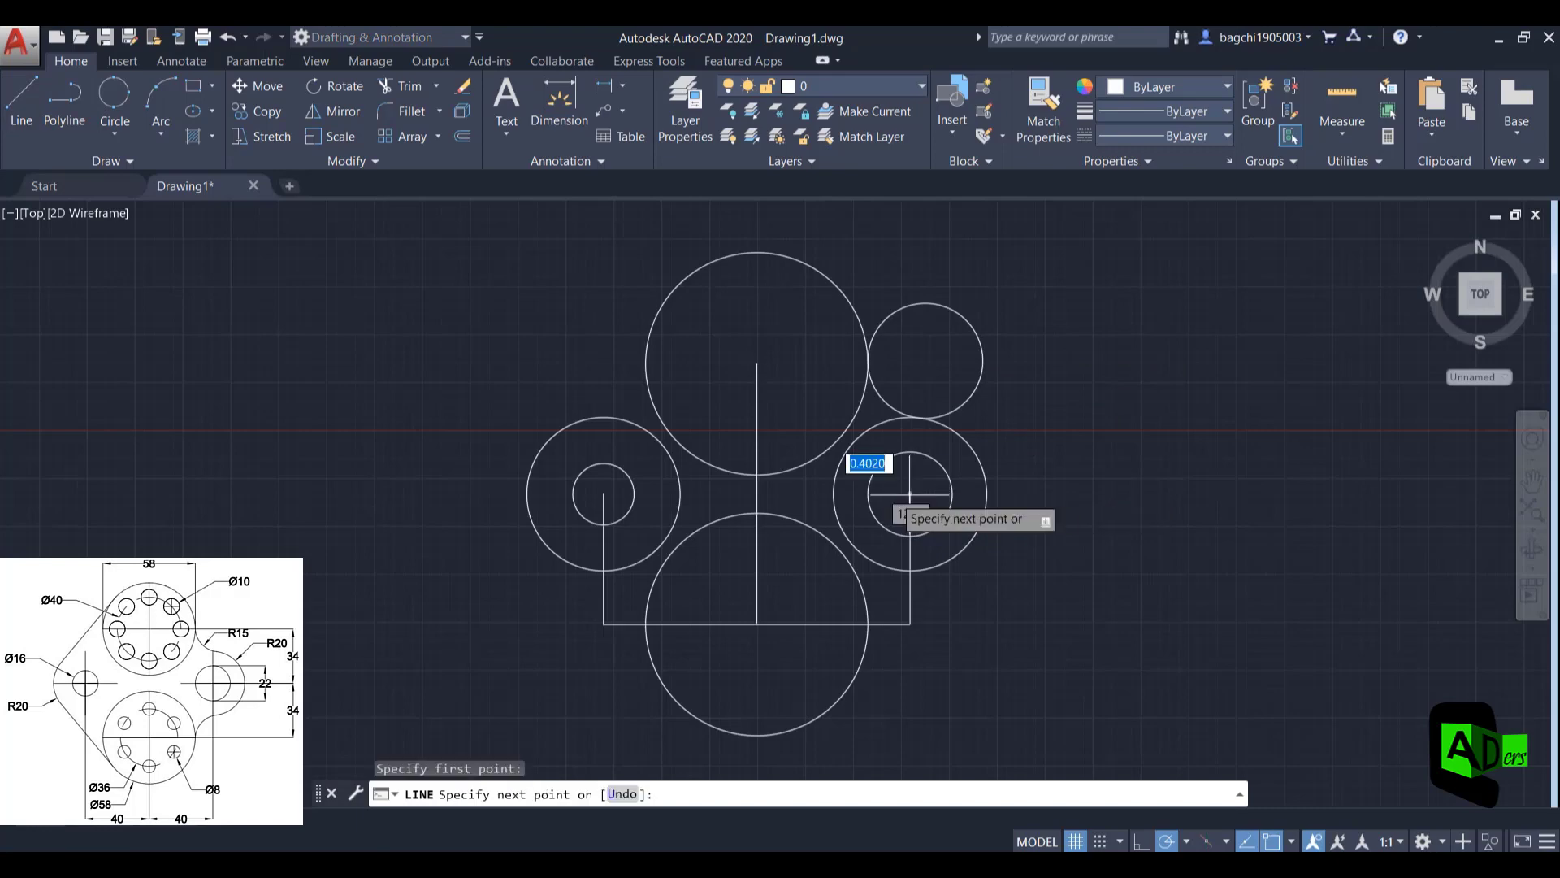
click(604, 493)
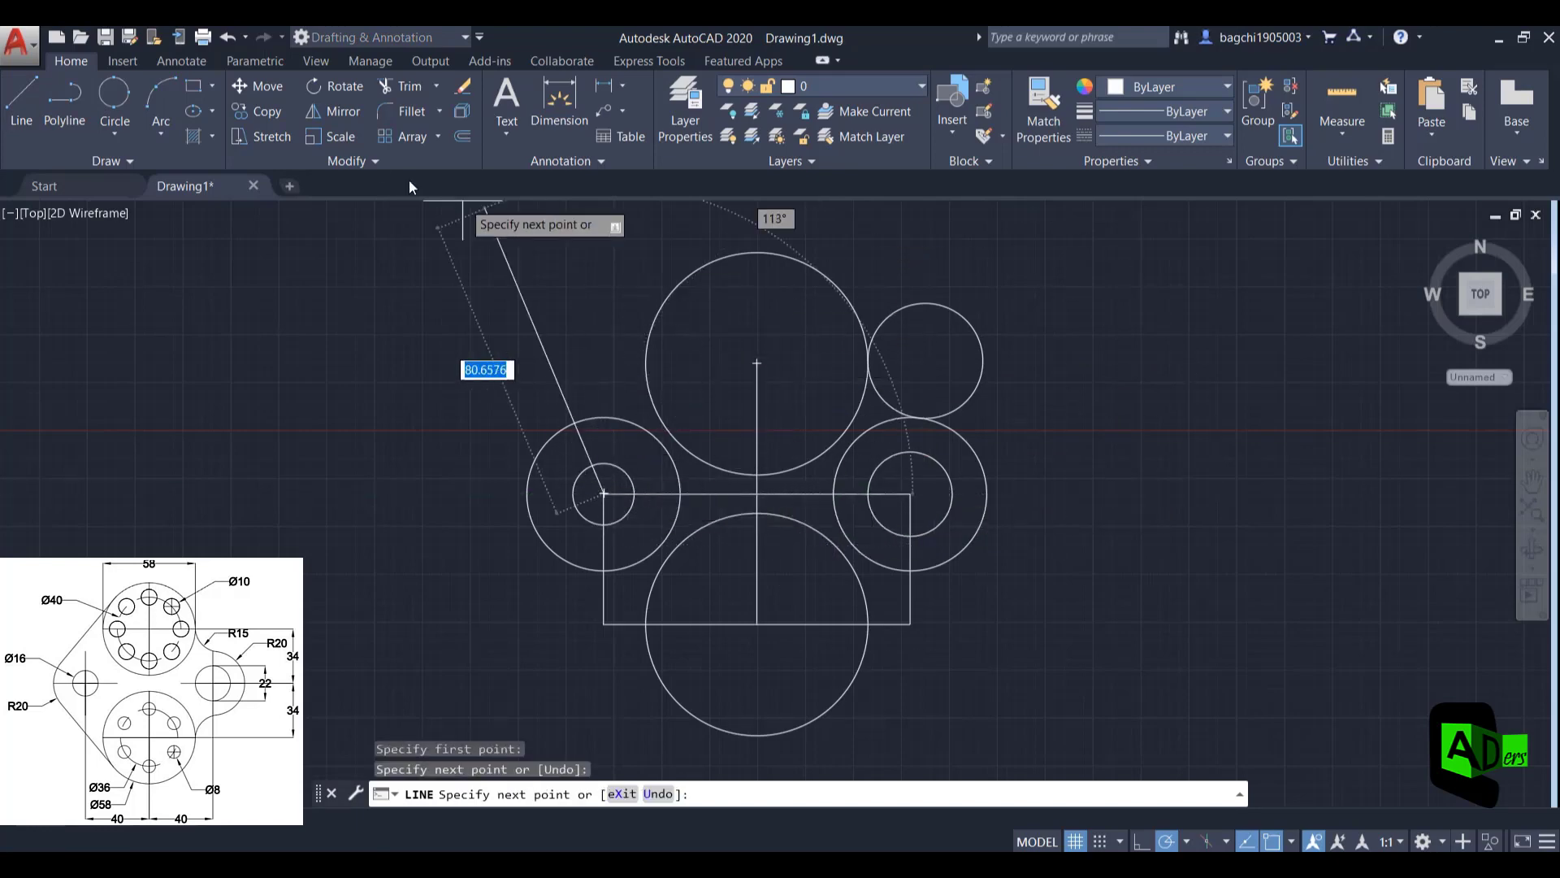
key(Escape)
Try to mirror the 15 mm radius tangent circle across the horizontal construction line with the source erased, and undo the mirror
click(334, 114)
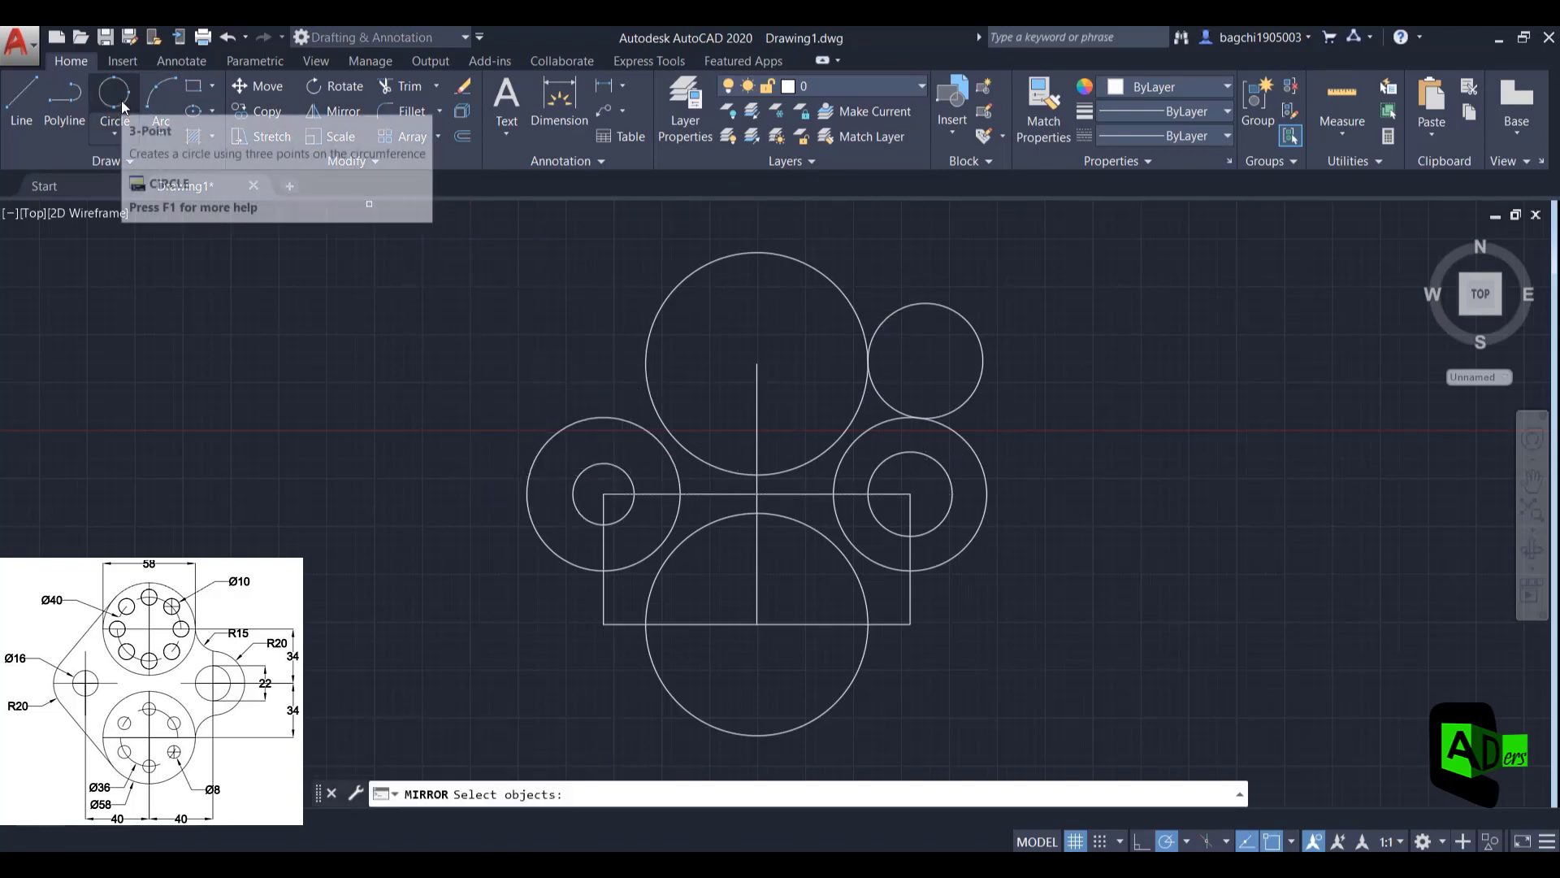
click(914, 304)
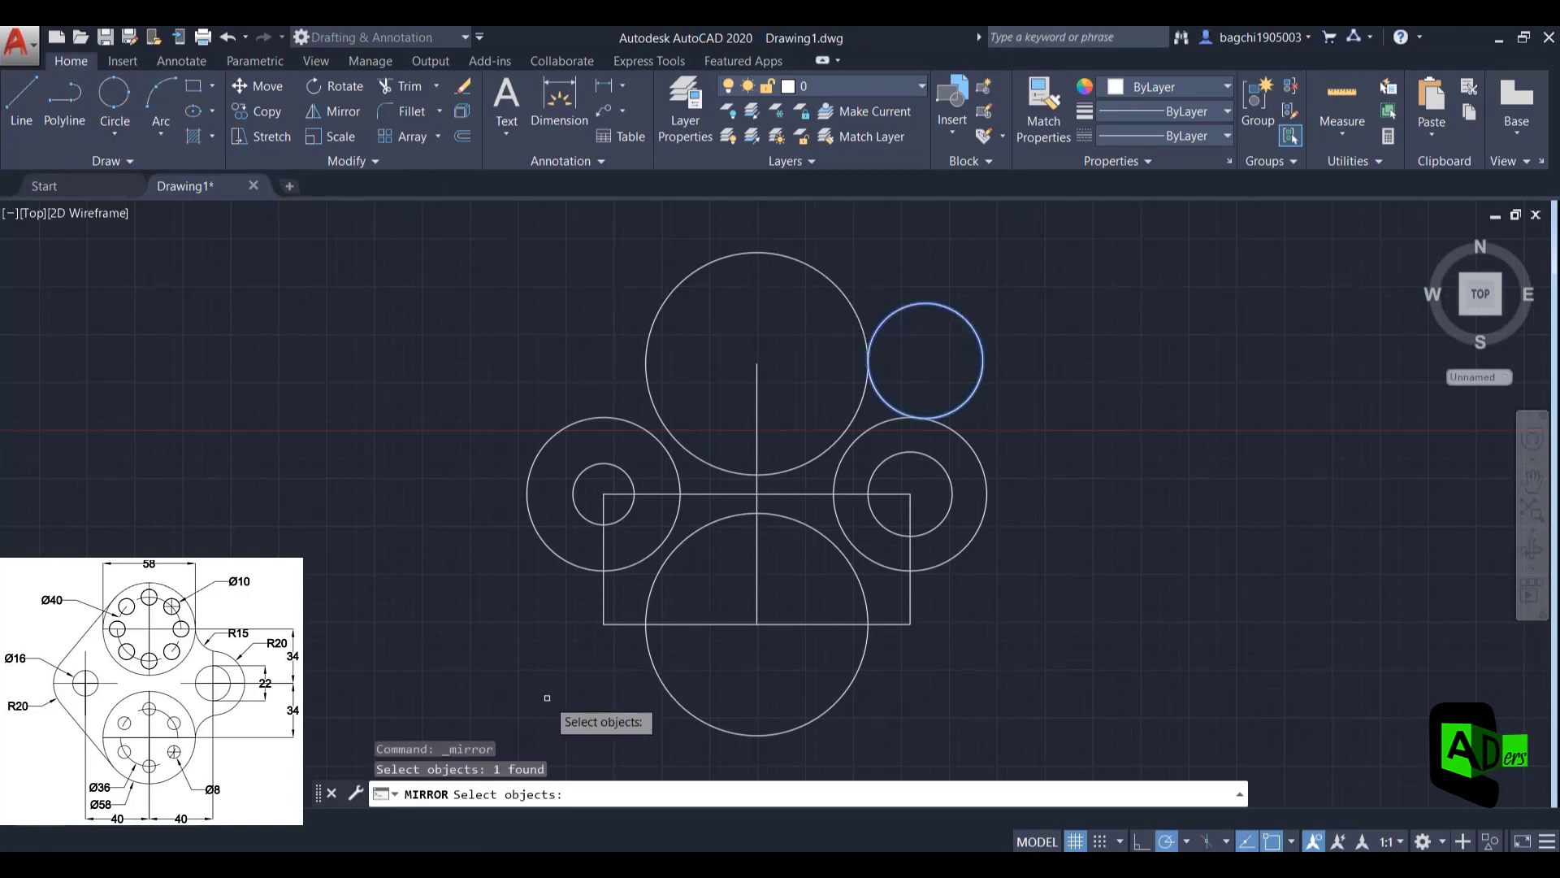
key(Return)
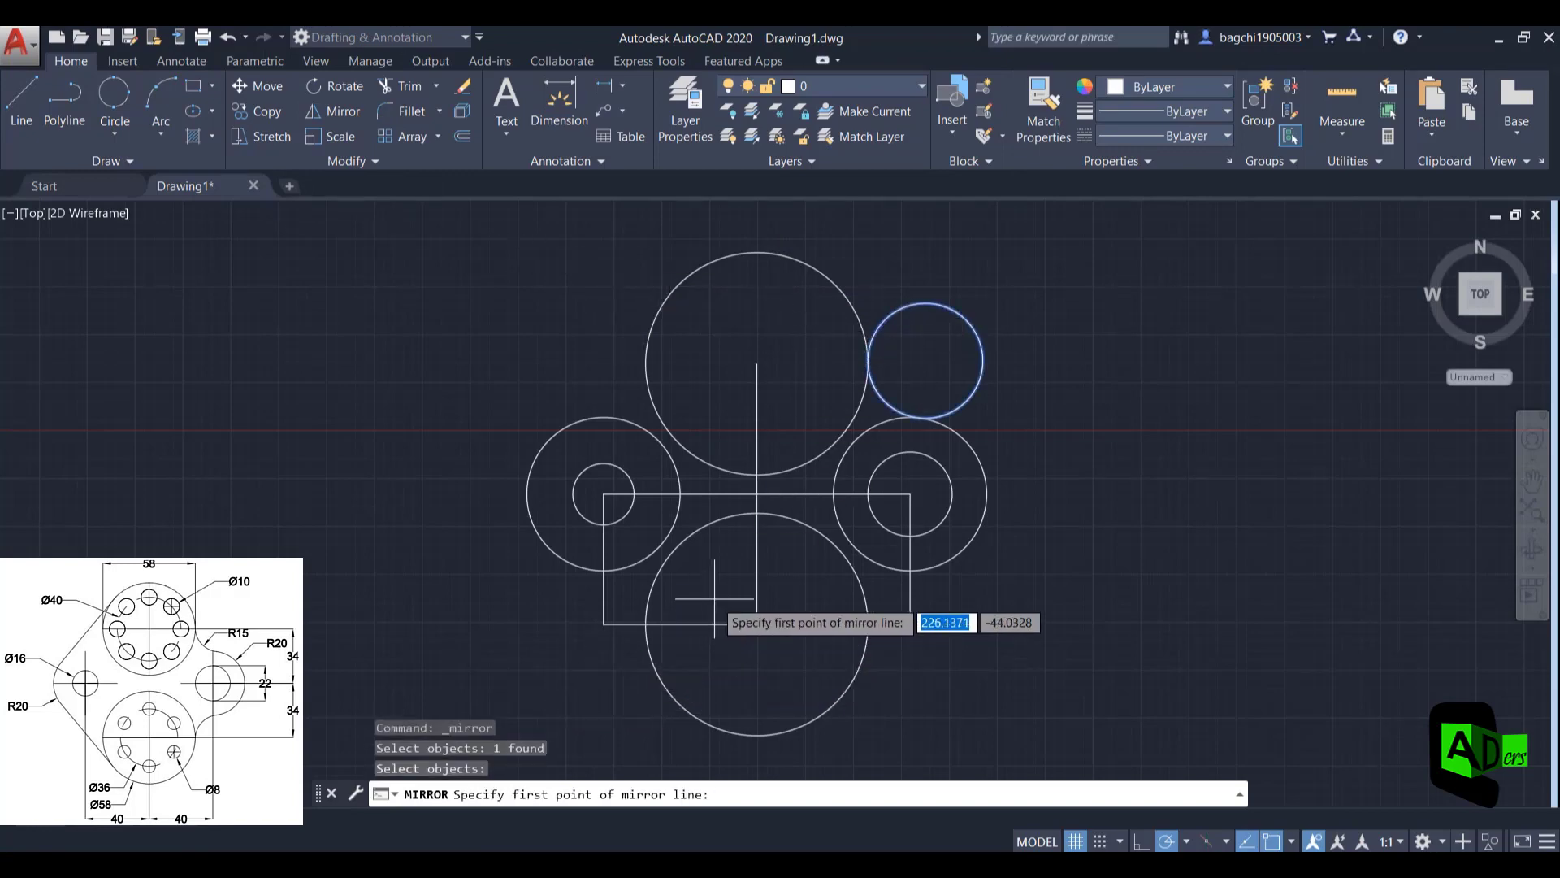
click(910, 493)
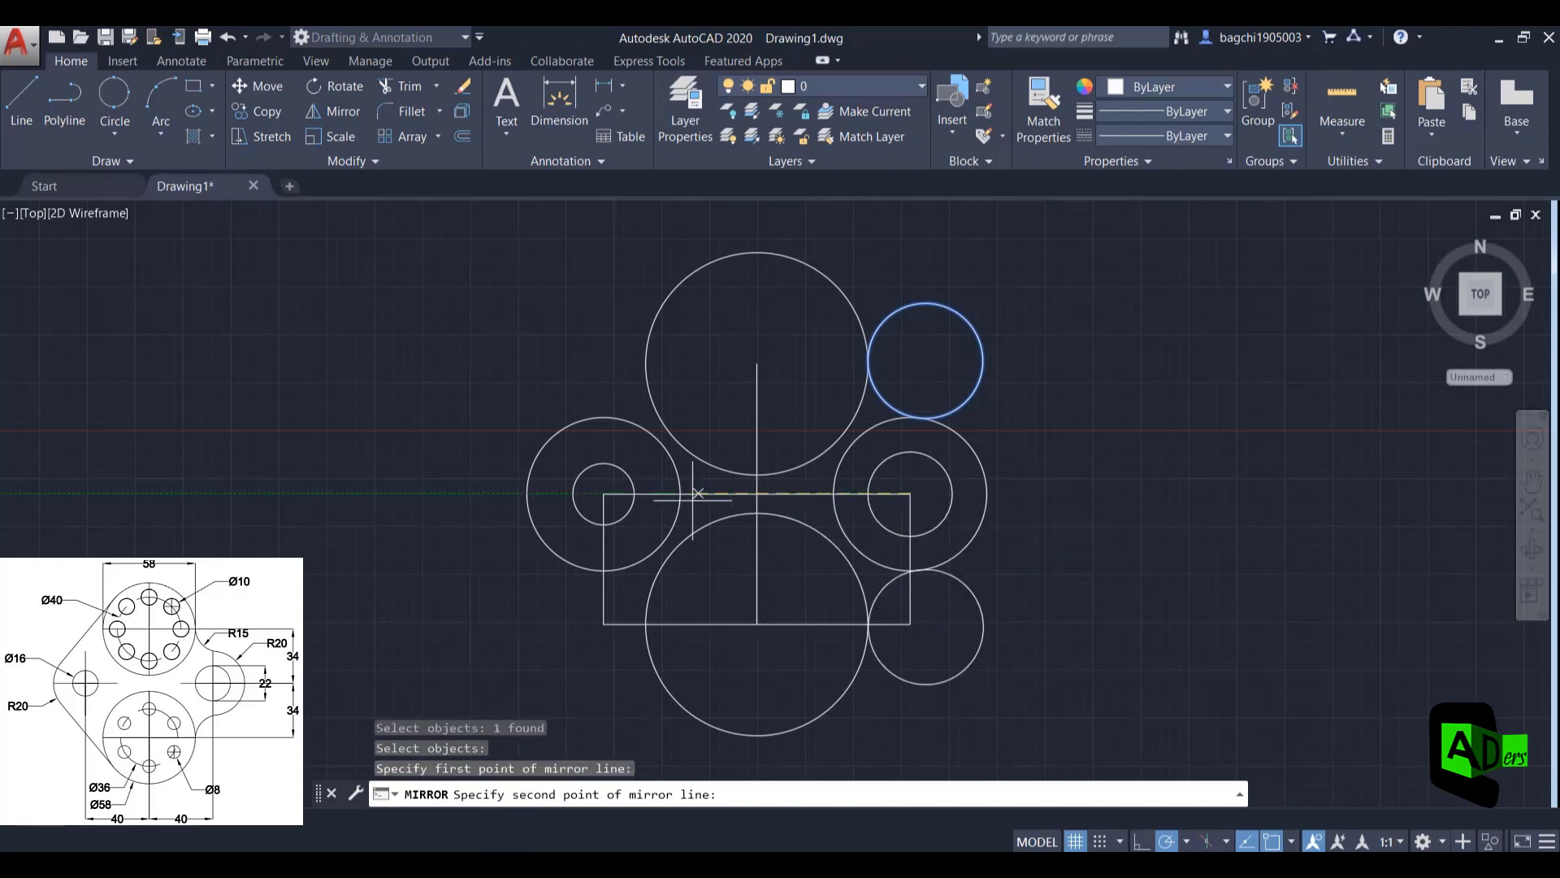
click(604, 494)
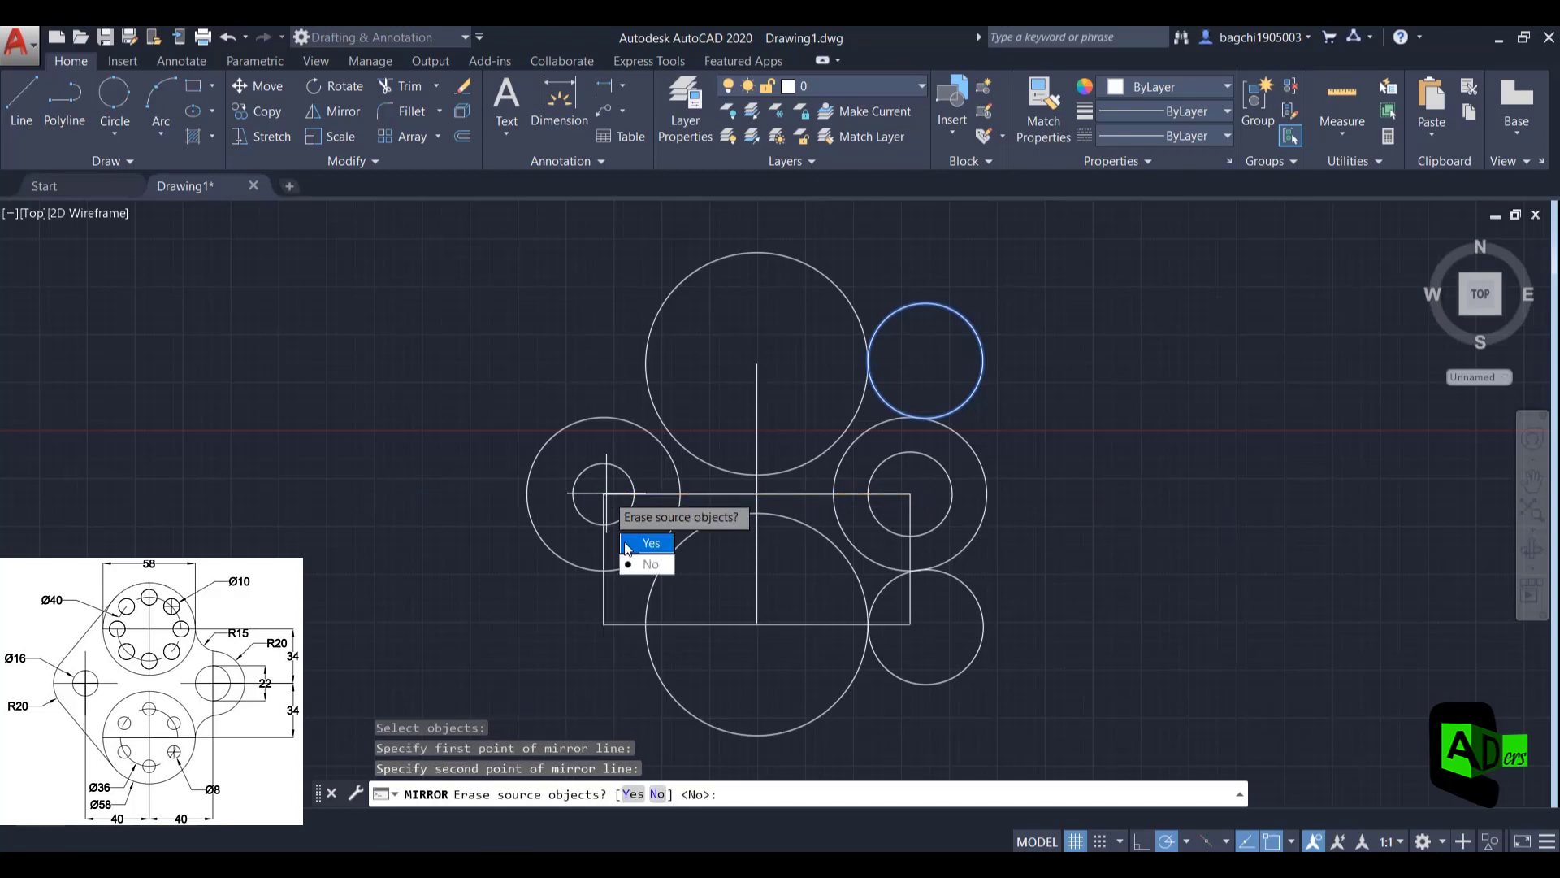
click(628, 544)
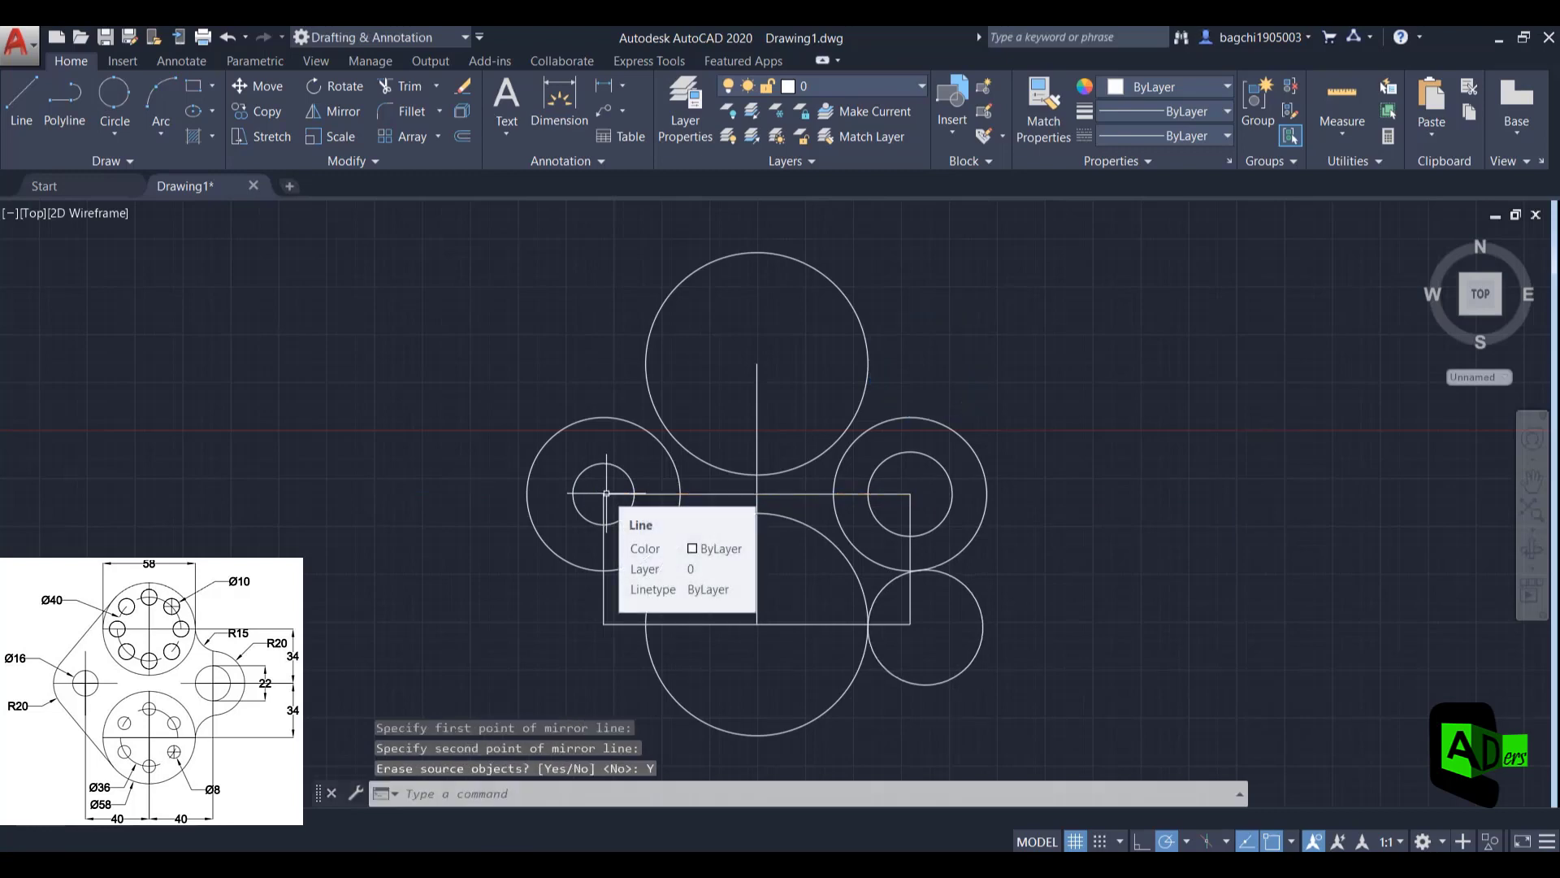
key(ctrl+z)
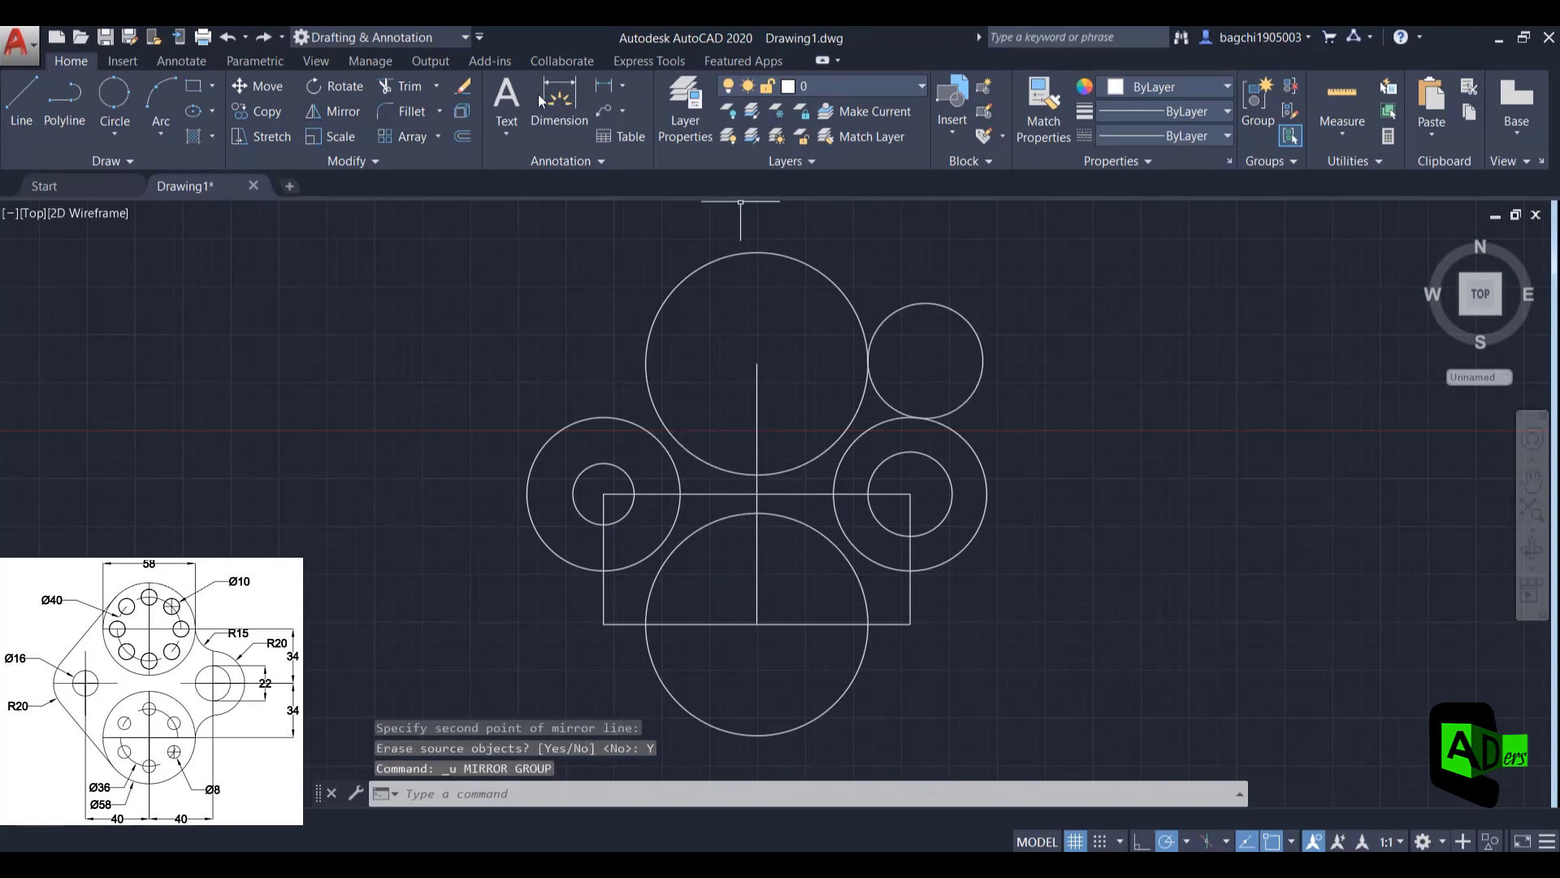
Mirror the 15 mm radius tangent circle across the horizontal construction line, keeping the source object
click(333, 116)
click(914, 306)
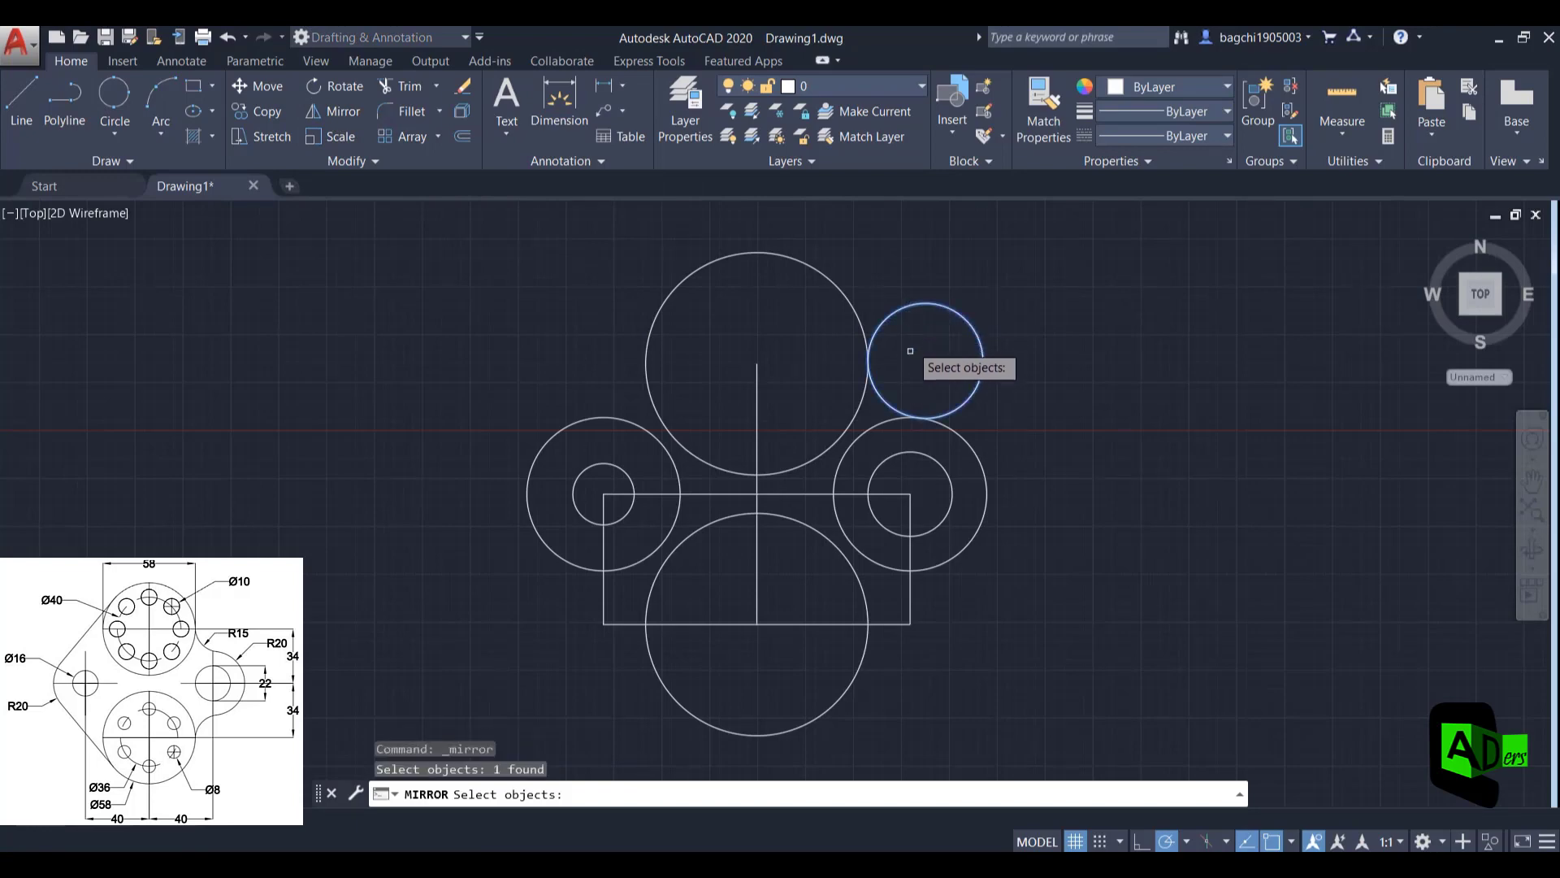
key(Return)
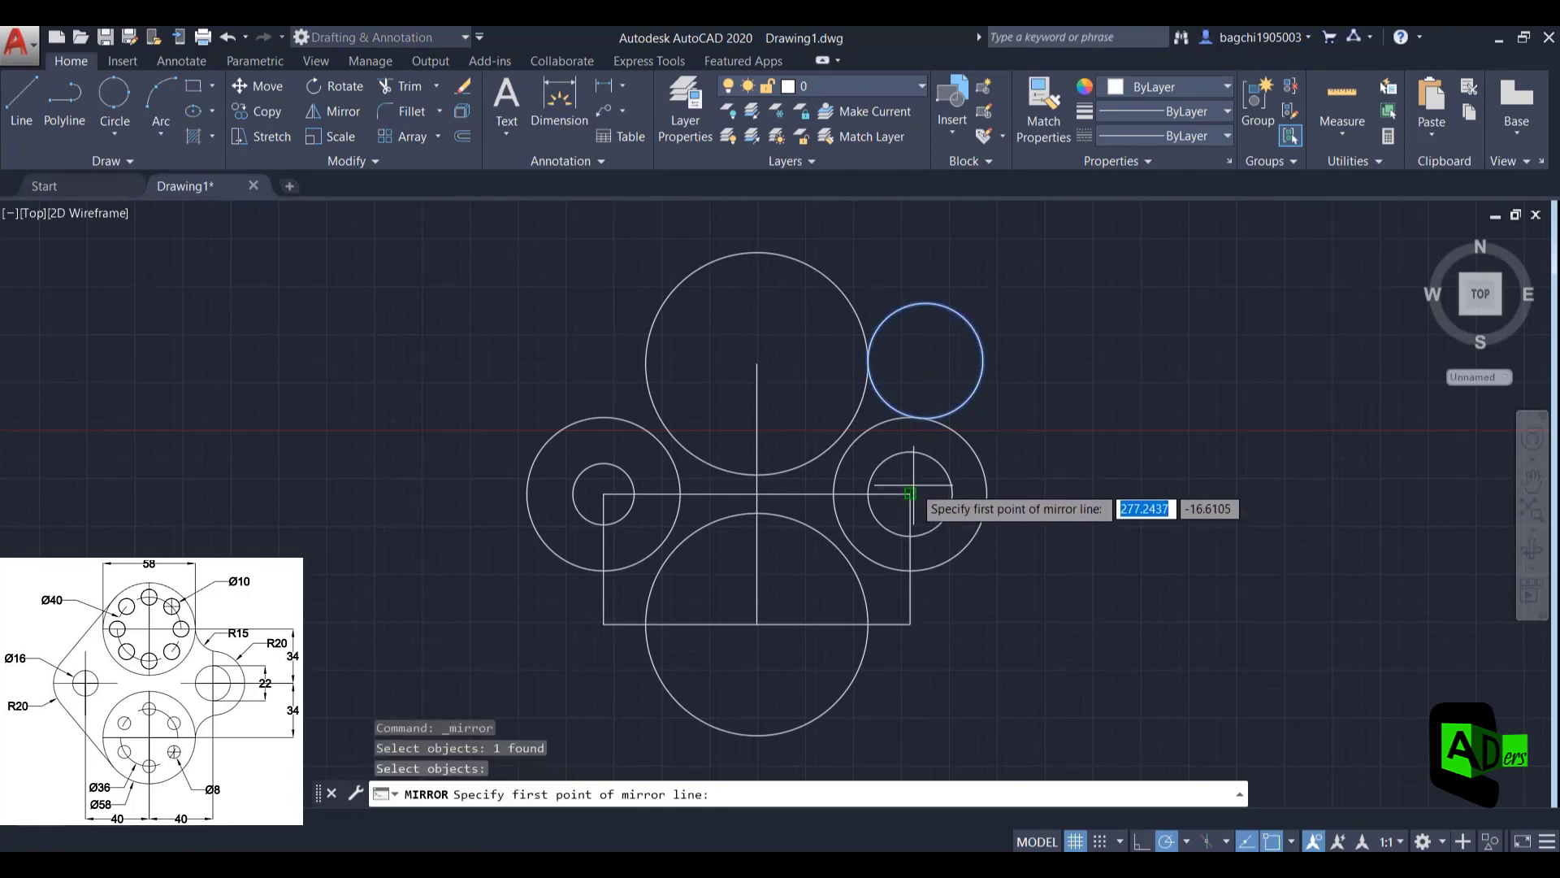
click(910, 494)
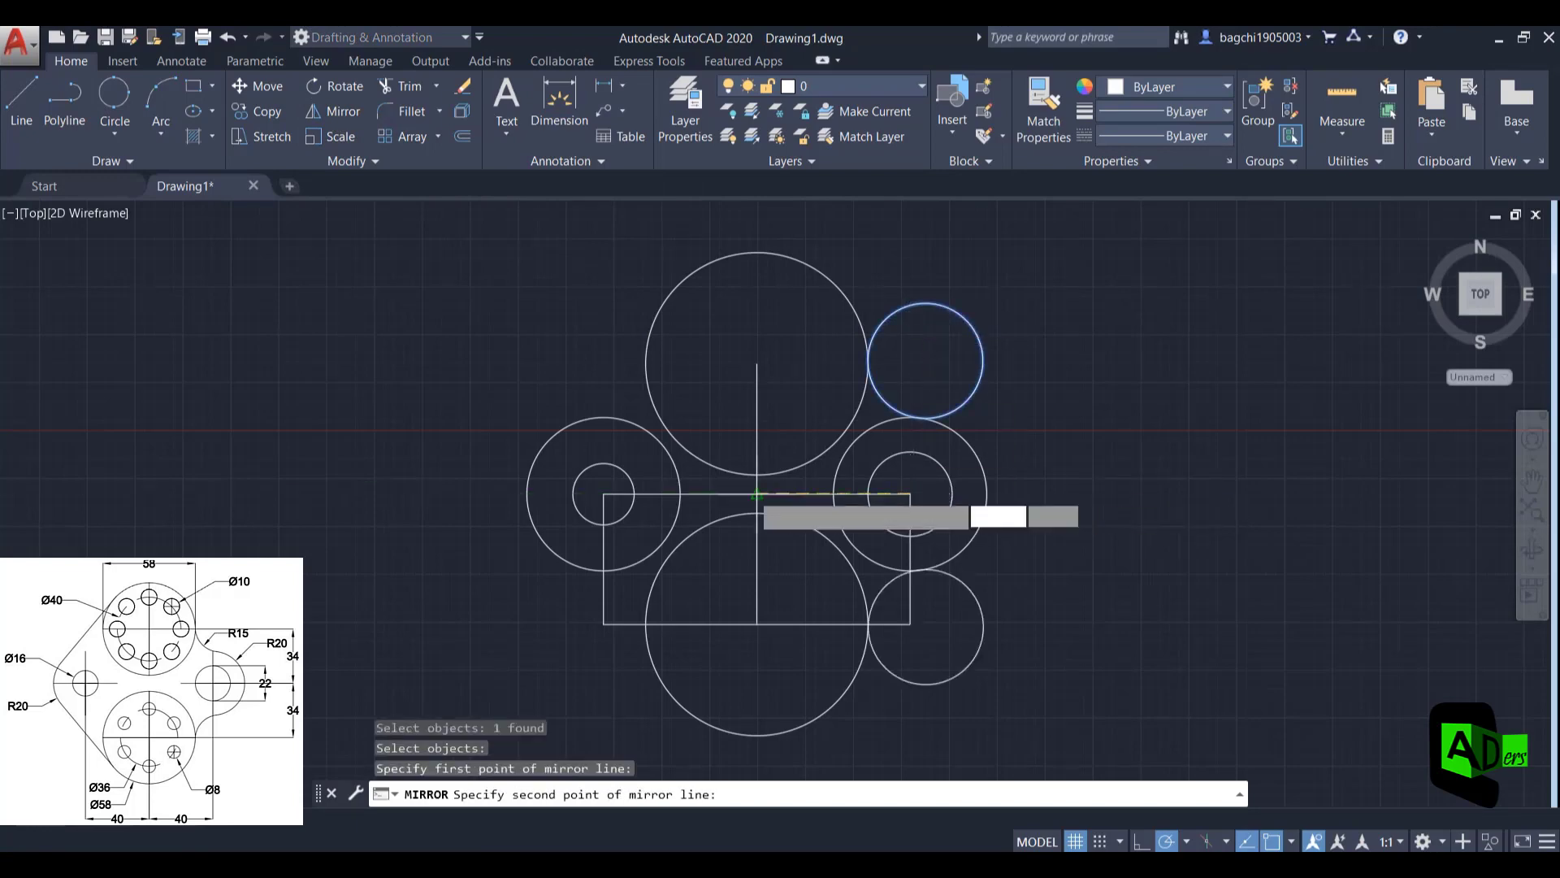
click(609, 491)
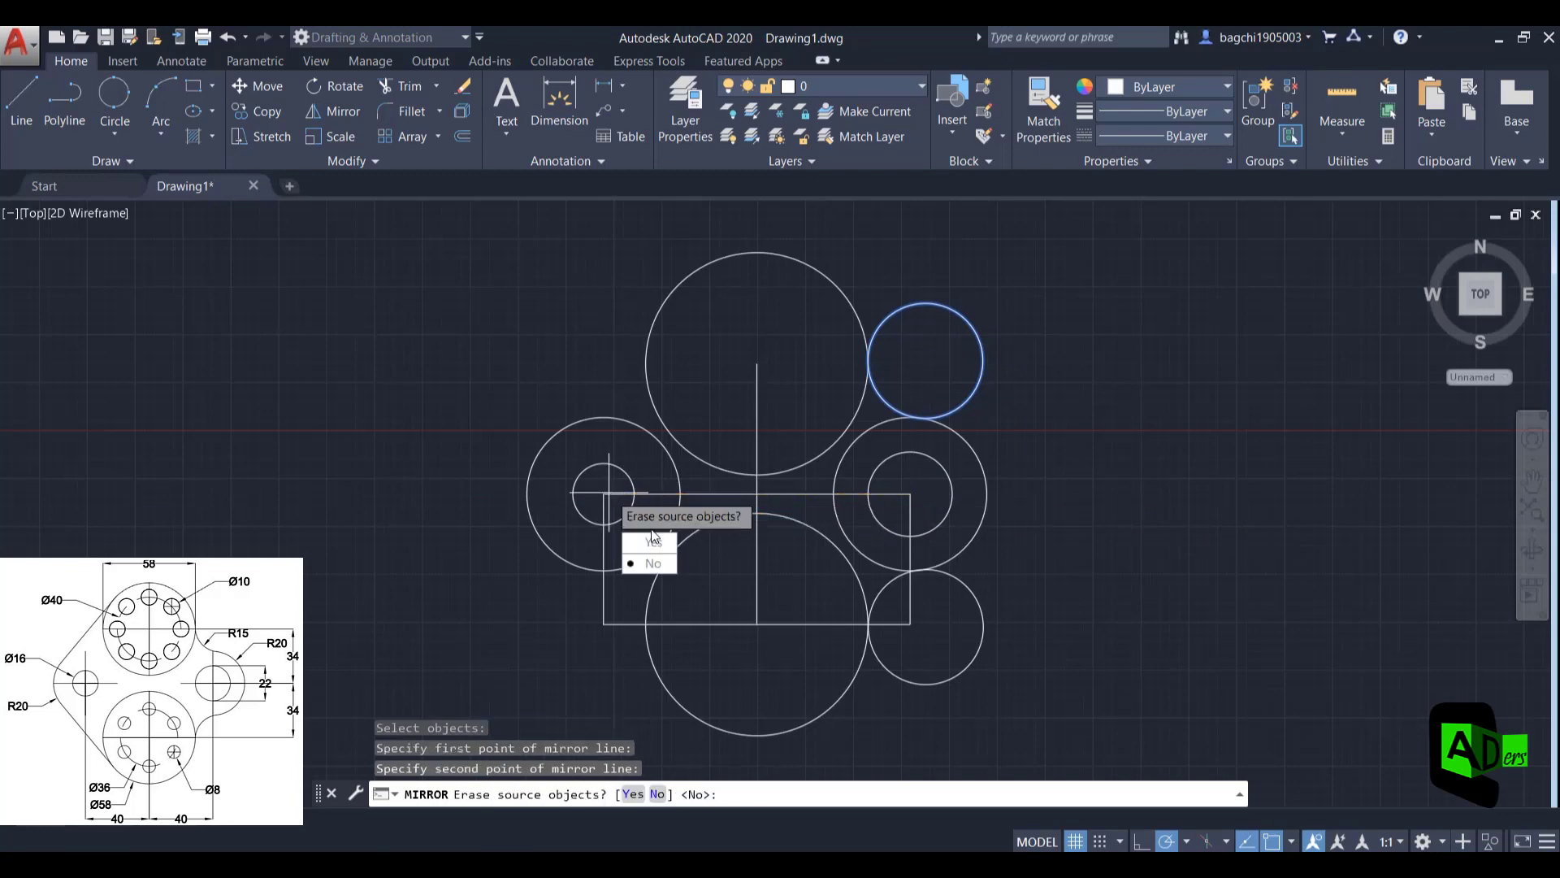
click(650, 563)
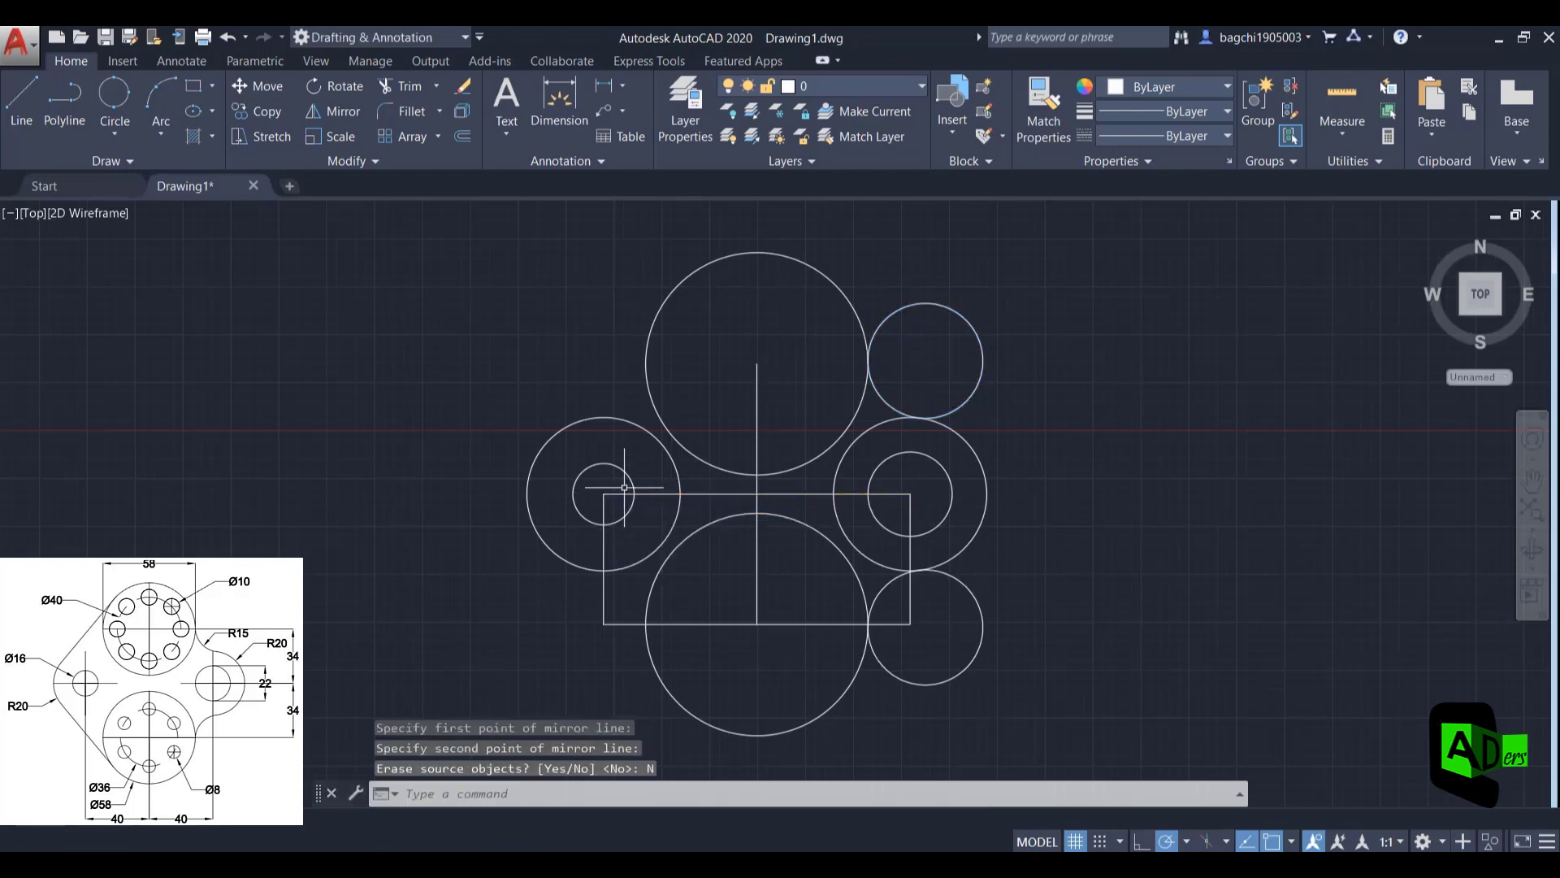
Erase all horizontal and vertical construction lines between the circle centers, leaving only the circles
click(811, 494)
key(Delete)
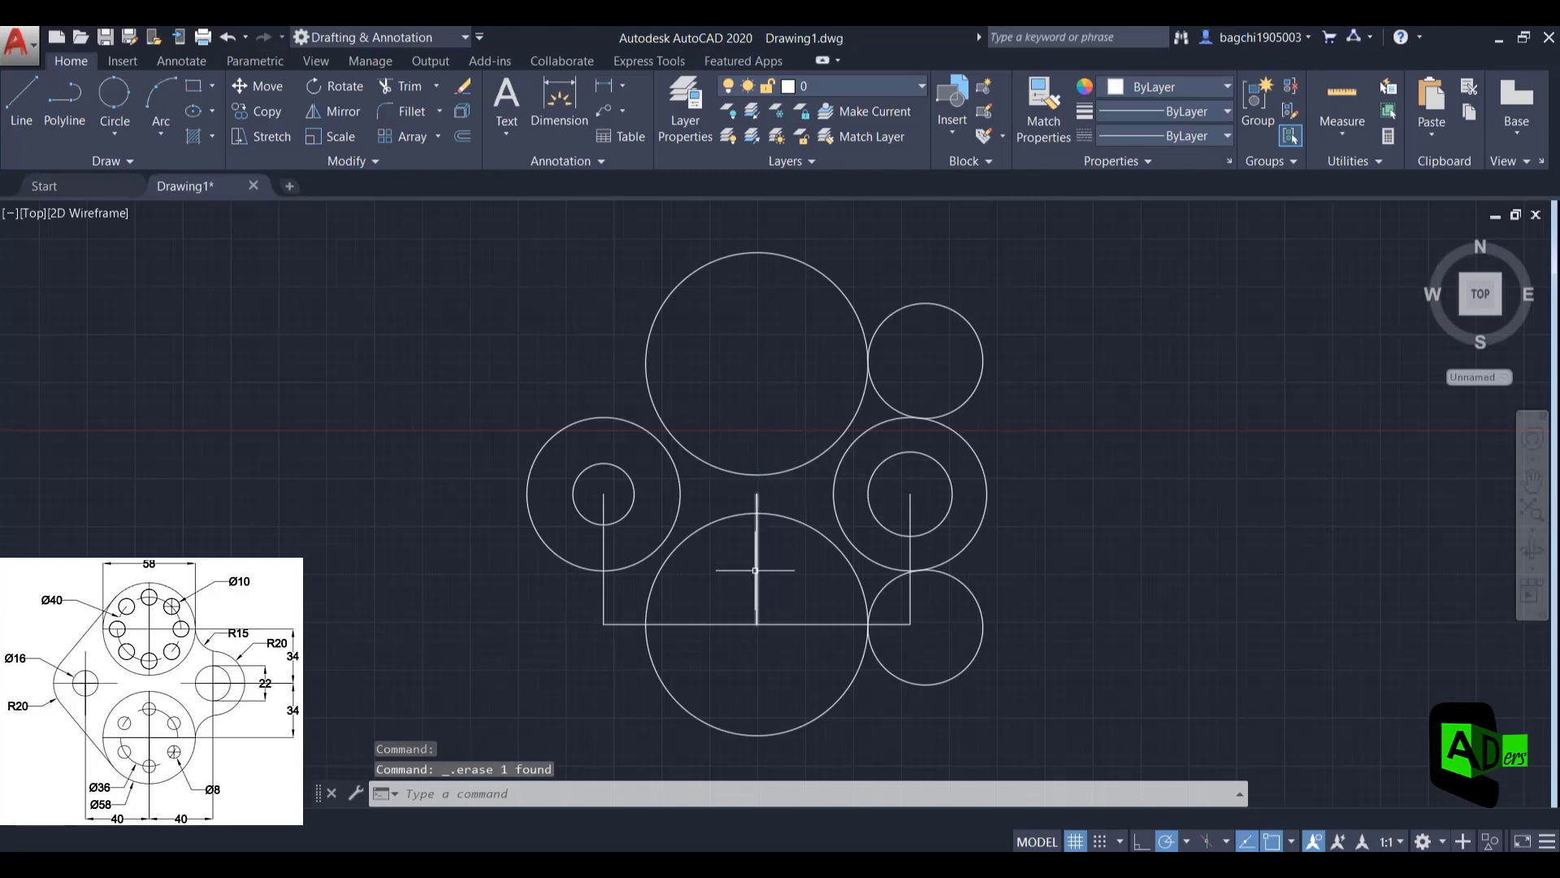
click(779, 625)
key(Delete)
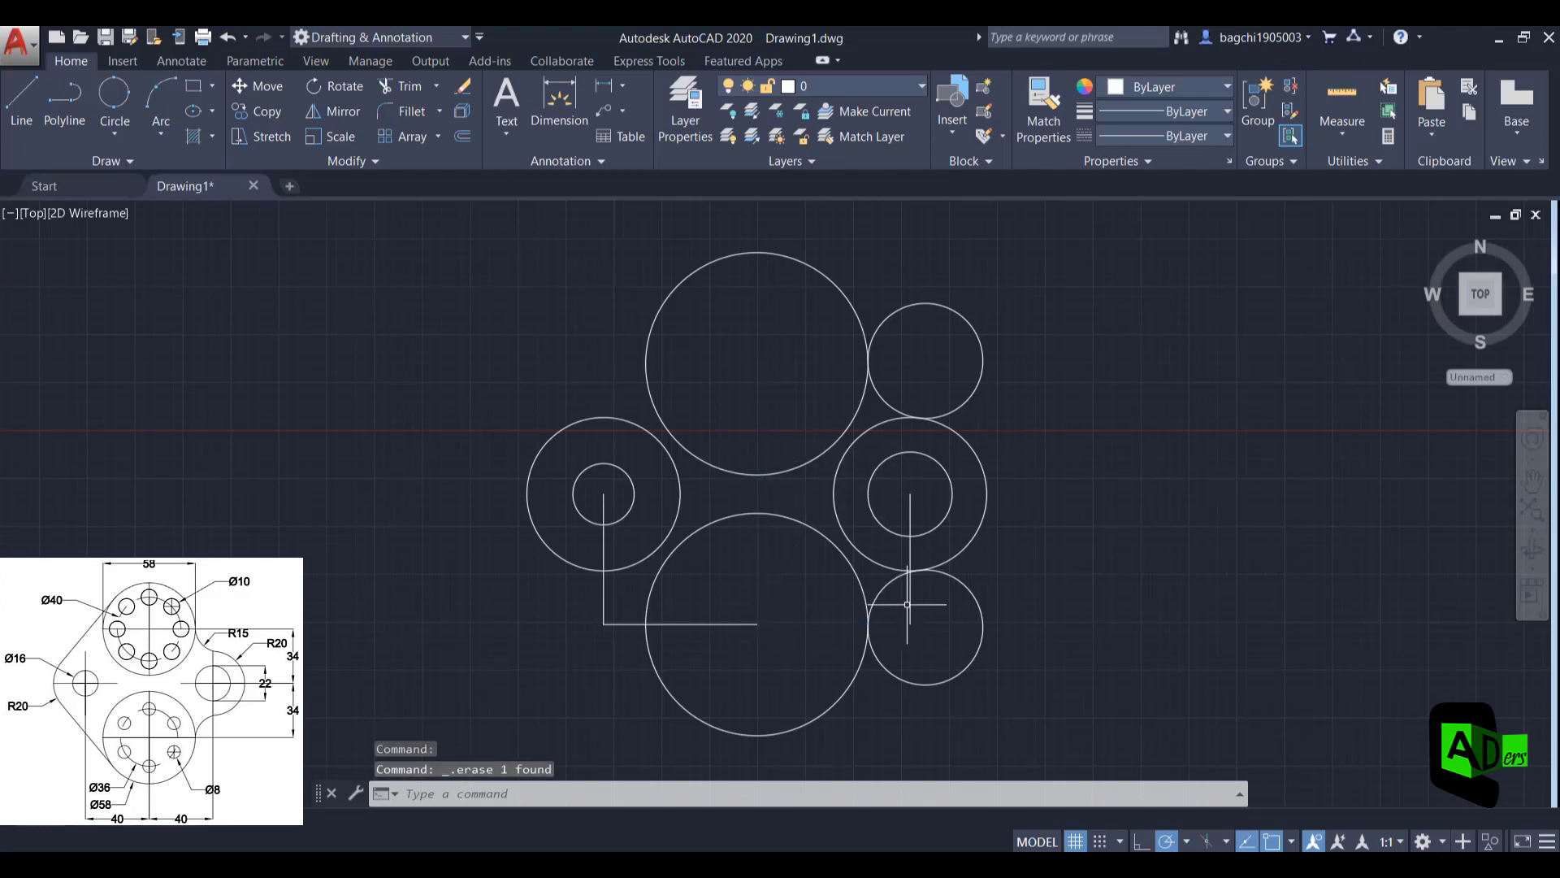
click(908, 604)
key(Delete)
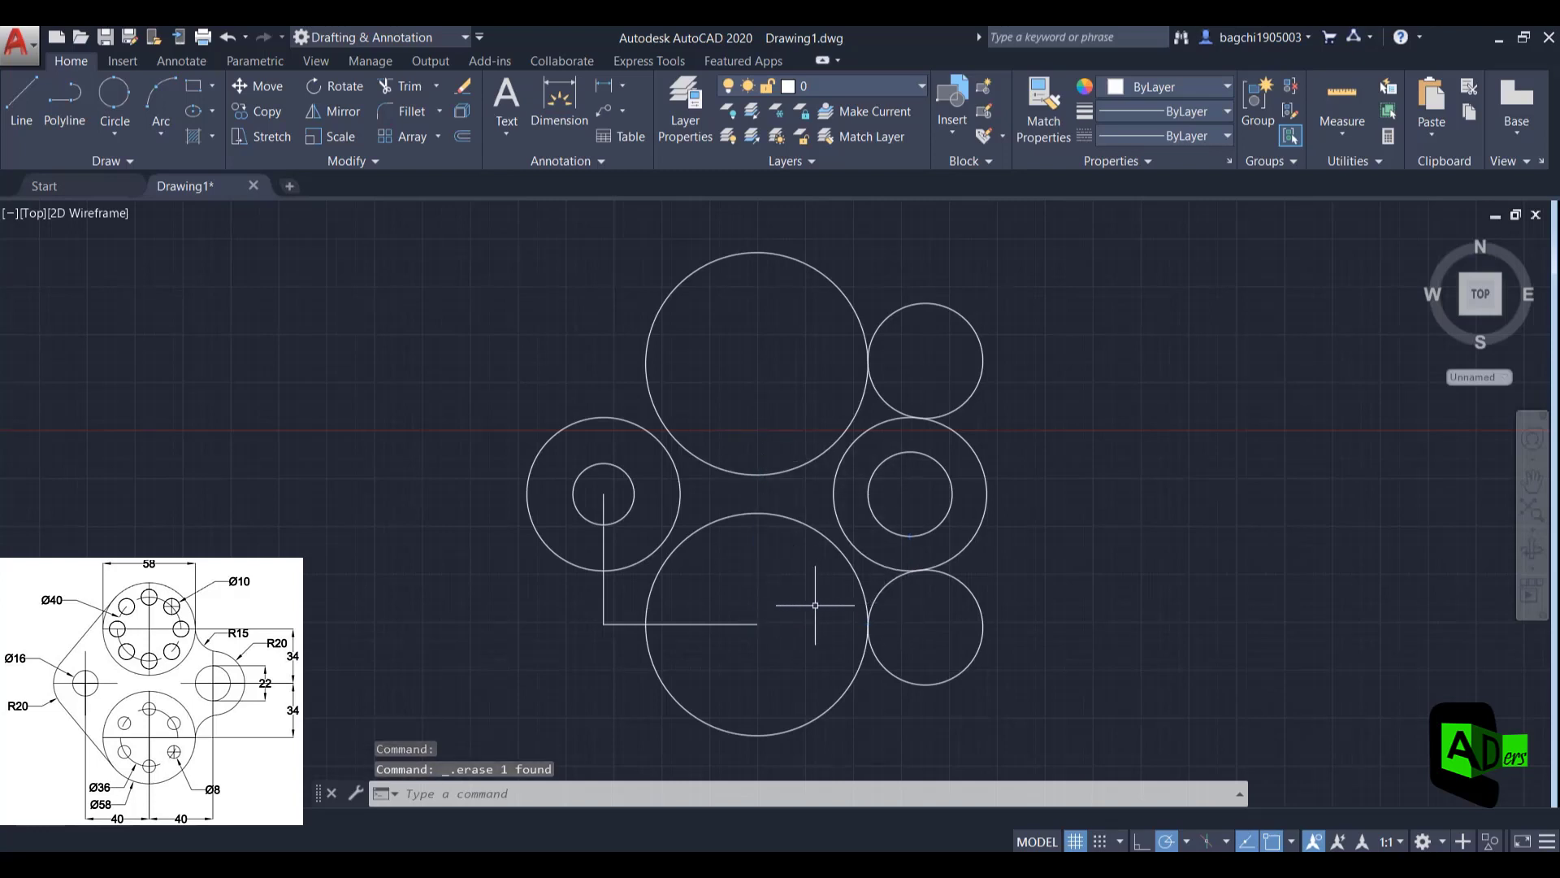
click(732, 623)
click(602, 560)
key(Delete)
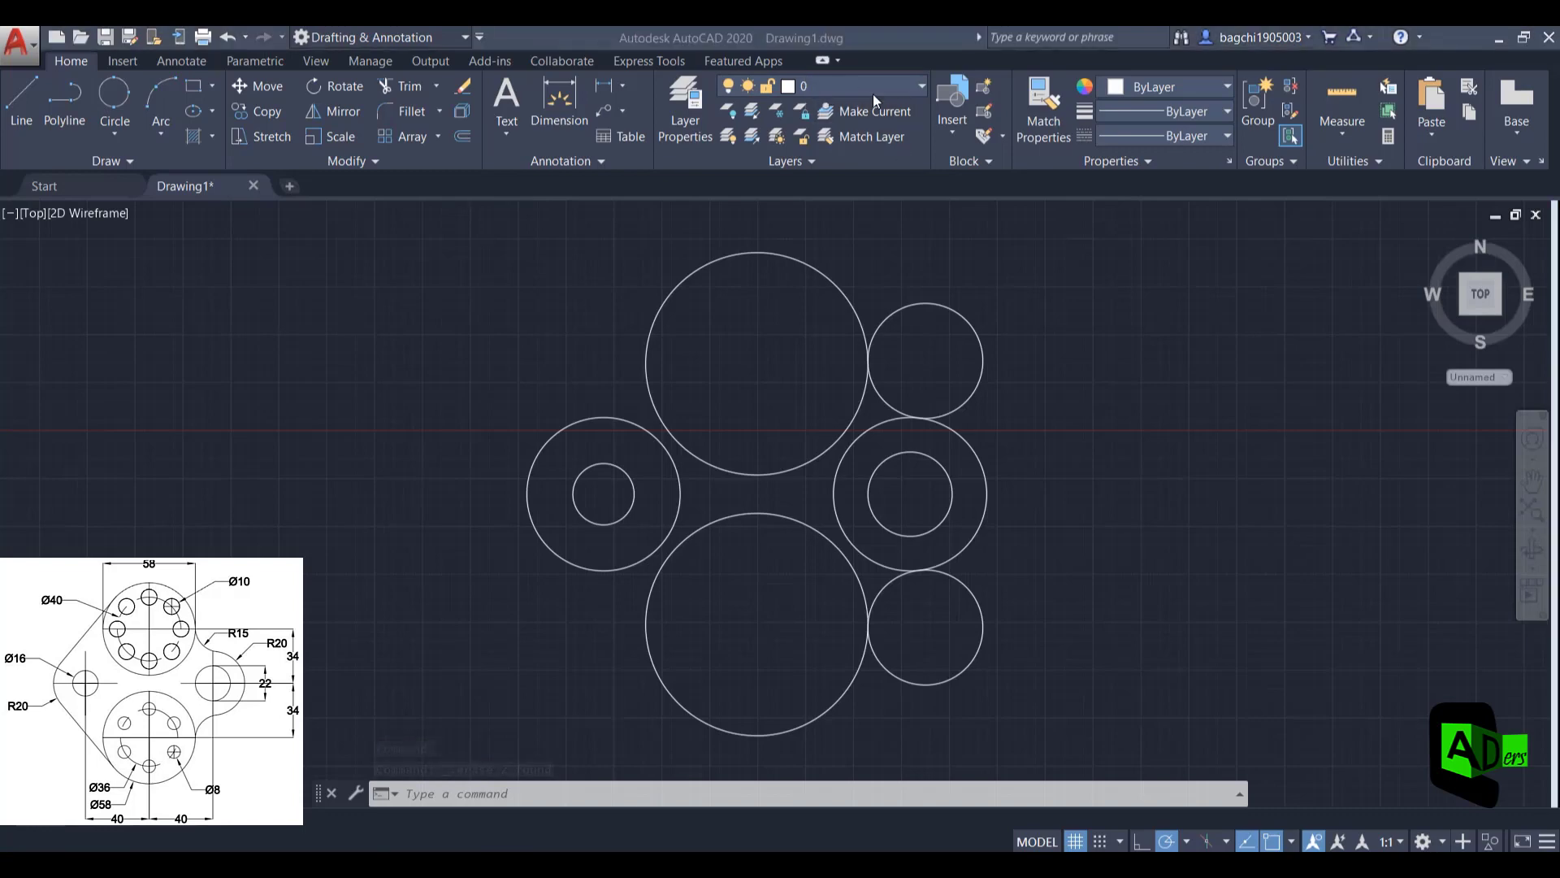
Trim the outer portions of both 15 mm radius circles, leaving fillet arcs between the right lobe and the two 58 mm circles
text(tr)
key(Return)
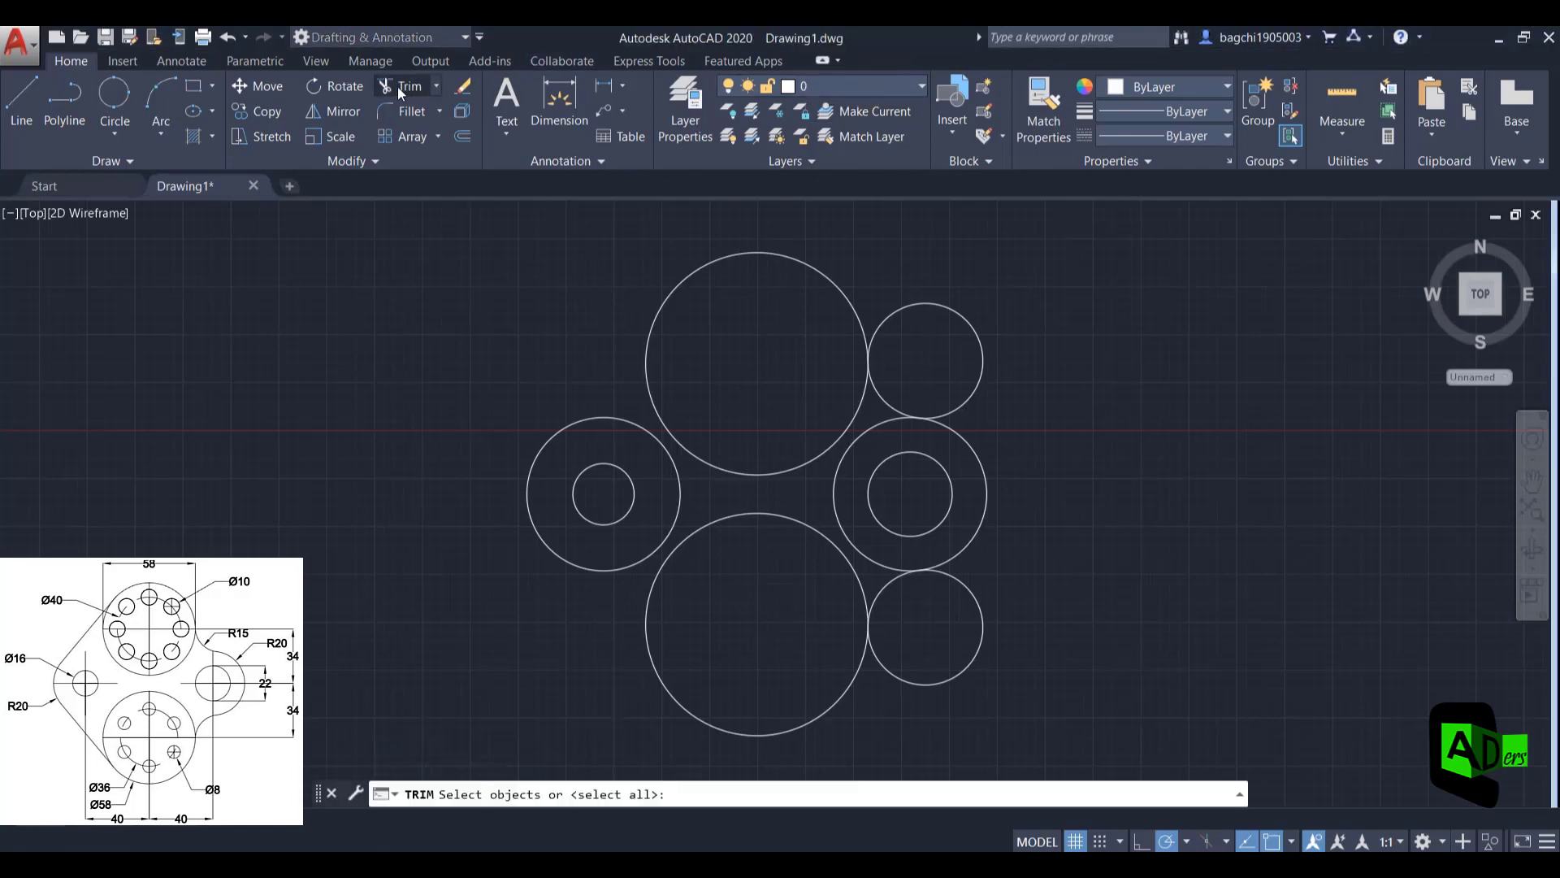
click(974, 326)
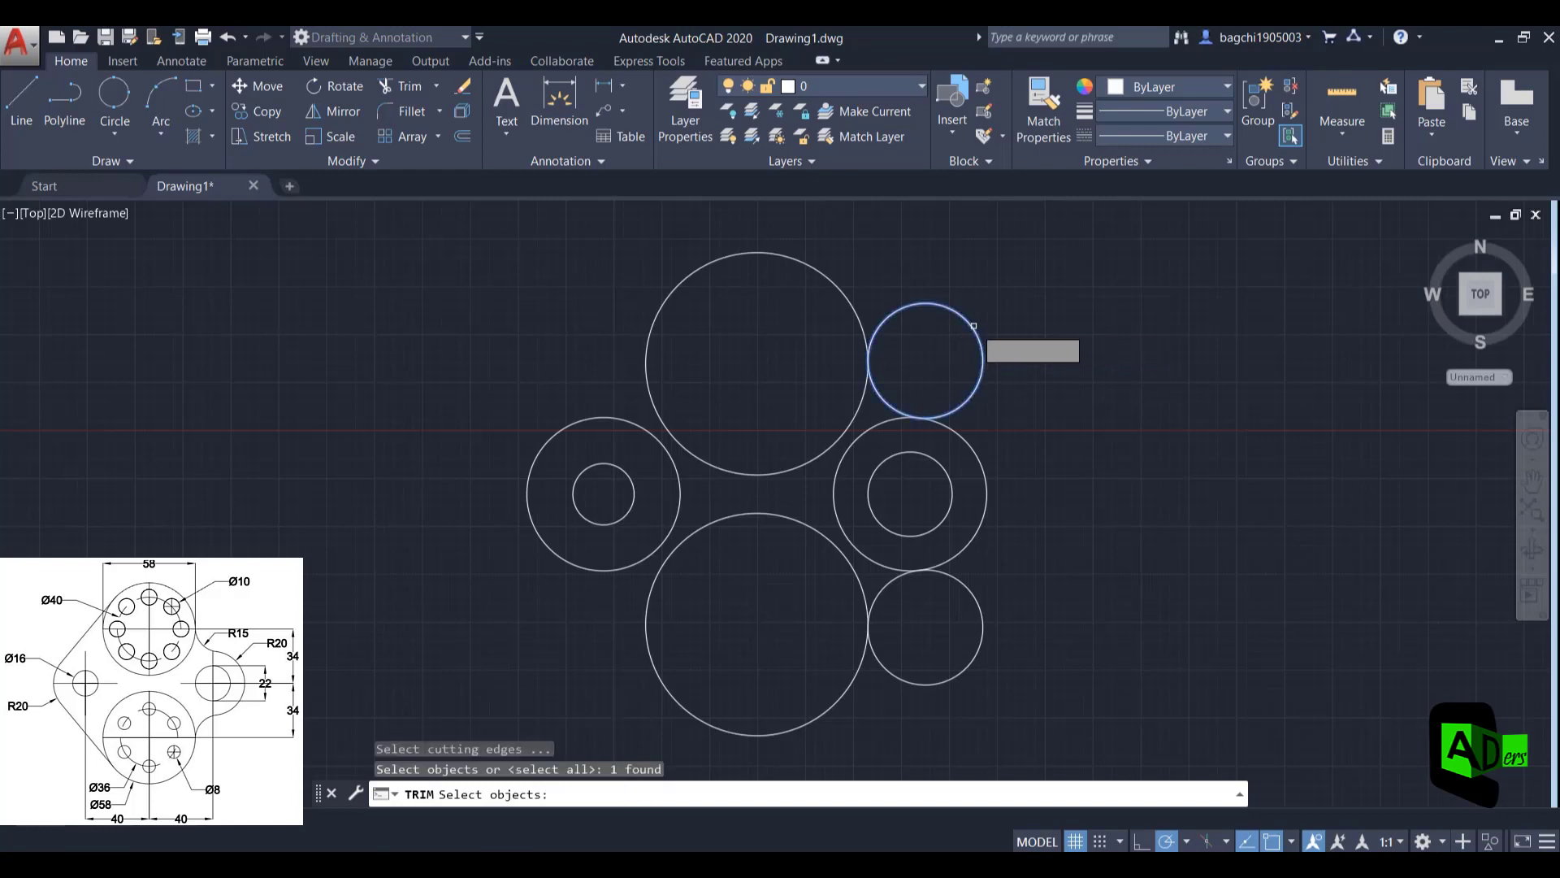
click(868, 332)
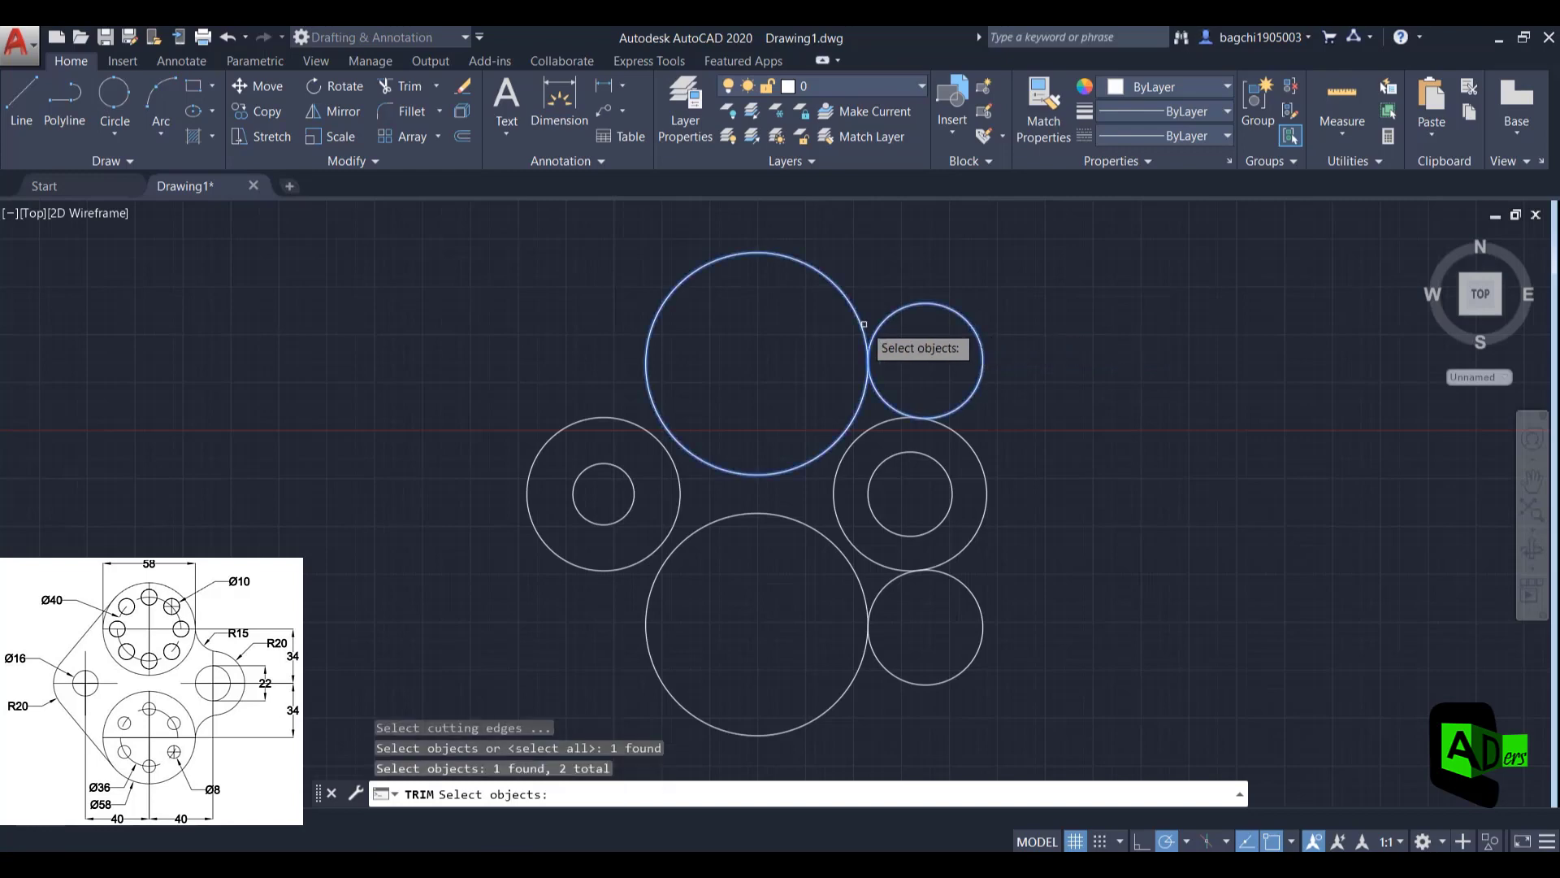
click(891, 425)
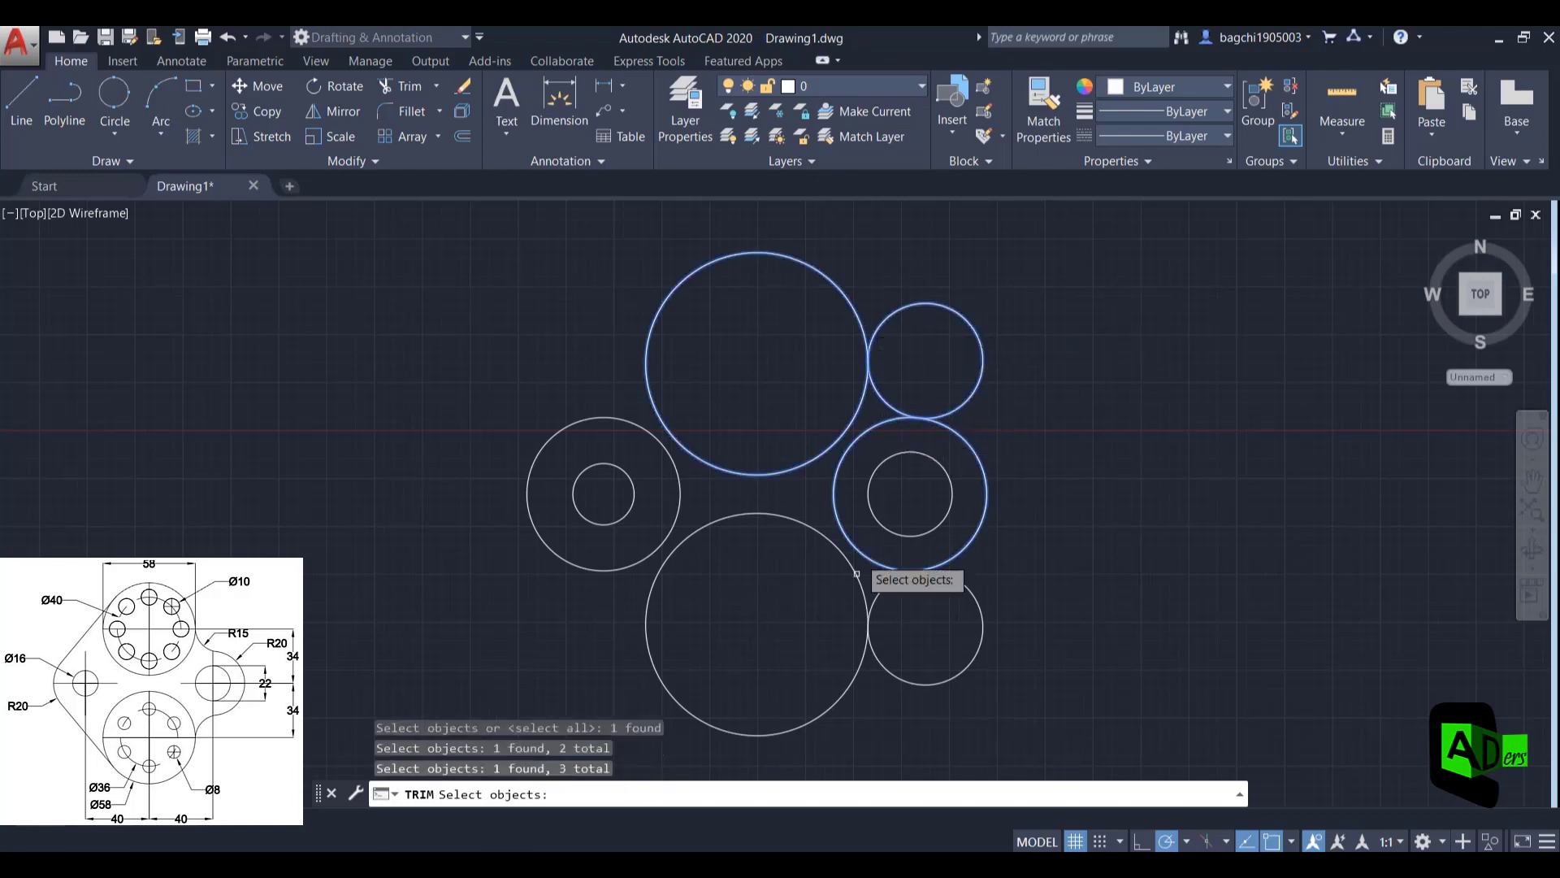
click(864, 590)
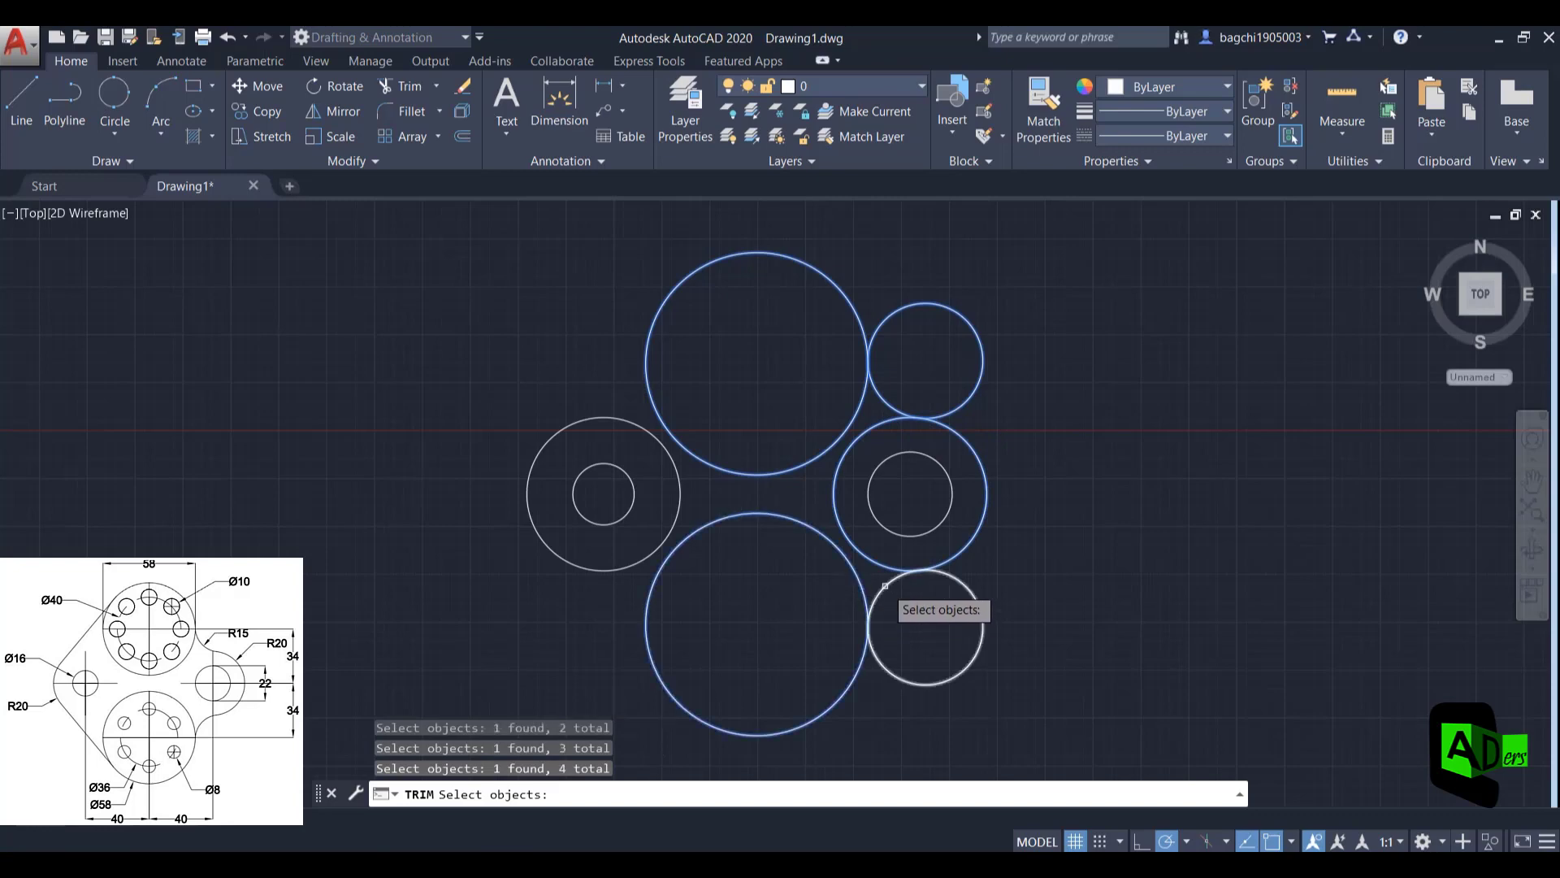
click(885, 585)
key(Return)
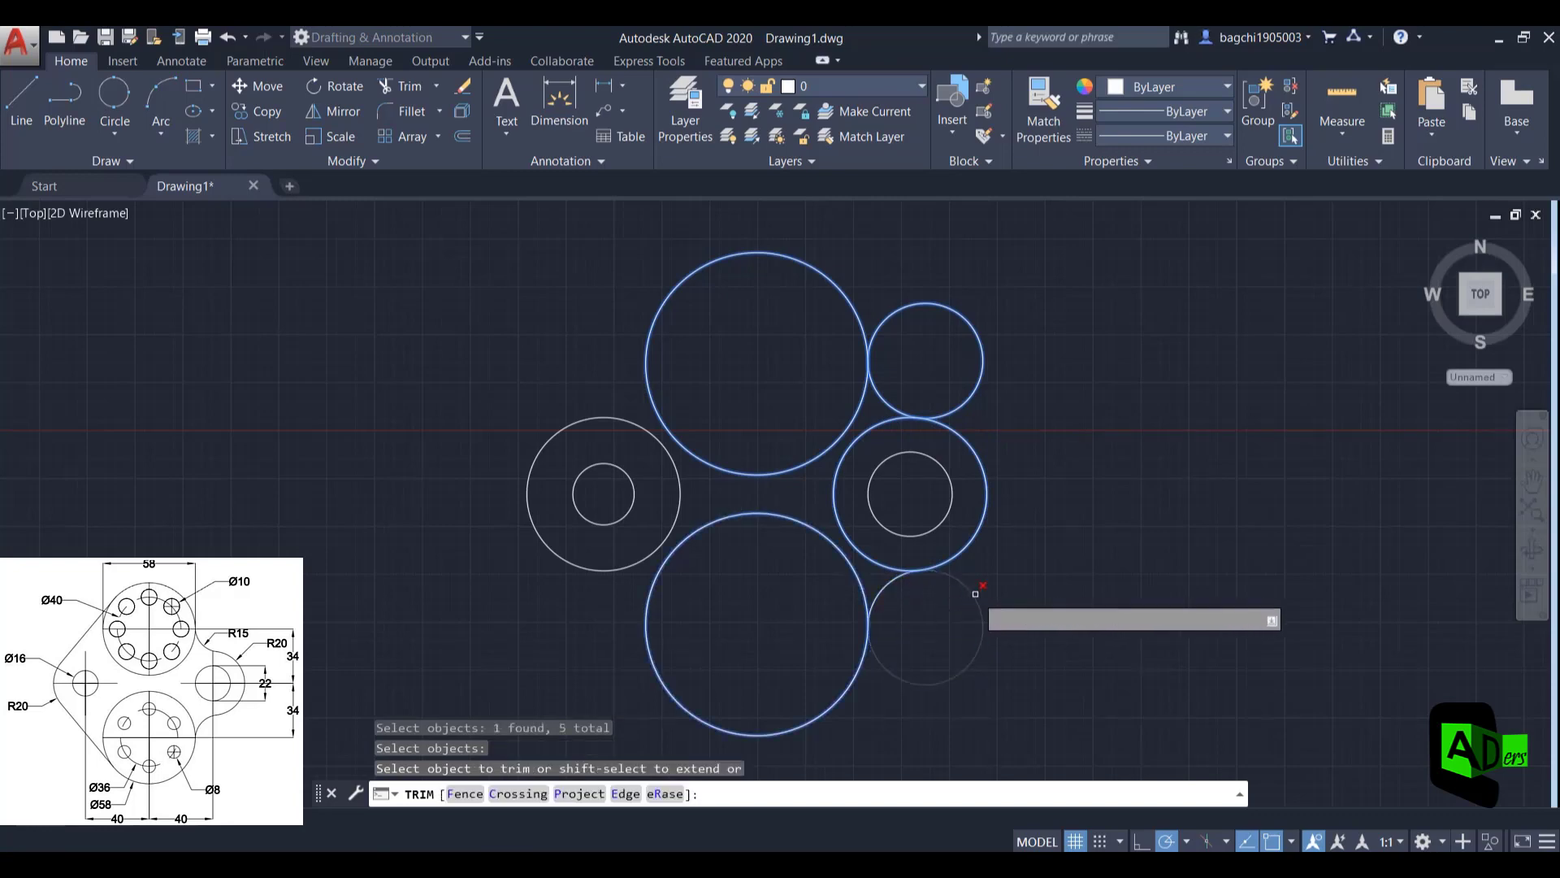
click(982, 604)
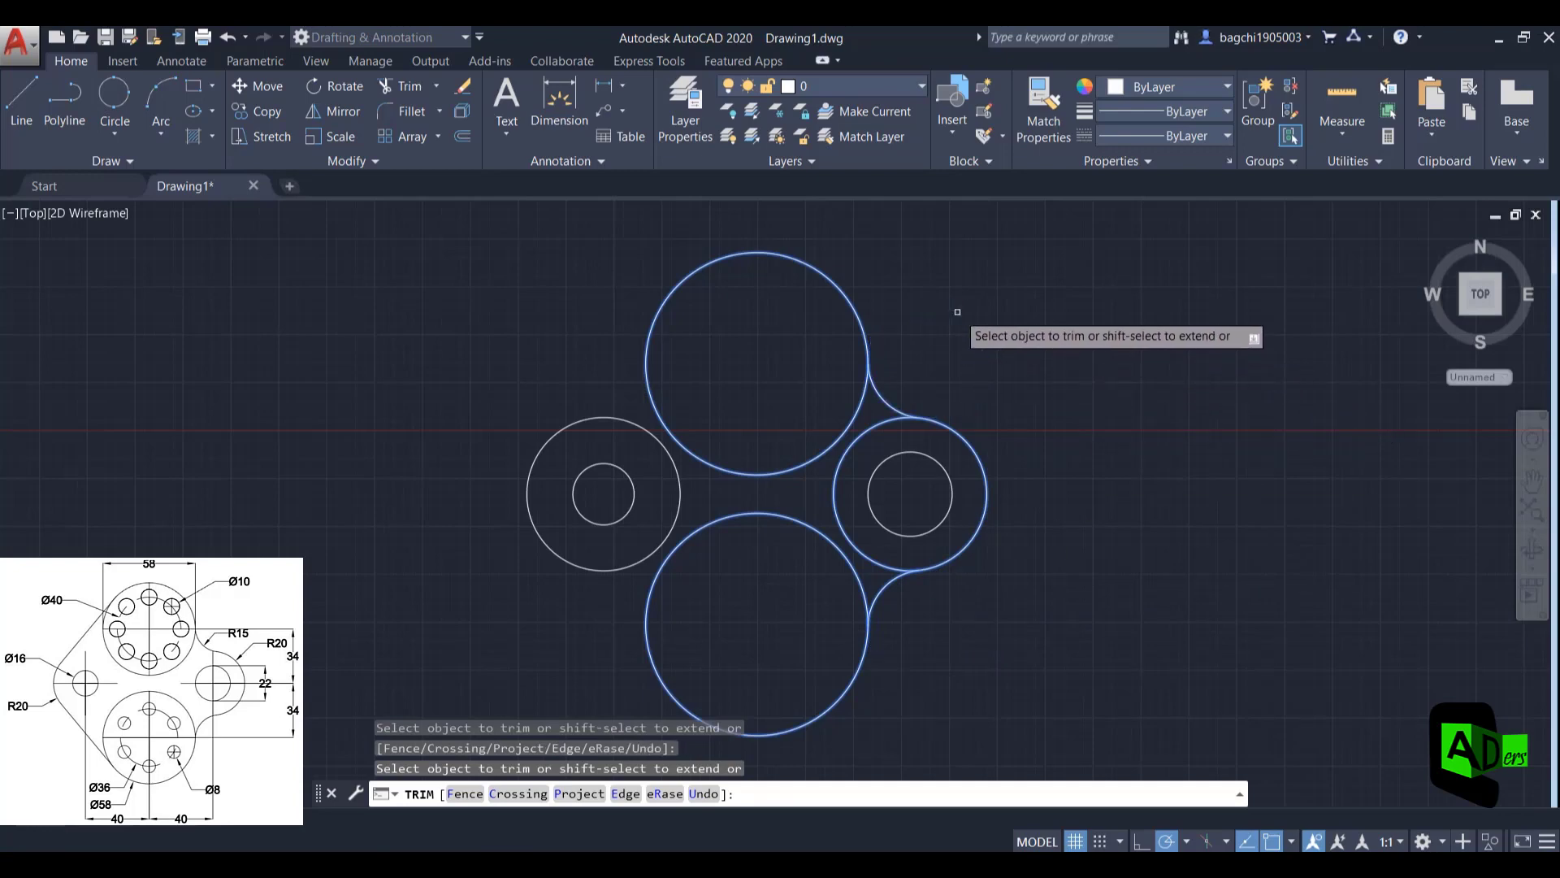
Finish trimming and draw a tangent line from the upper 58 mm circle's left side to the left lobe's outer circle
key(Return)
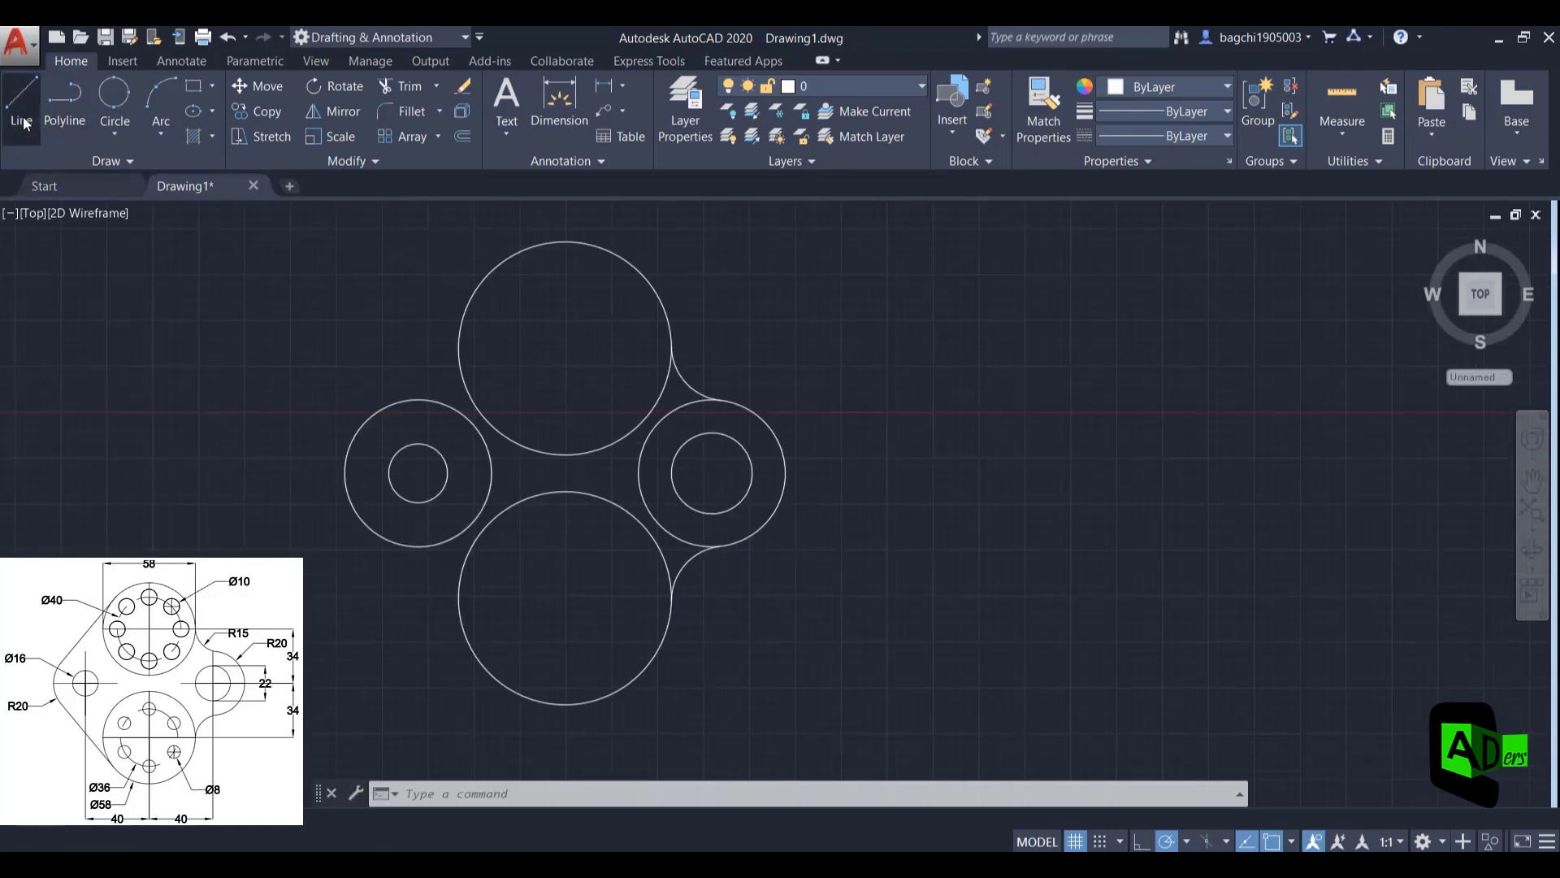
click(22, 106)
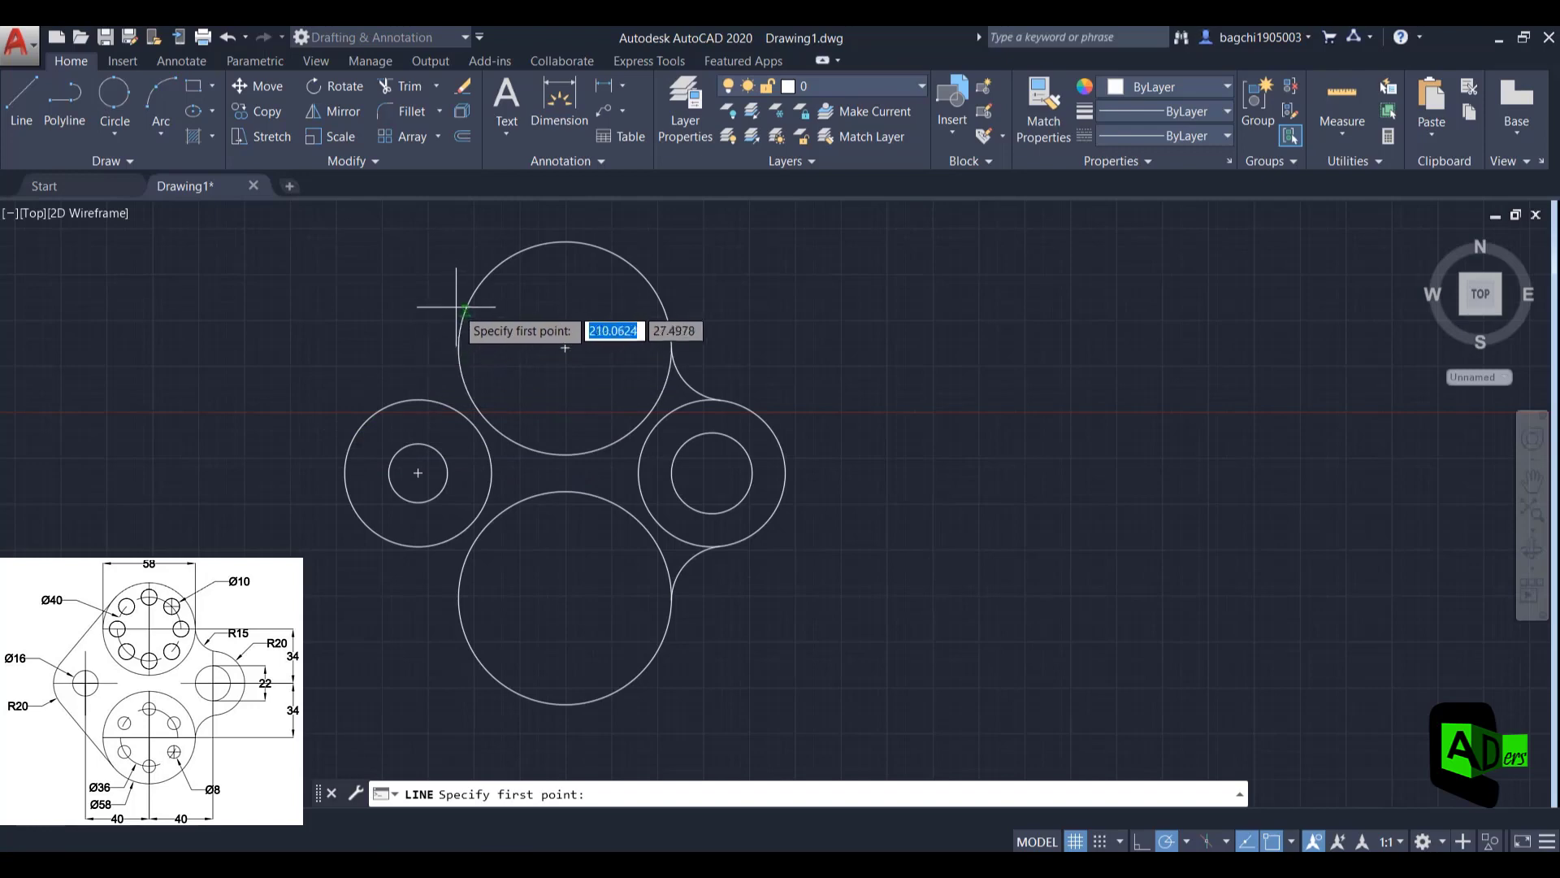
click(477, 284)
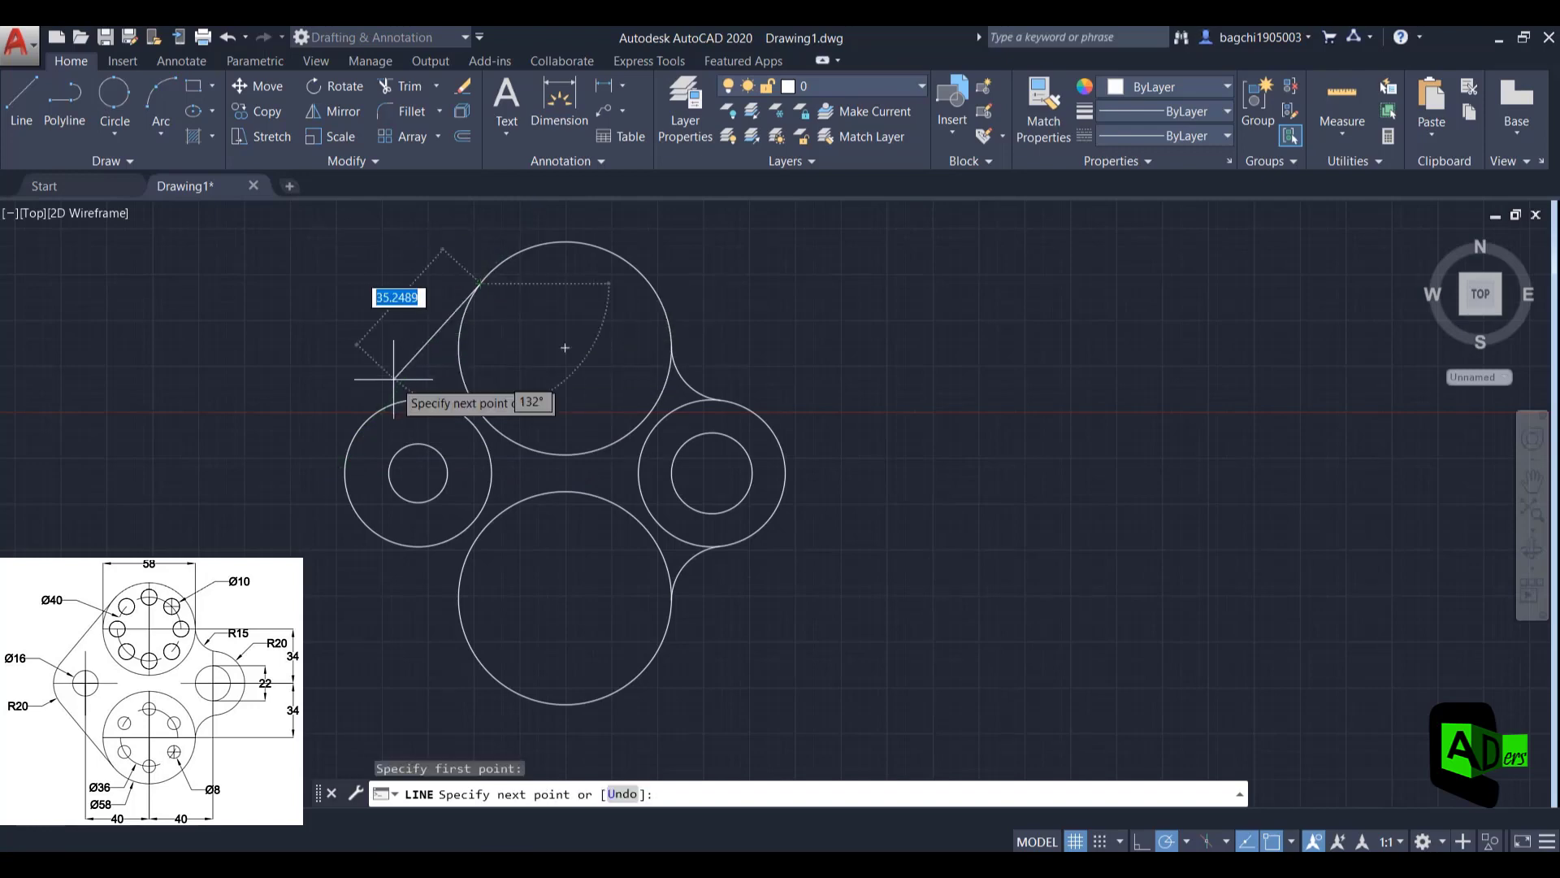
click(362, 423)
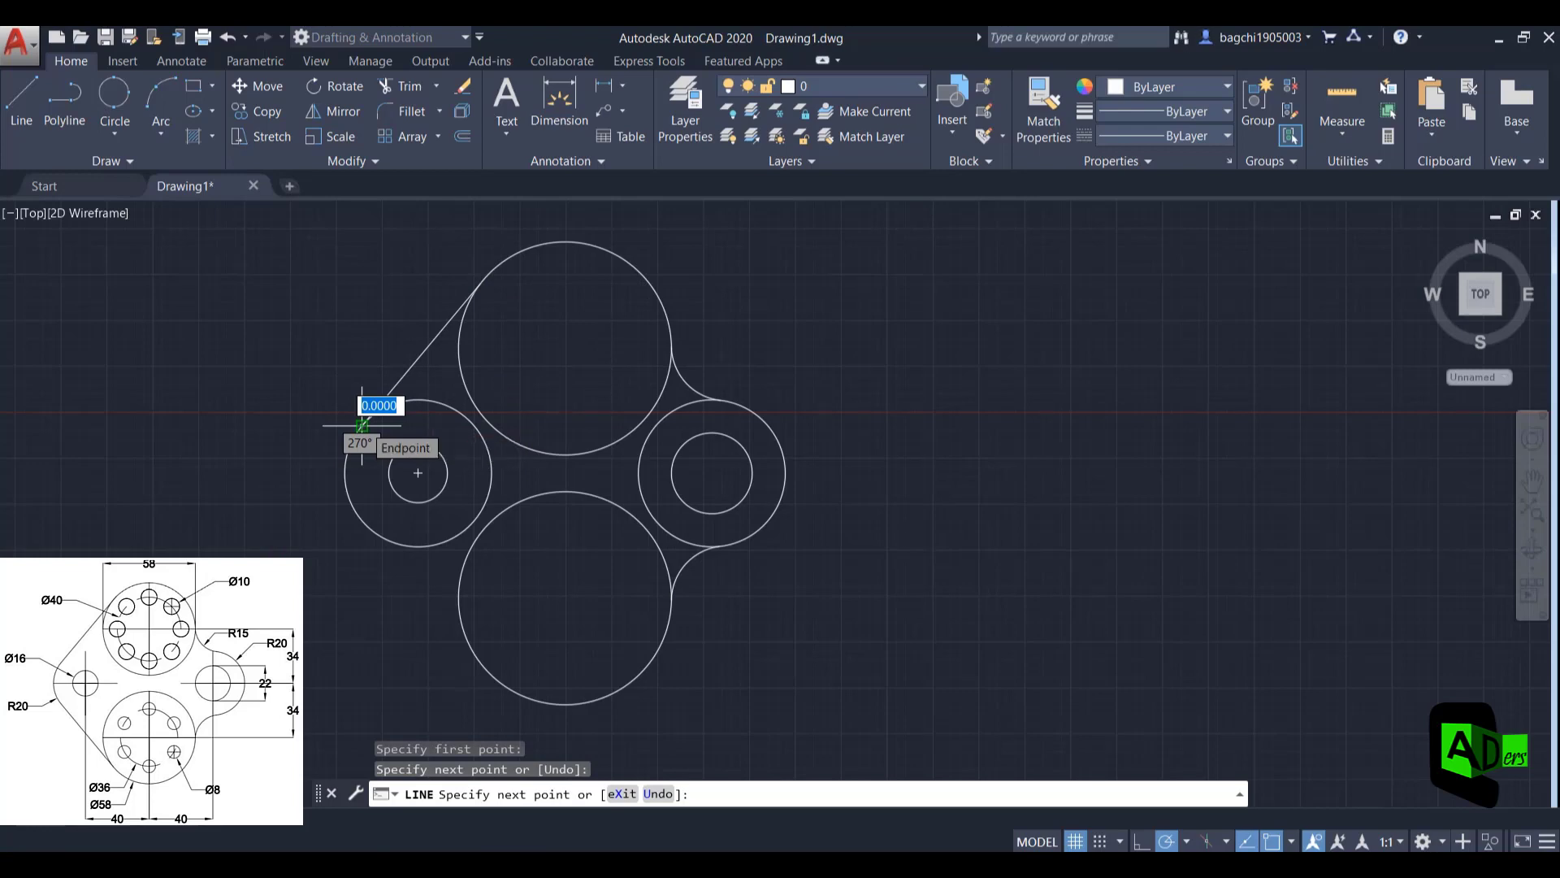
key(Escape)
Mirror the left tangent line across the axis through the left and right lobe centers, keeping the source object
click(335, 112)
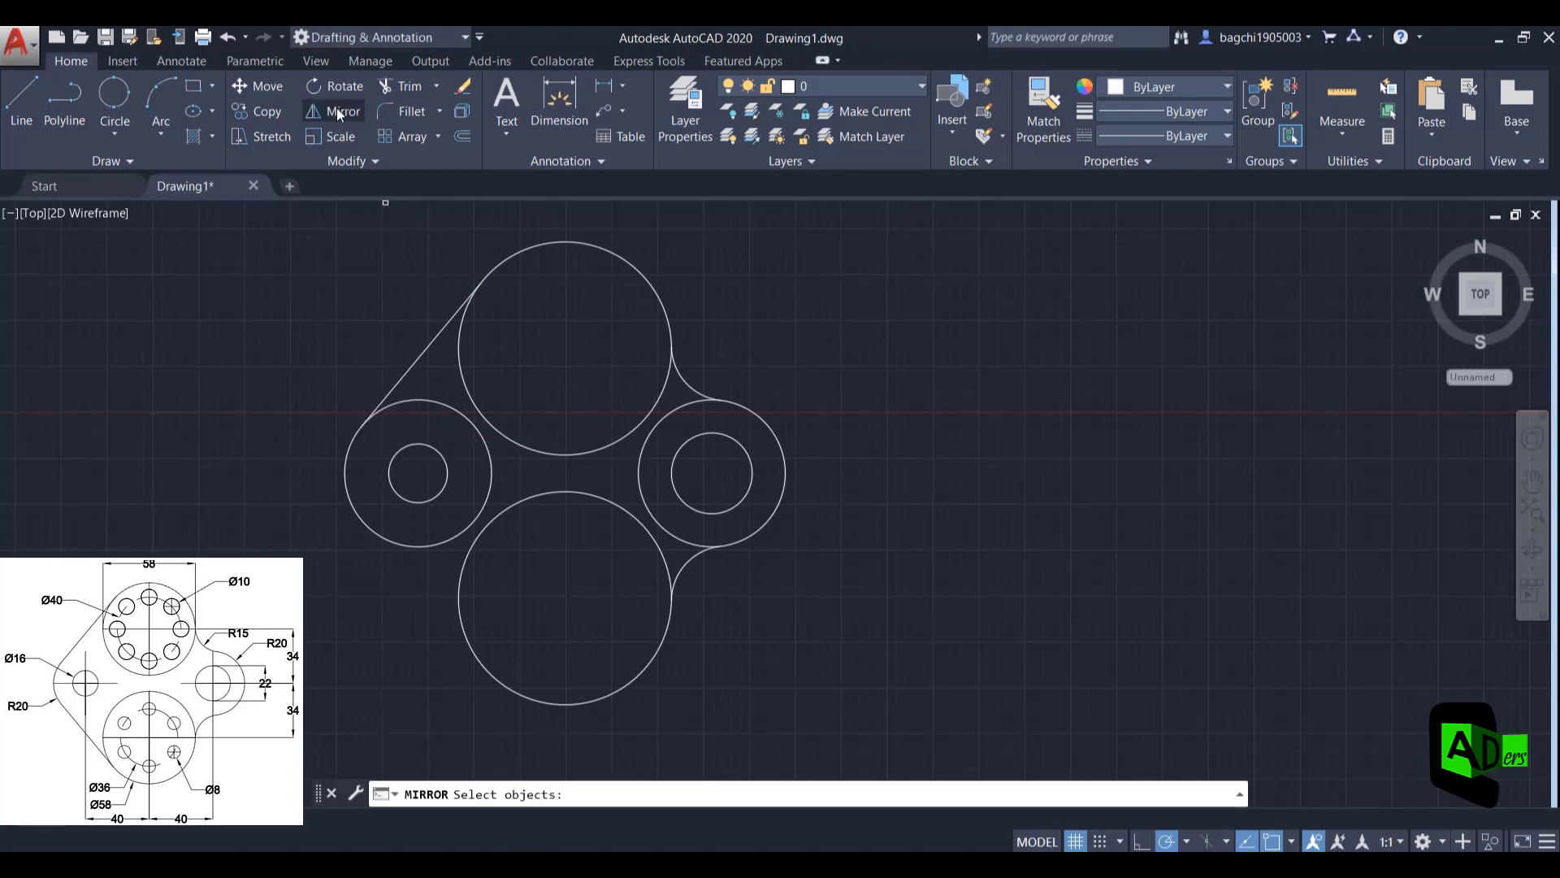
click(421, 355)
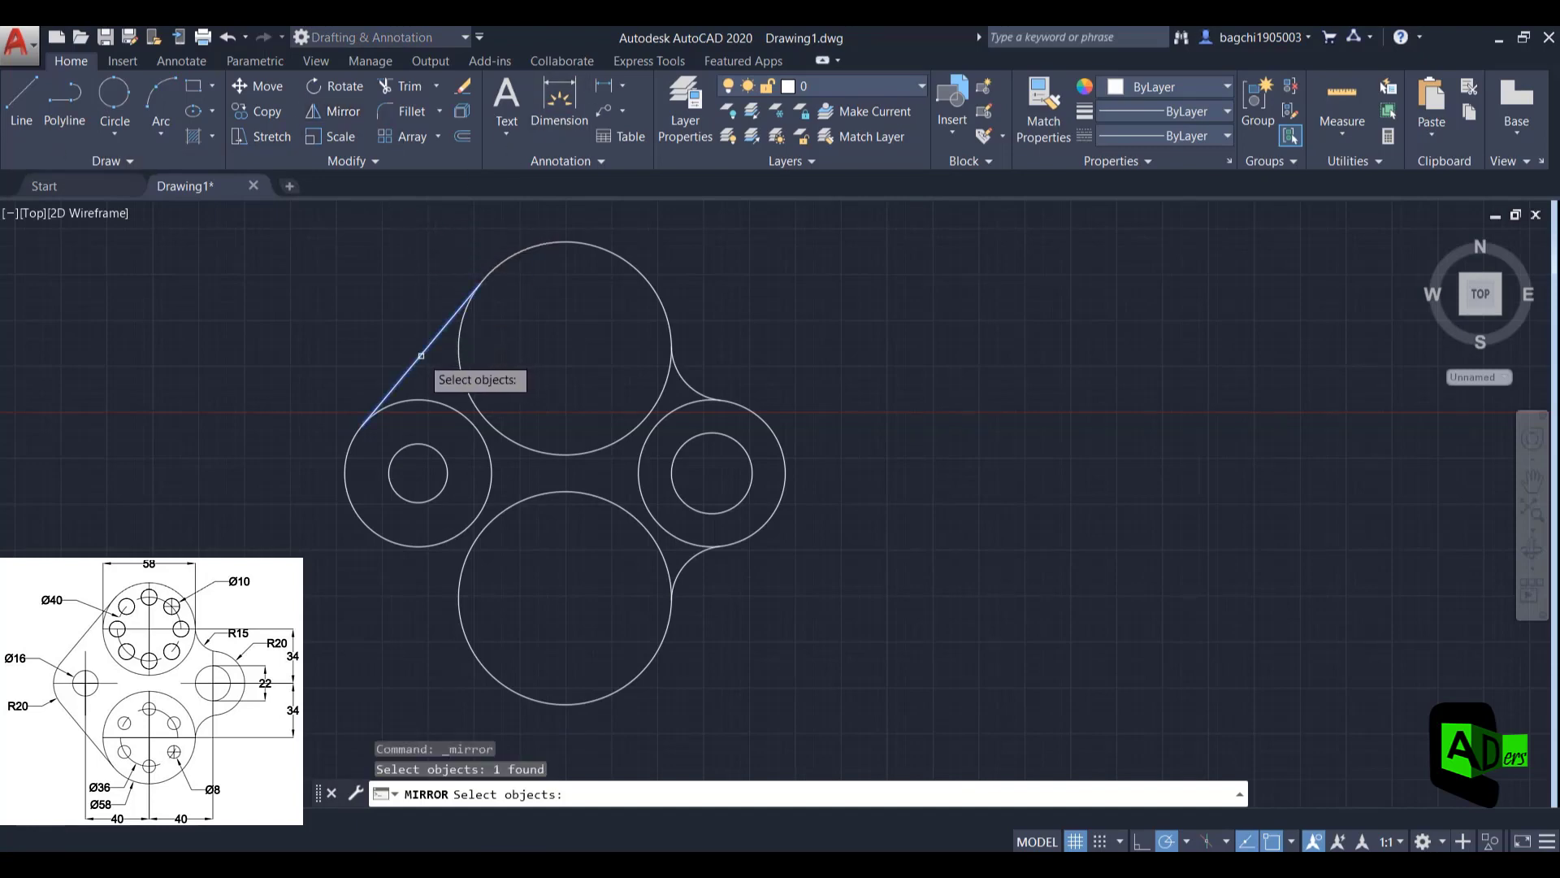
key(Return)
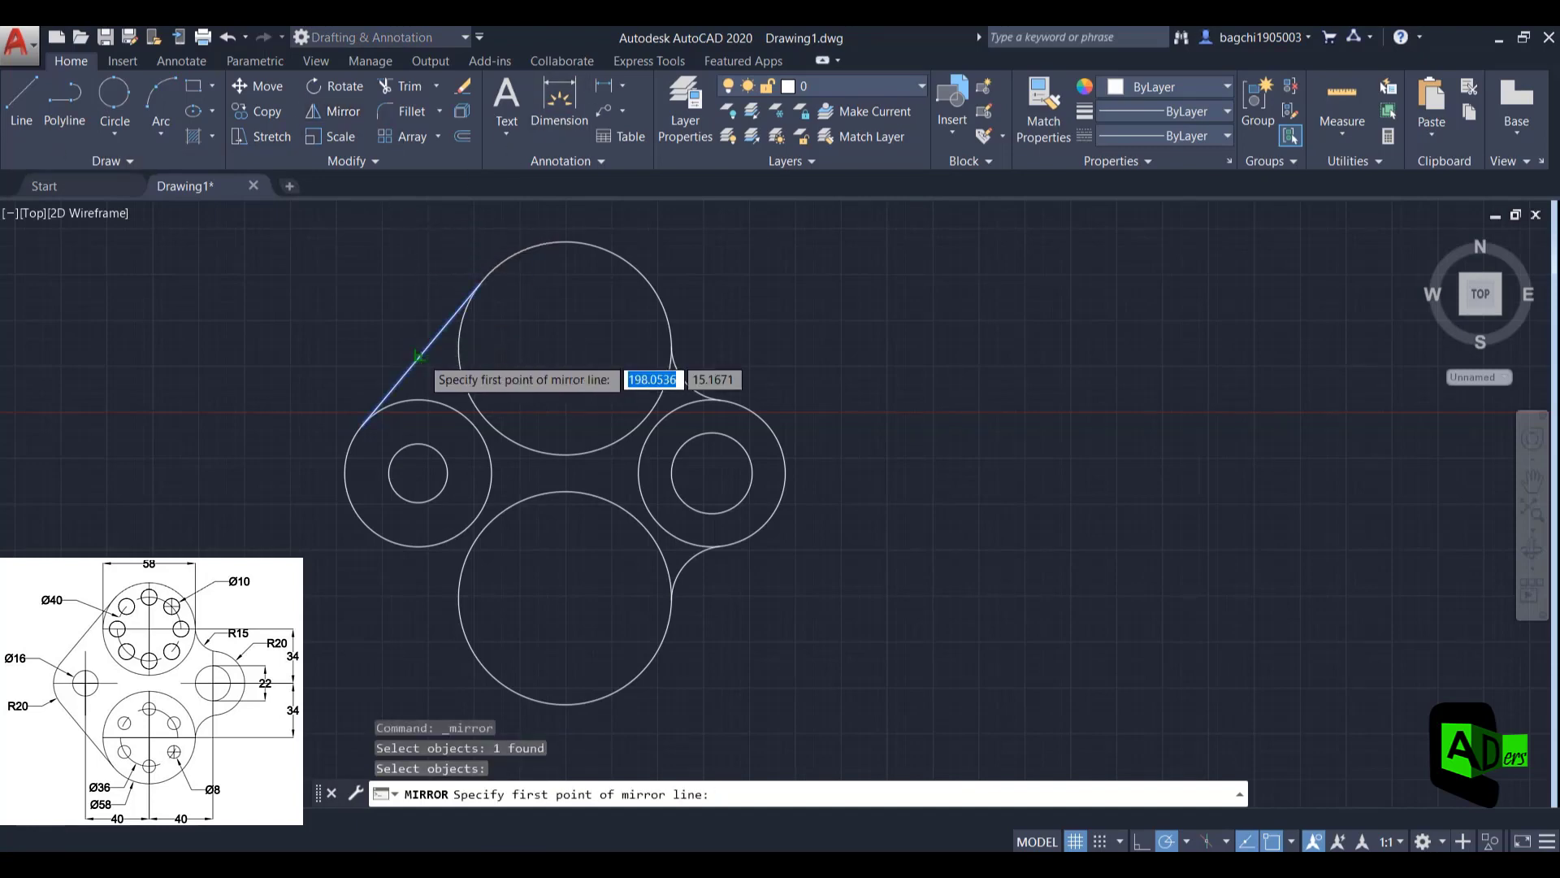
click(422, 472)
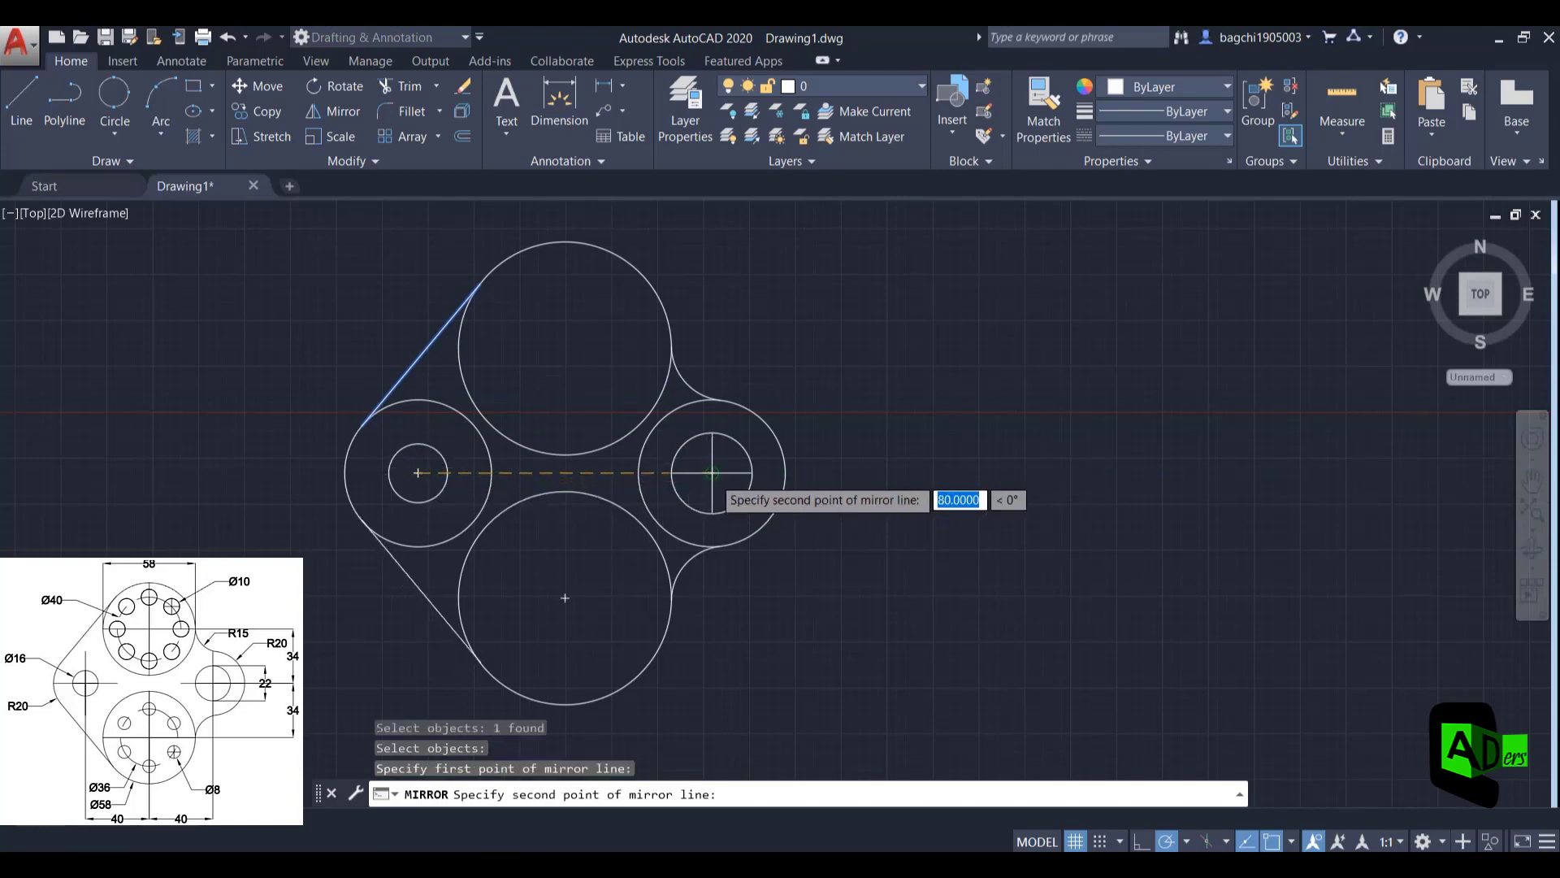
click(712, 472)
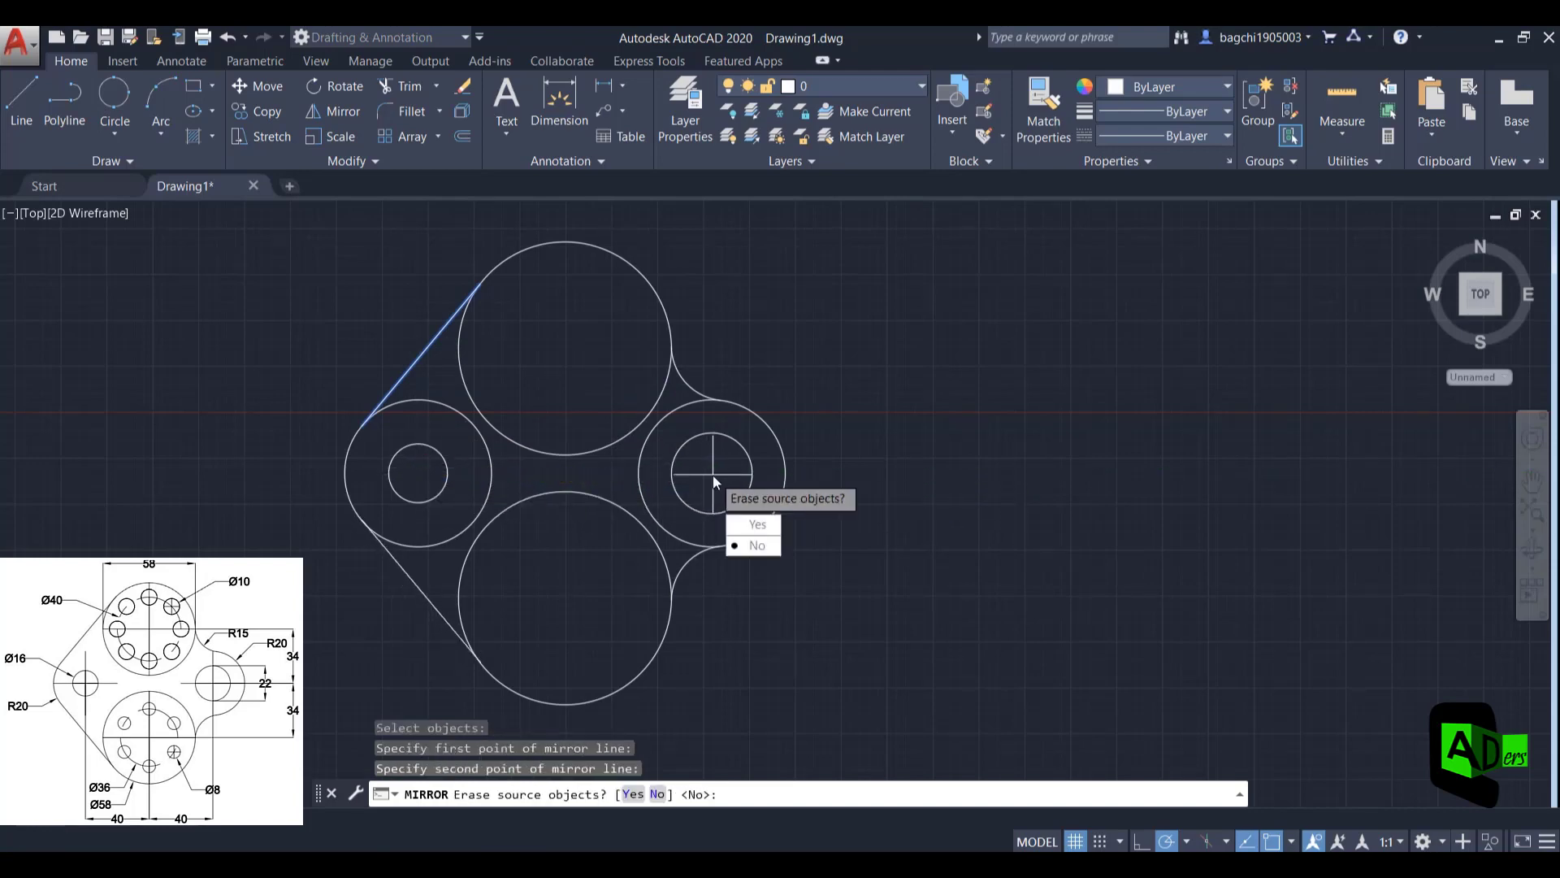
click(744, 545)
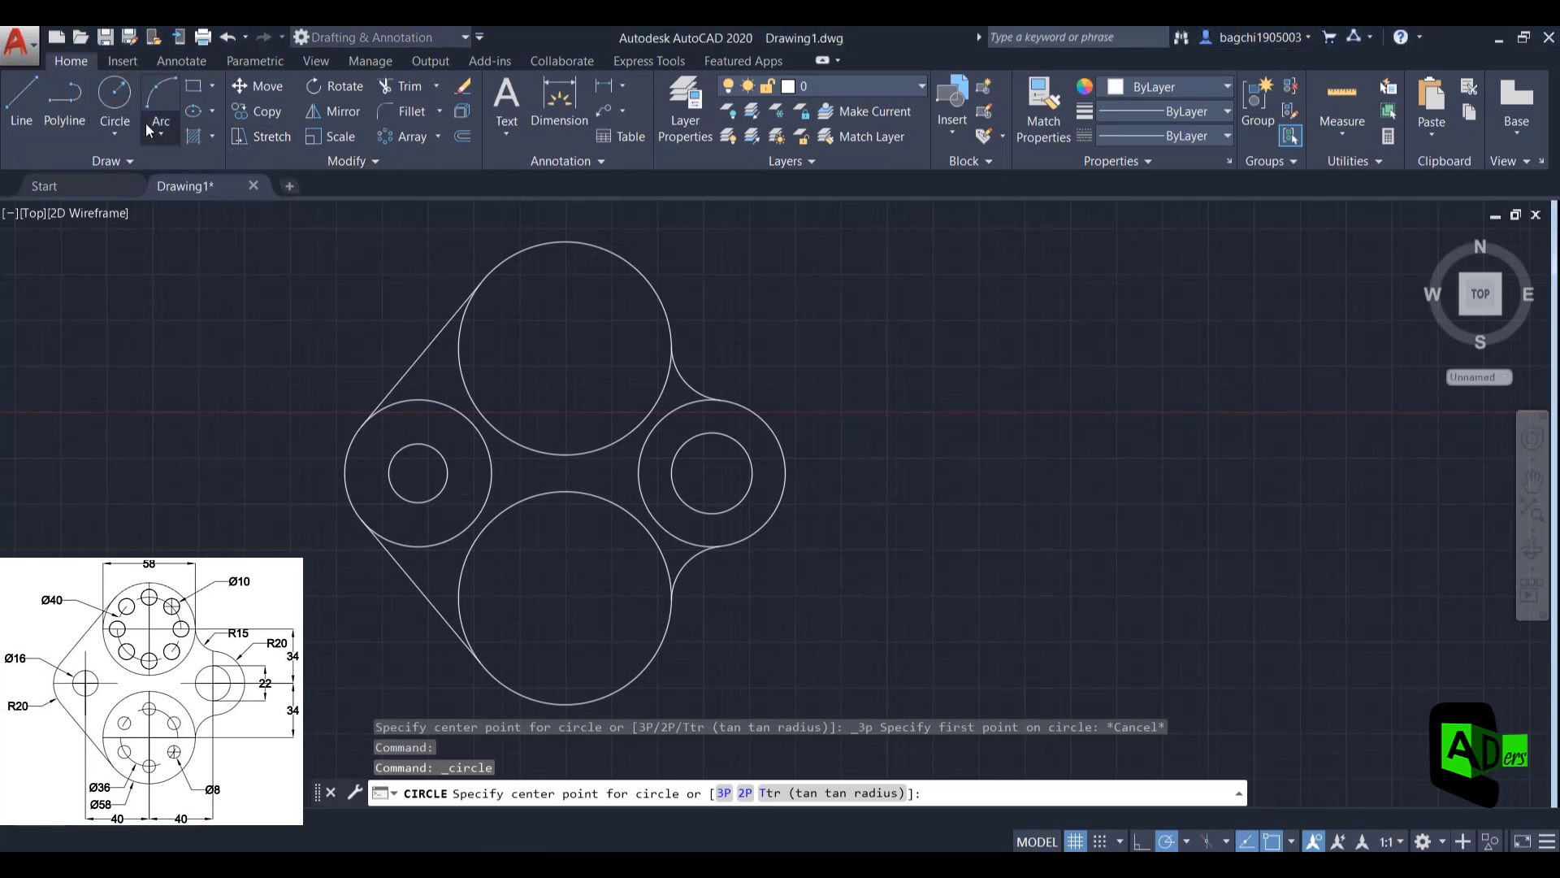
Draw a 40 mm diameter circle concentric with the upper 58 mm circle
click(116, 98)
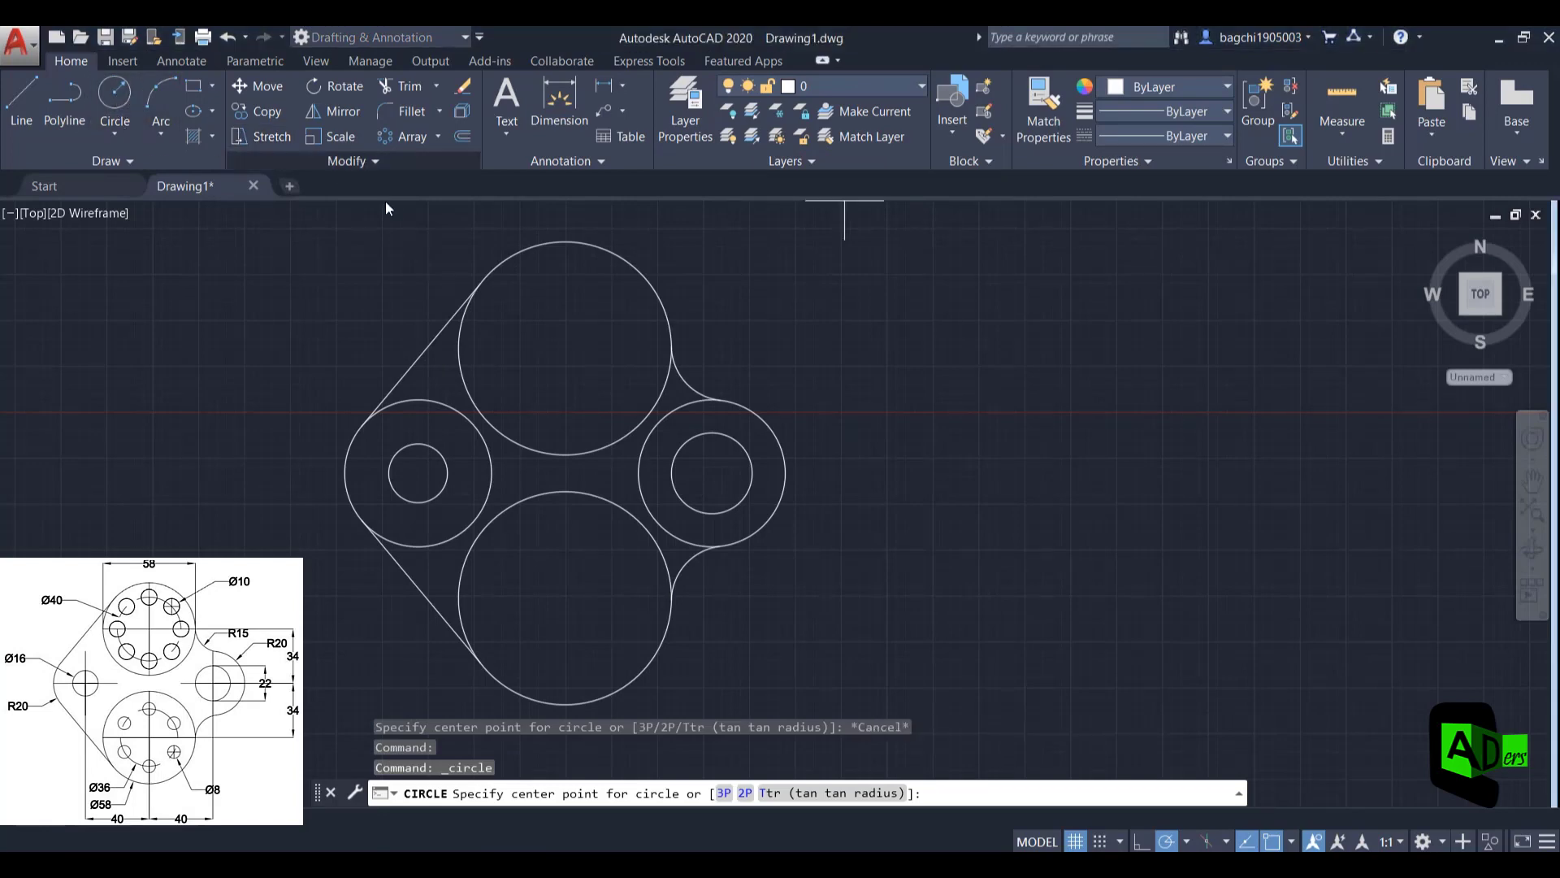
click(564, 348)
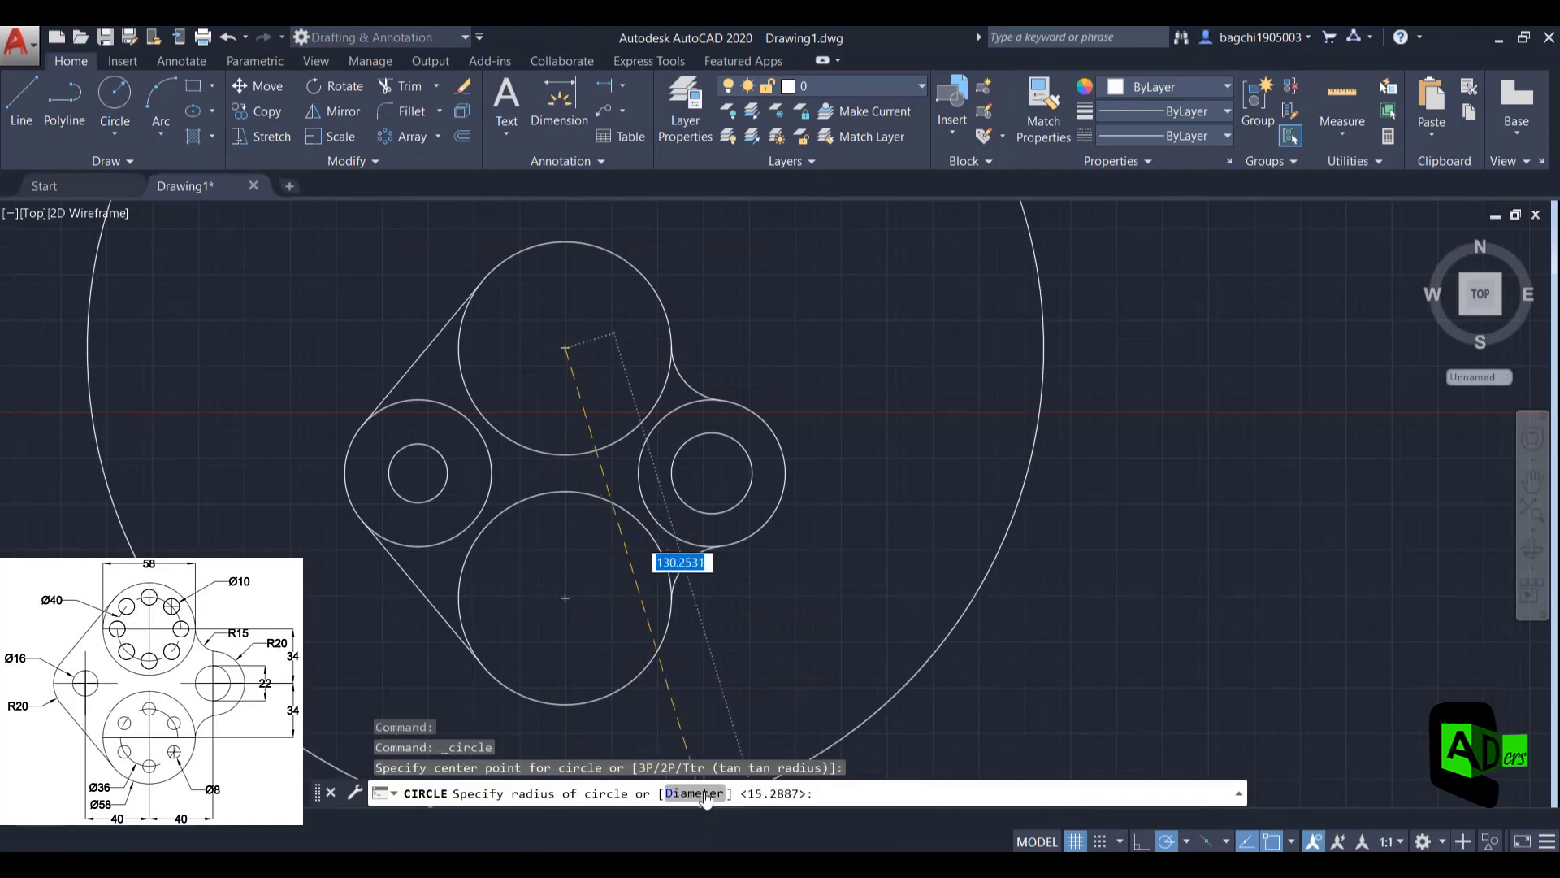
text(D)
key(Return)
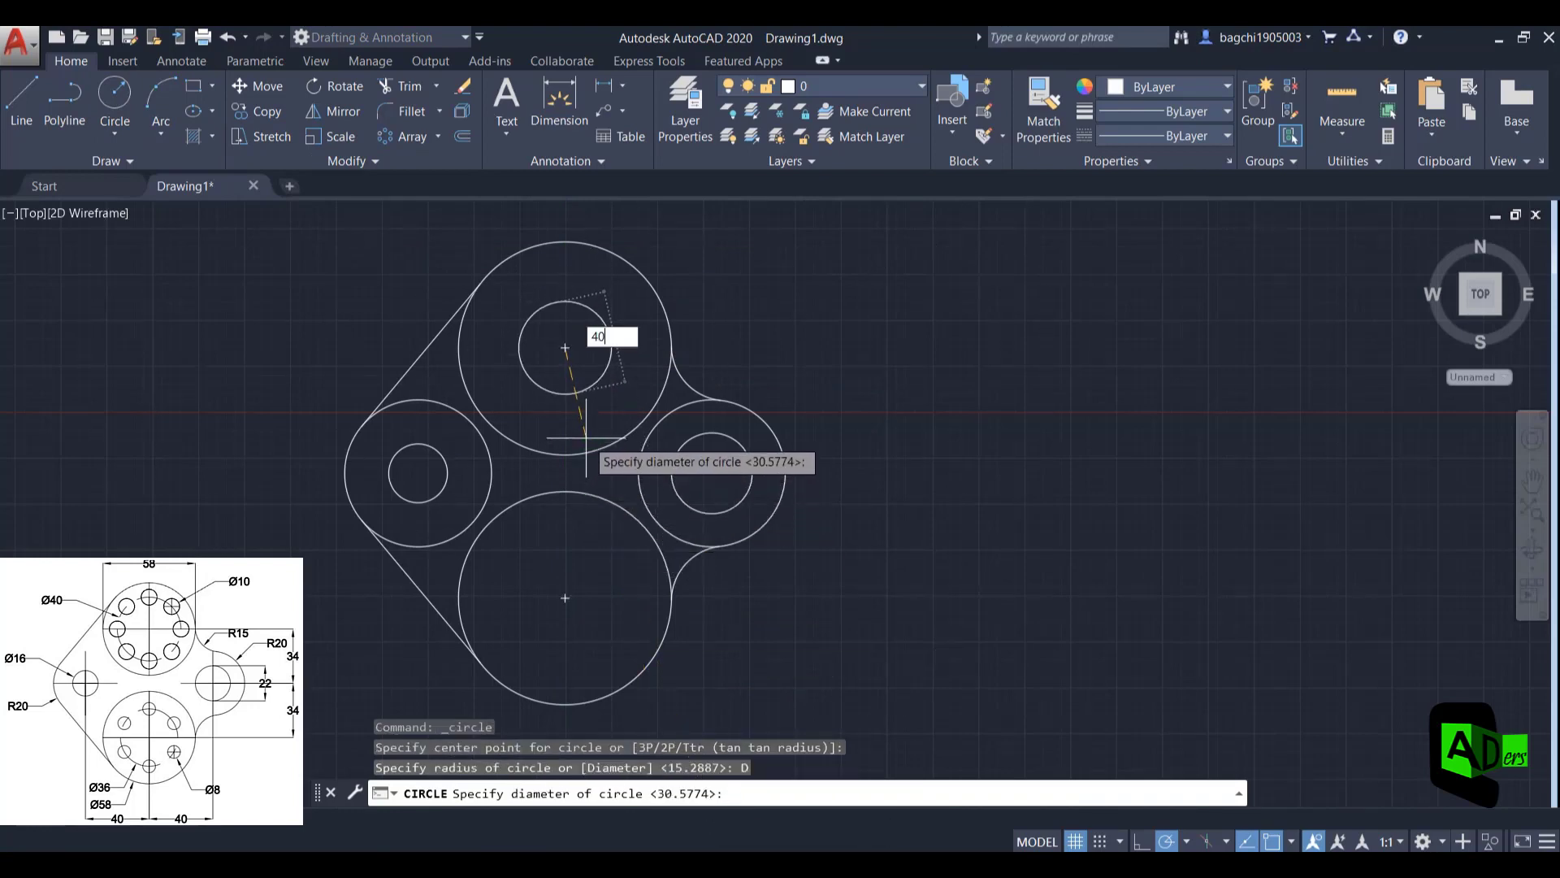
key(Return)
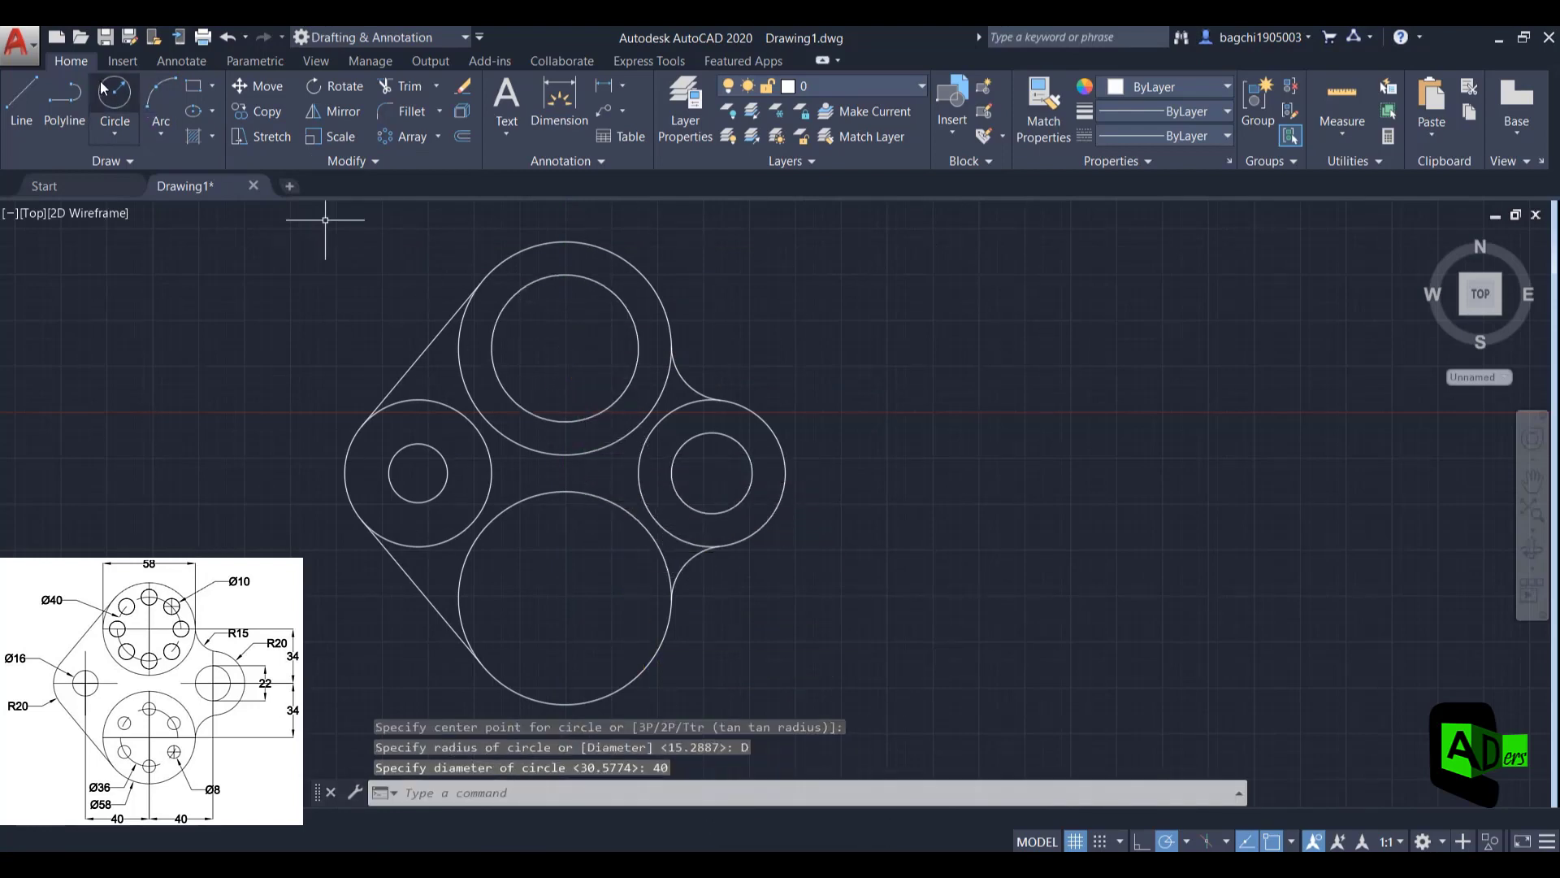
Draw a 10 mm diameter hole circle centered on the top quadrant of the 40 mm circle
click(112, 126)
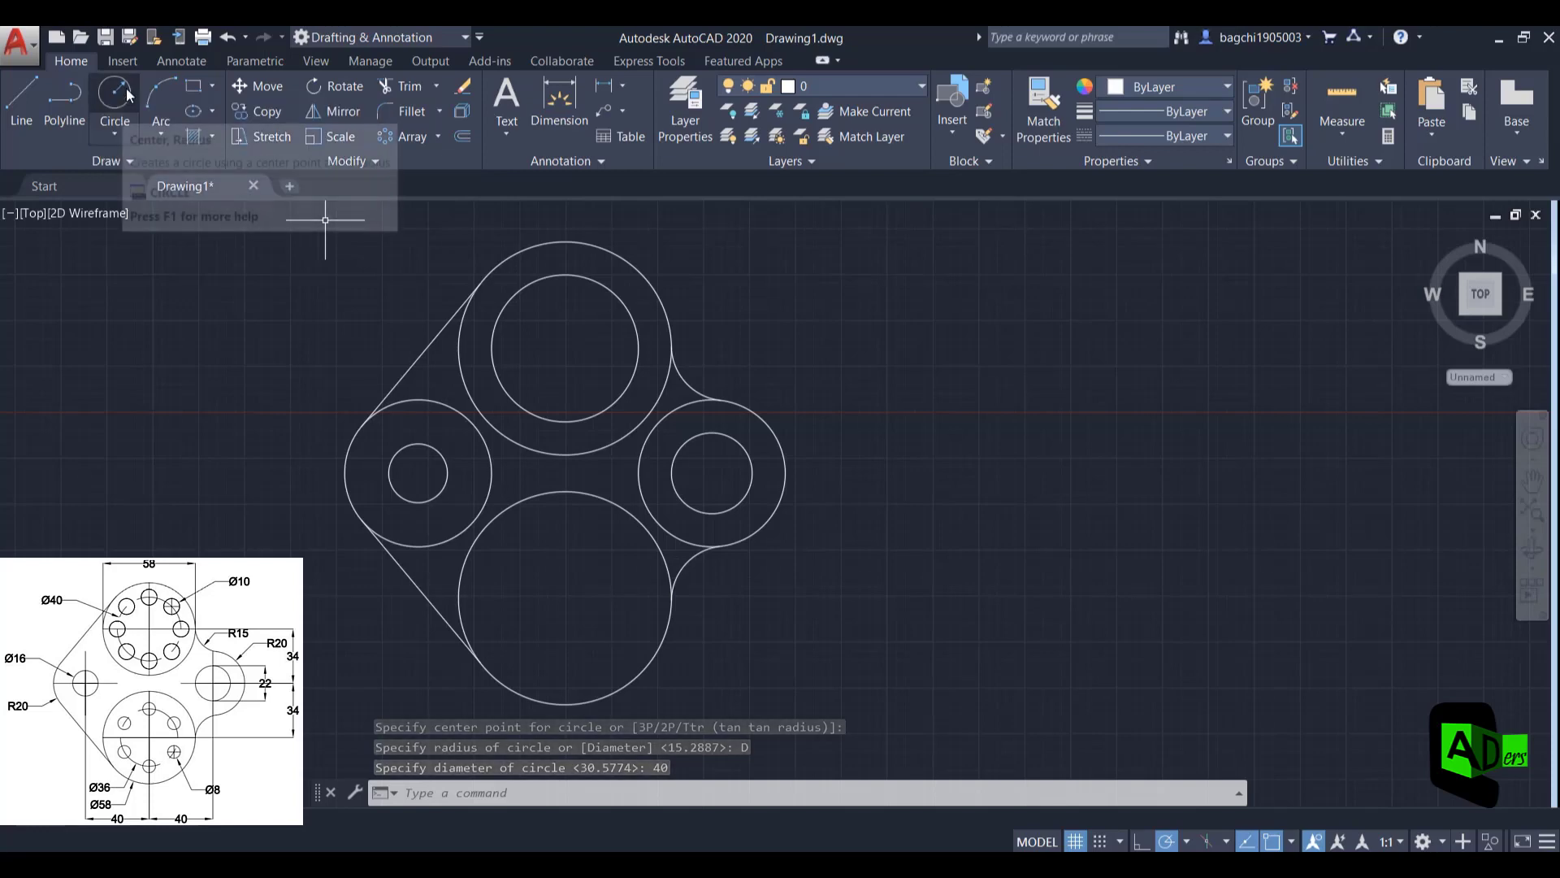
click(565, 274)
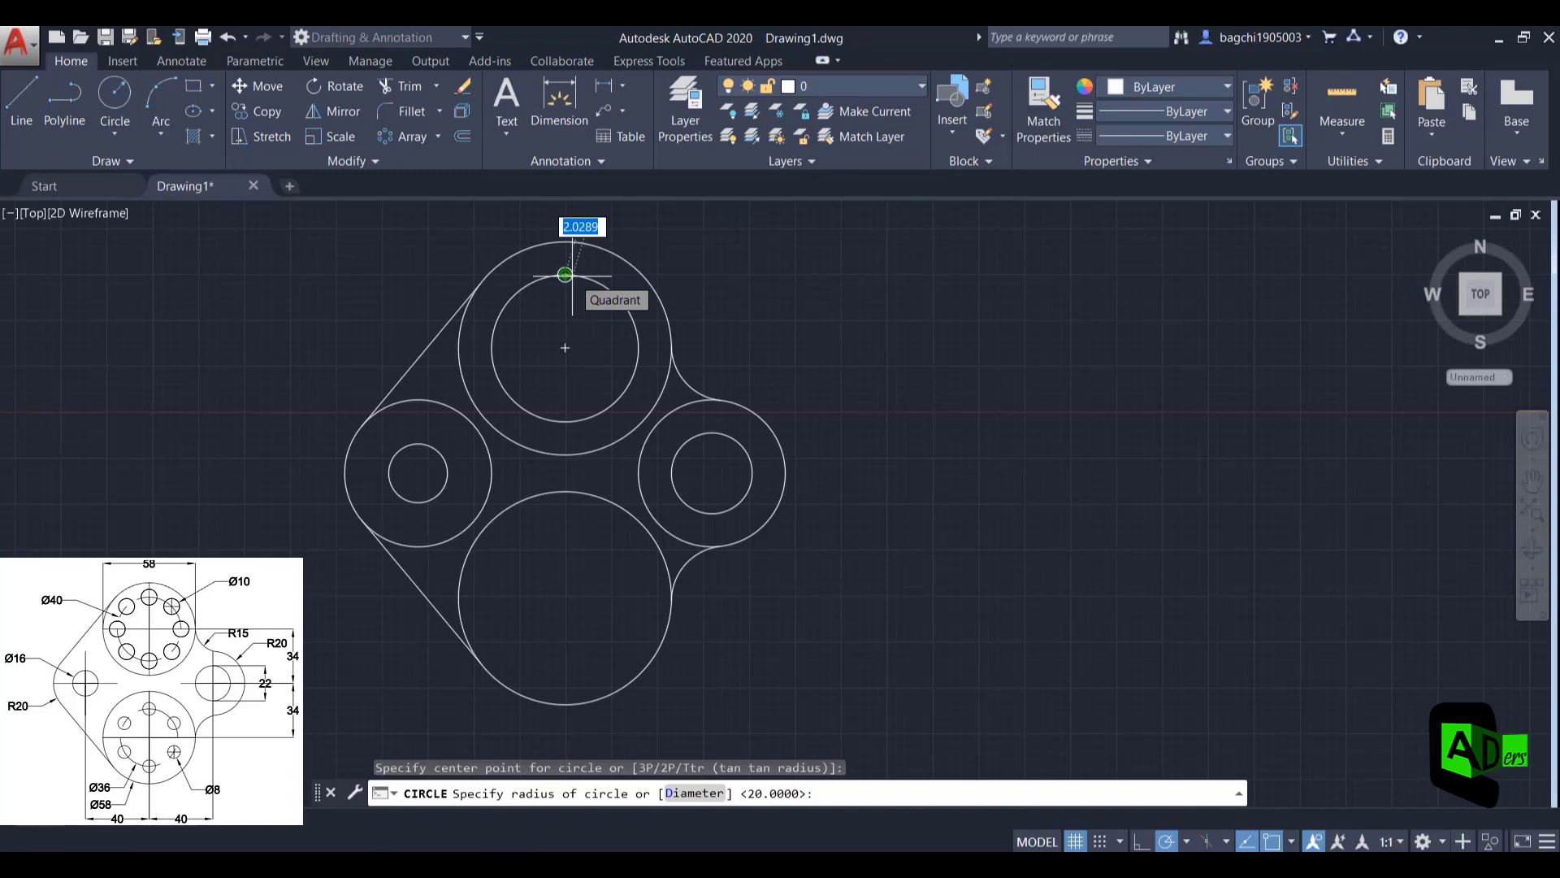
click(713, 798)
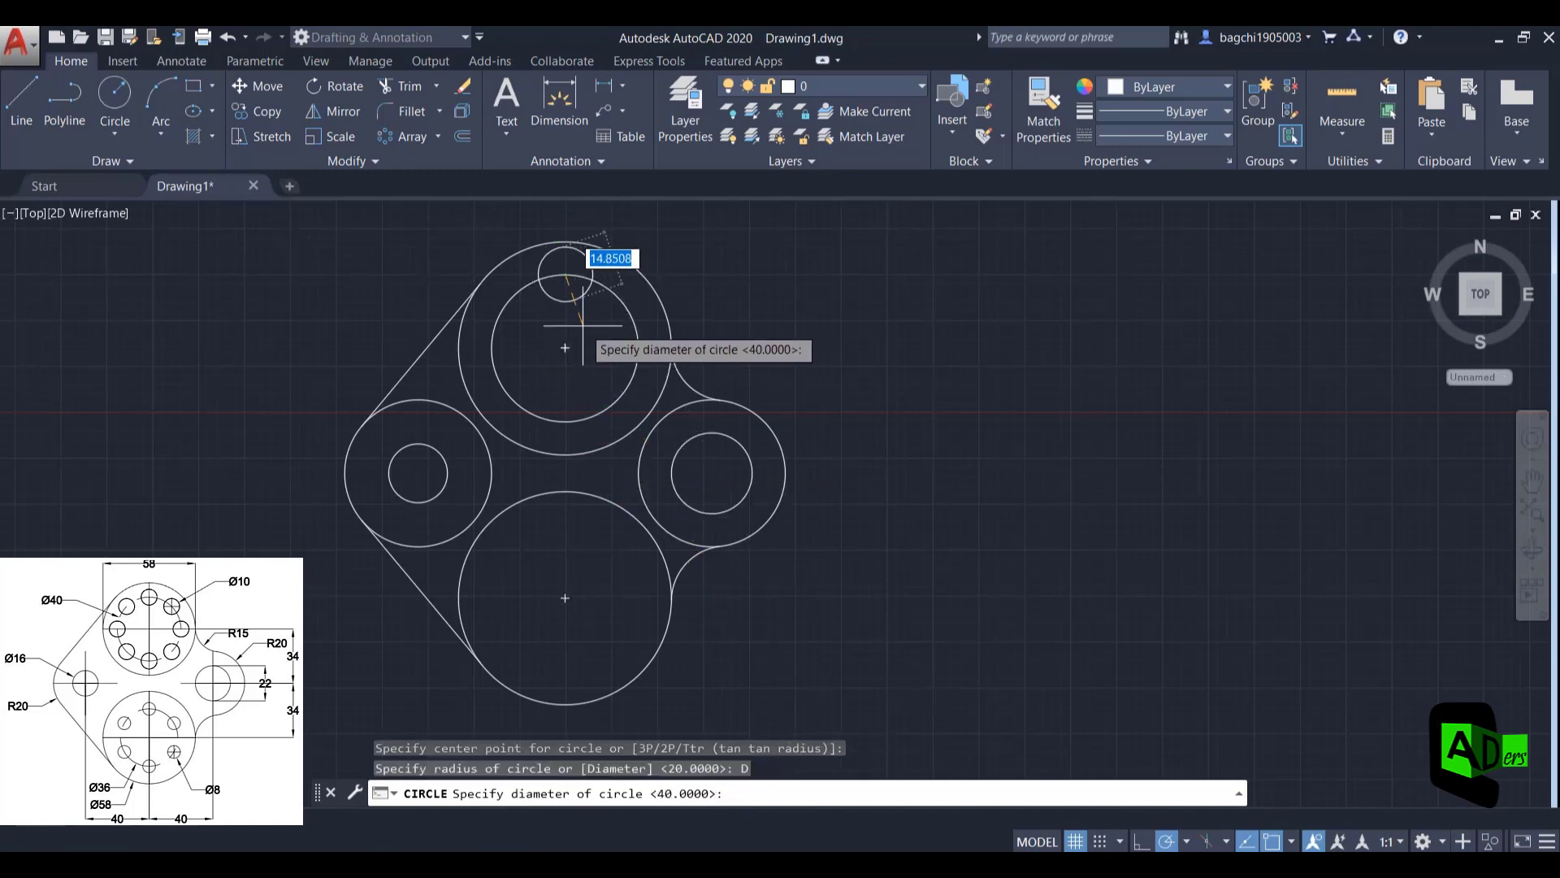
text(10)
key(Return)
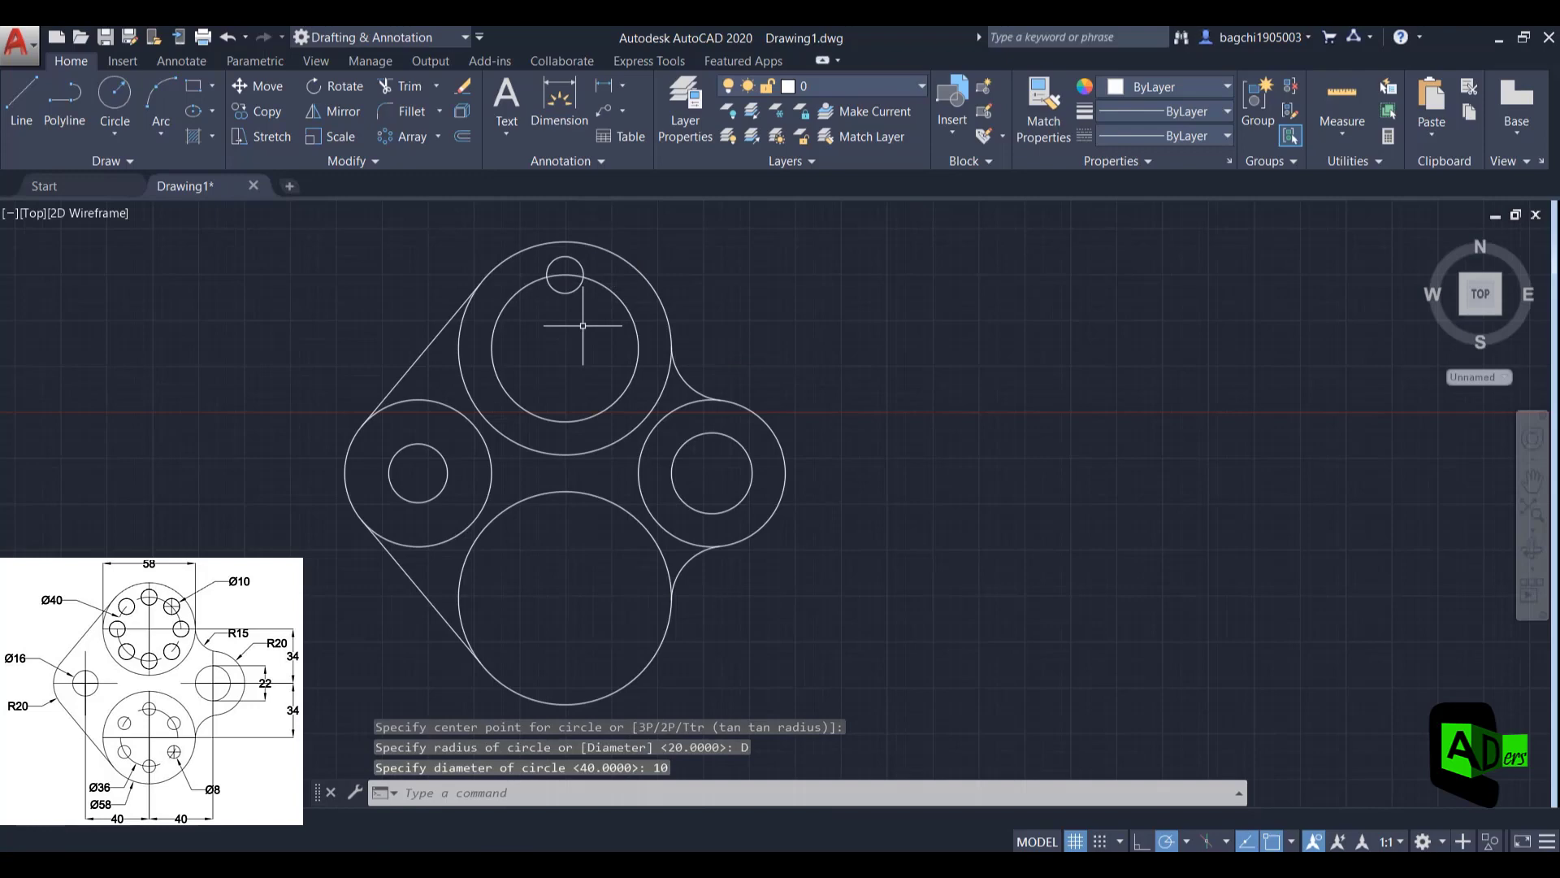
Create a polar array of the 10 mm hole around the upper 58 mm circle's center with 8 items over 360 degrees
click(415, 138)
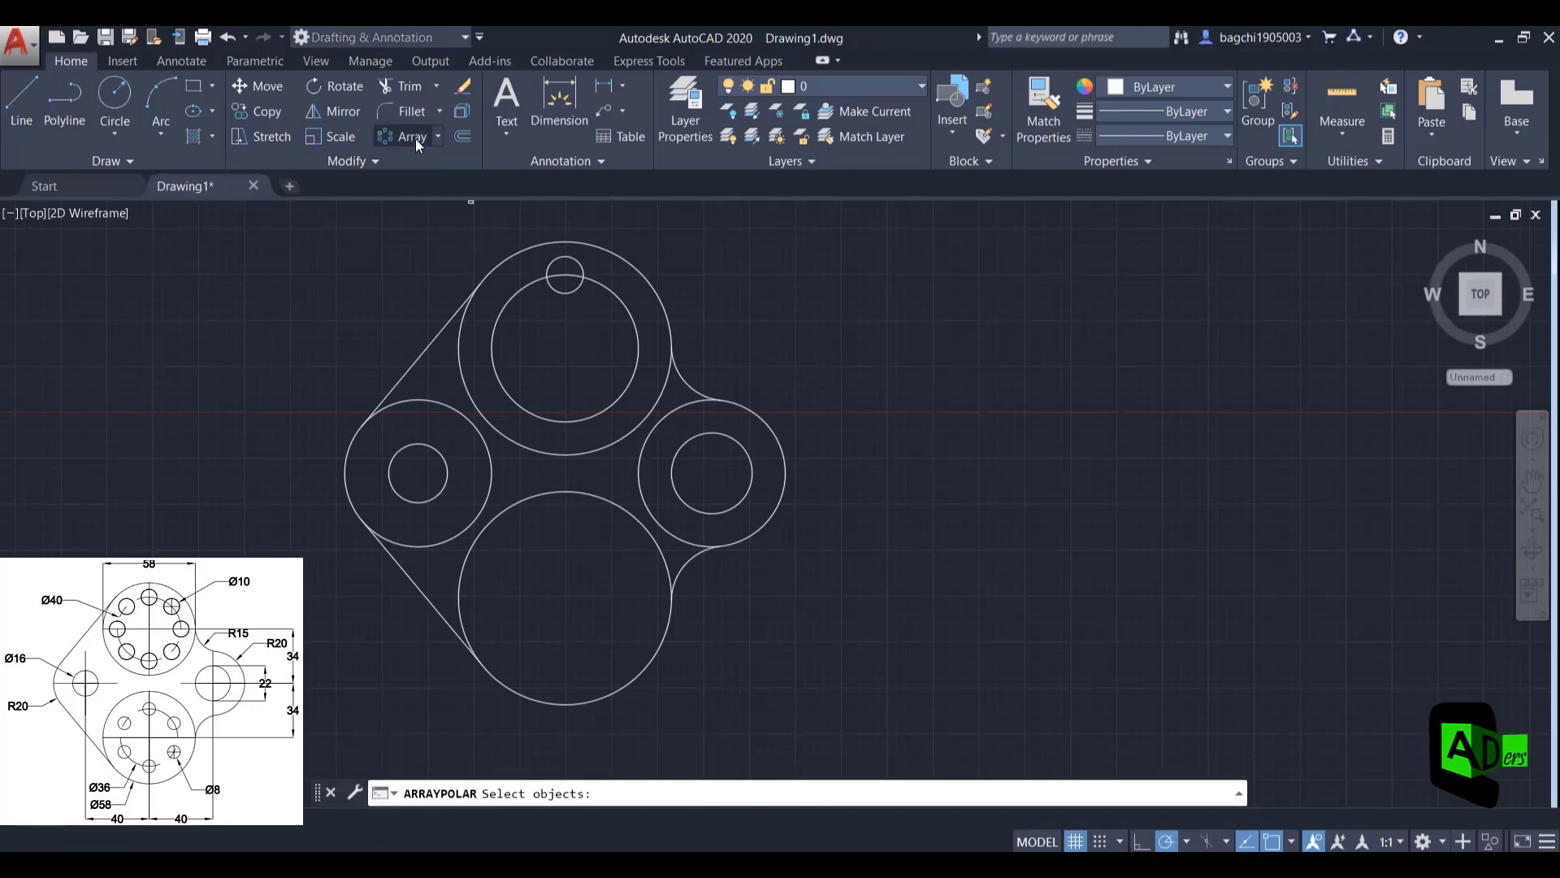
click(578, 259)
key(Return)
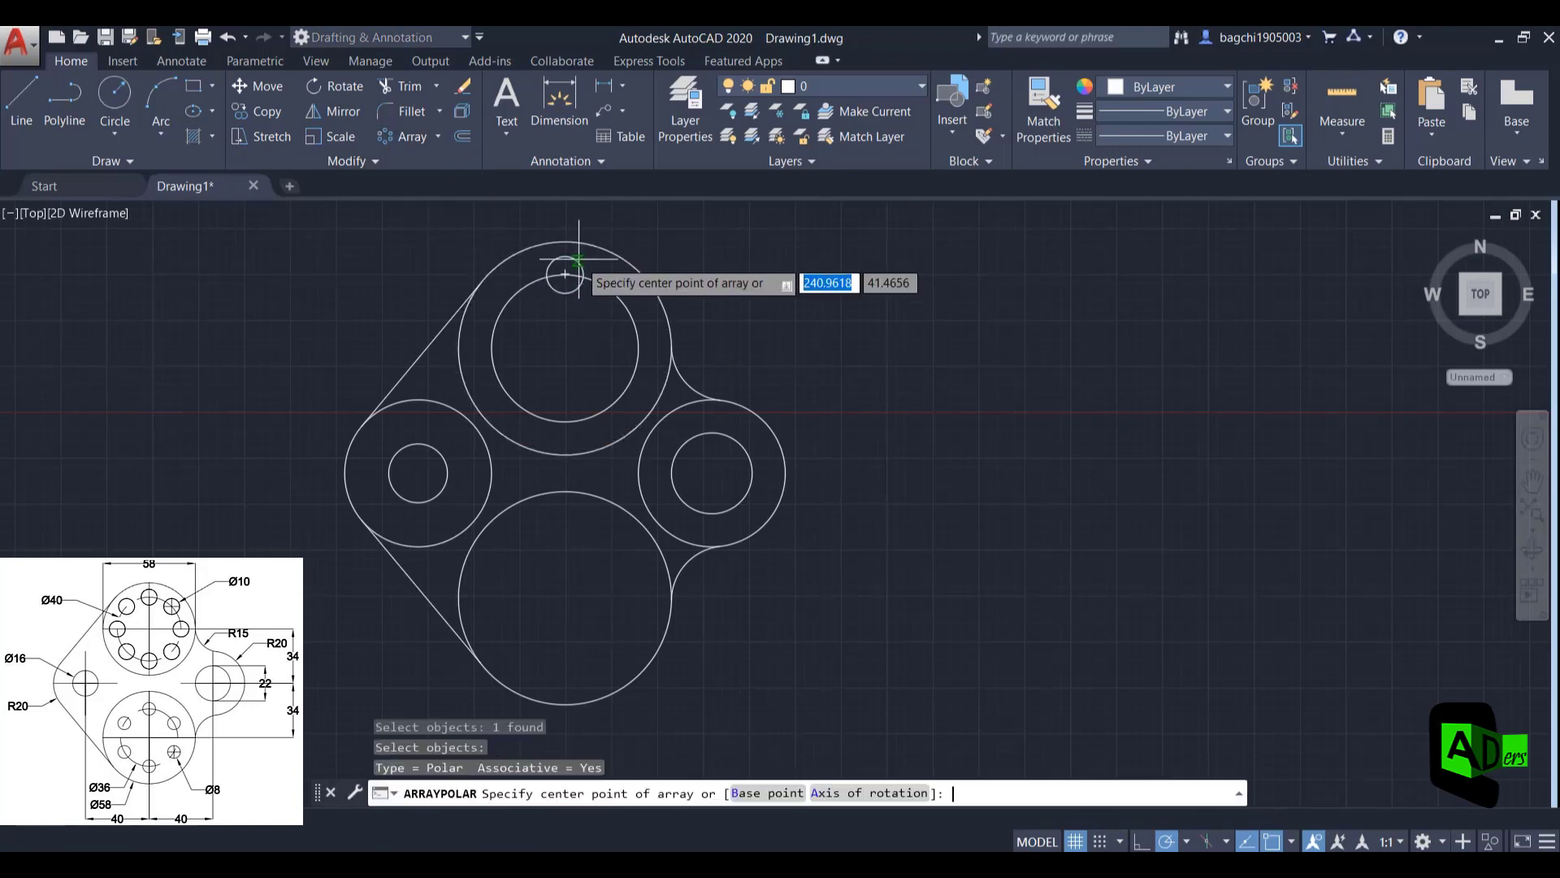
click(565, 347)
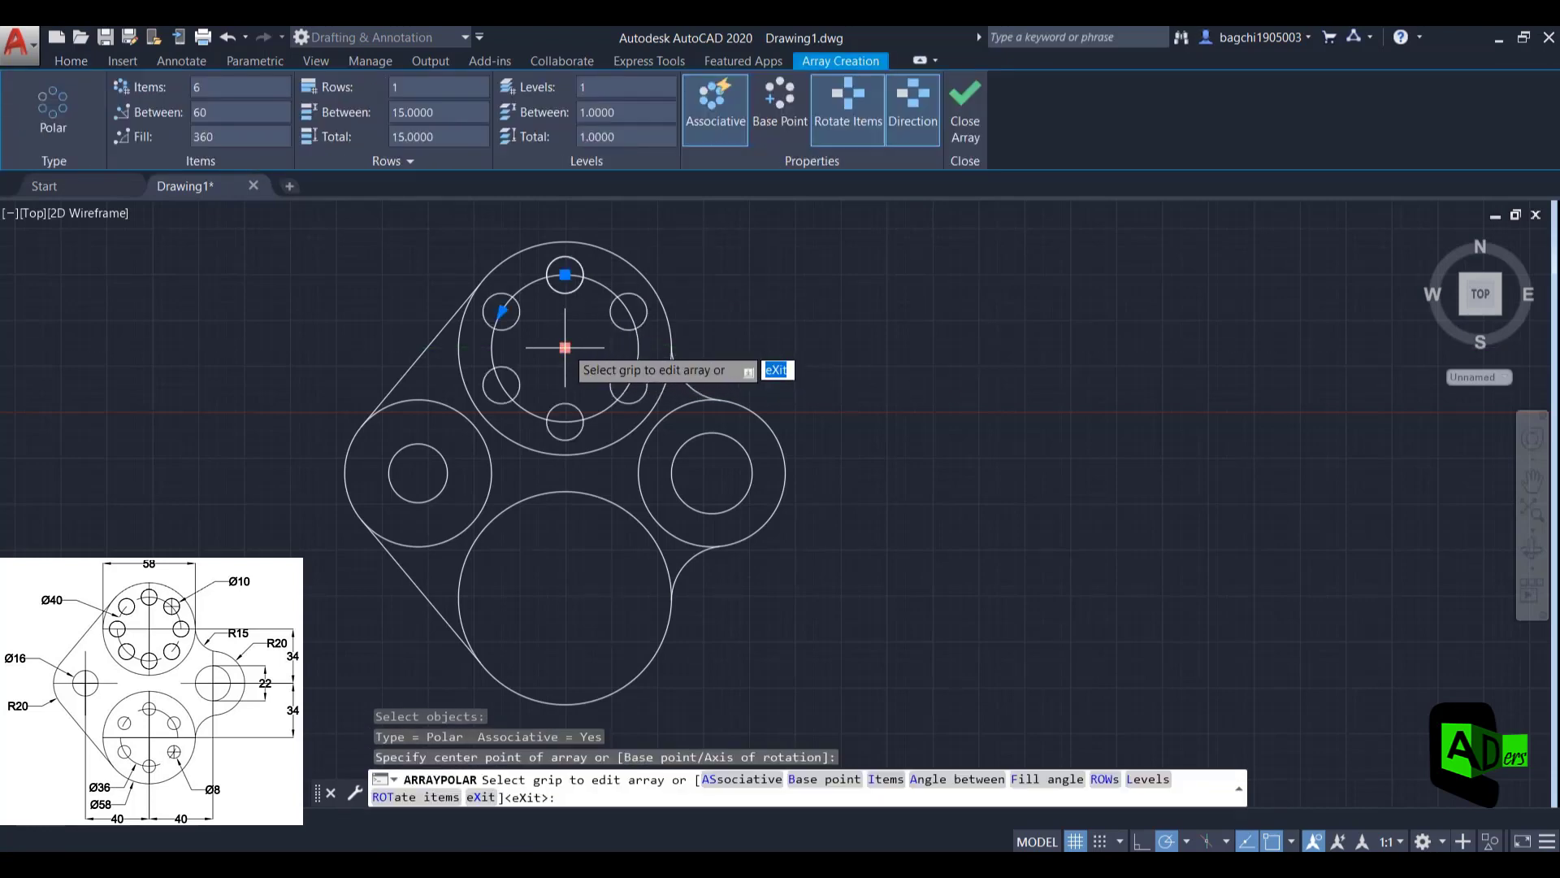
click(240, 84)
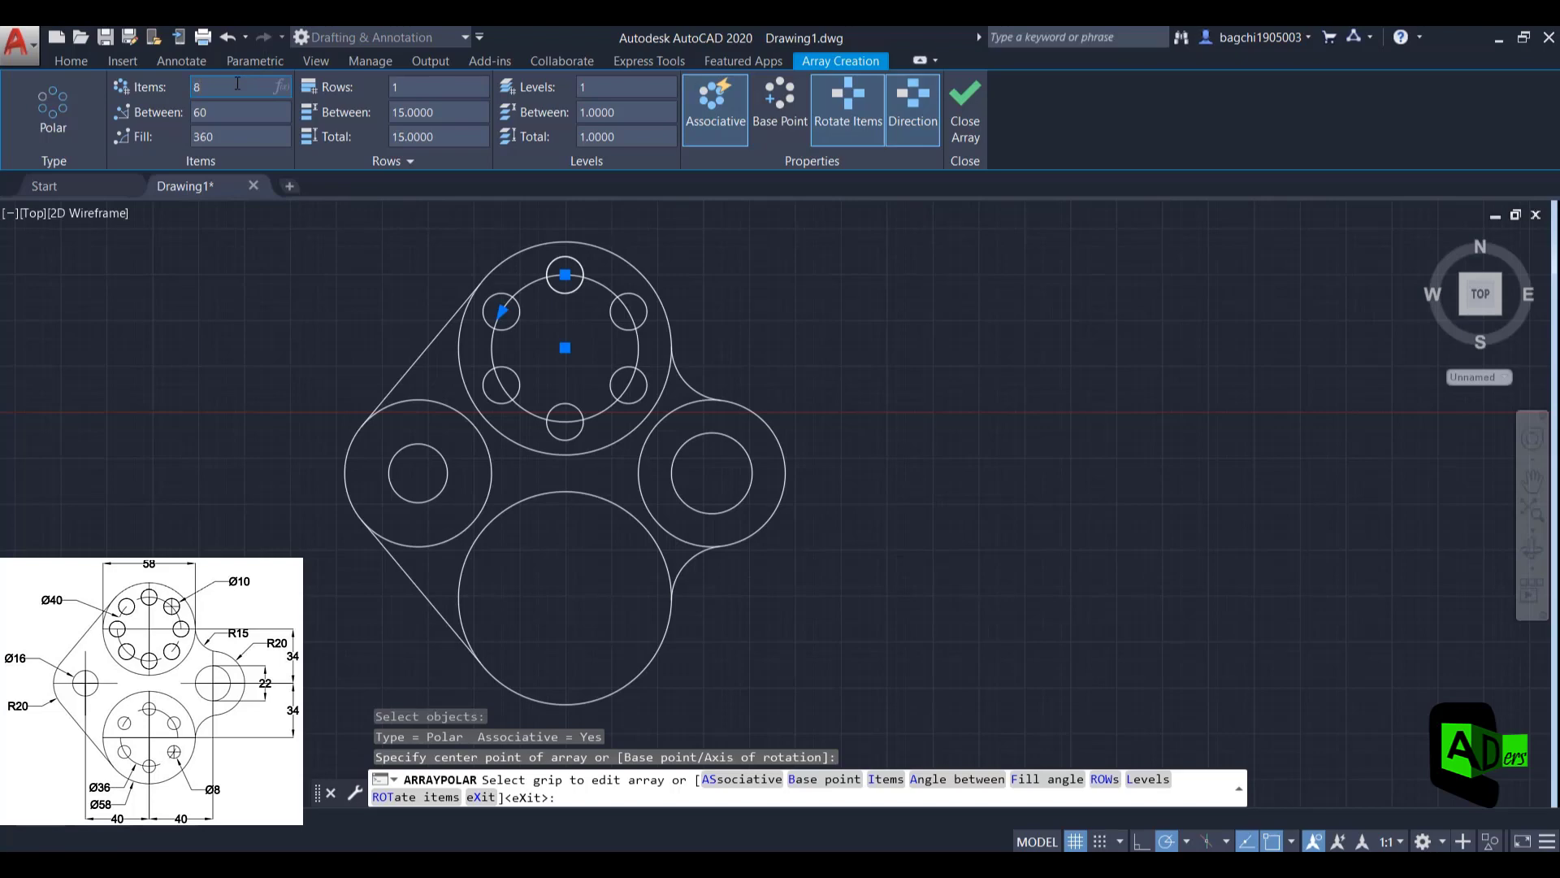
key(Return)
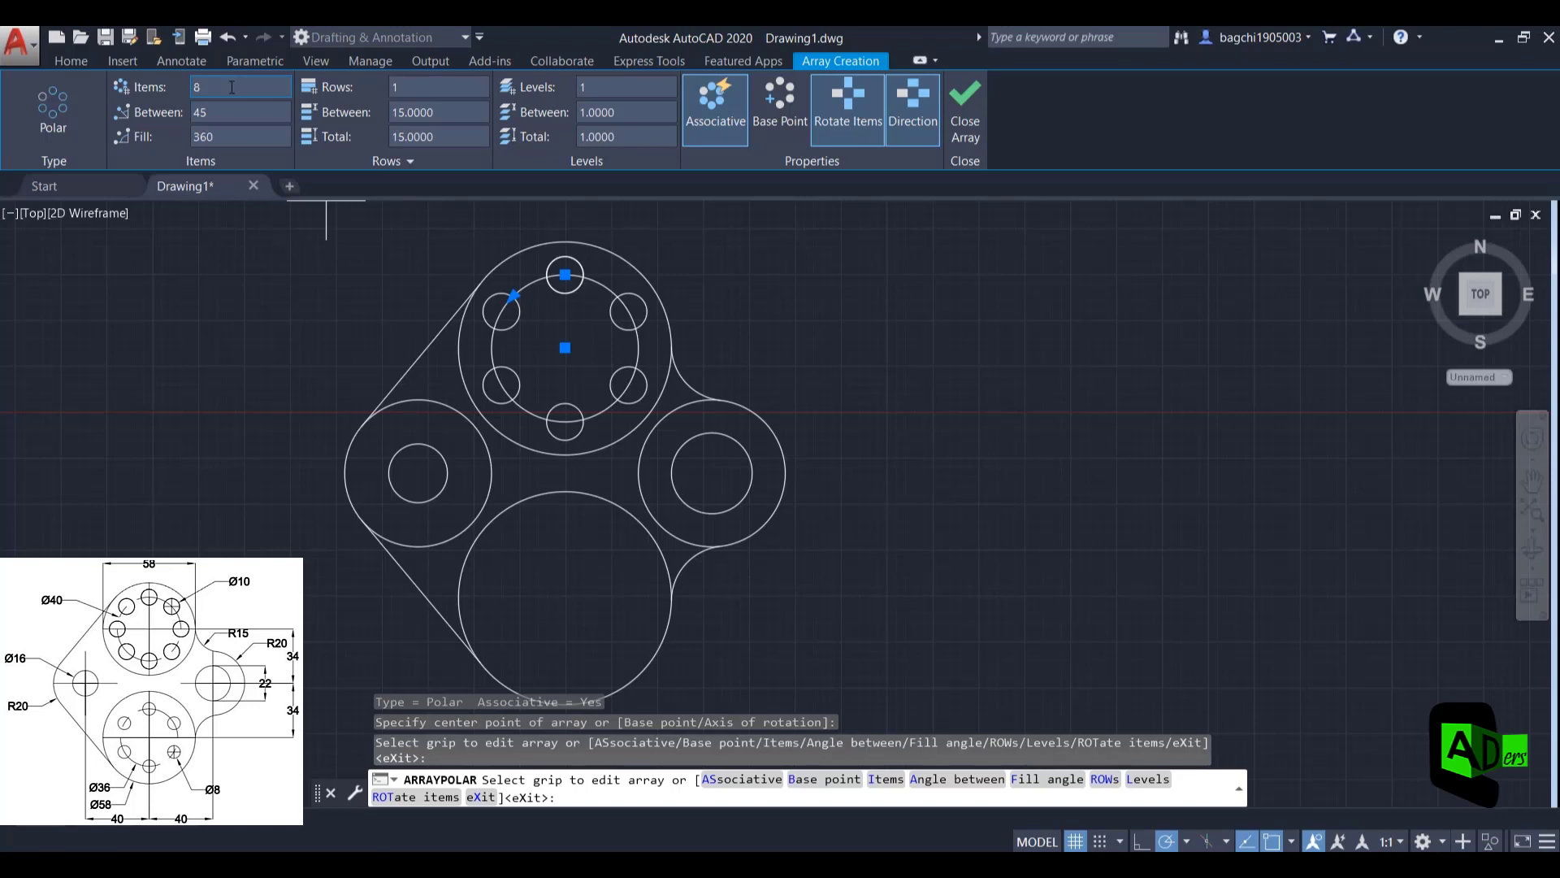
click(968, 125)
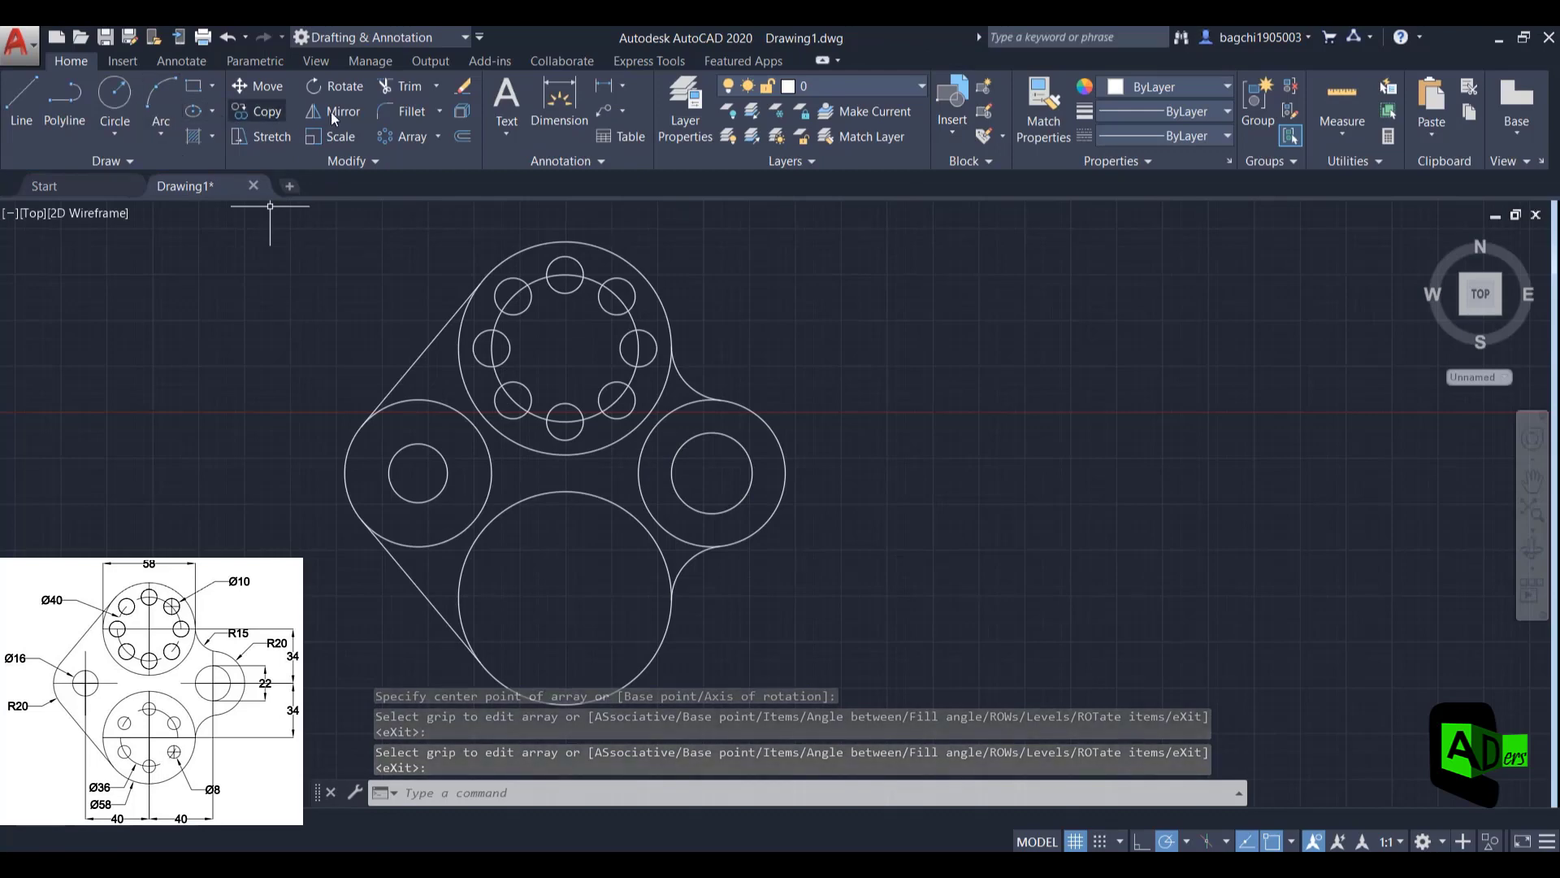
Draw a 36 mm diameter circle concentric with the lower 58 mm circle
click(109, 97)
click(115, 130)
click(122, 199)
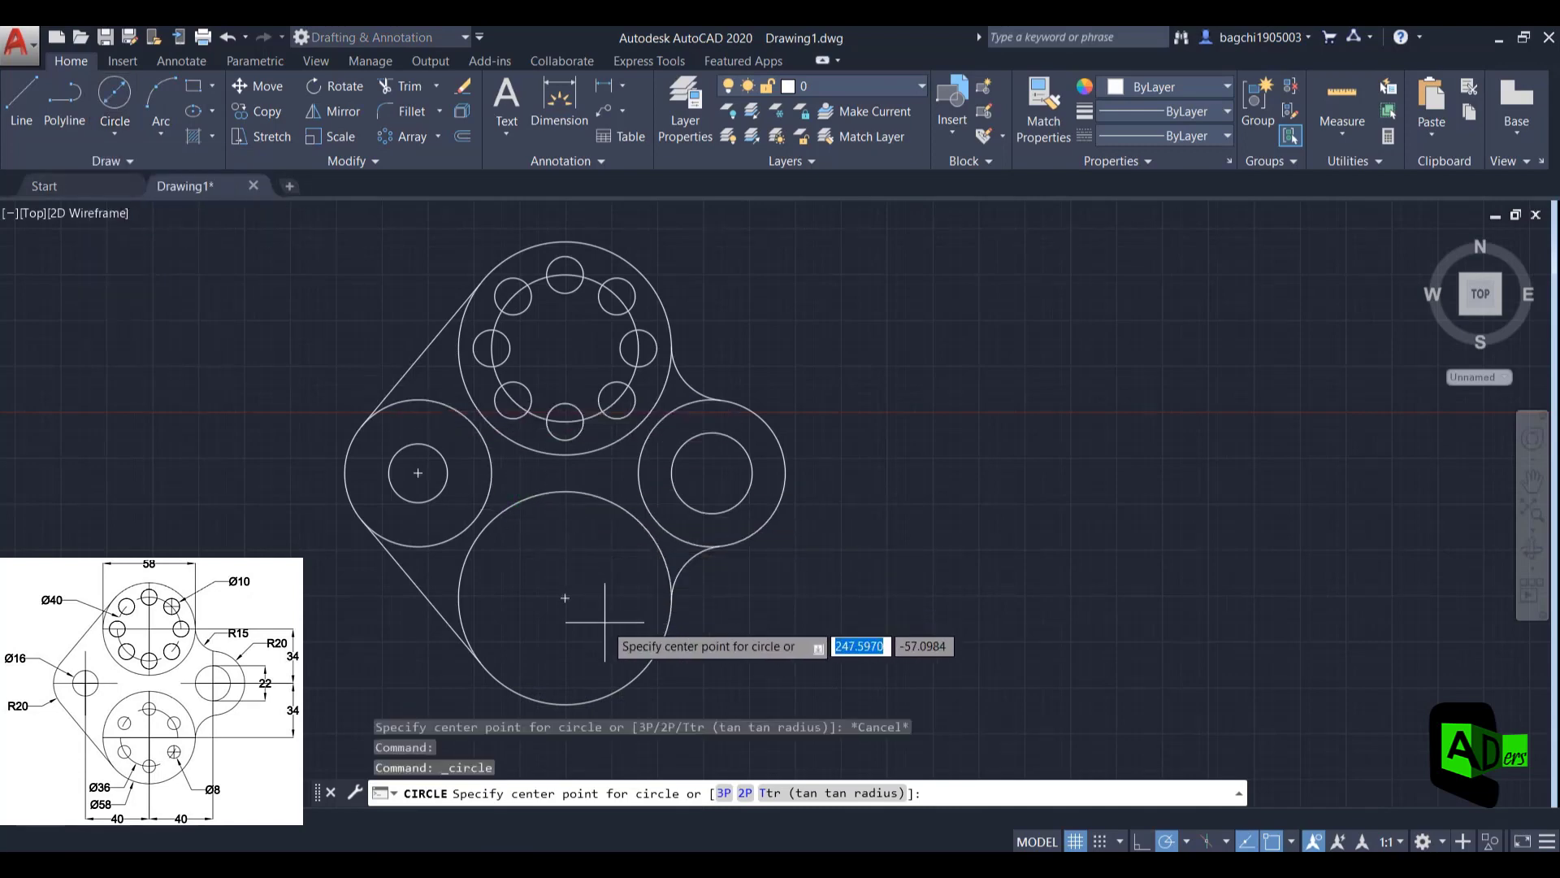
click(564, 596)
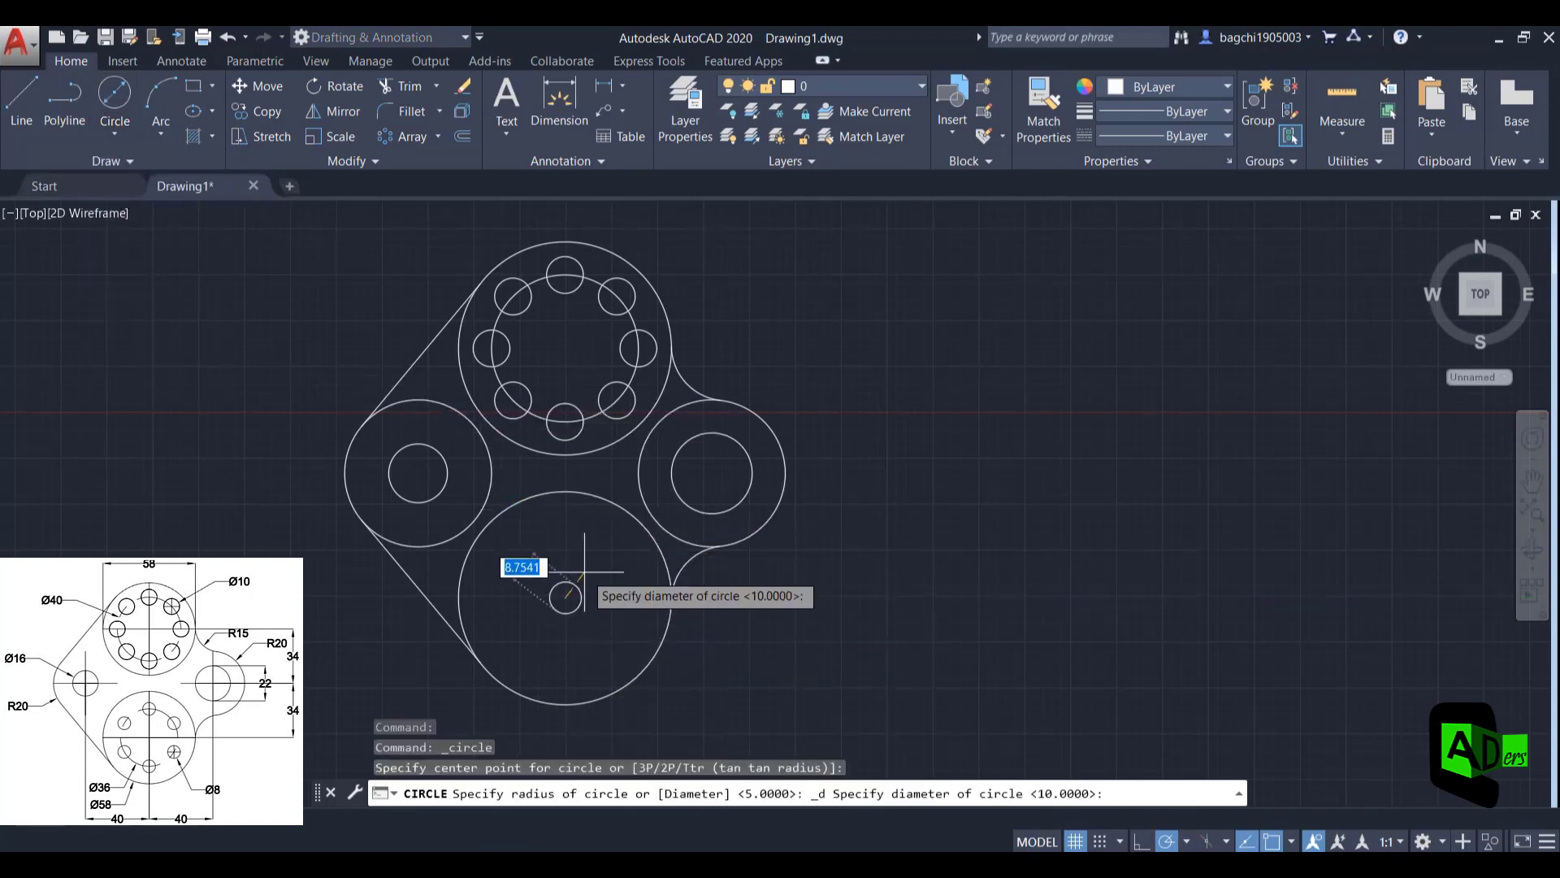
key(Return)
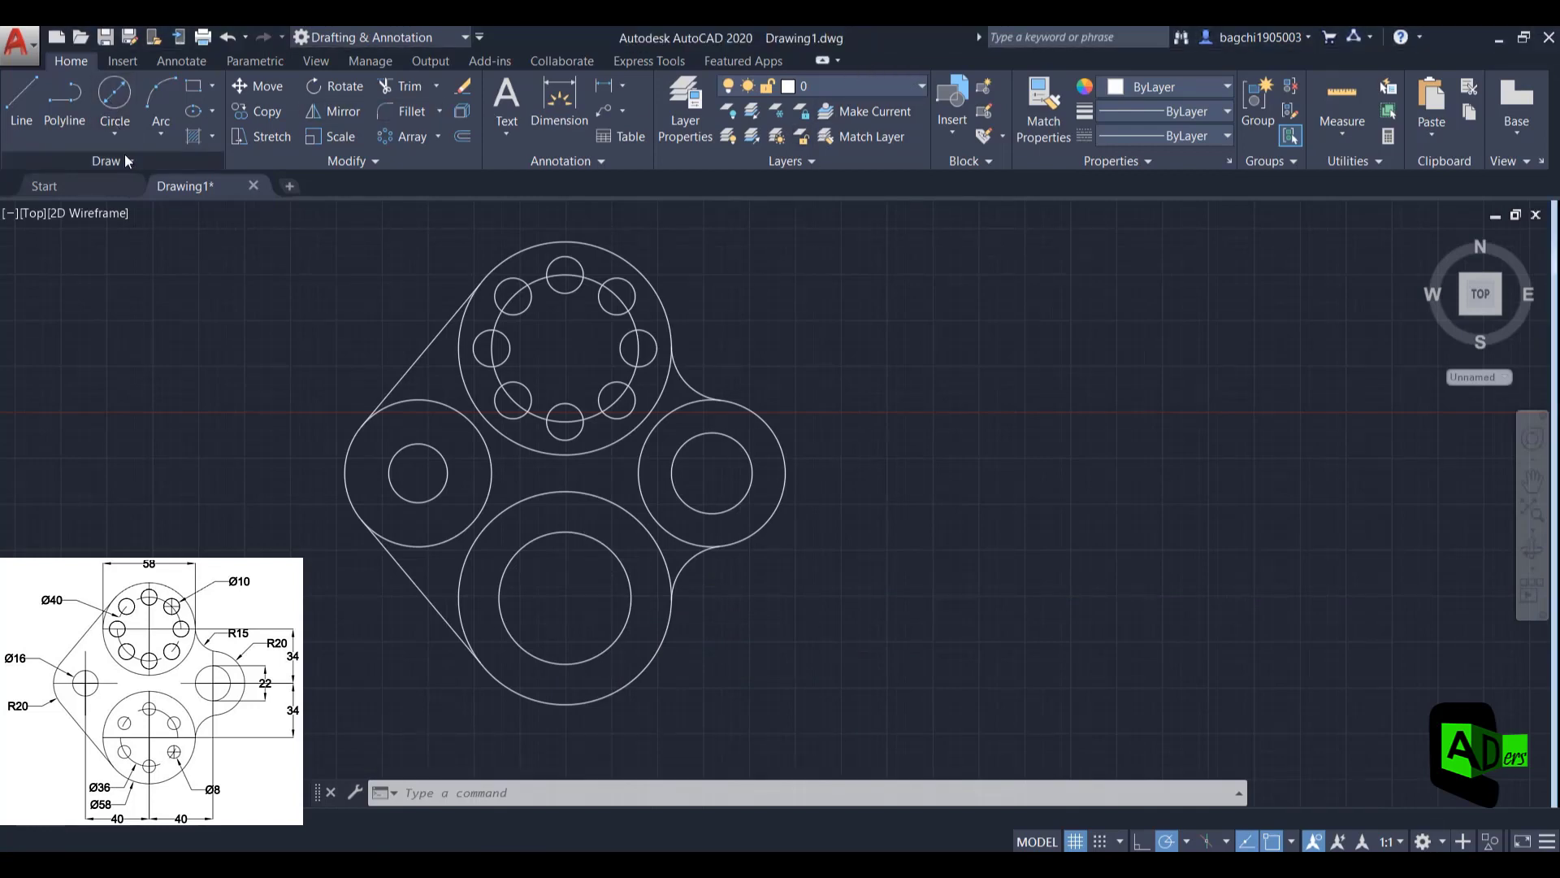
Draw an 8 mm diameter hole circle centered on the top quadrant of the 36 mm circle
click(118, 132)
click(141, 167)
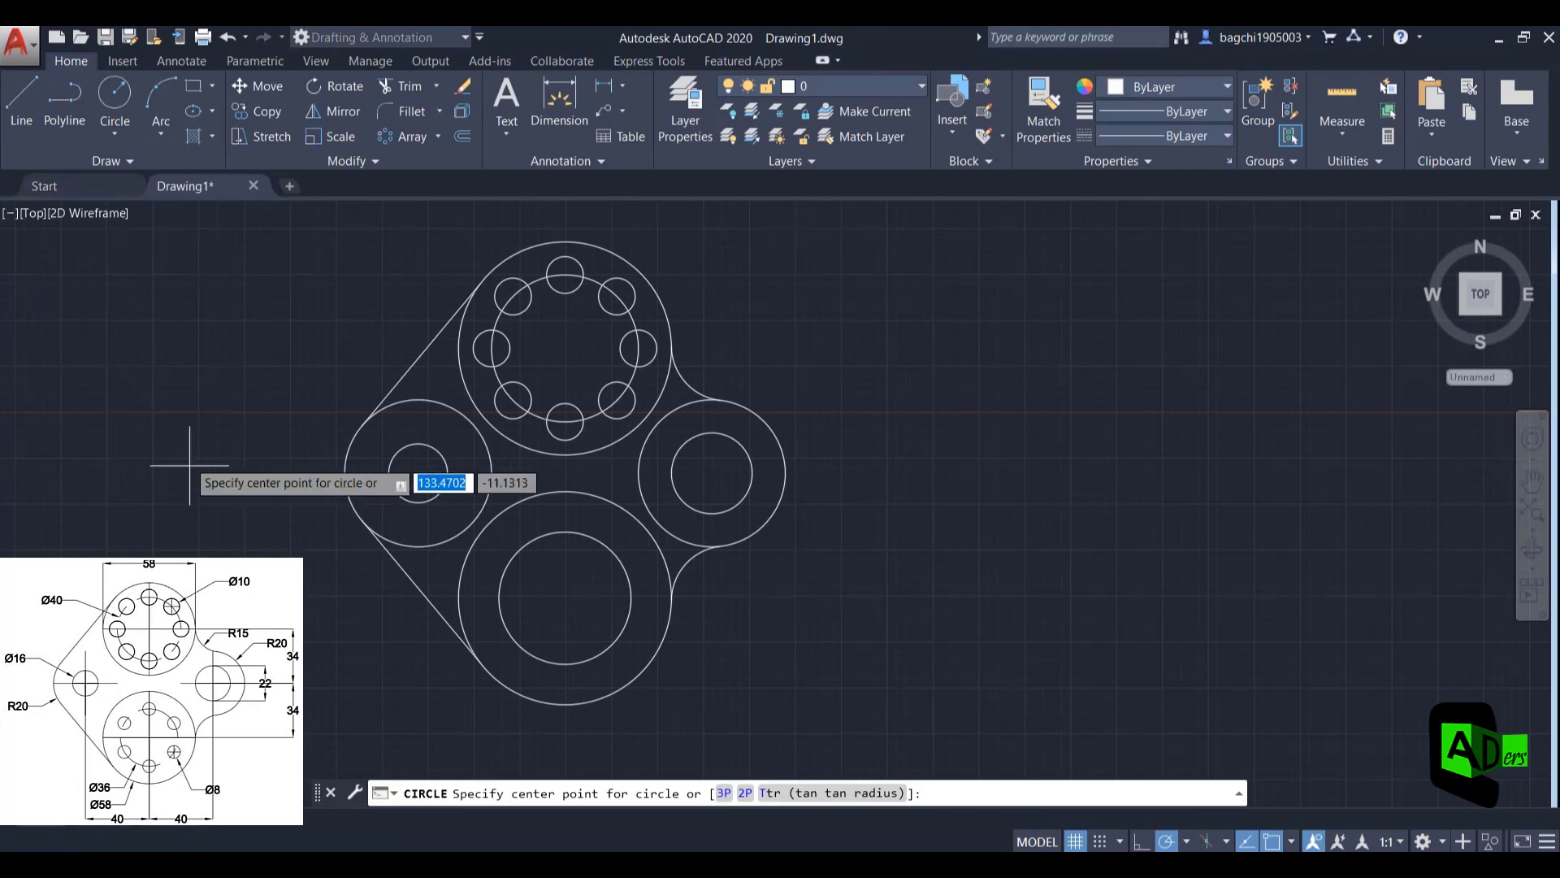
click(566, 532)
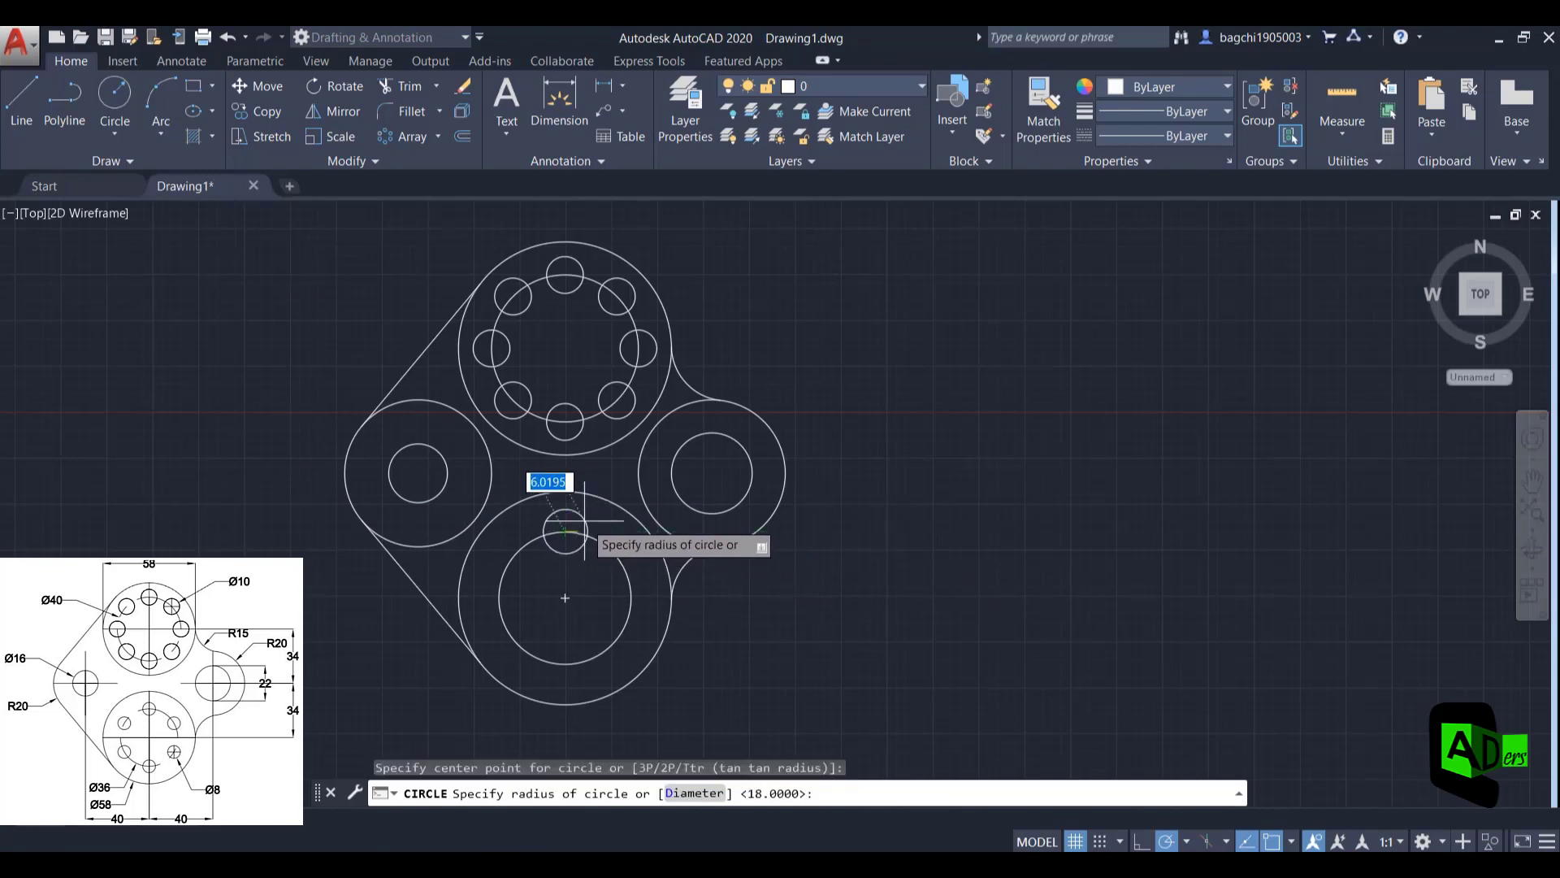
click(693, 794)
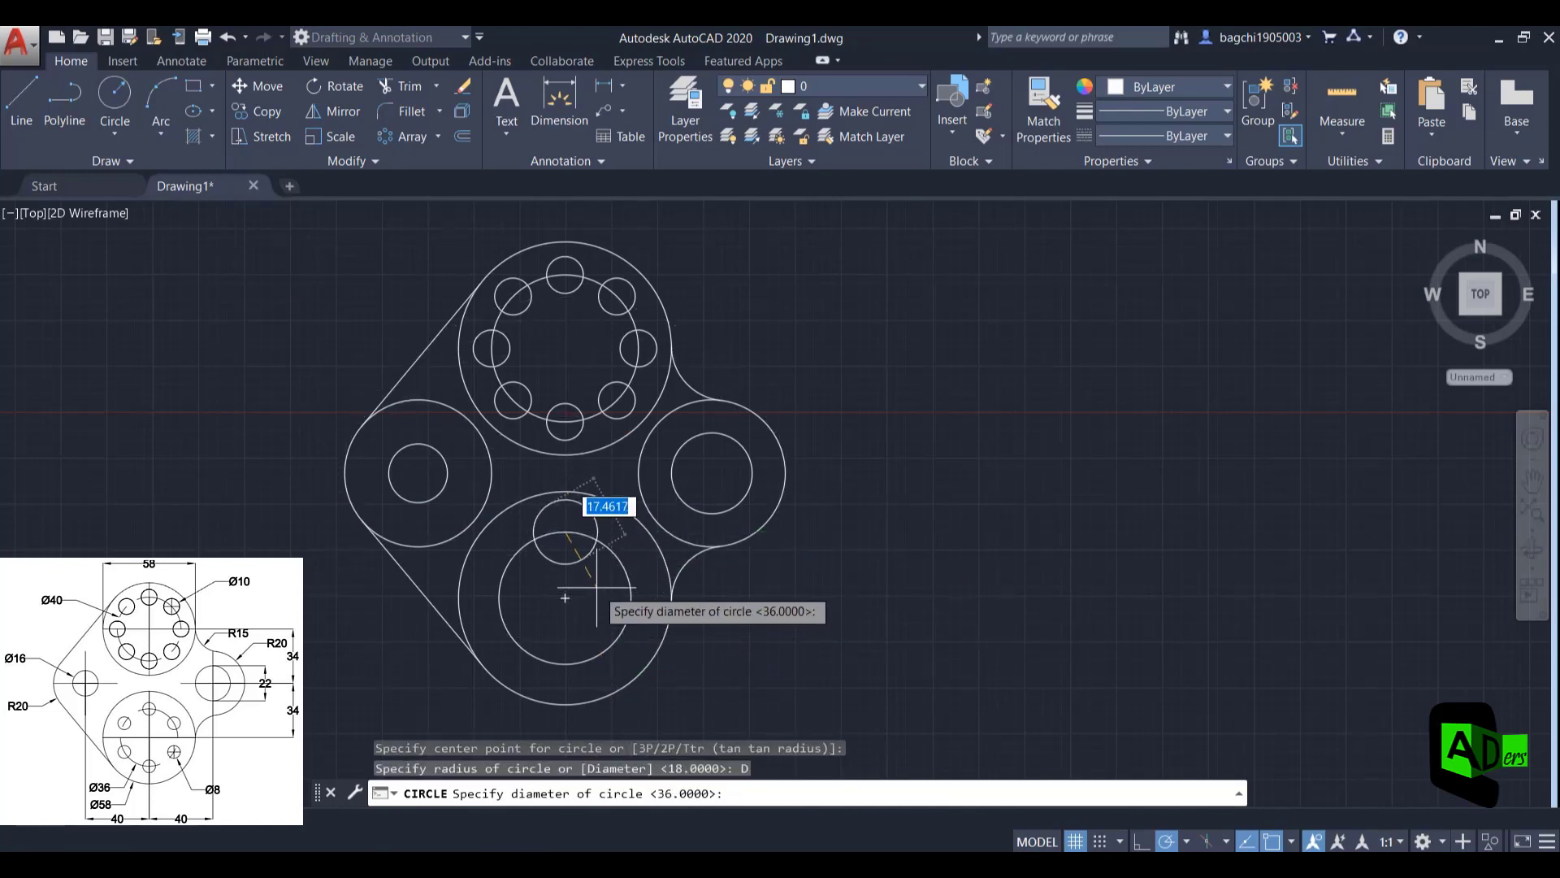
text(8)
key(Return)
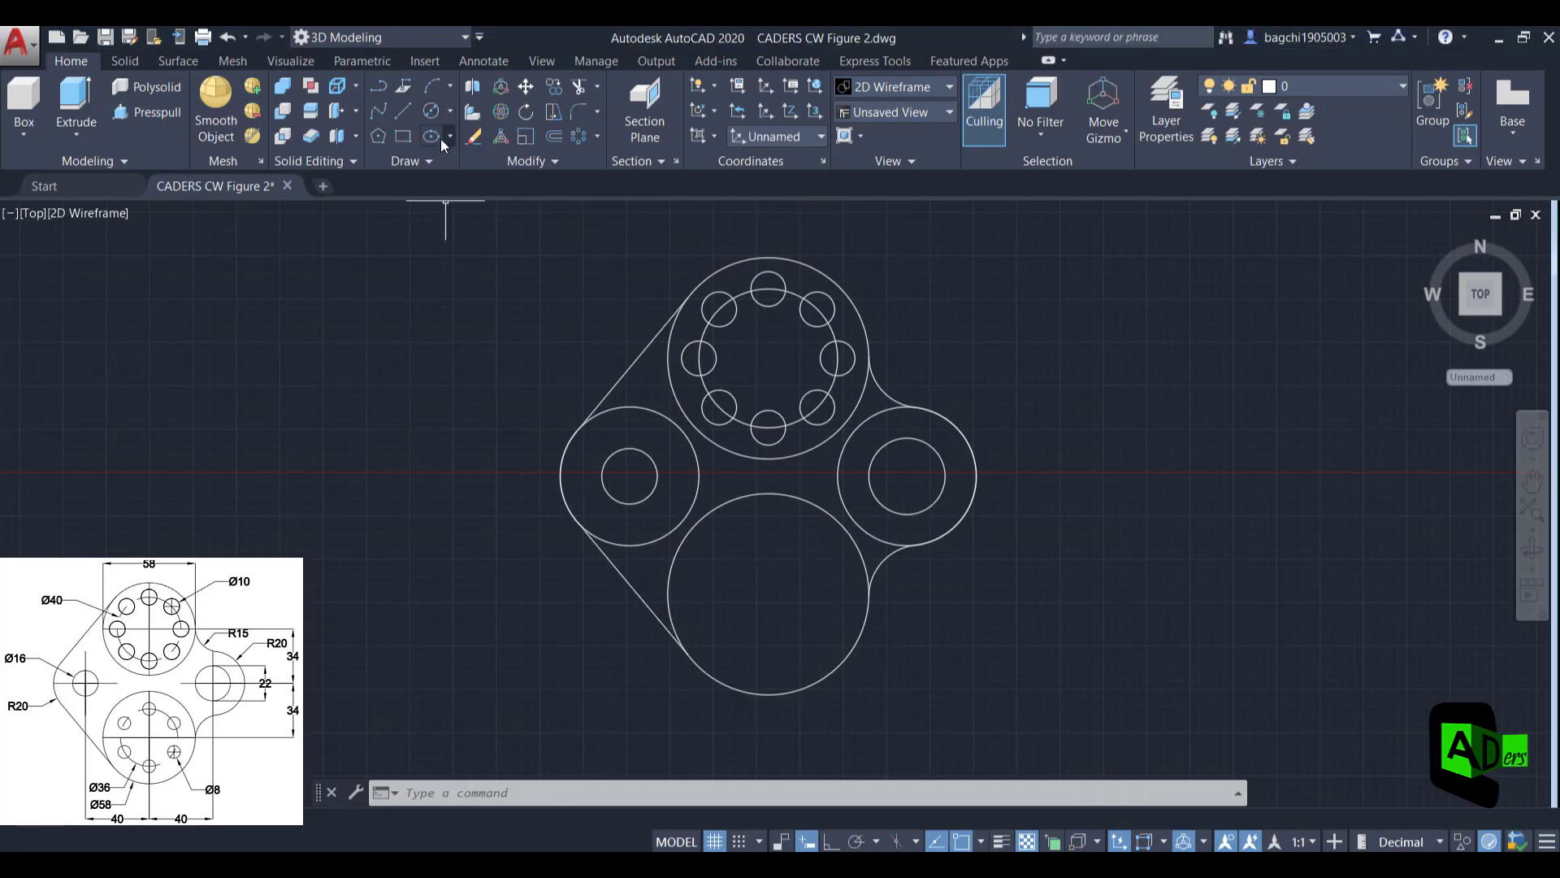
In the CADERS CW Figure 2 drawing, draw a 36 mm diameter circle at the center of the lower 58 mm circle
click(441, 140)
click(767, 594)
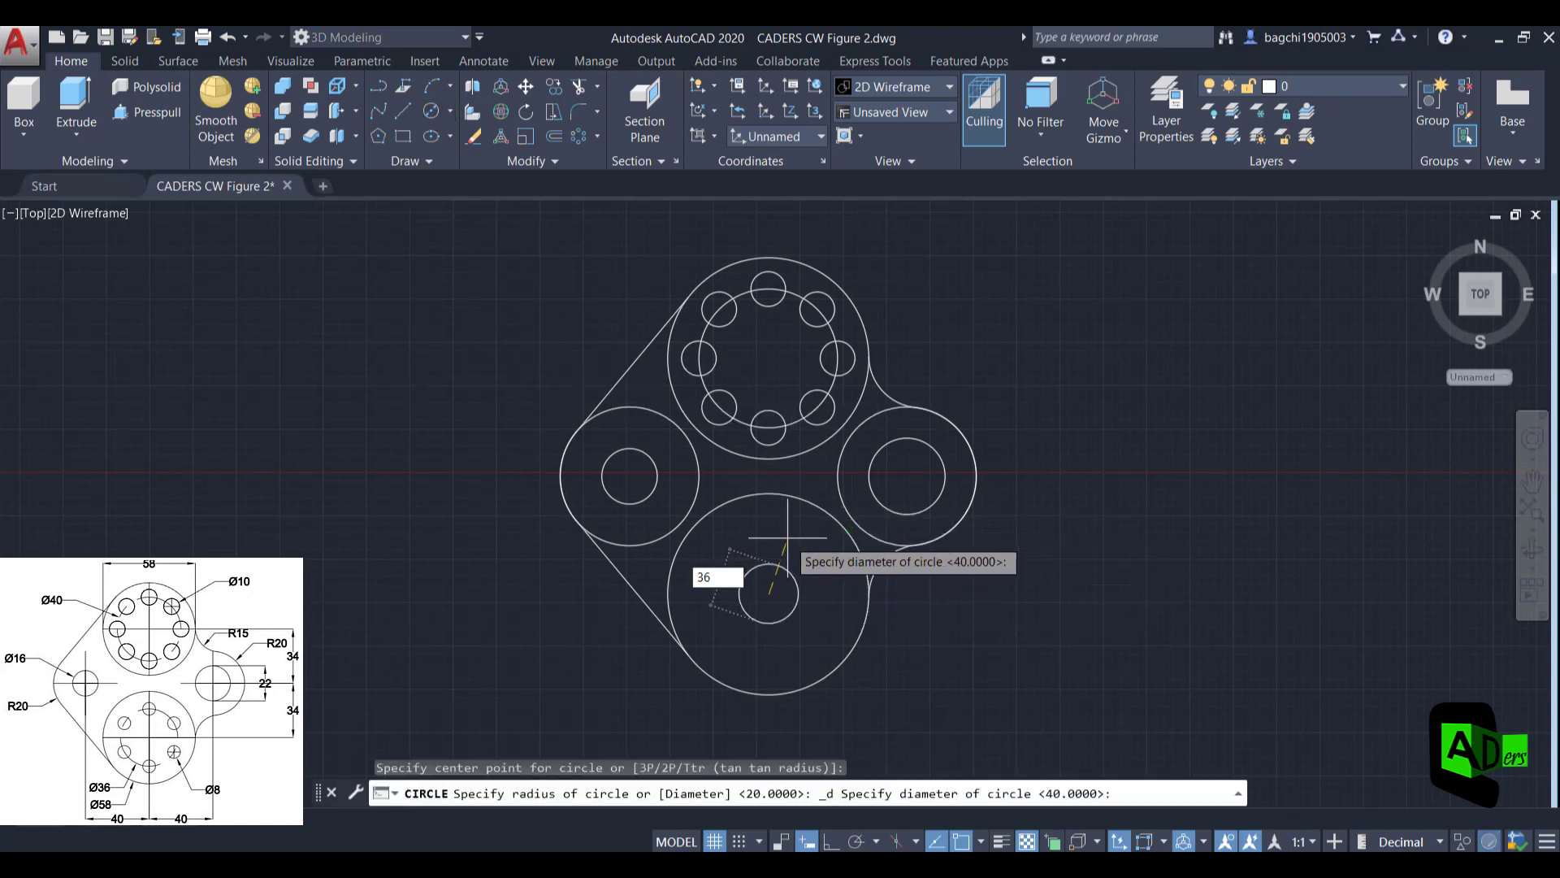
key(Return)
Complete the 36 mm diameter pitch circle in the lower 58 mm circle and draw an 8 mm diameter hole centered on its top quadrant
key(Return)
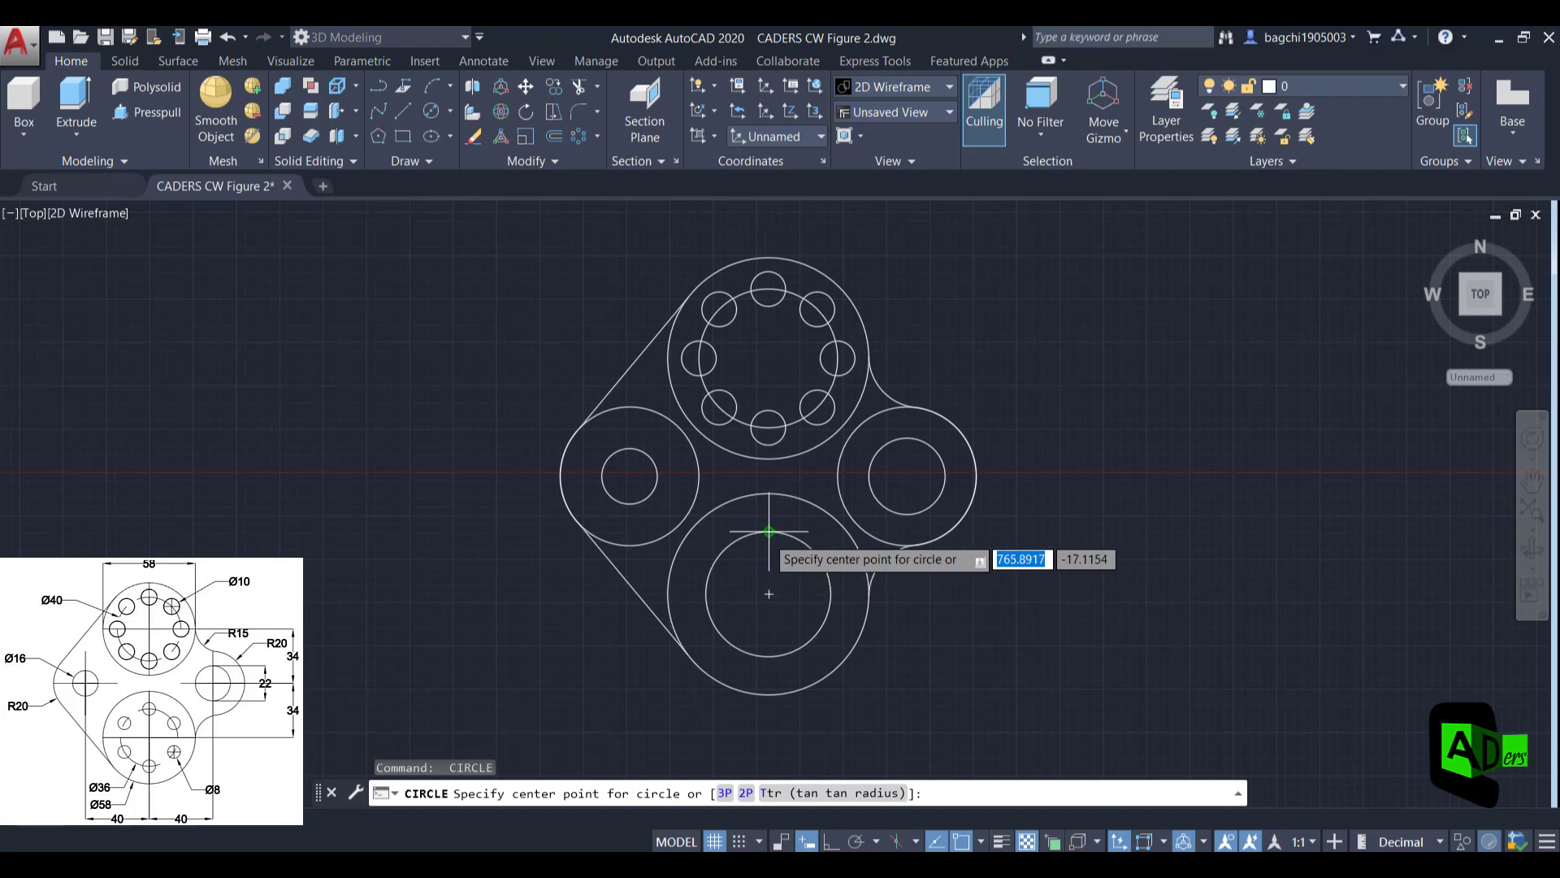
click(769, 532)
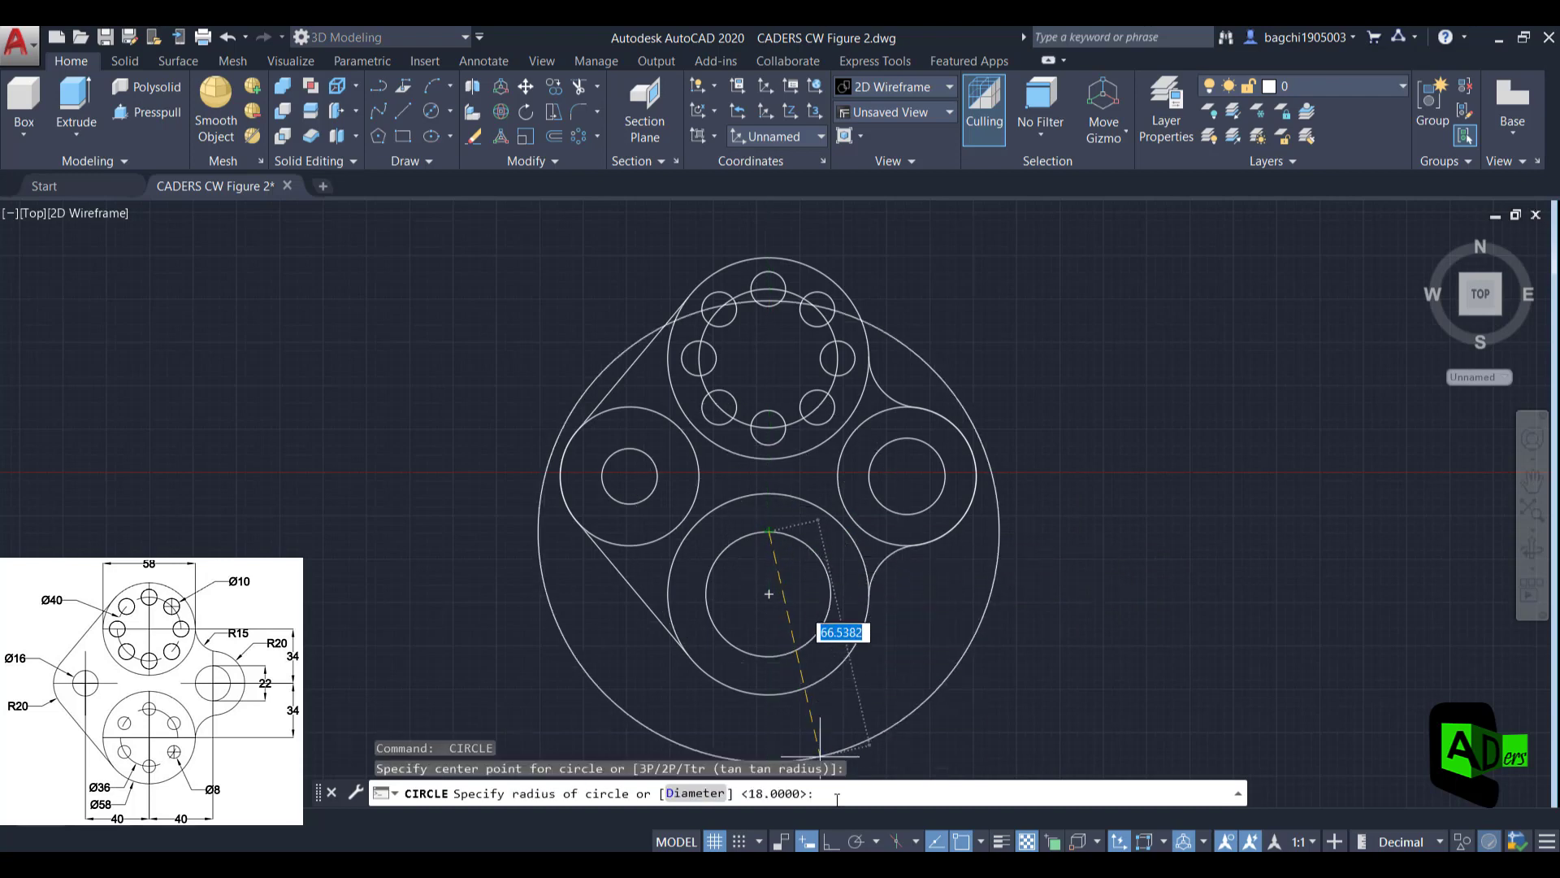
click(695, 793)
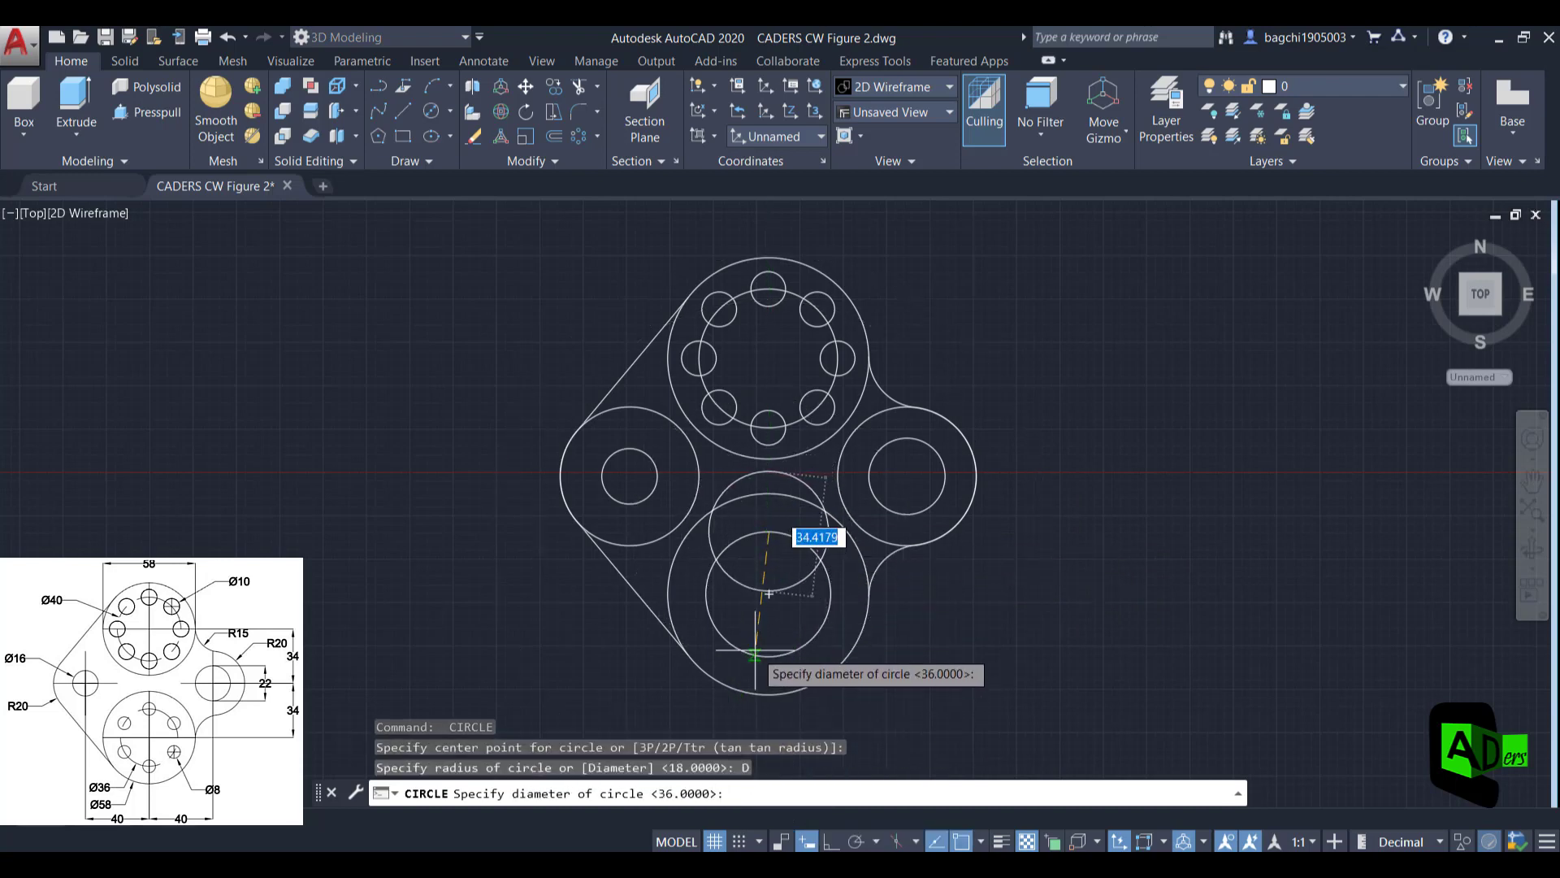
key(Return)
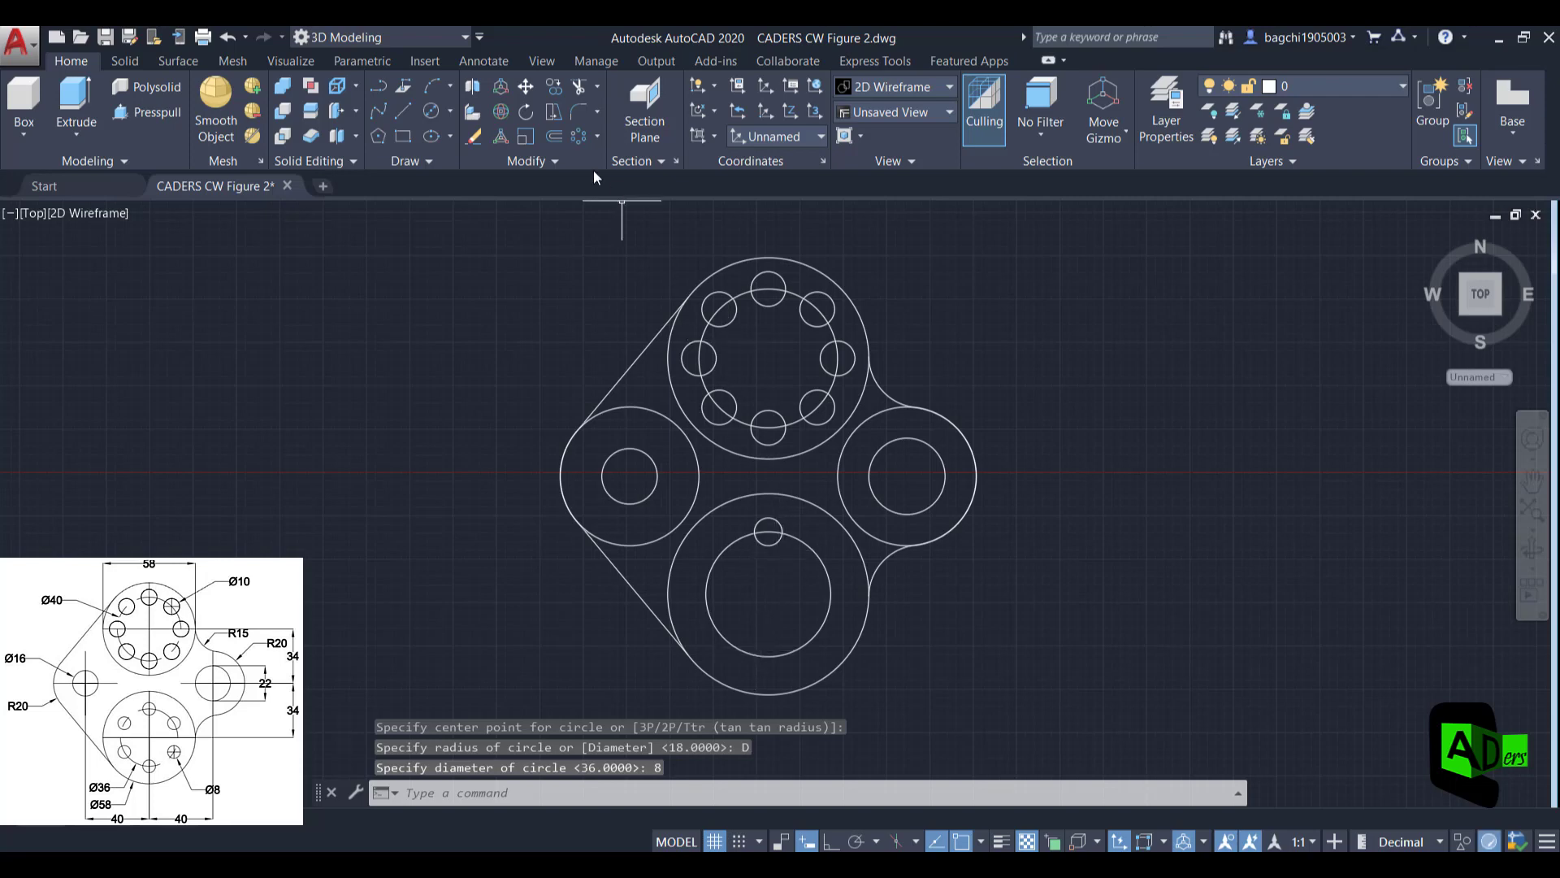
Create a non-associative polar array of the 8 mm hole around the lower 58 mm circle's center with 6 items over 360 degrees
click(585, 136)
click(776, 520)
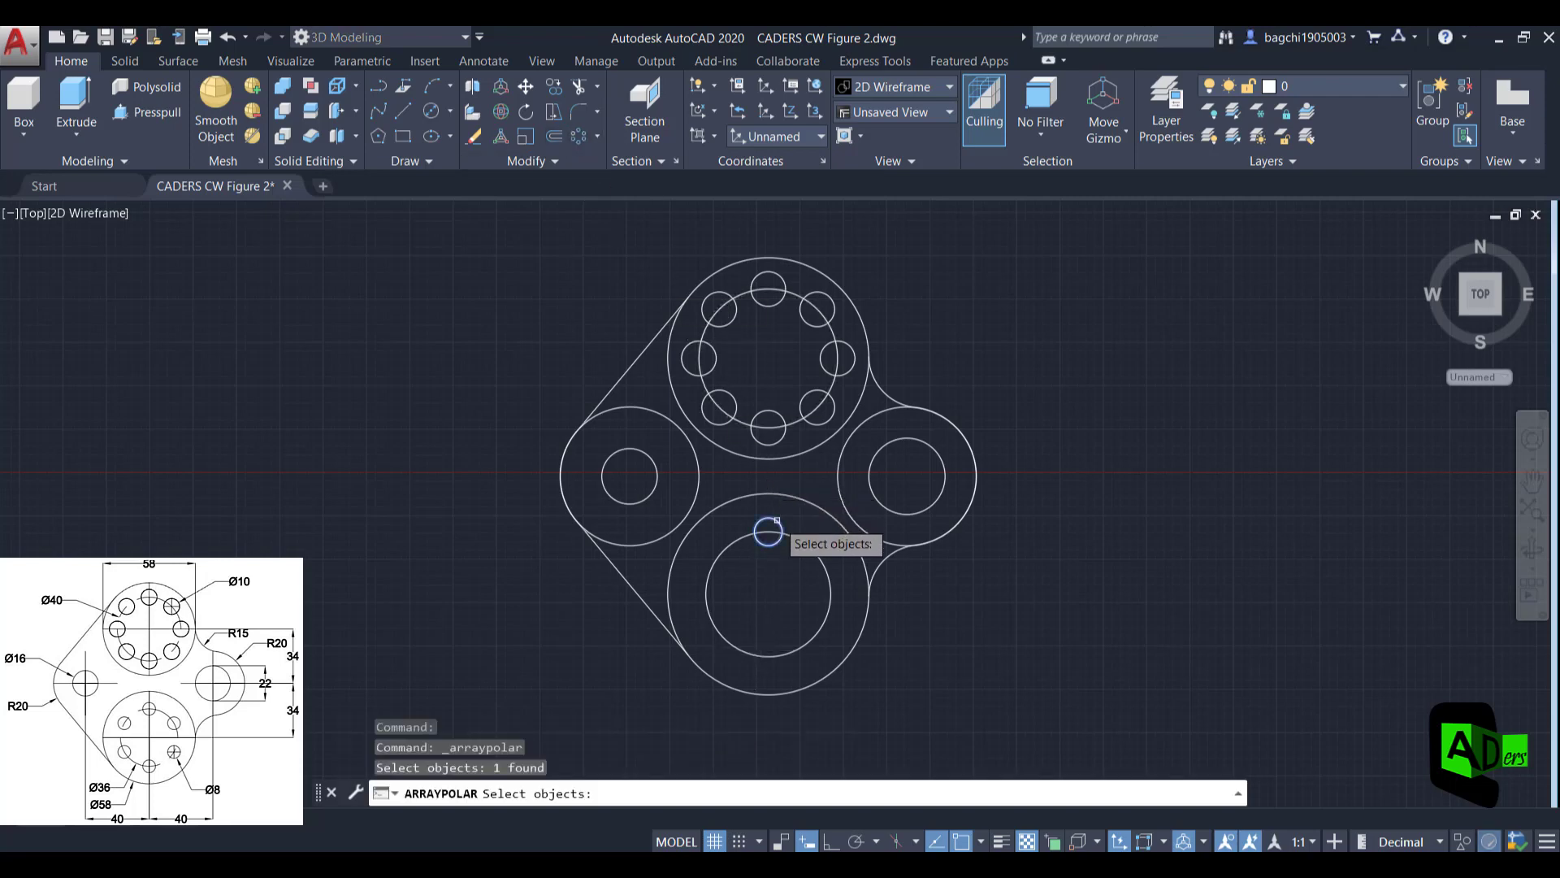
key(Return)
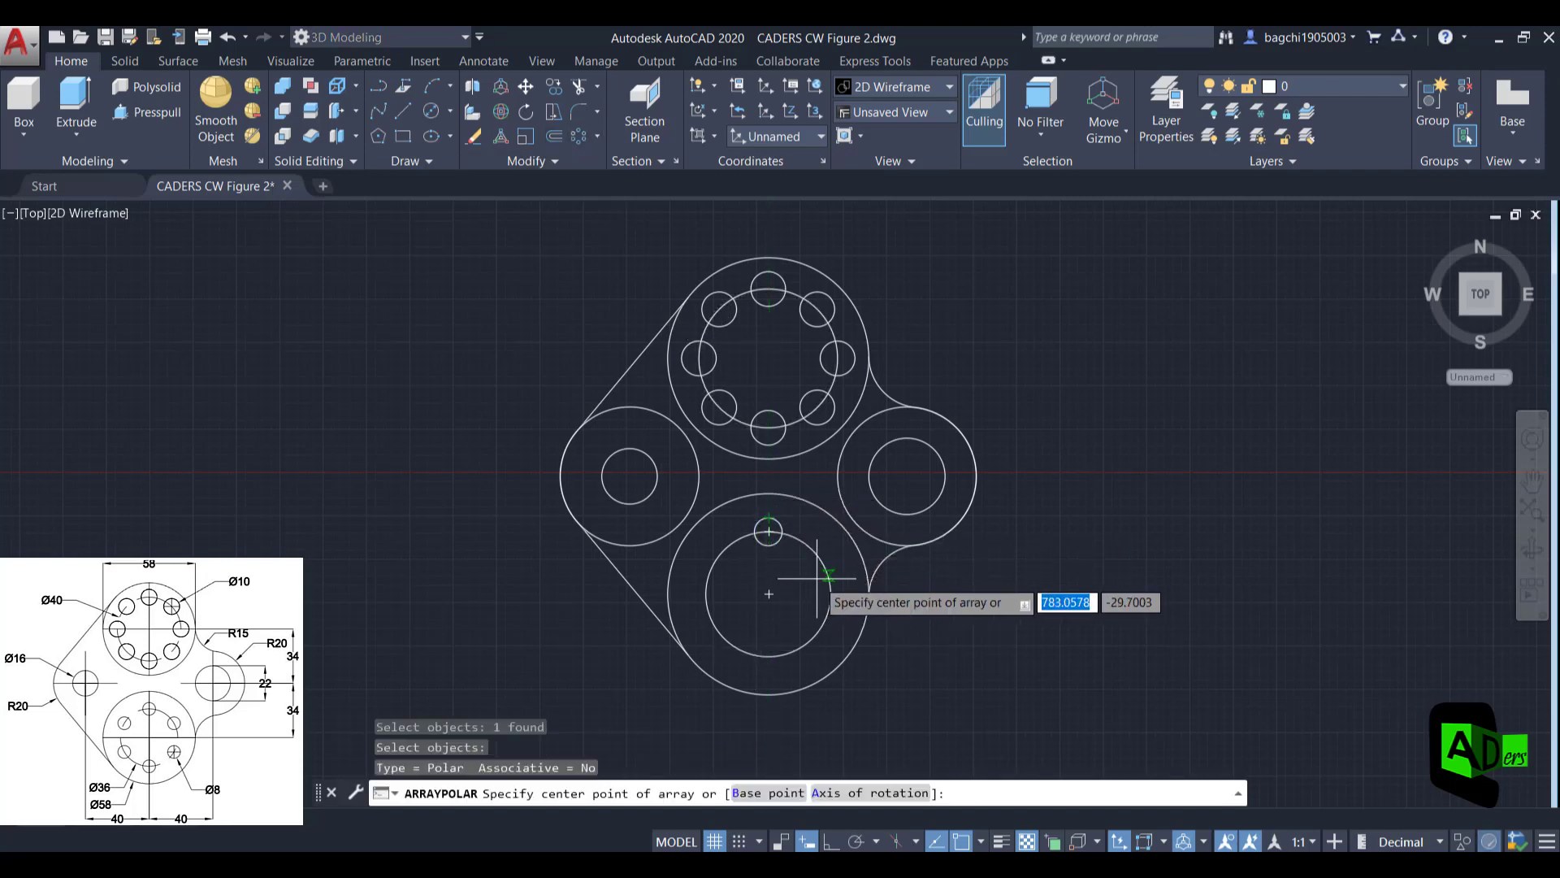
click(769, 594)
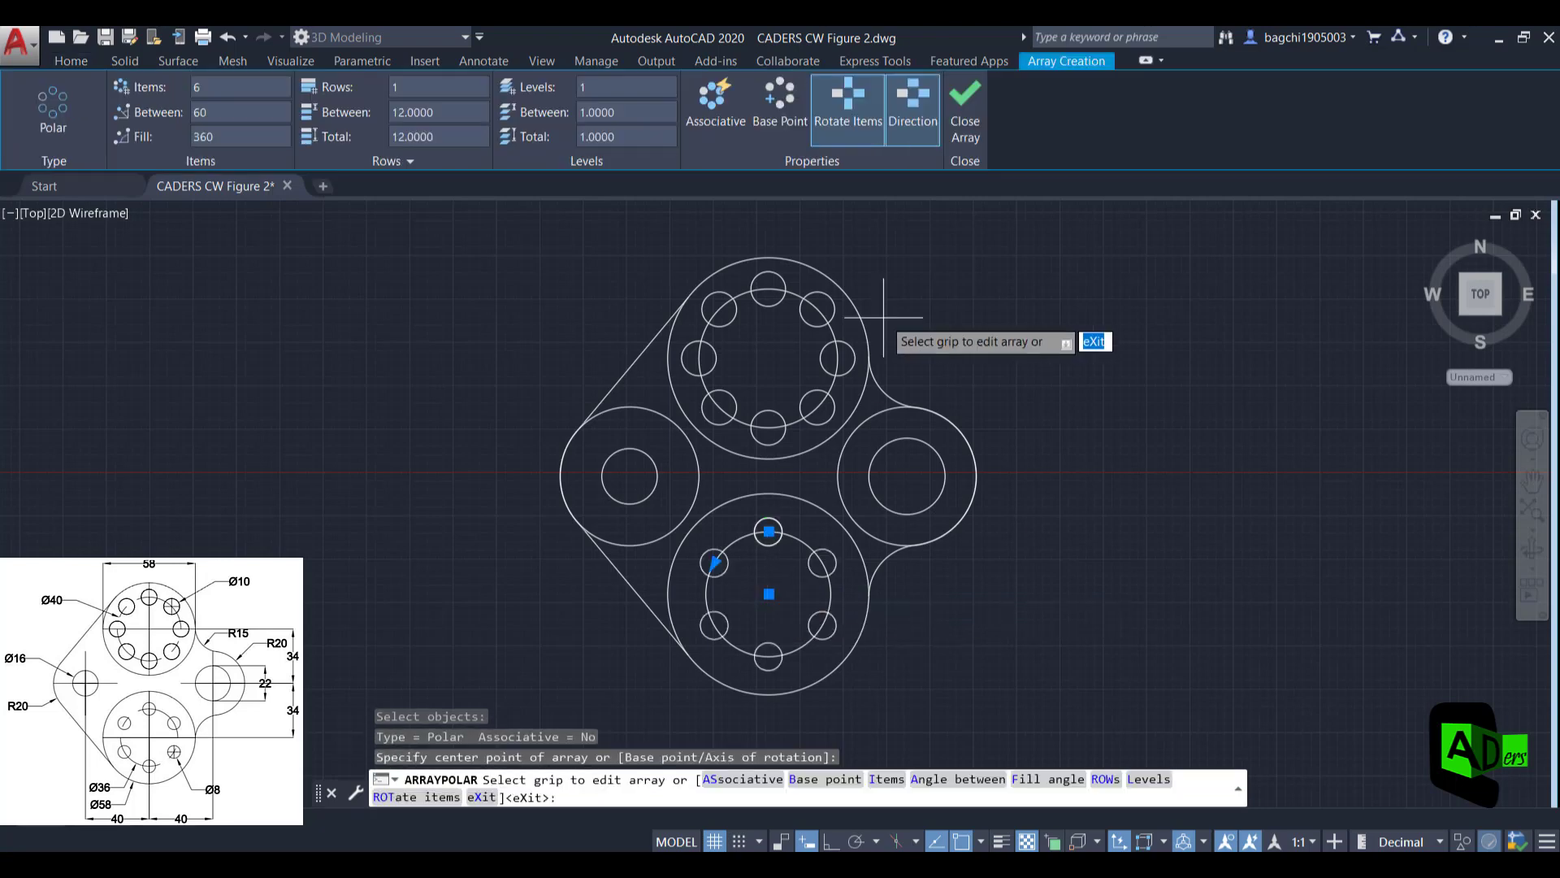
click(972, 145)
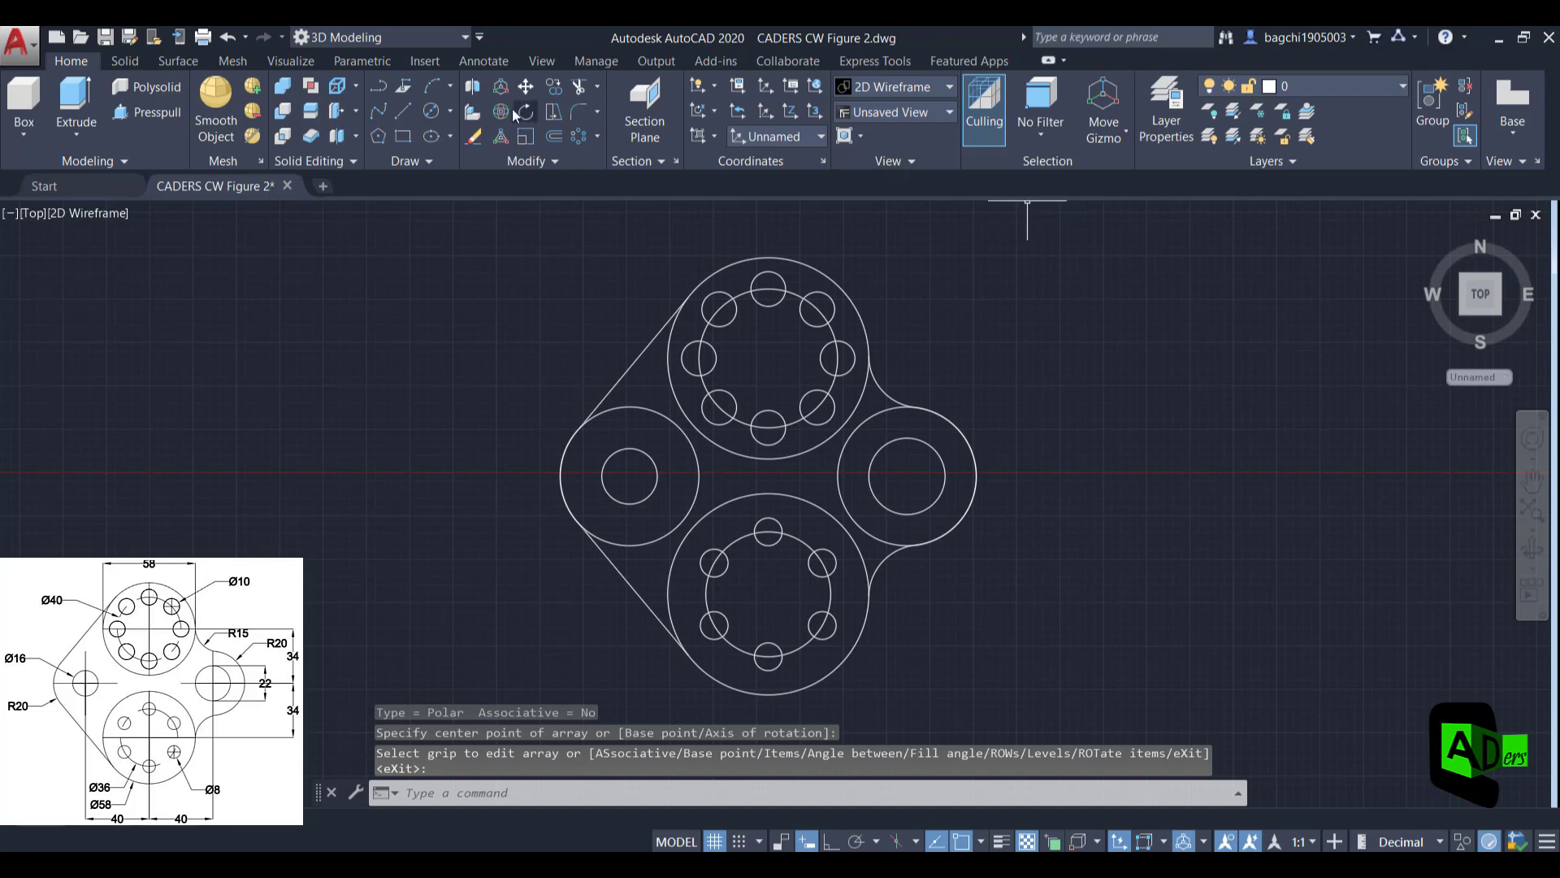
Trim away the inner arcs of the left and right R20 lobe circles, using all objects as cutting edges
mouse_move(1022, 290)
mouse_down()
mouse_move(634, 226)
mouse_move(575, 626)
mouse_move(1052, 559)
mouse_up()
key(space)
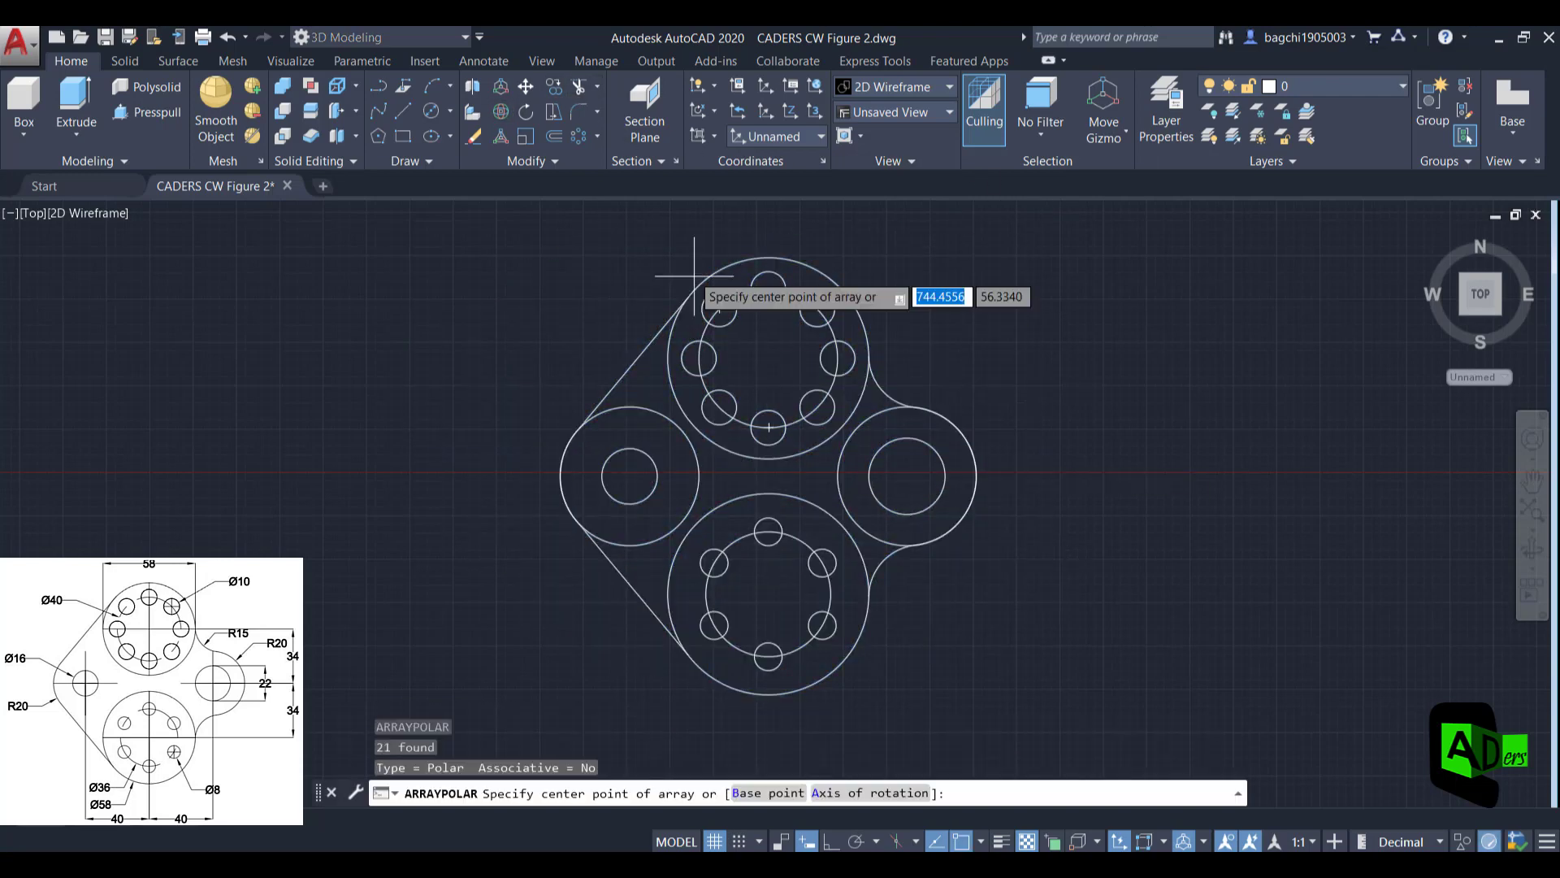
click(577, 87)
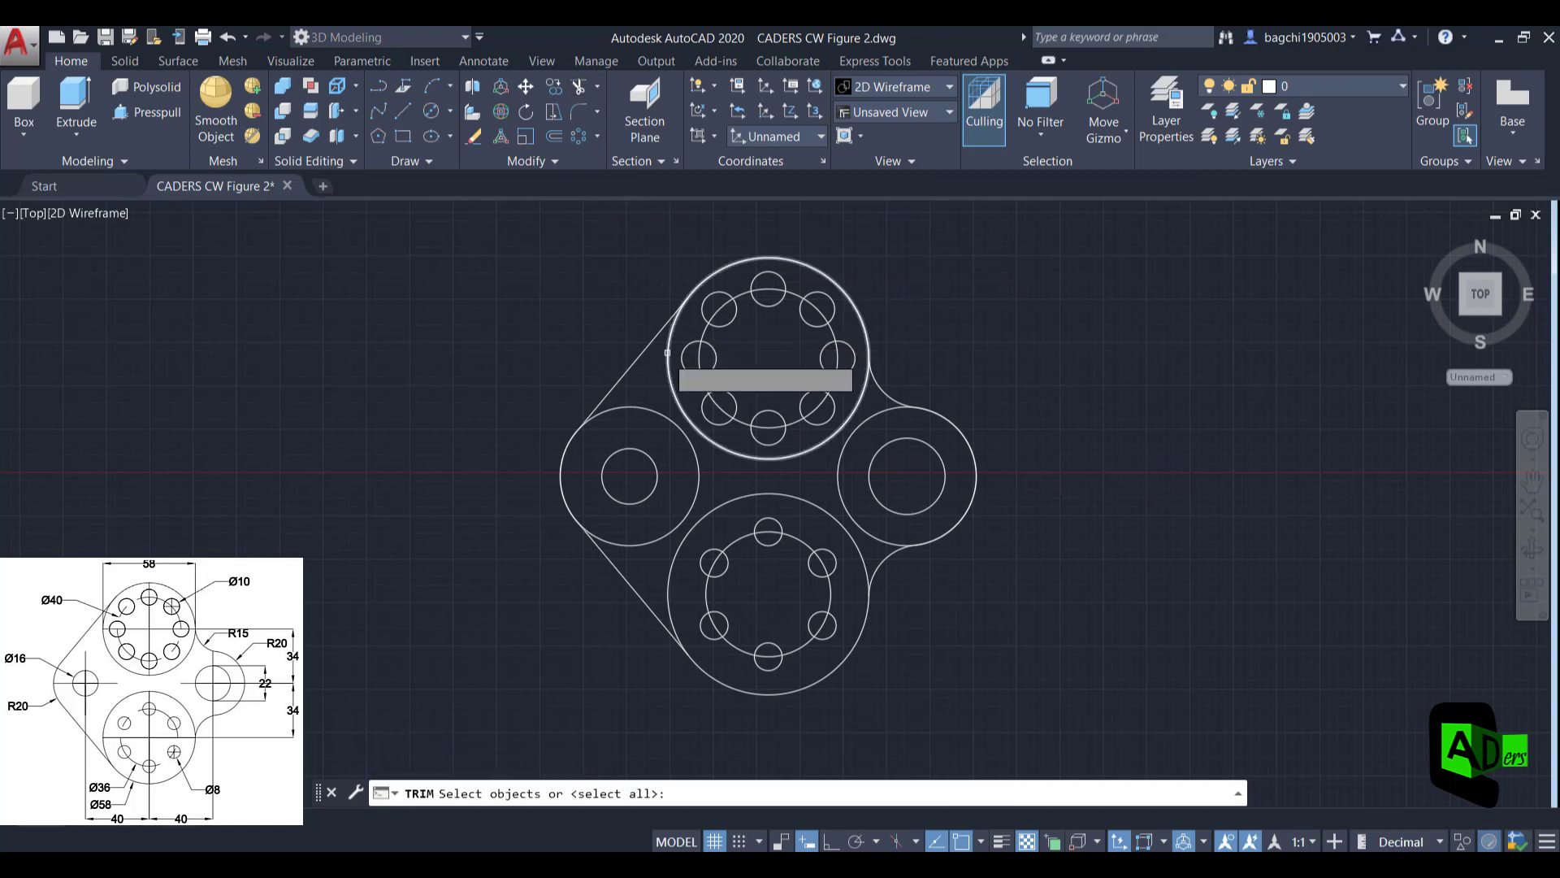
mouse_move(918, 233)
mouse_down()
mouse_move(695, 218)
mouse_move(559, 748)
mouse_move(1185, 452)
mouse_up()
key(space)
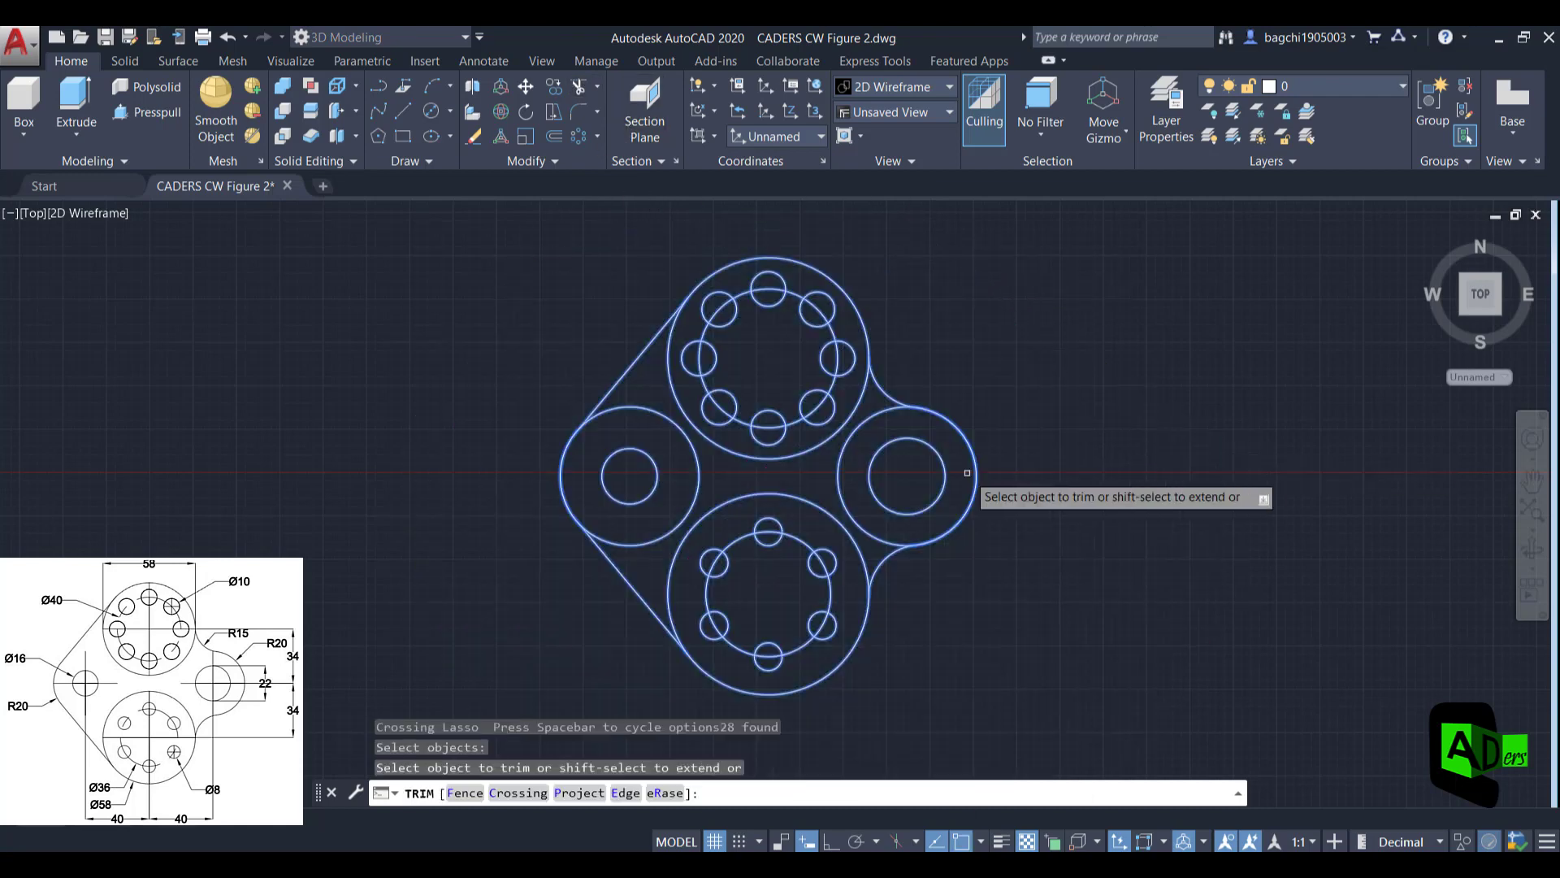
click(874, 418)
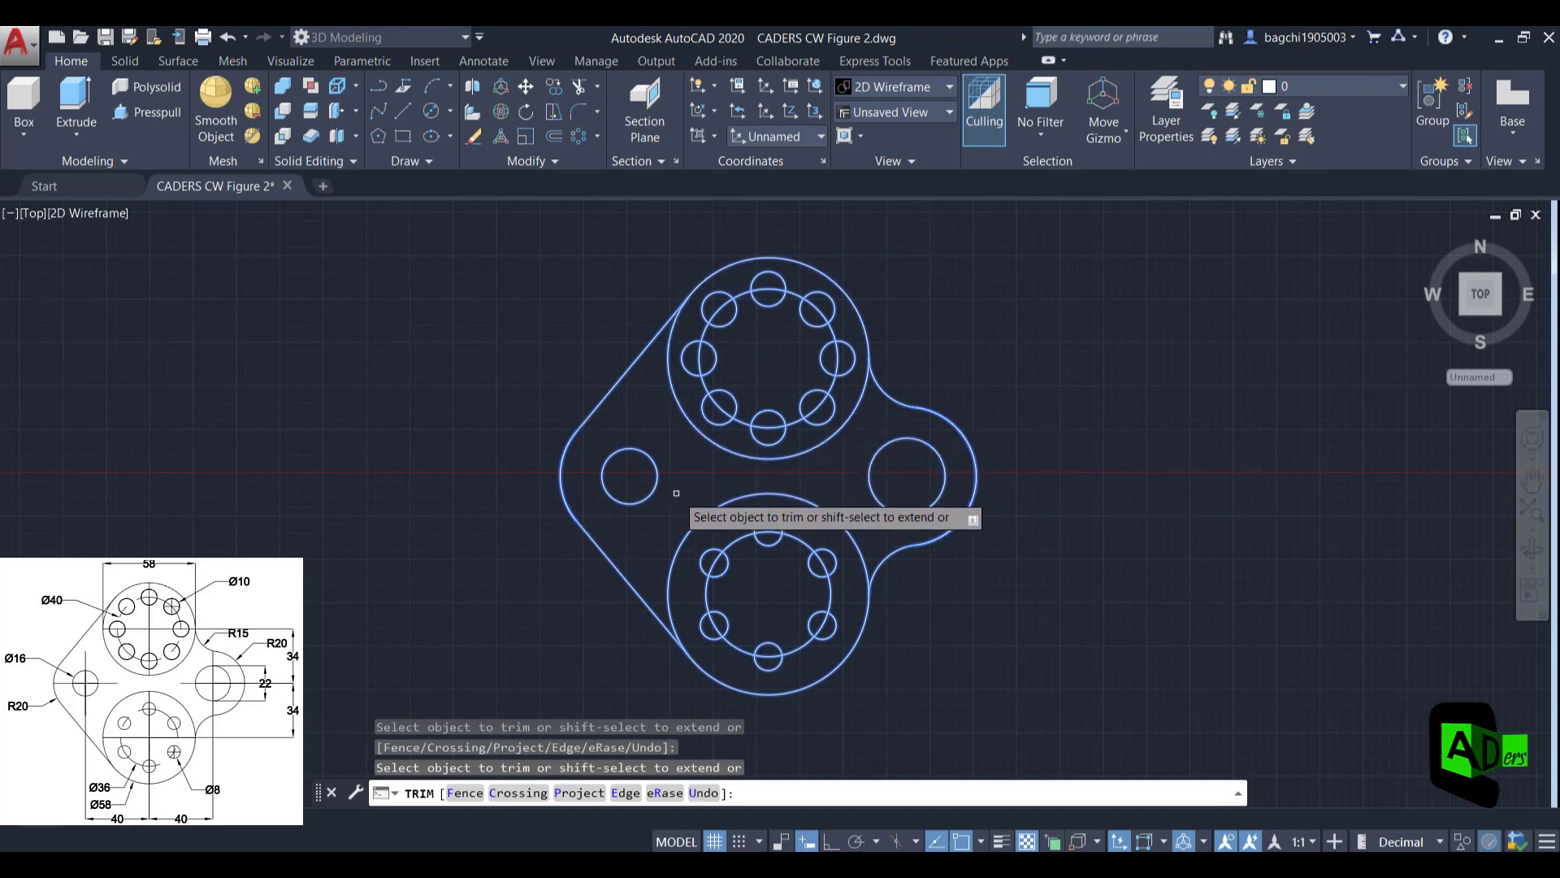
key(Escape)
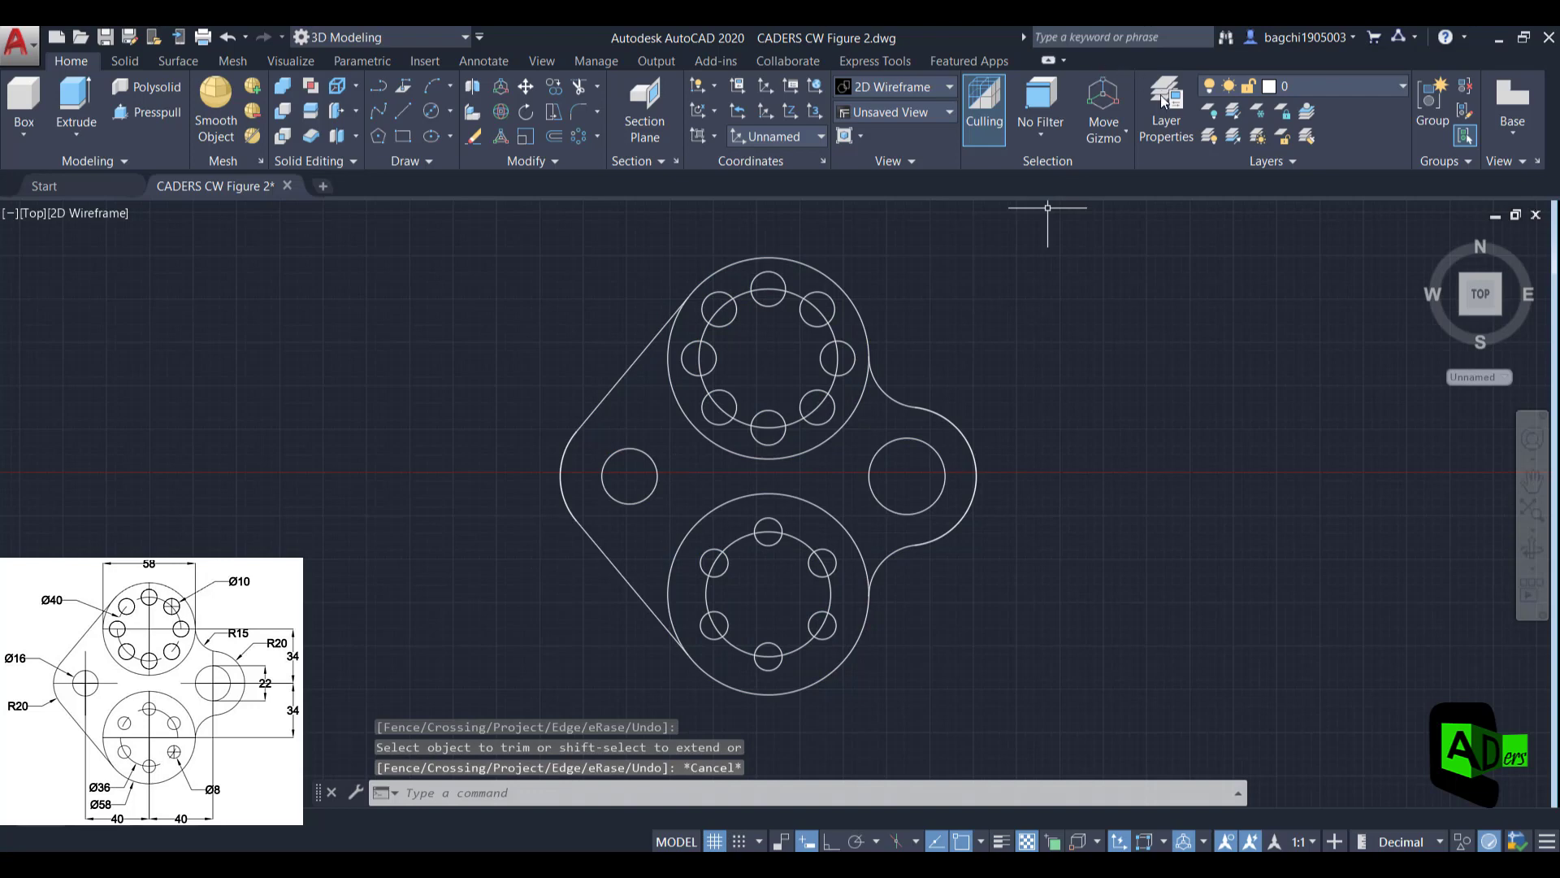
Set the linetype of the 40 mm and 36 mm pitch circles to the center linetype in the Drafting & Annotation workspace
click(816, 305)
click(801, 533)
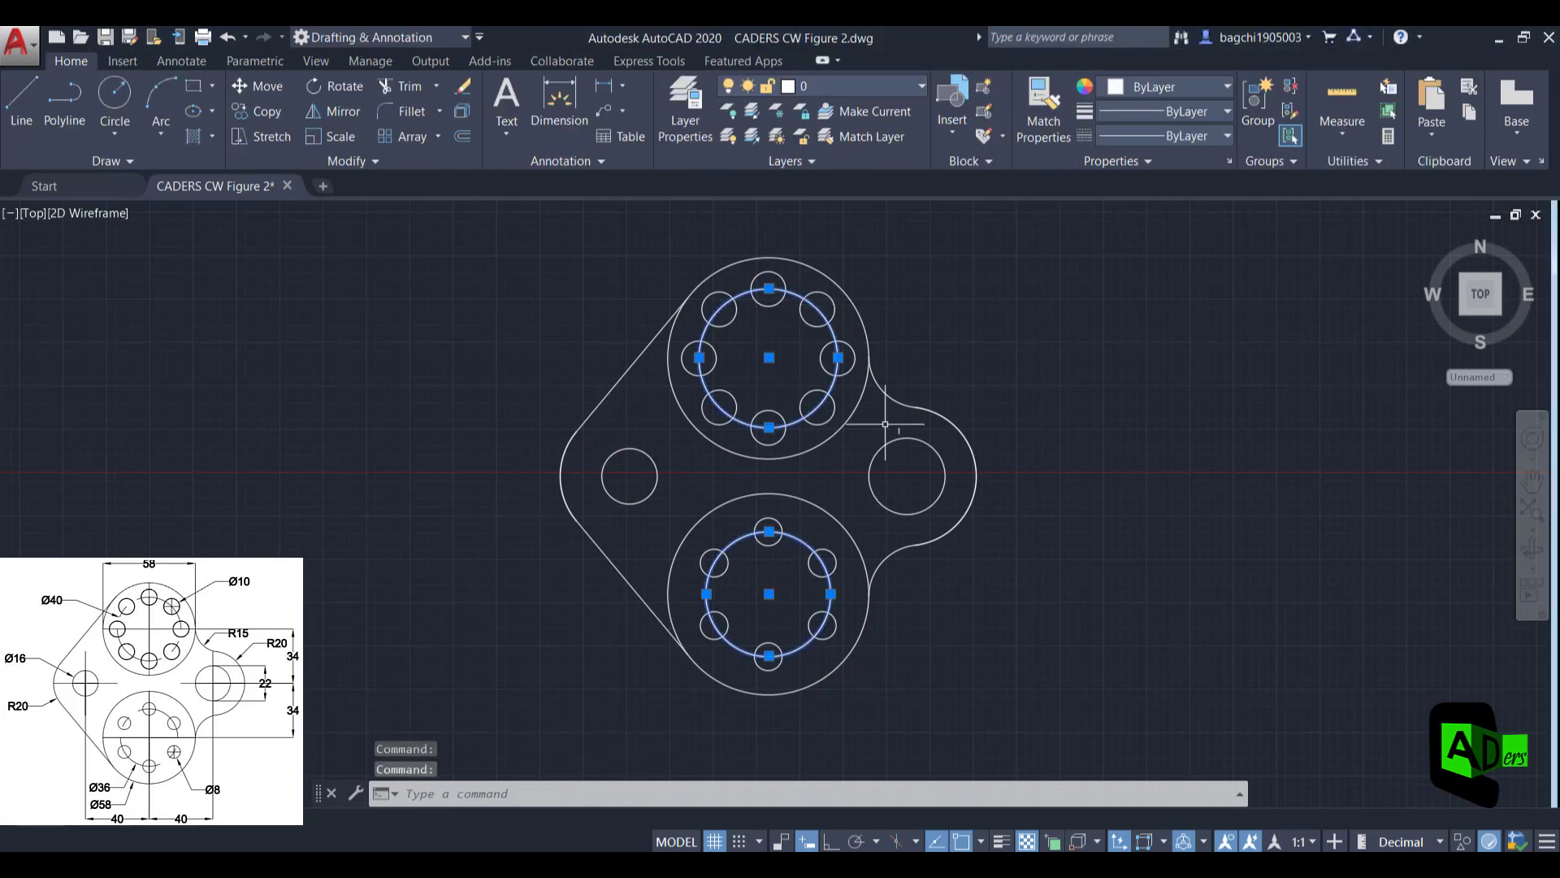
click(1123, 138)
click(1150, 207)
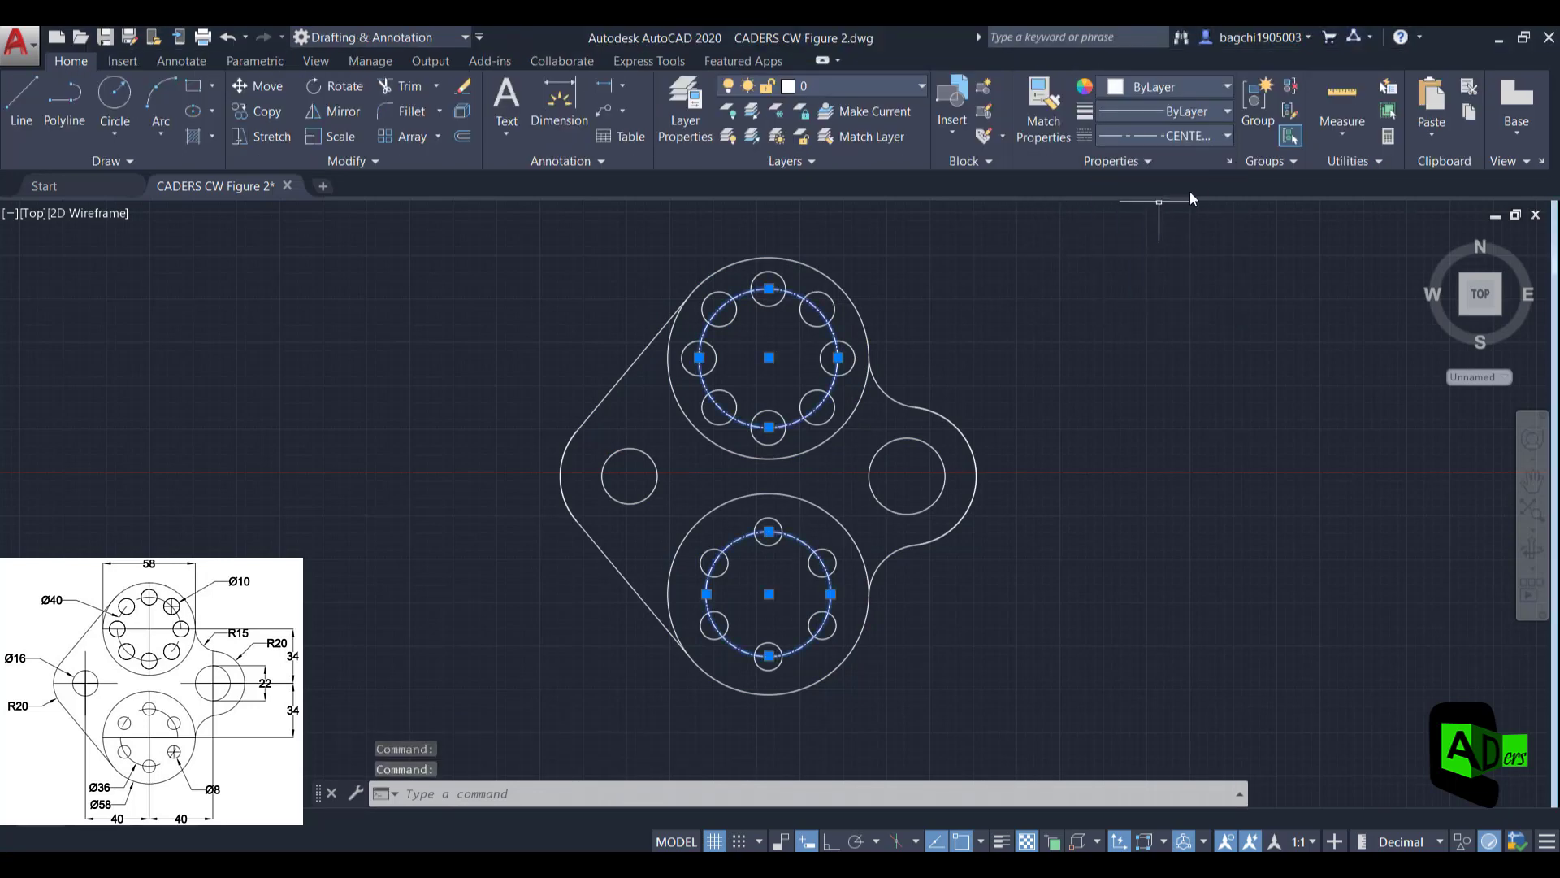
Add two aligned horizontal linear dimensions below the plate, from the left hole's center to the lower circle's center and on to the right hole's center
click(568, 96)
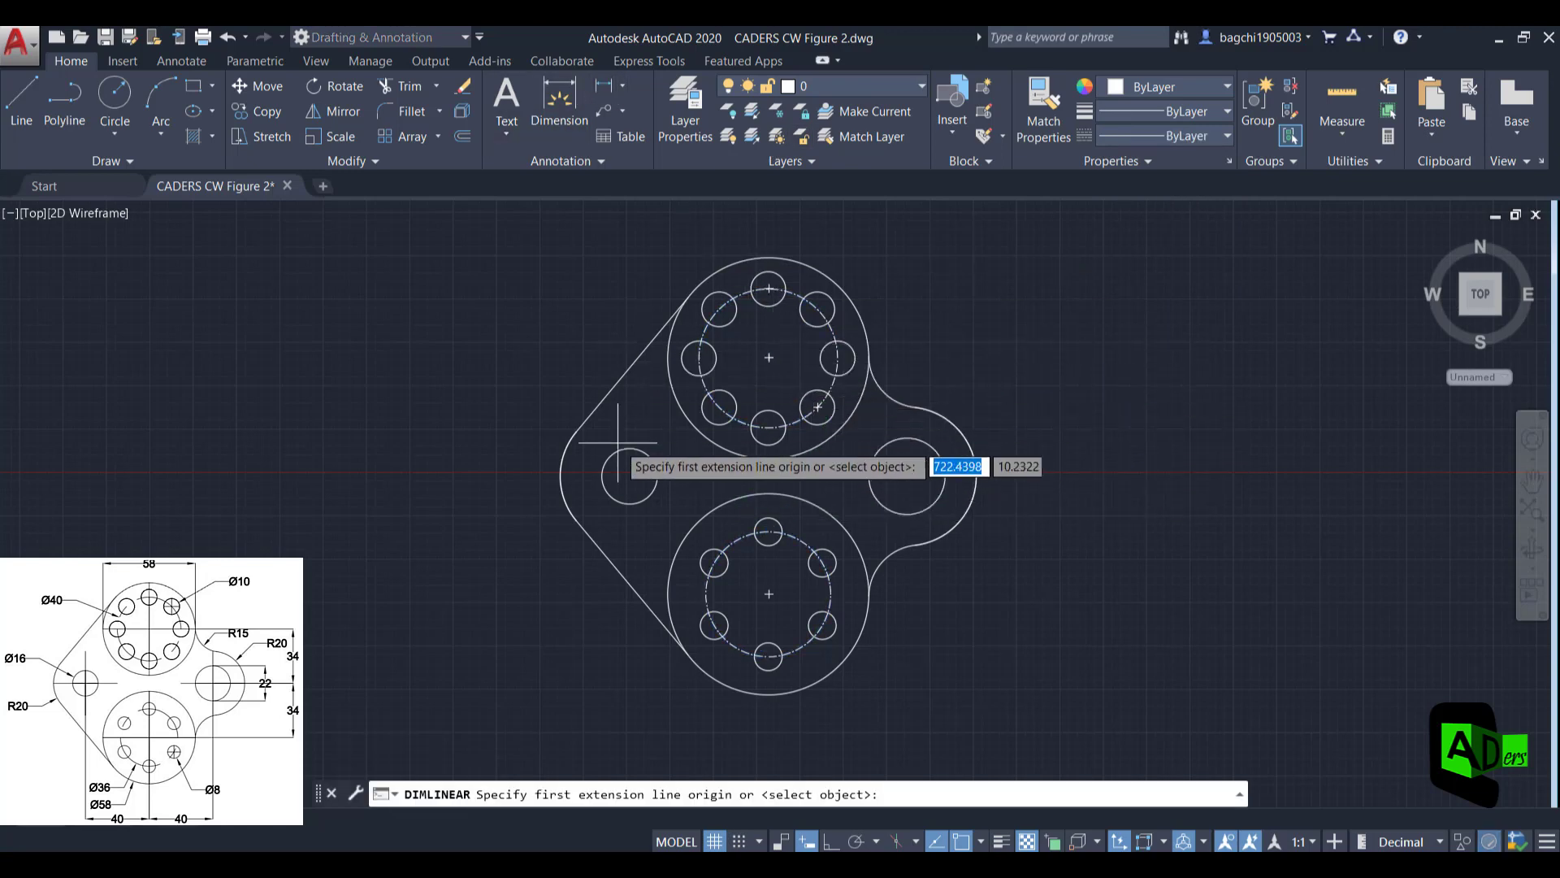
click(630, 475)
click(768, 593)
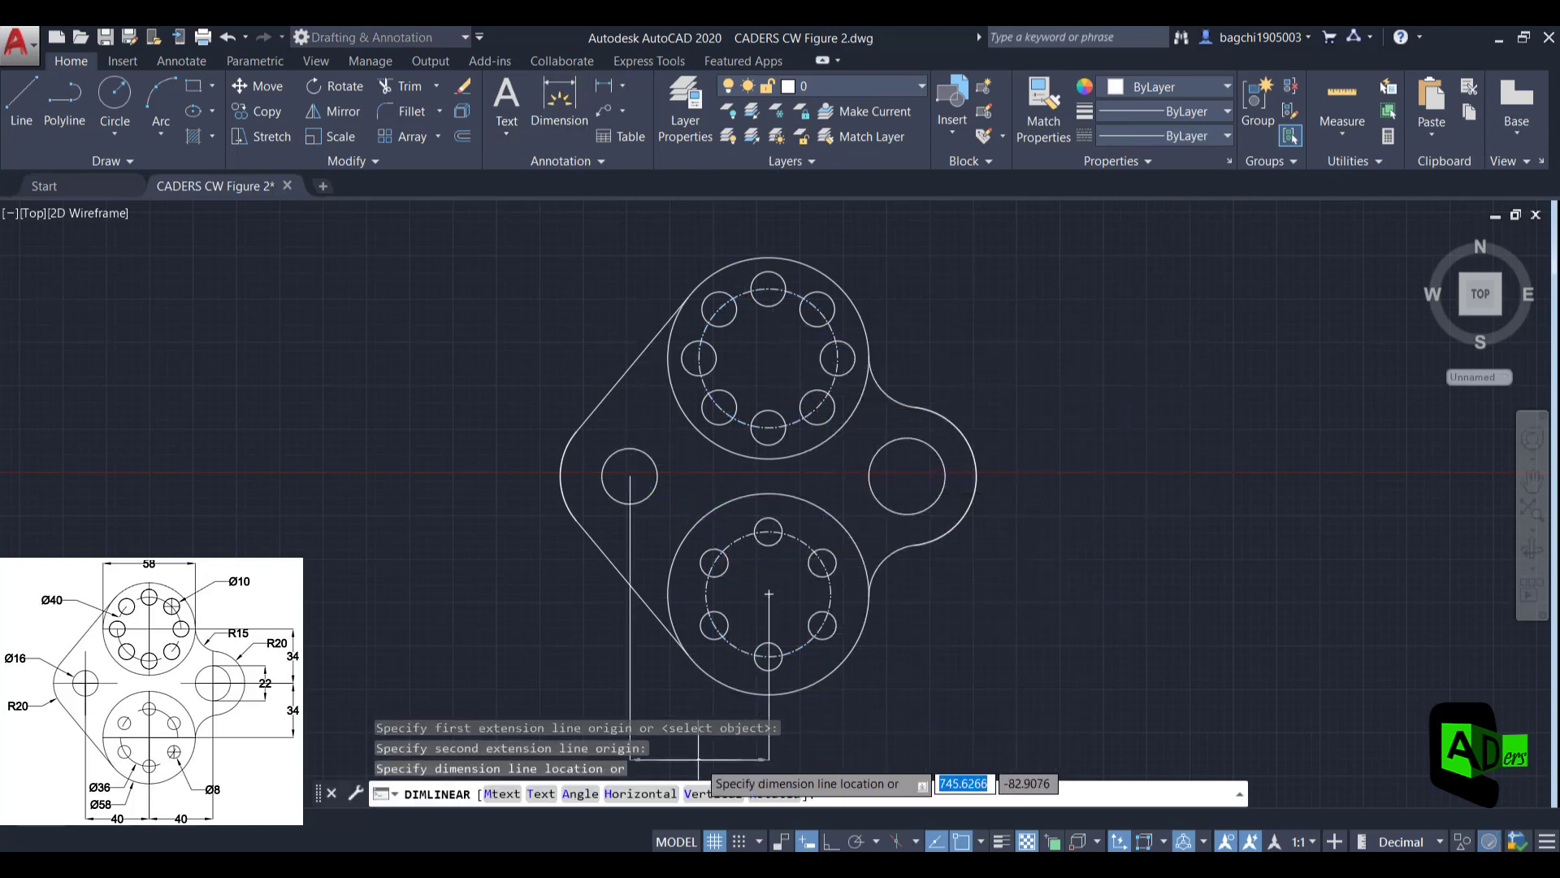
click(768, 760)
key(Return)
click(768, 593)
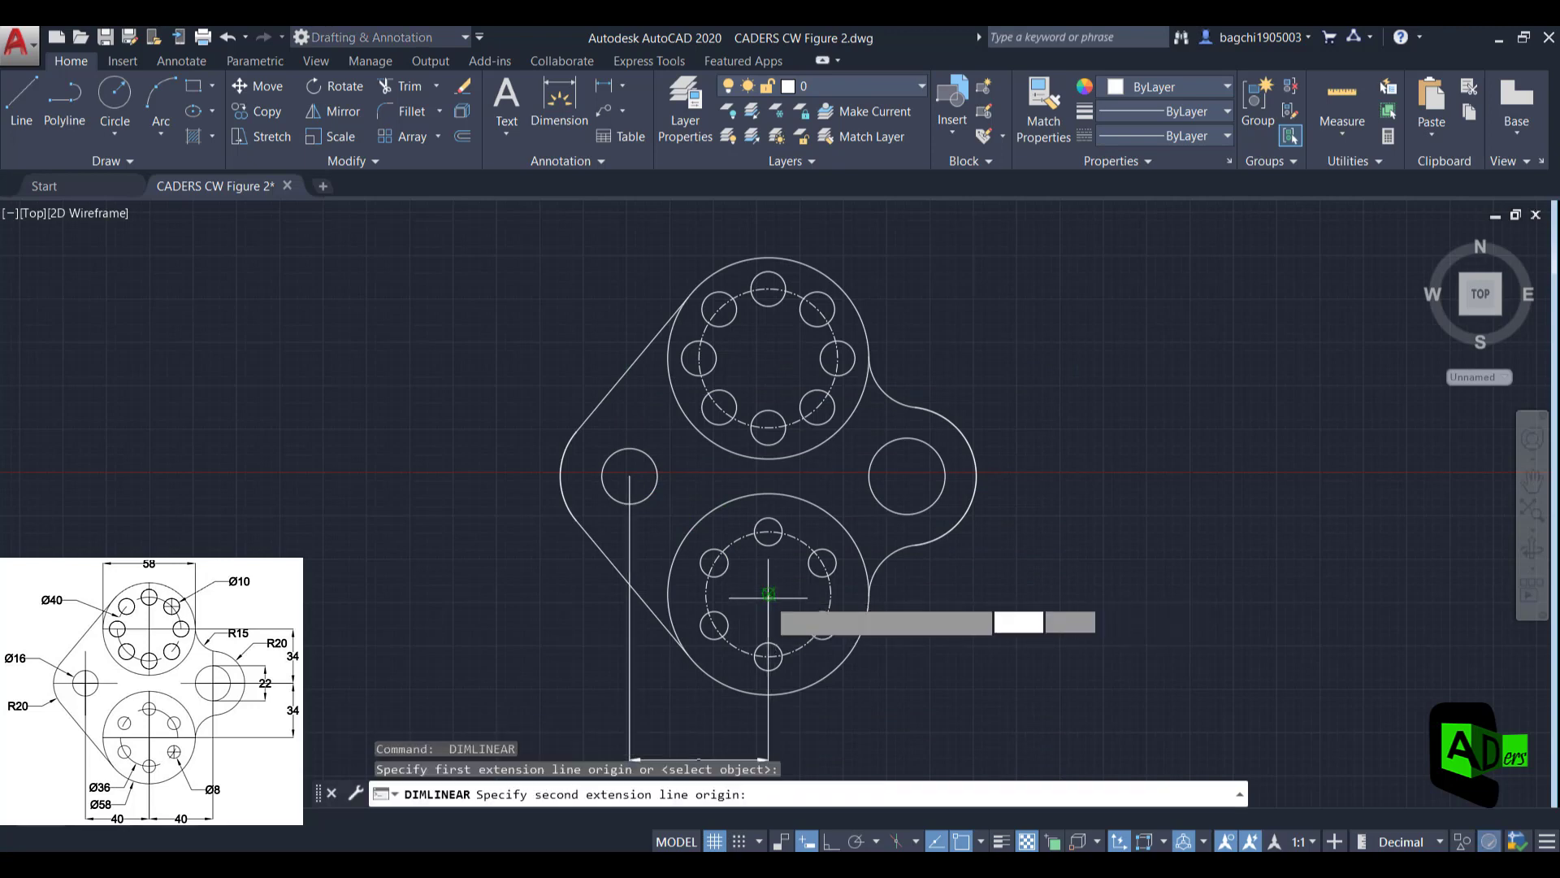
click(906, 476)
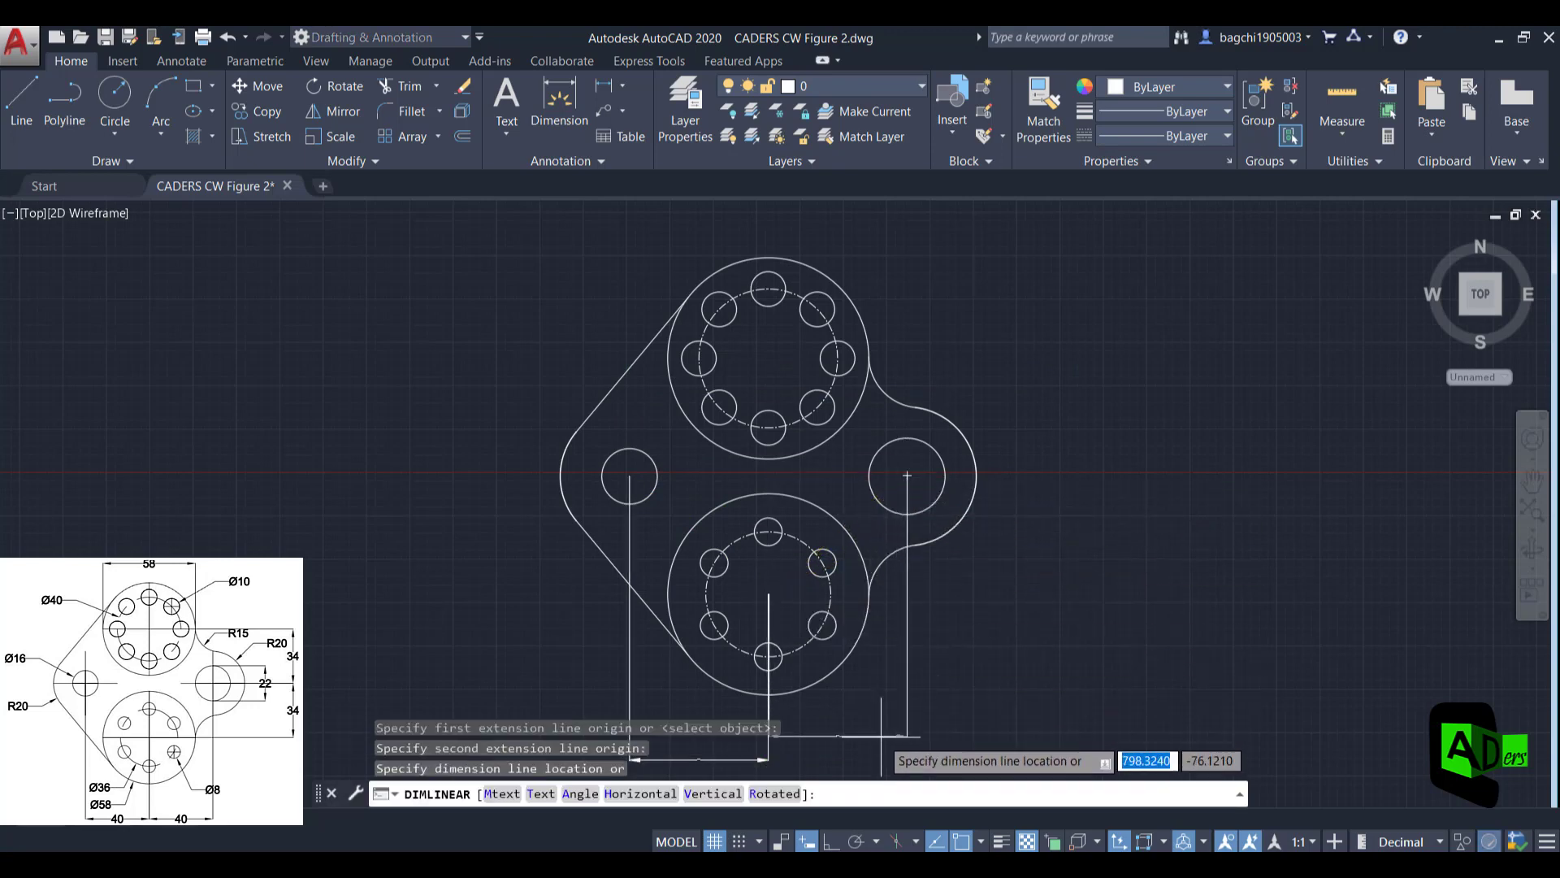
click(856, 758)
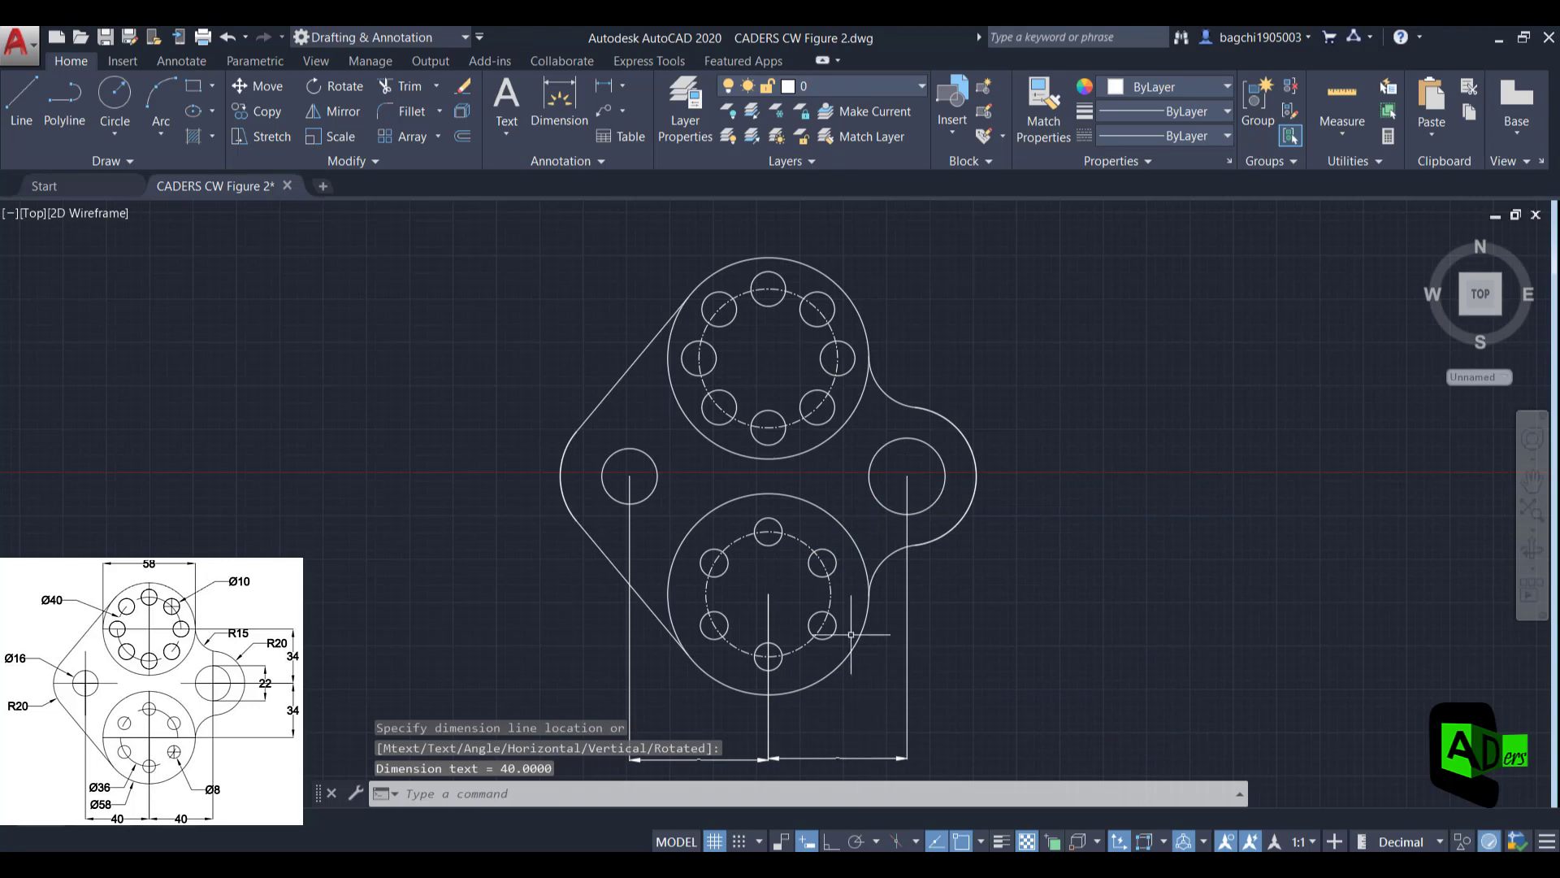
Add two aligned vertical linear dimensions beside the right lobe, from the right hole's center to the upper and lower 58 mm circles' centers
key(Return)
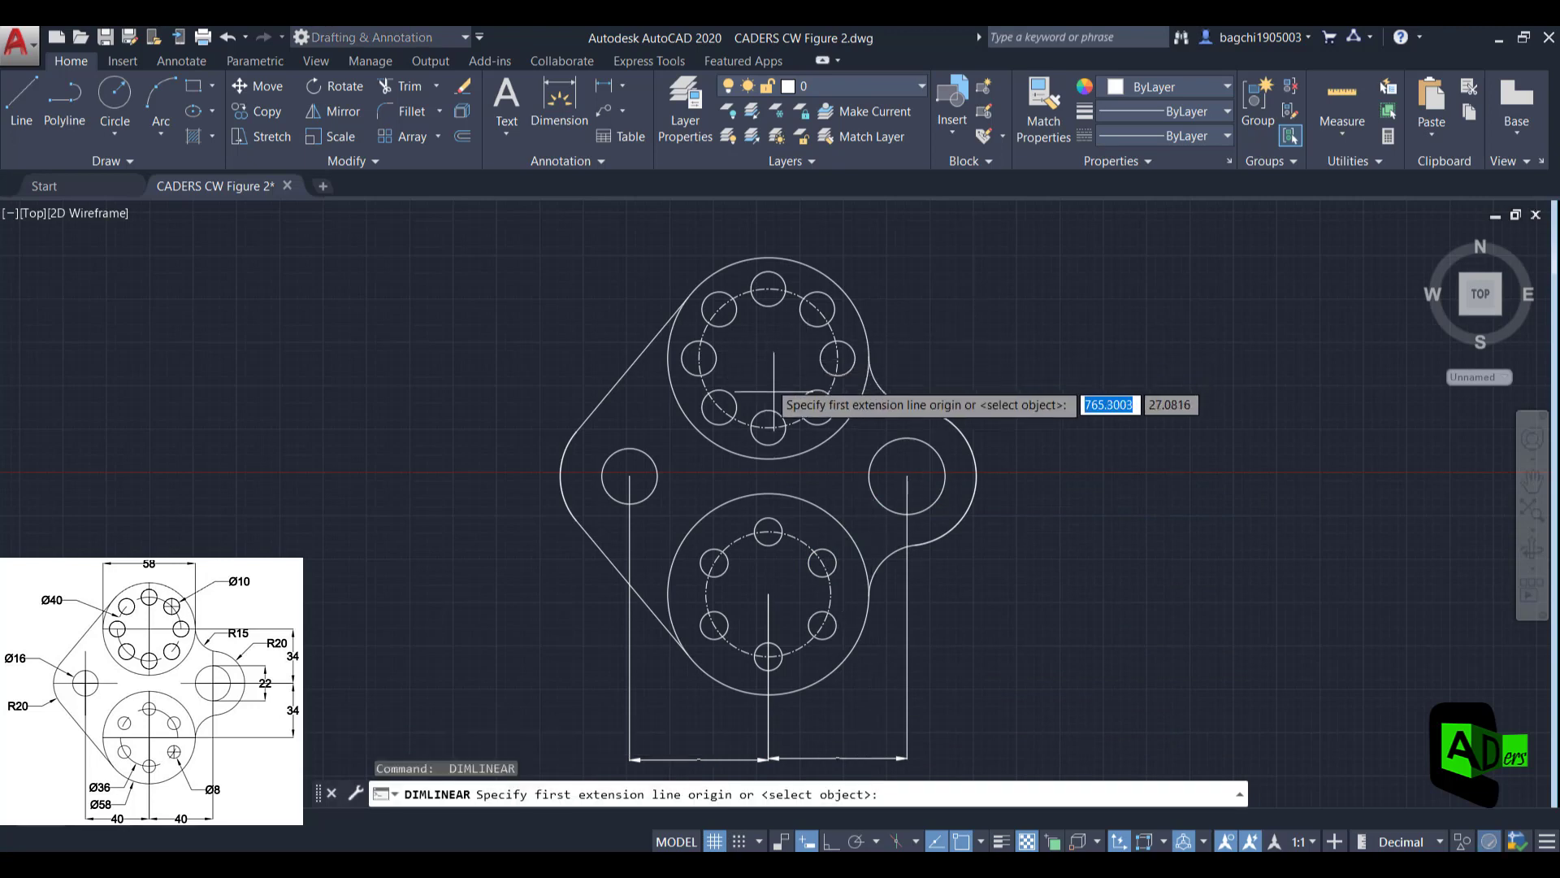
click(768, 357)
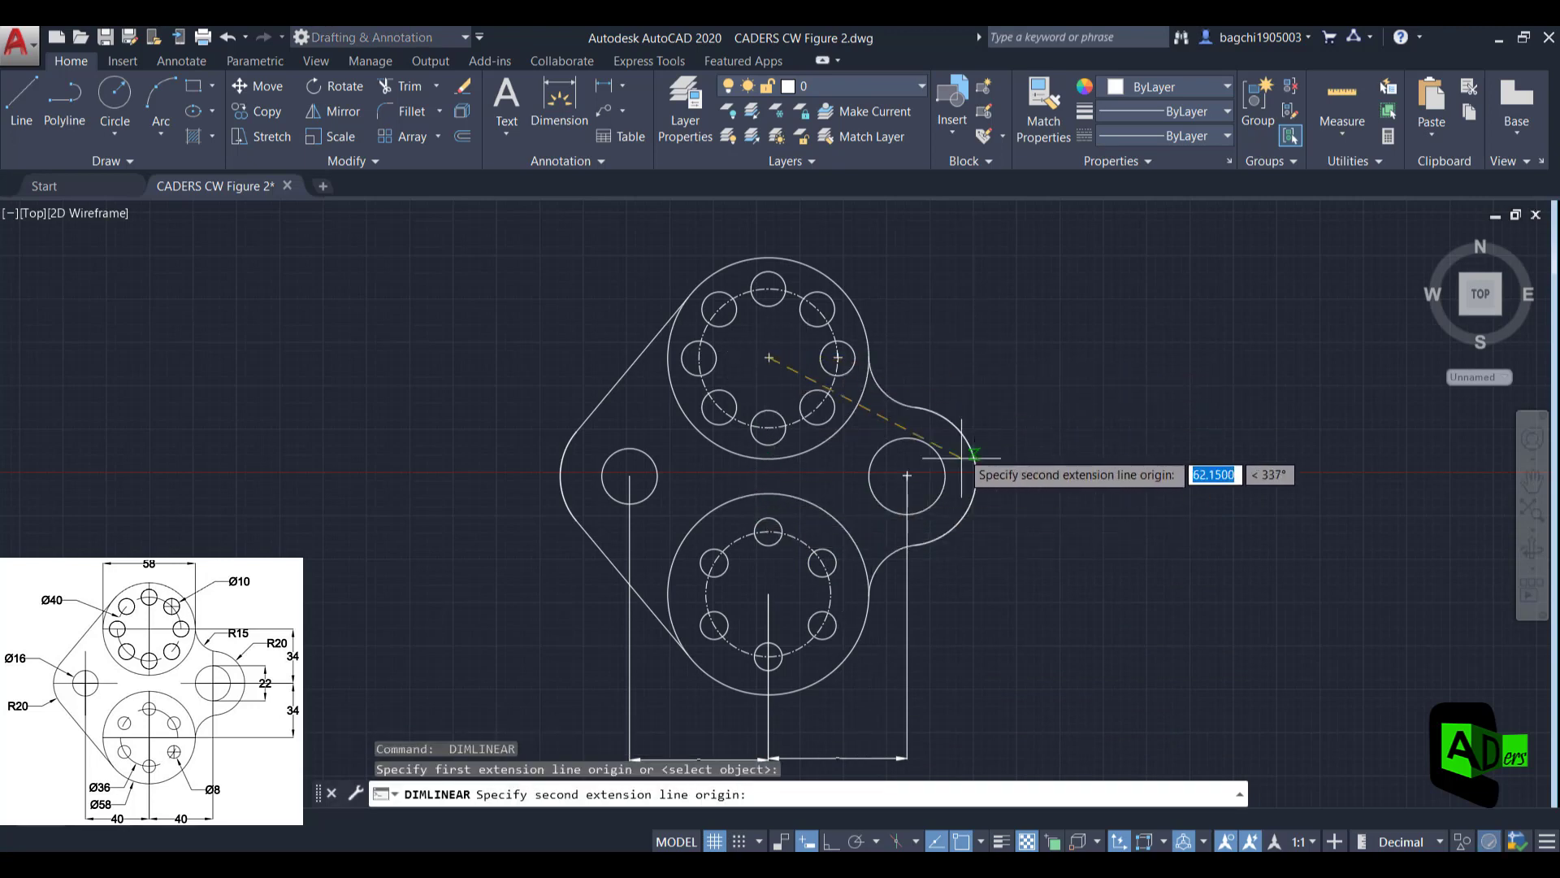
click(906, 476)
click(1064, 409)
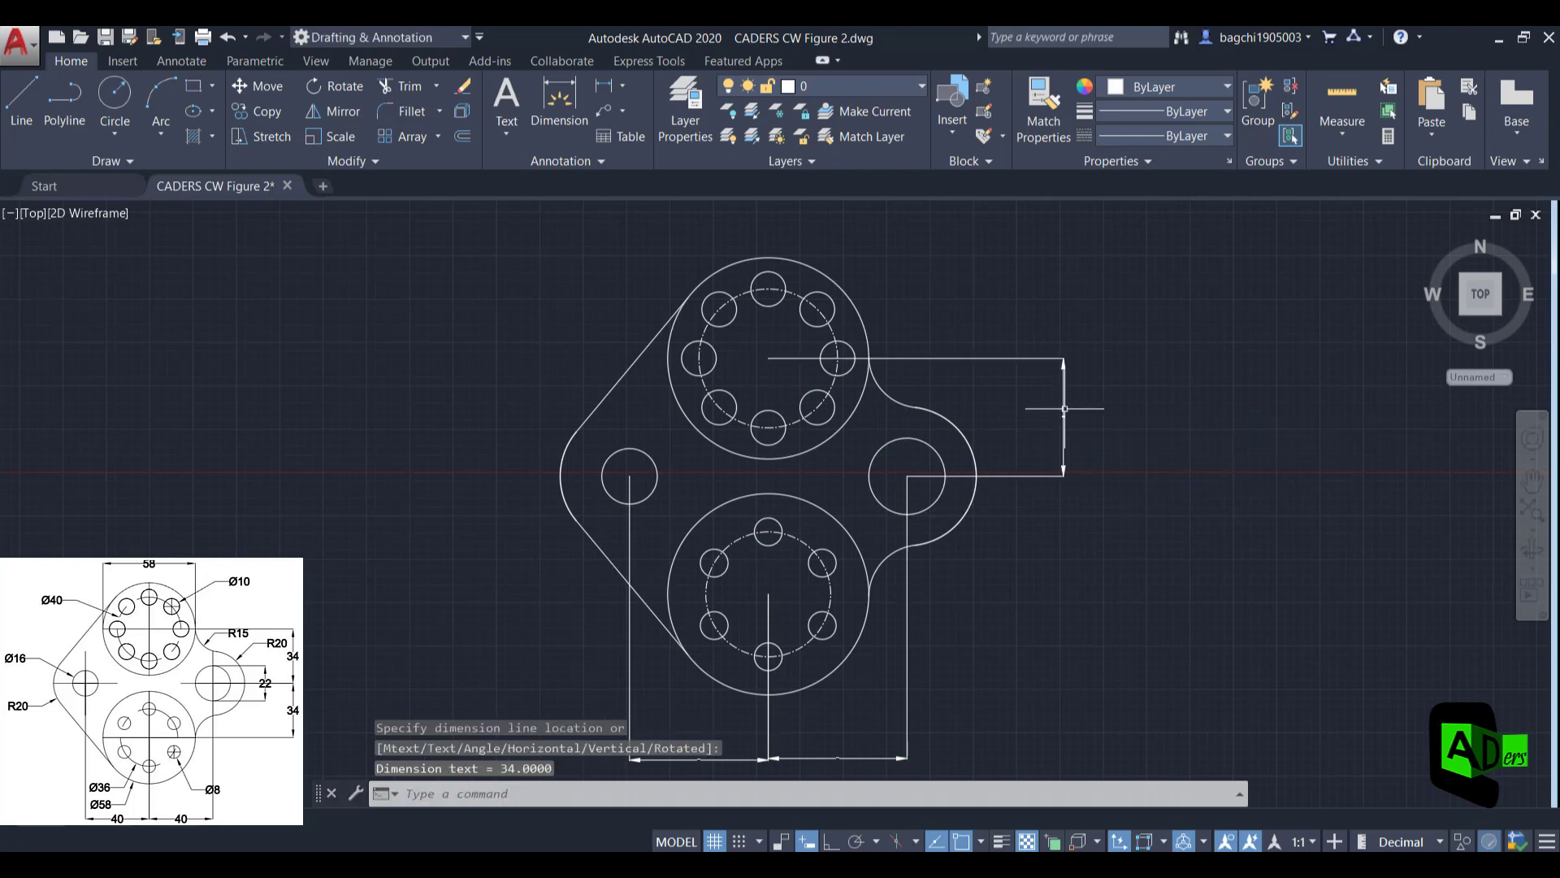
key(Return)
click(906, 476)
click(768, 594)
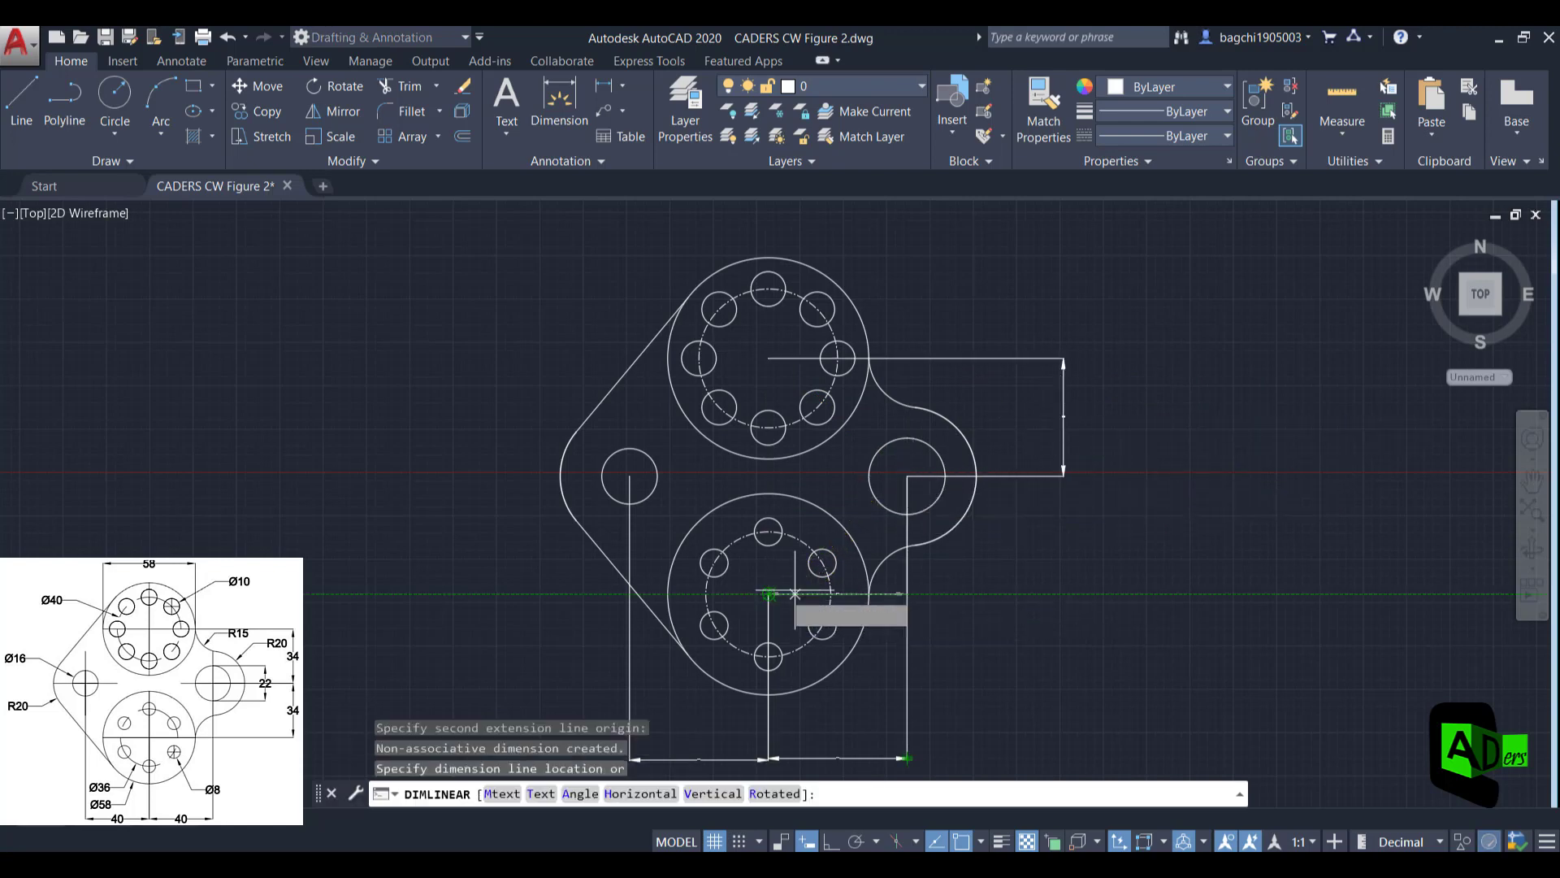
click(1063, 558)
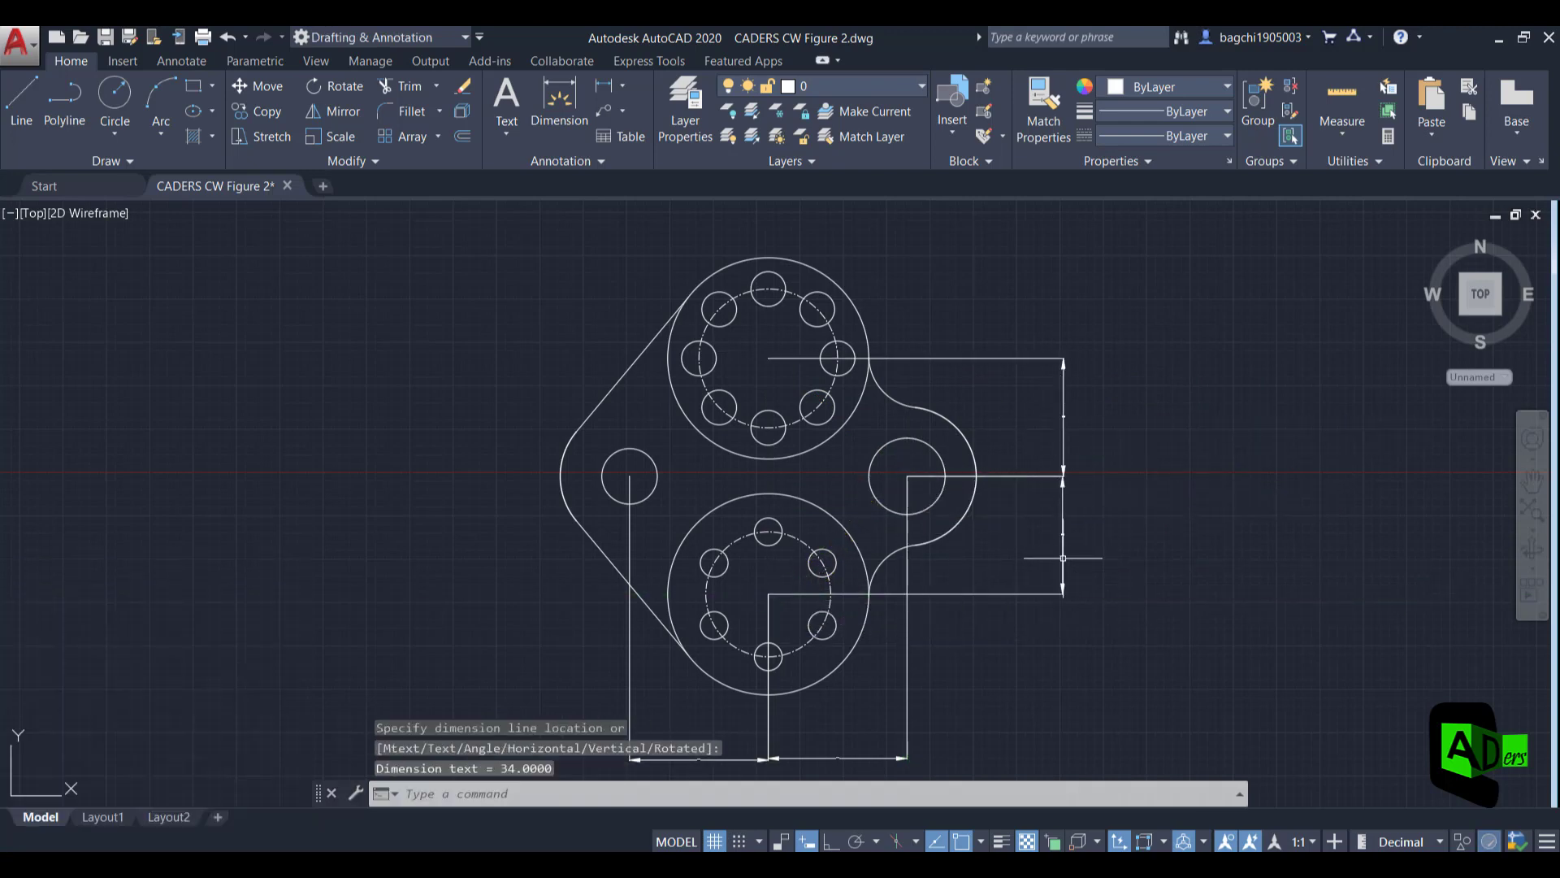
Add a vertical linear dimension across the right lobe's hole, between its top and bottom quadrants, placed just outside the lobe
key(Return)
click(905, 437)
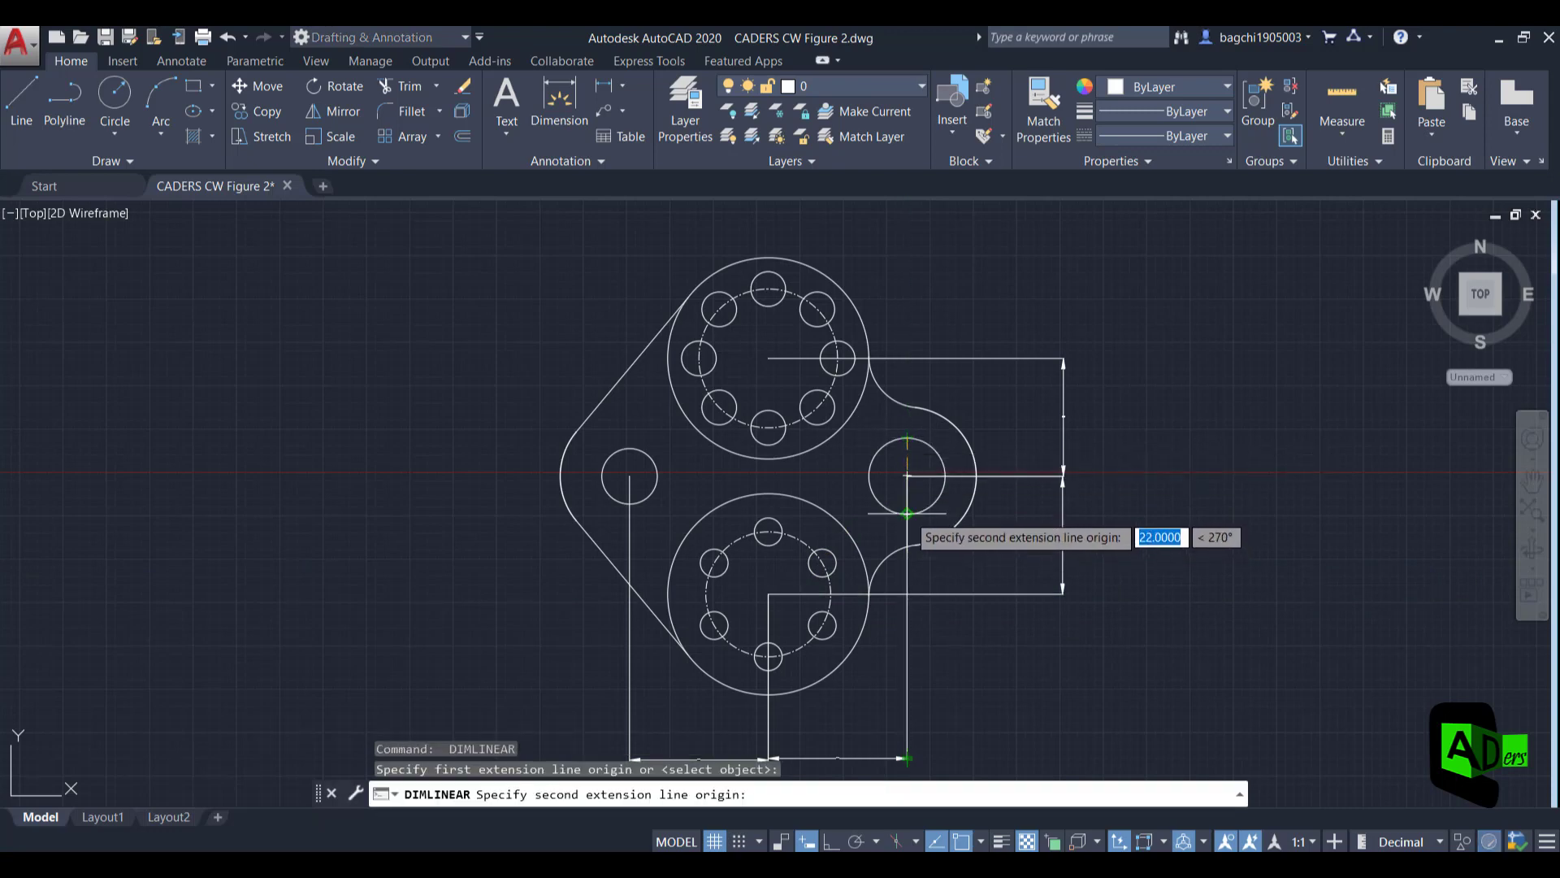
click(906, 476)
click(1017, 507)
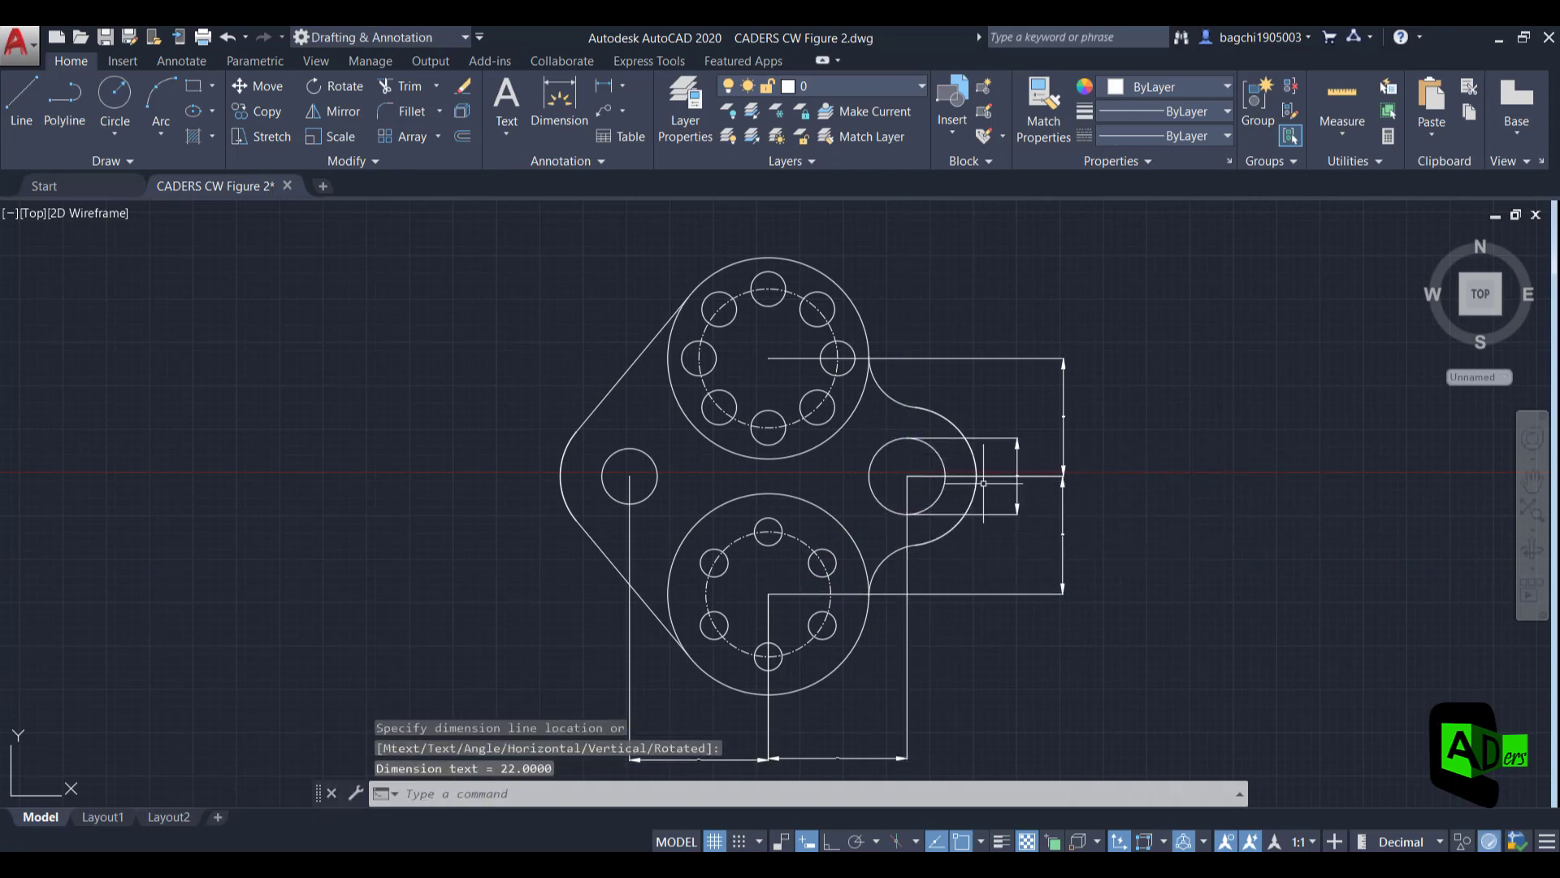
Add a horizontal linear dimension across the upper large circle between its left and right quadrants, placed above the plate
key(Return)
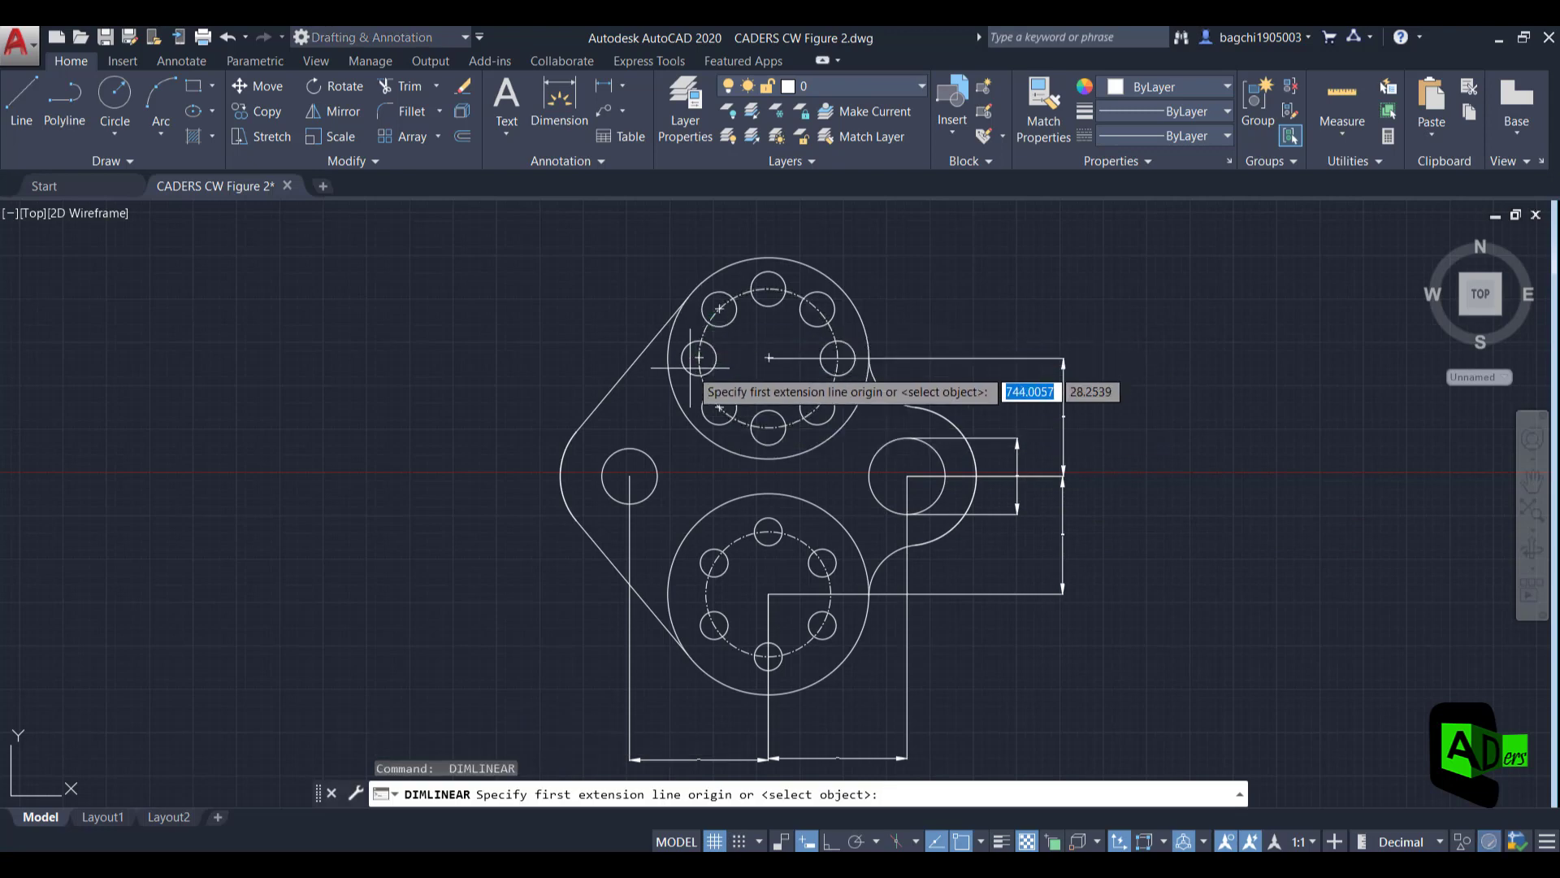
click(669, 357)
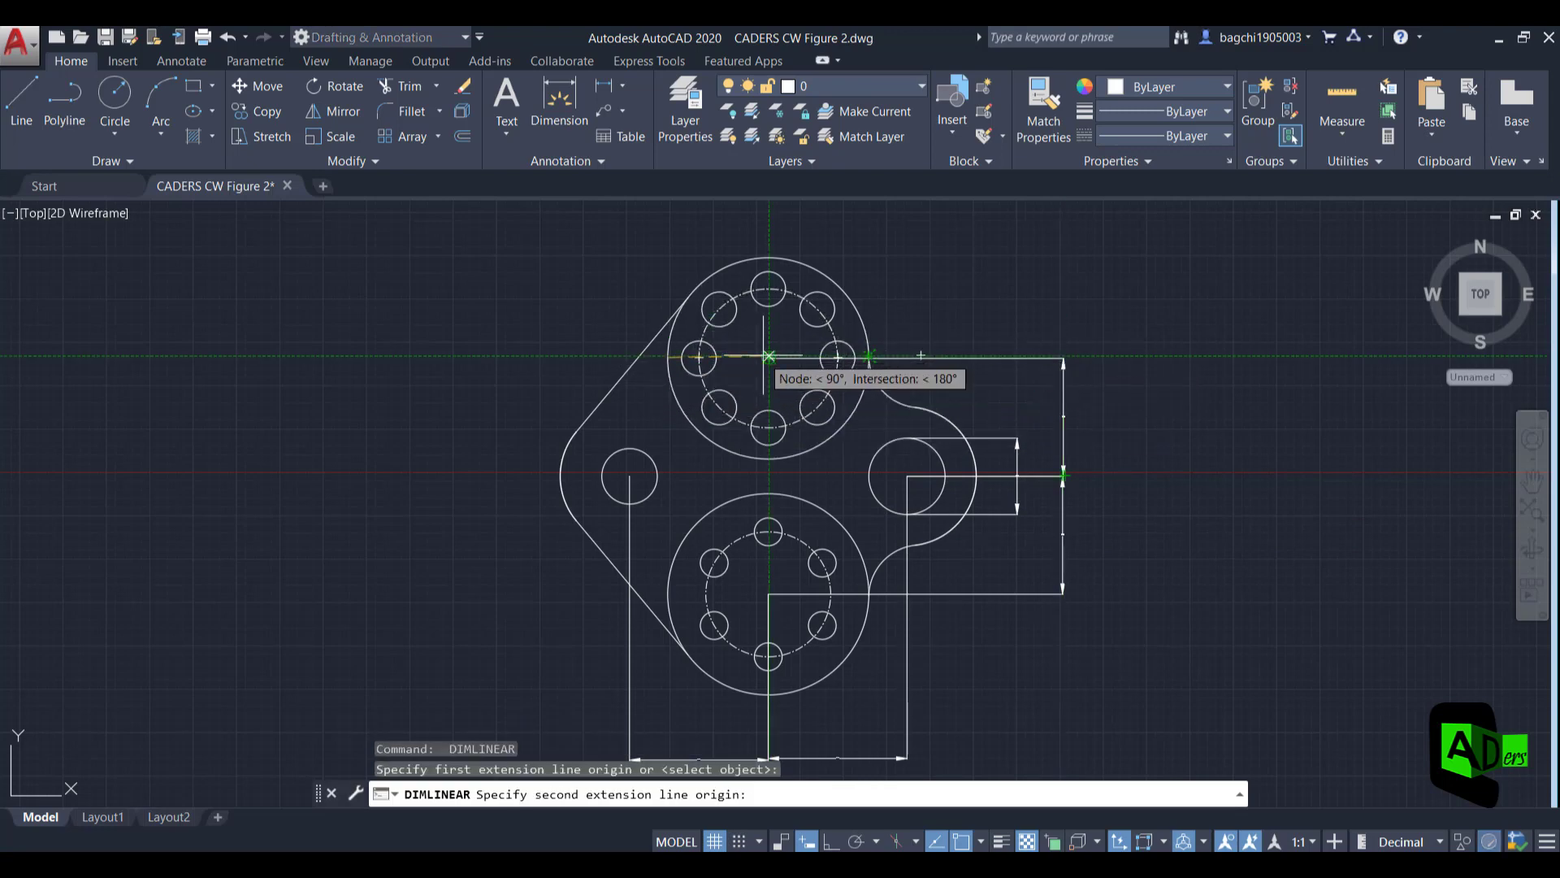
click(869, 358)
click(768, 219)
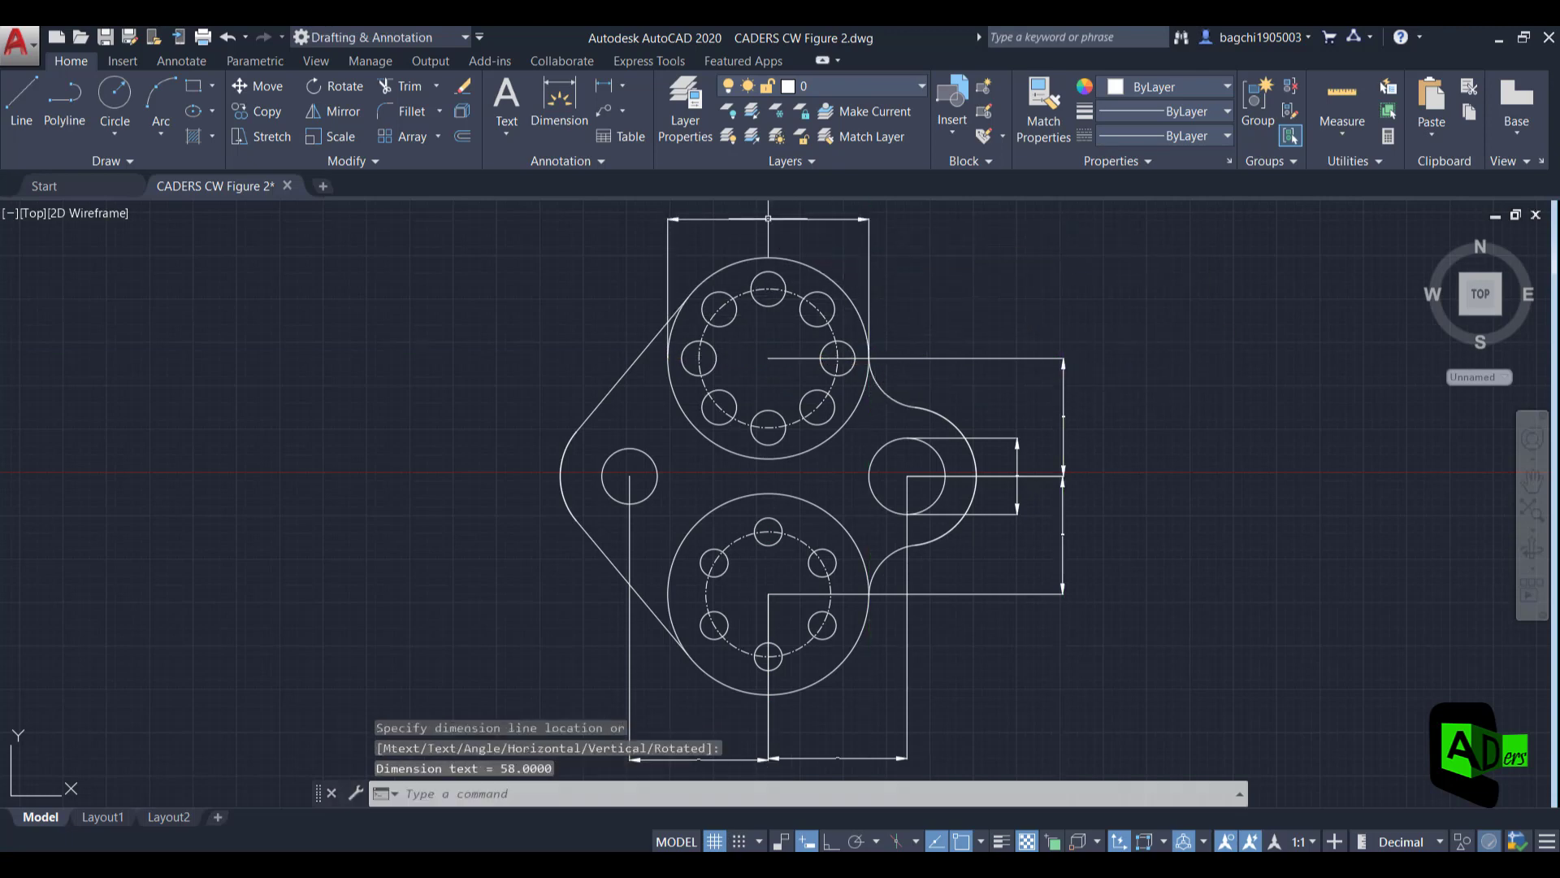
Add radius dimensions to the left lobe's hole and its outer arc, placing both leaders outside the plate's left side
click(622, 86)
click(643, 286)
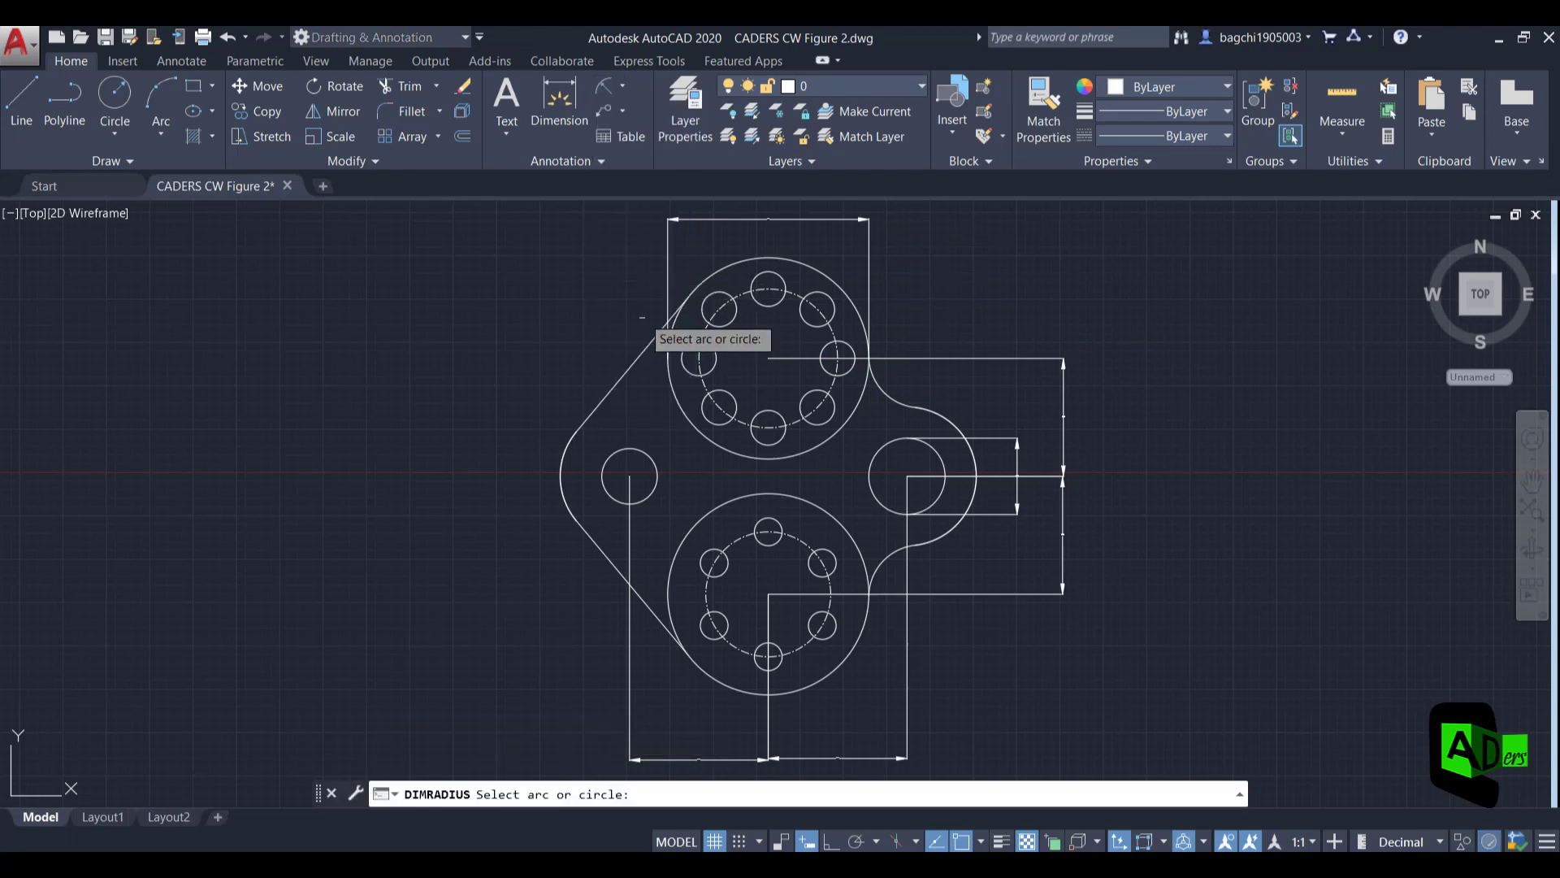
click(611, 453)
click(519, 362)
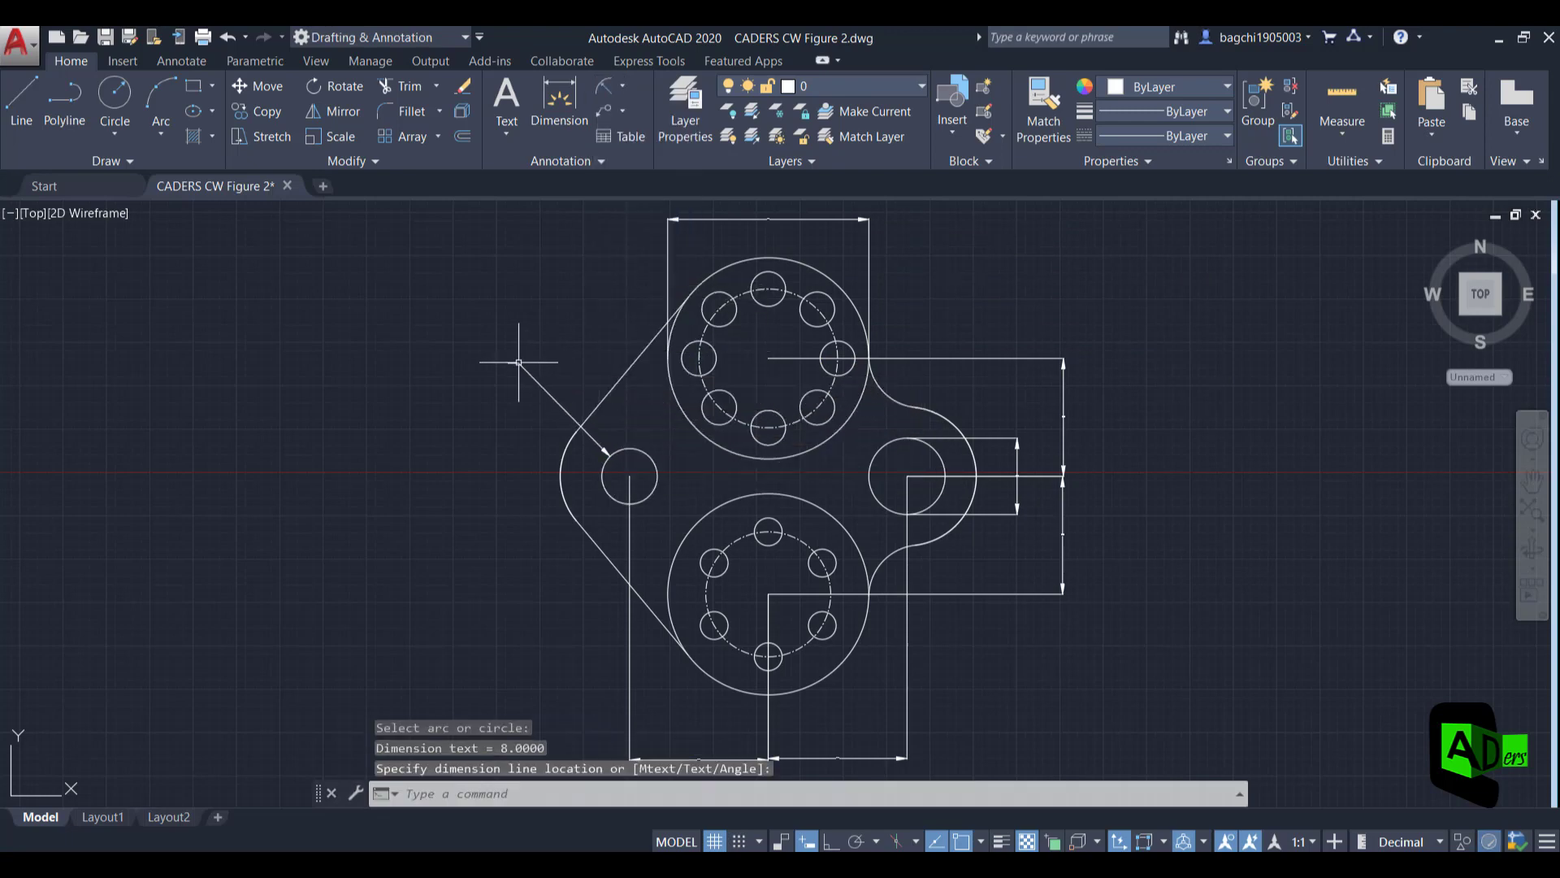
key(Return)
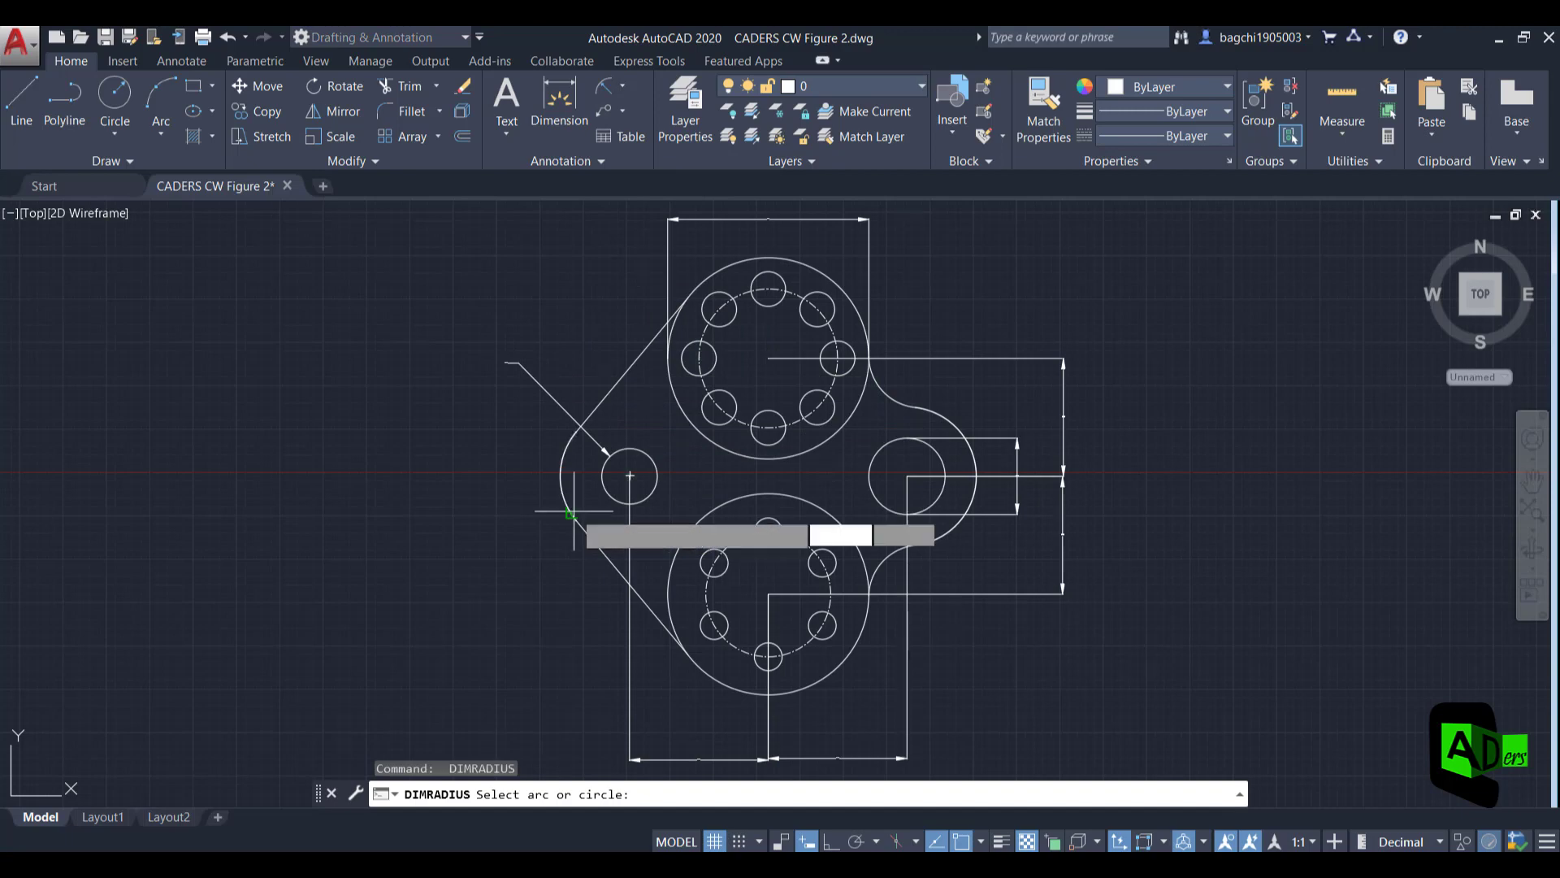
click(569, 512)
click(439, 549)
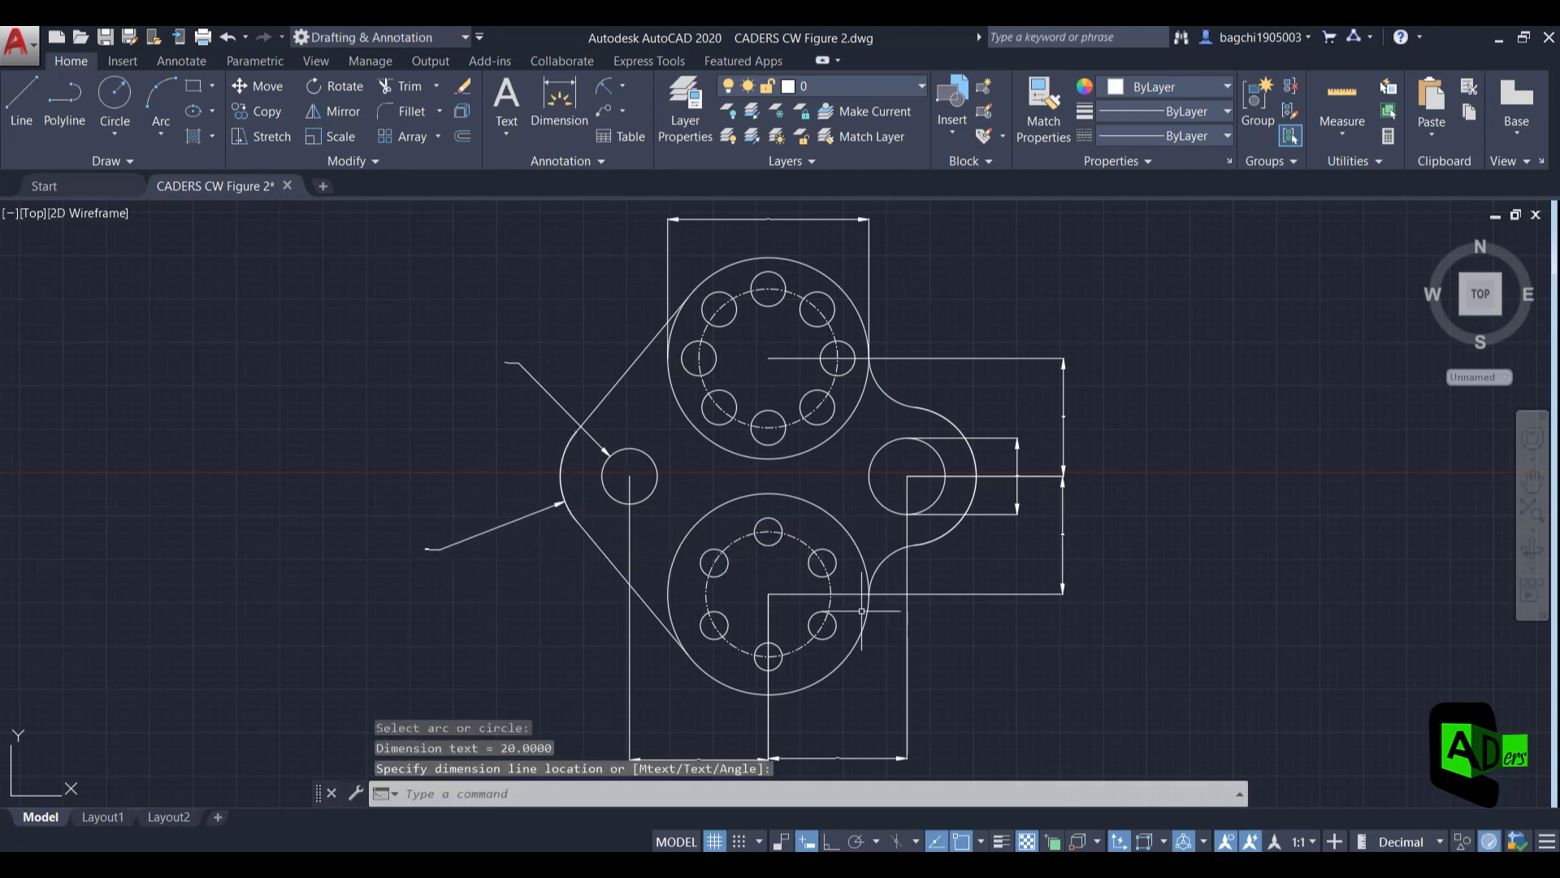
Add radius dimensions to the lower hole pattern's pitch circle and the lower large circle, with leaders ending outside the plate's lower left
key(Return)
click(718, 632)
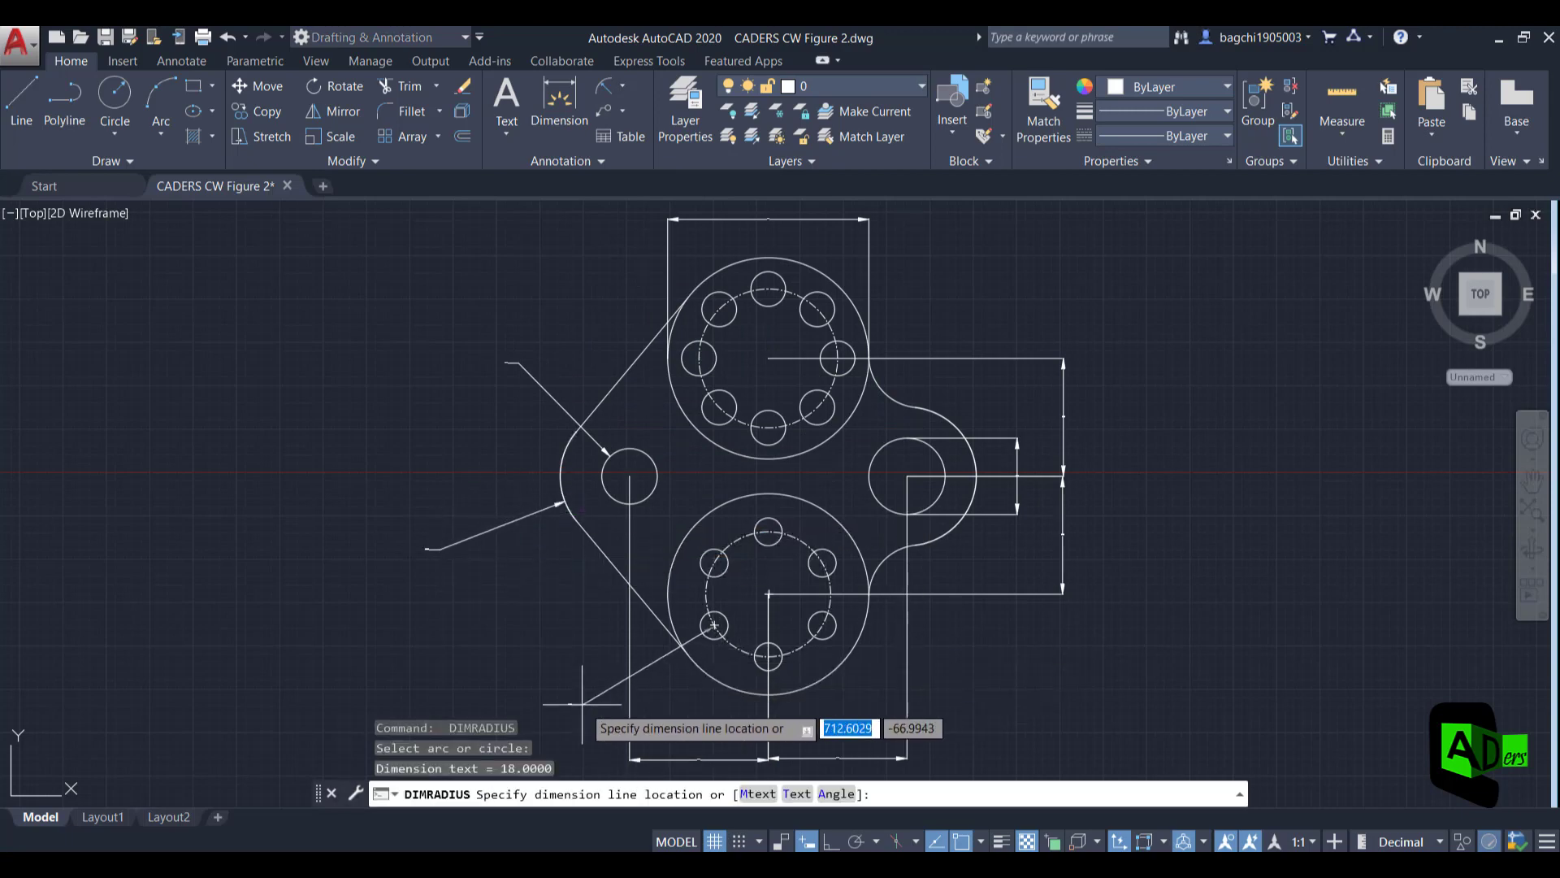
click(582, 704)
key(Return)
click(741, 693)
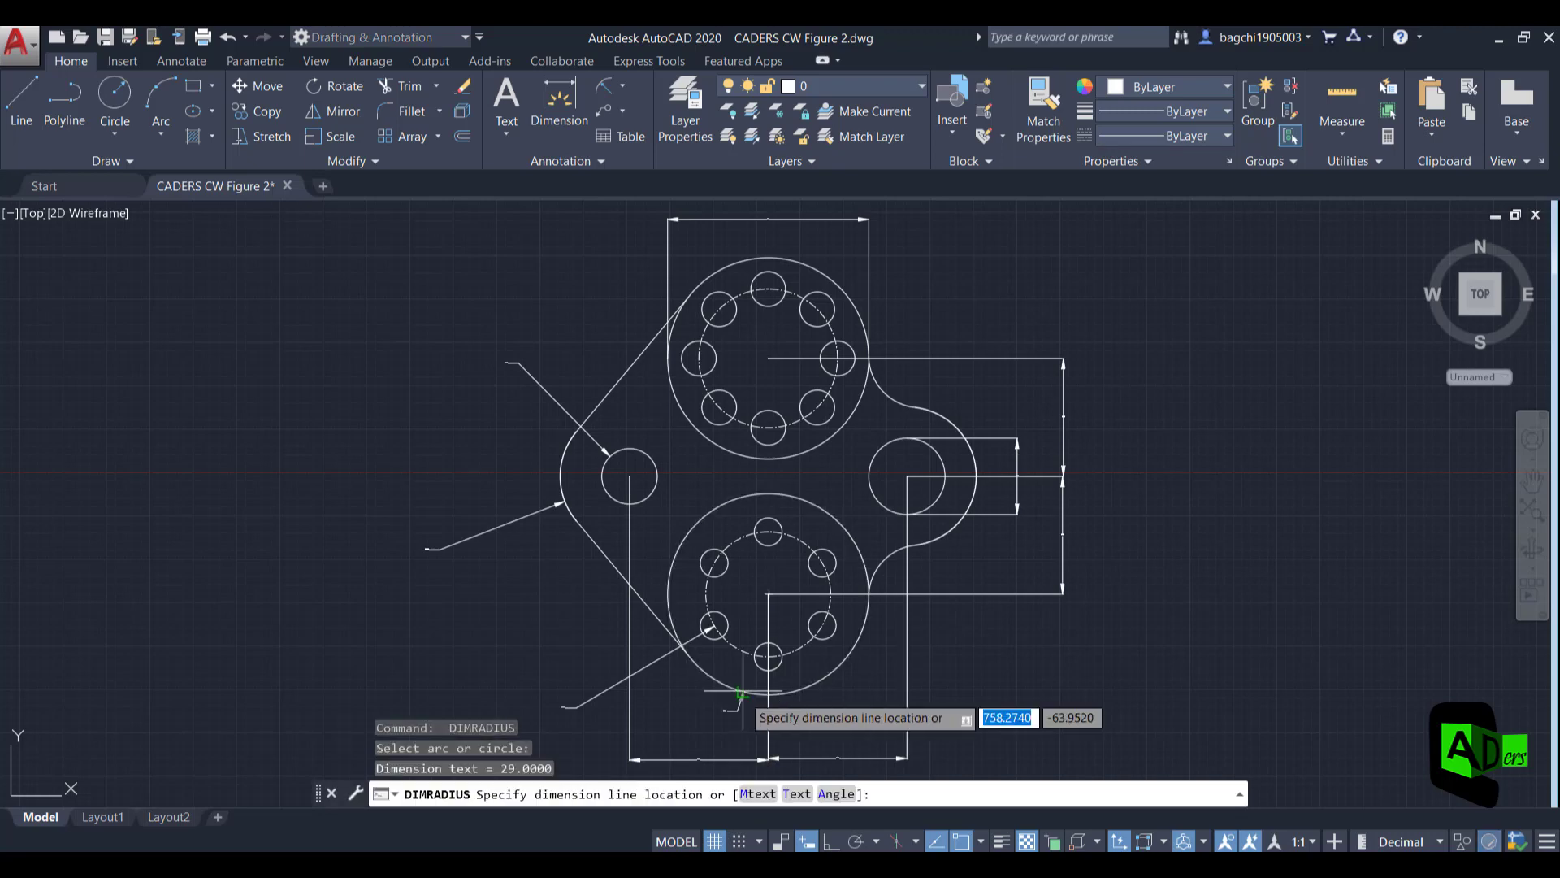
click(580, 743)
Add a radius dimension to the lower-right small hole of the lower pattern, placing the leader outside the plate's lower right
key(Return)
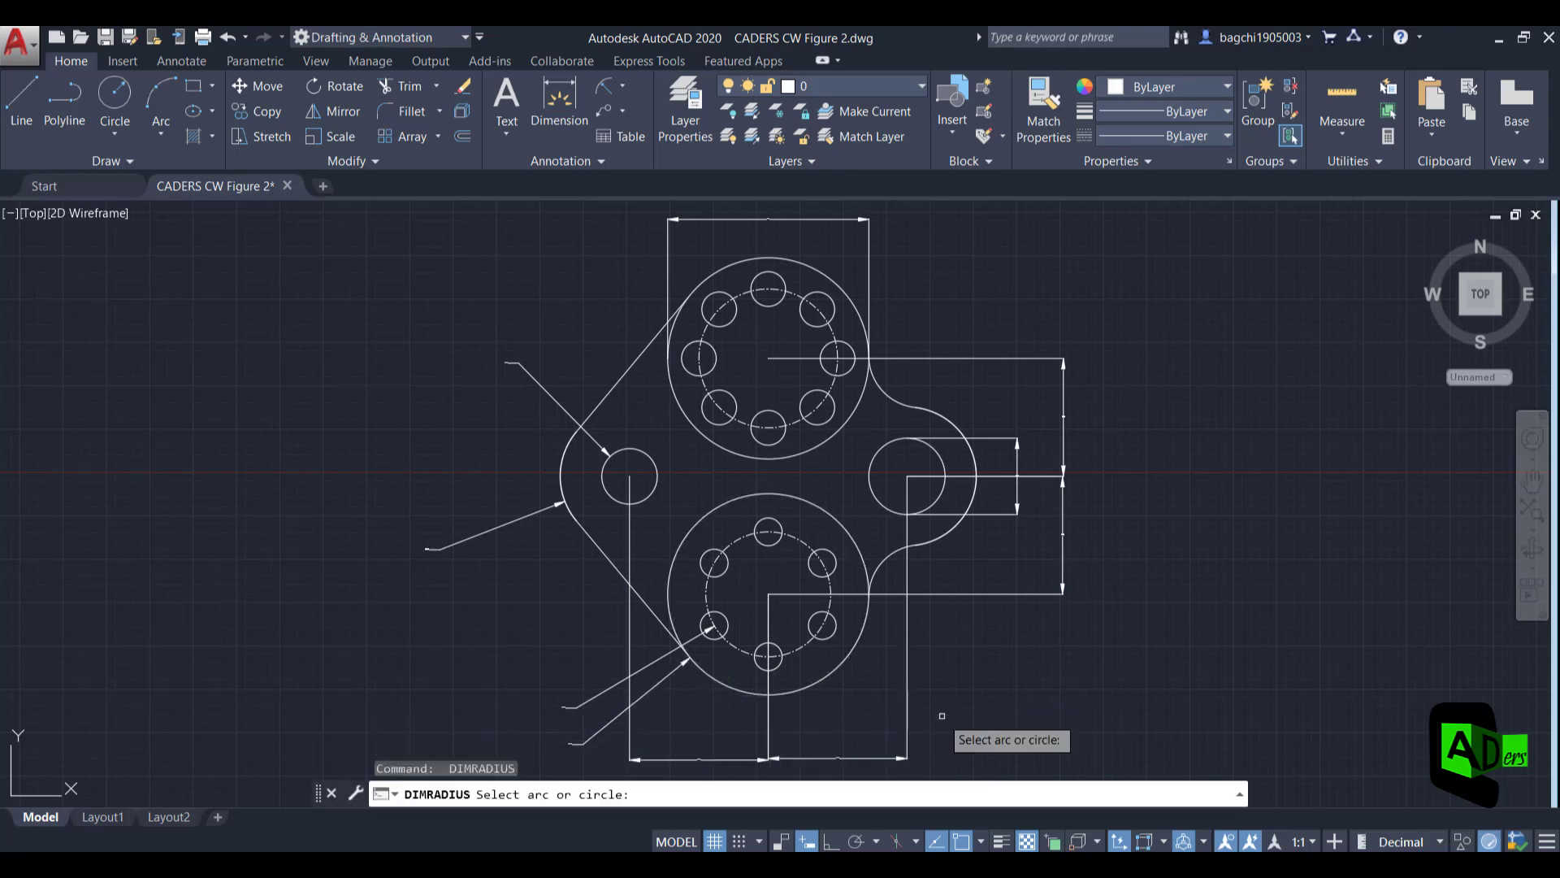
click(832, 634)
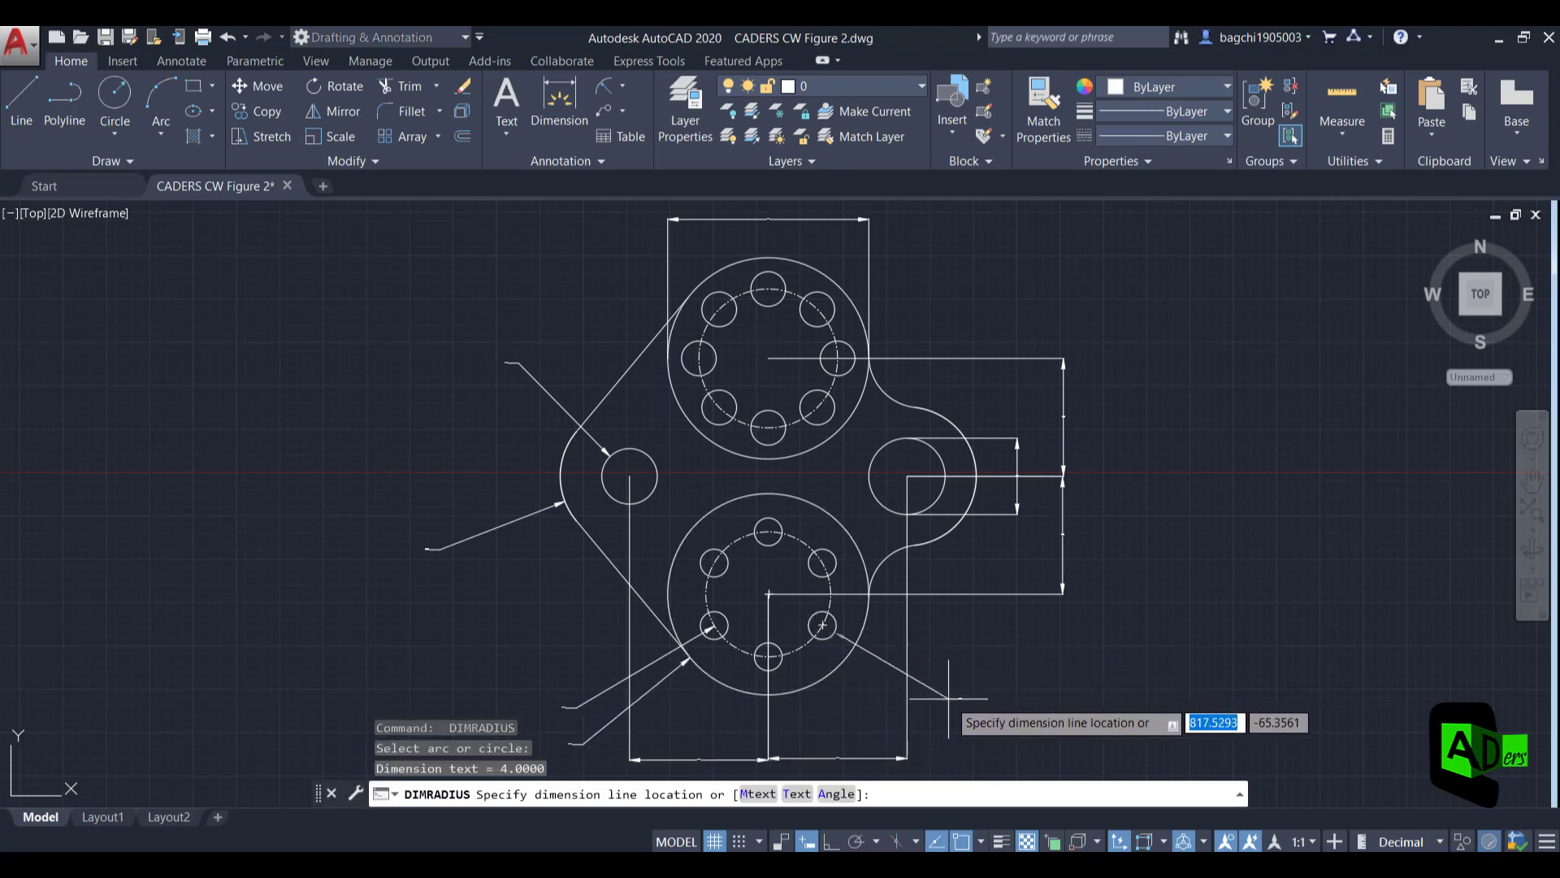
click(930, 713)
Add radius dimensions to the upper fillet arc beside the right lobe and to the lobe's outer arc, with leaders toward the upper right
key(Return)
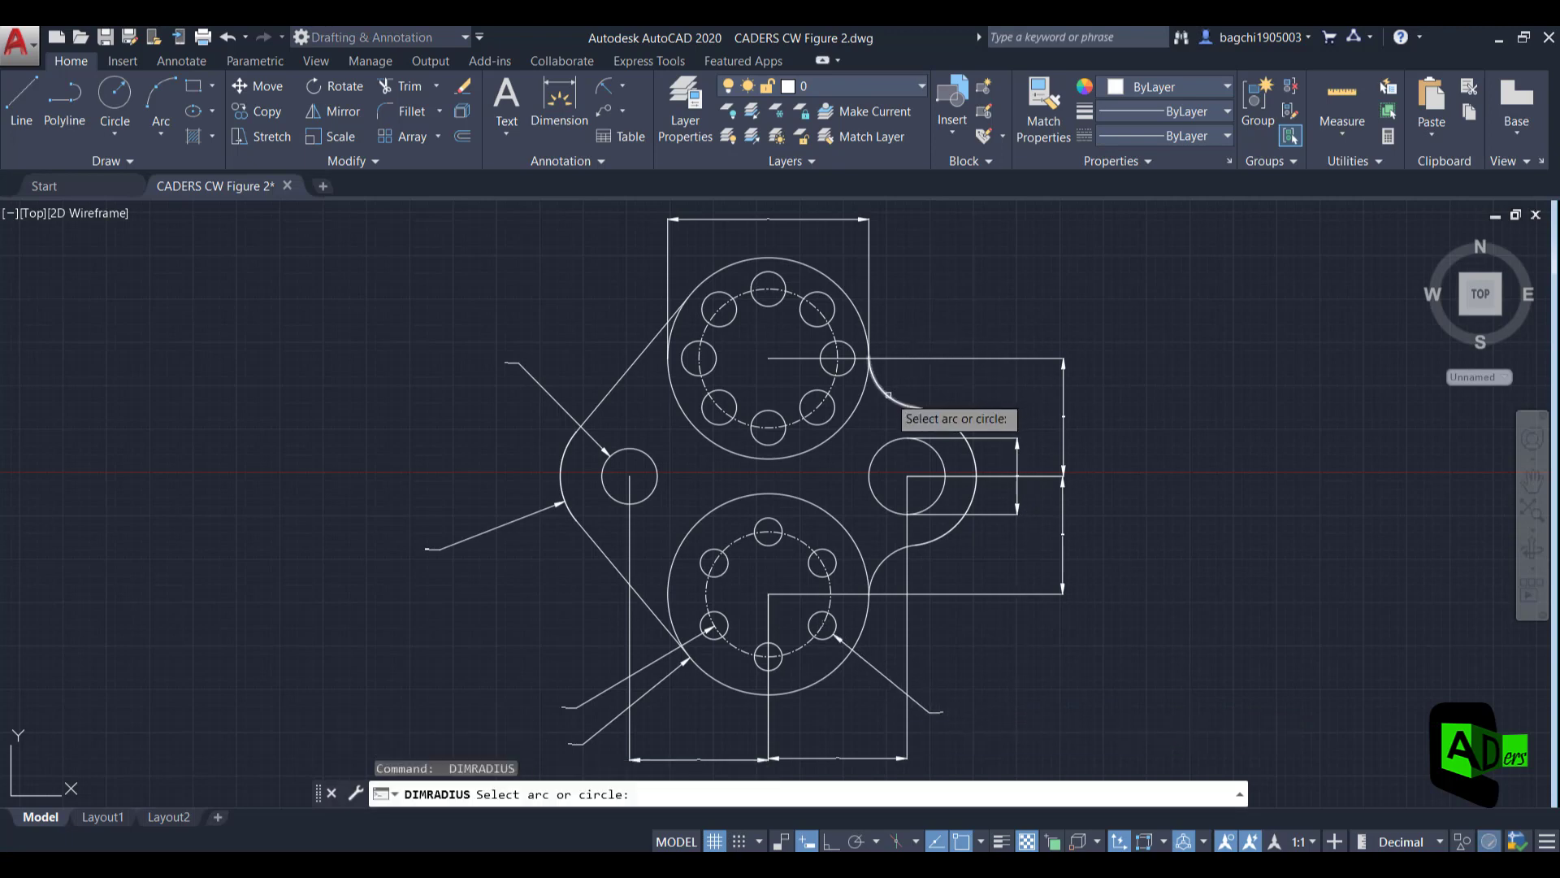
click(892, 392)
click(904, 376)
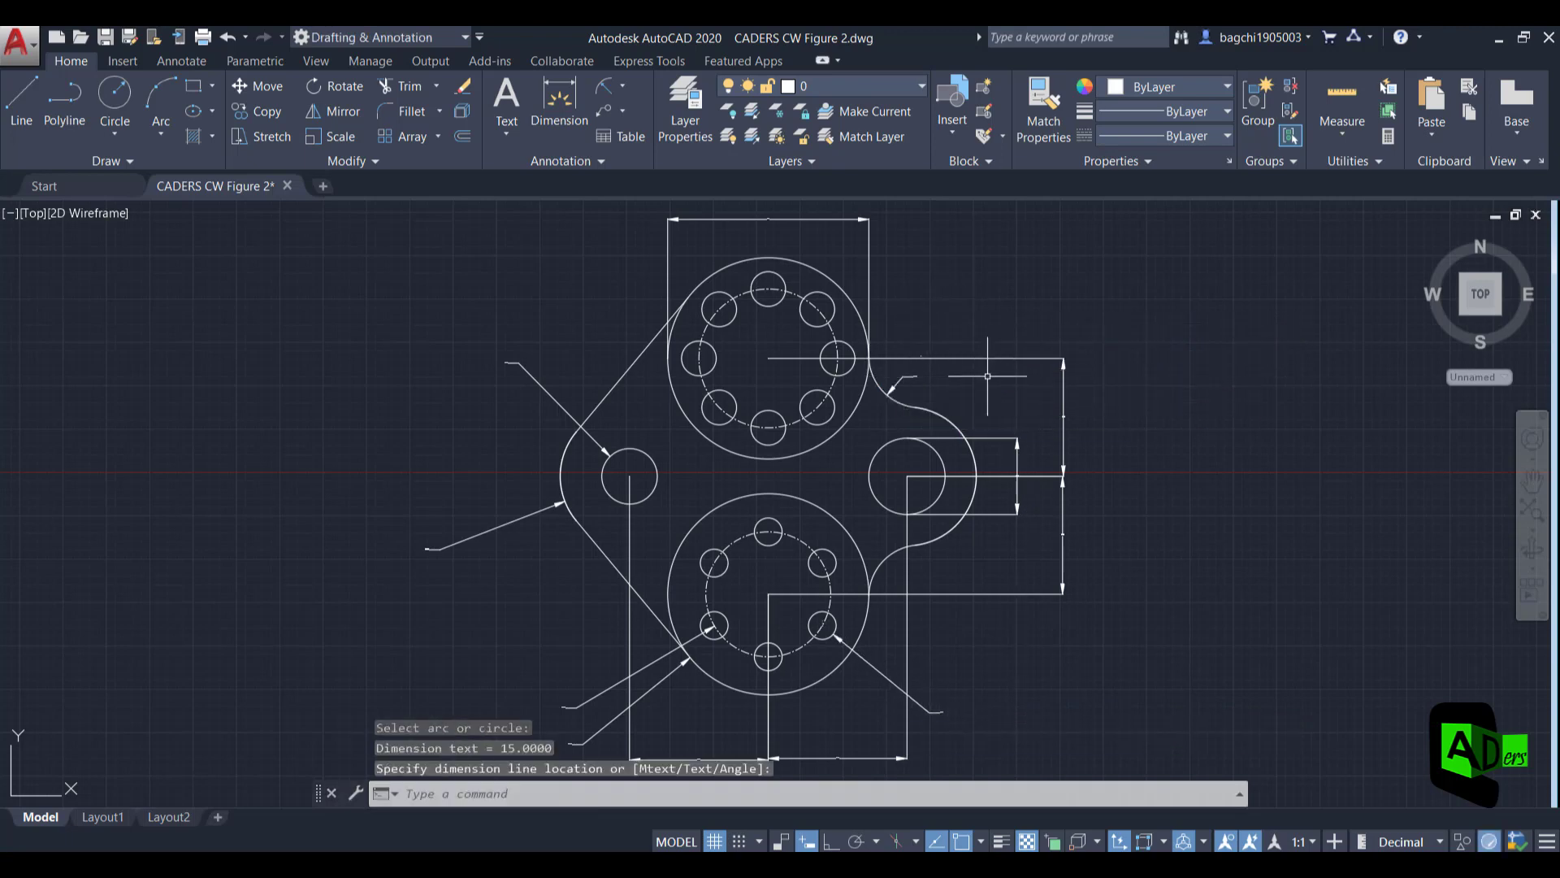
key(Return)
click(967, 439)
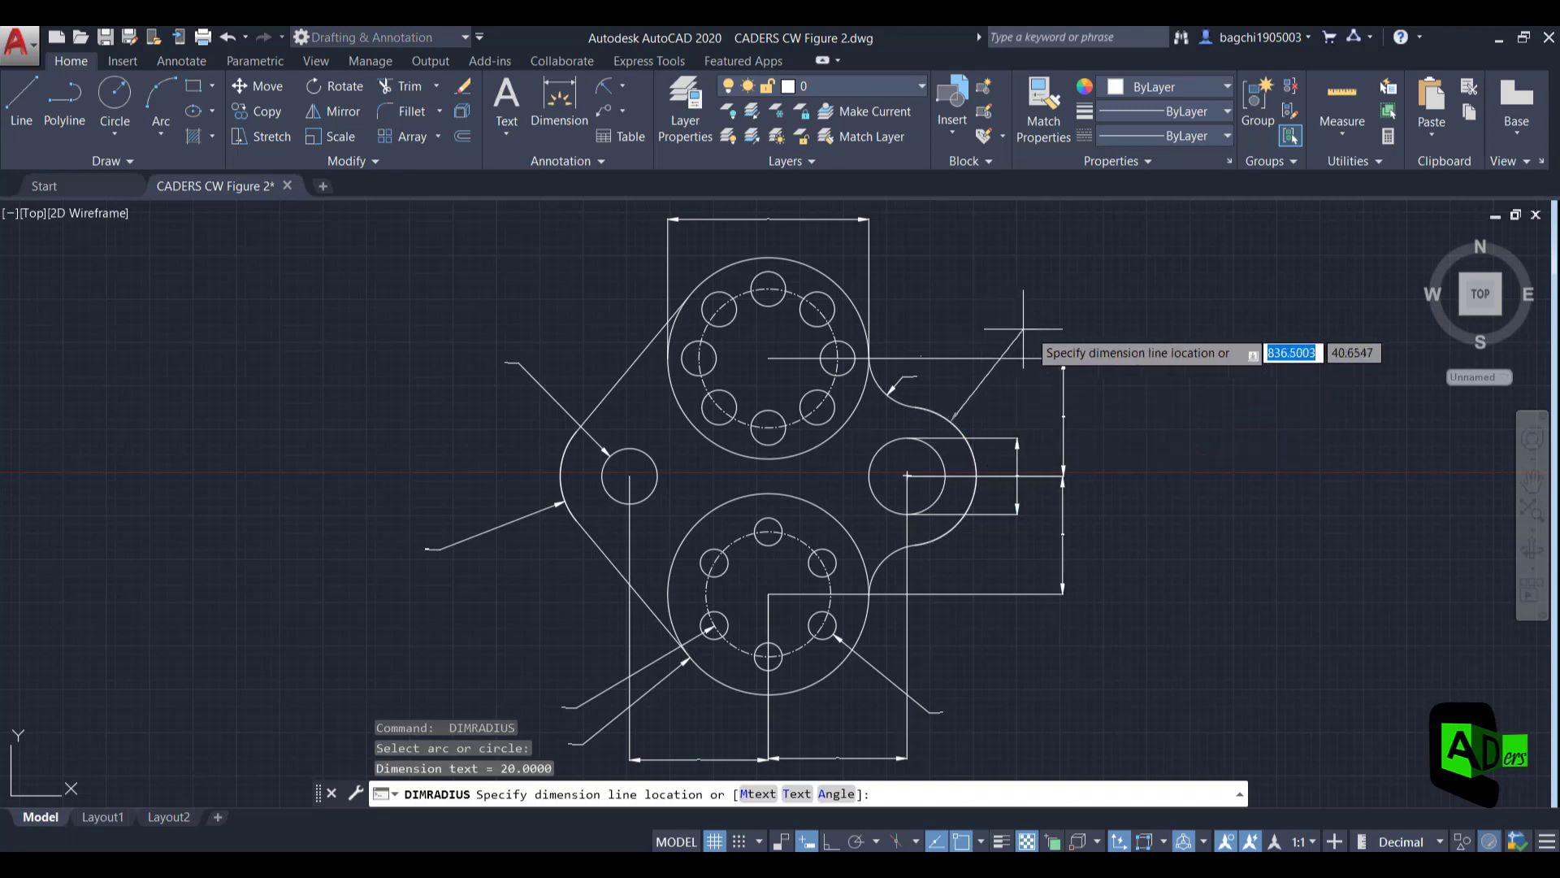
Add radius dimensions to the upper pattern's upper-right small hole and its pitch circle, placing the leaders outside the upper large circle
key(Return)
click(823, 293)
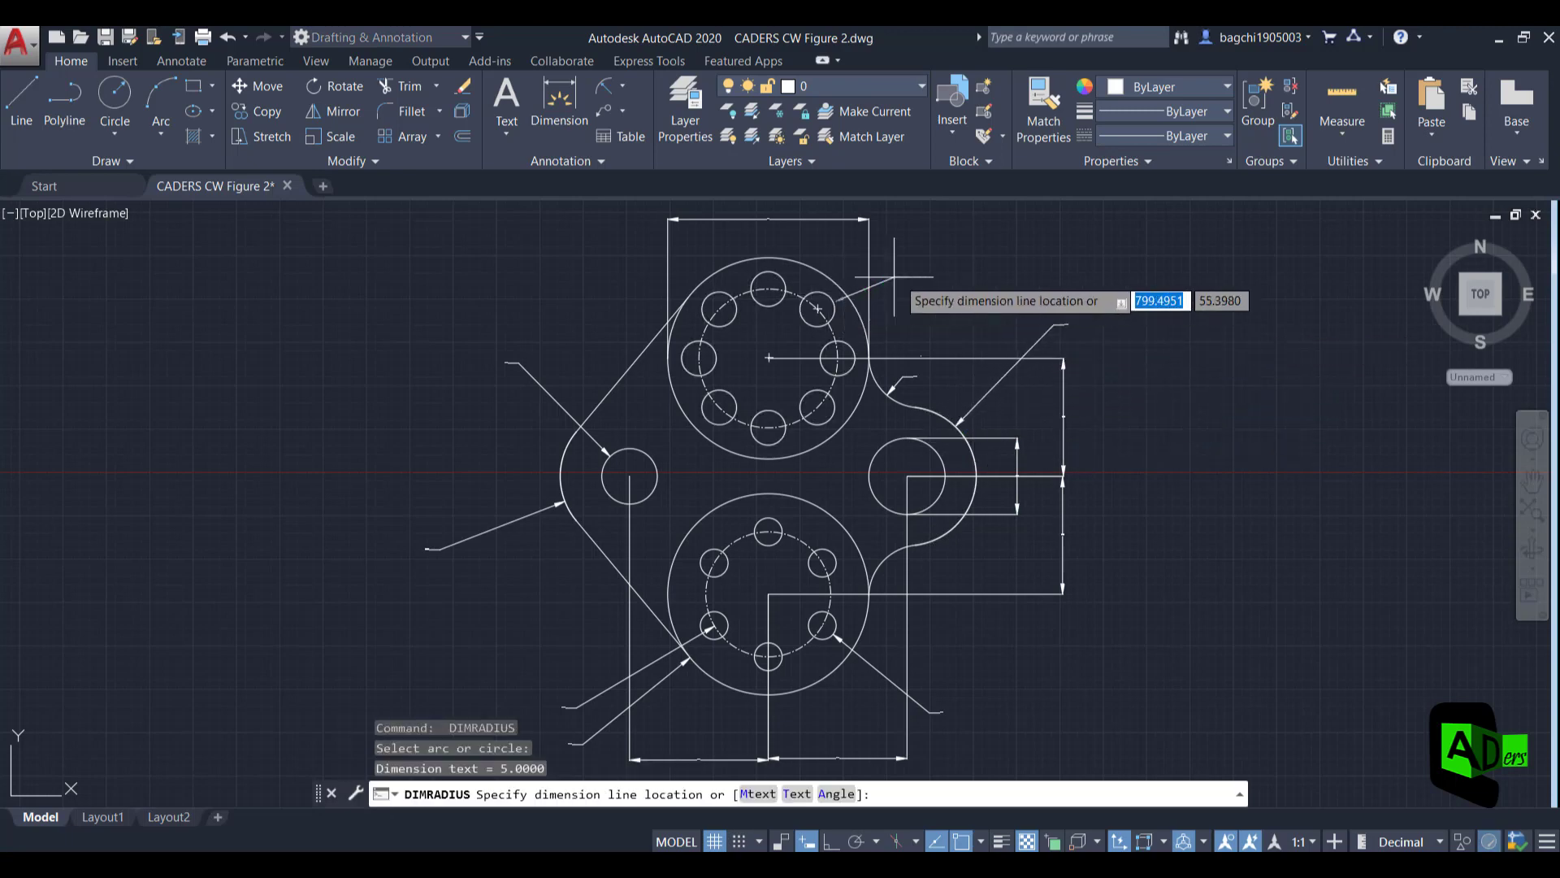
click(904, 244)
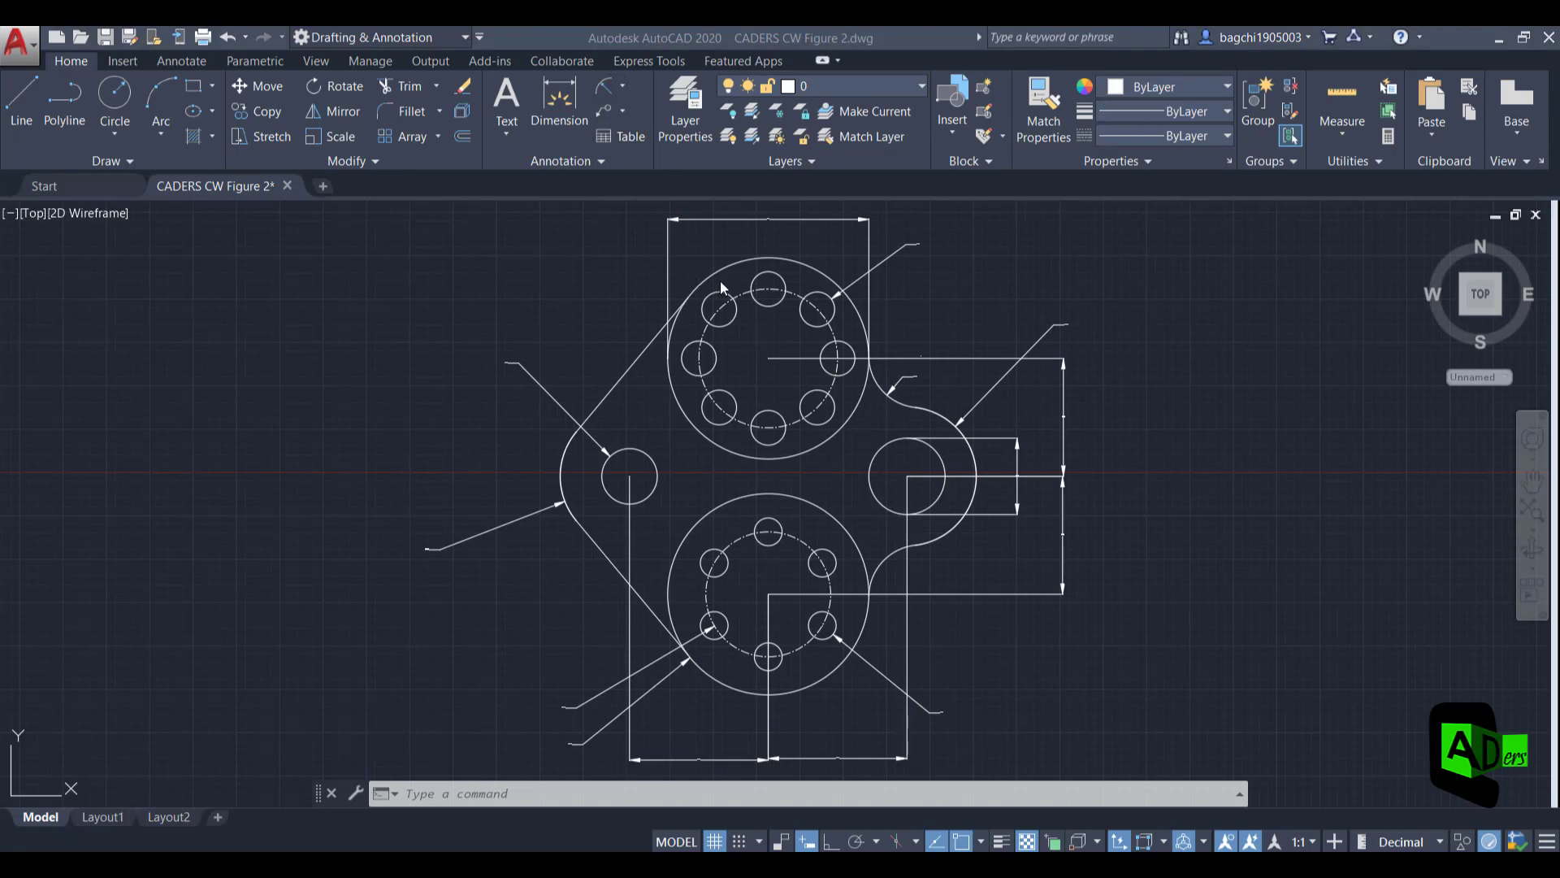
click(600, 90)
click(741, 294)
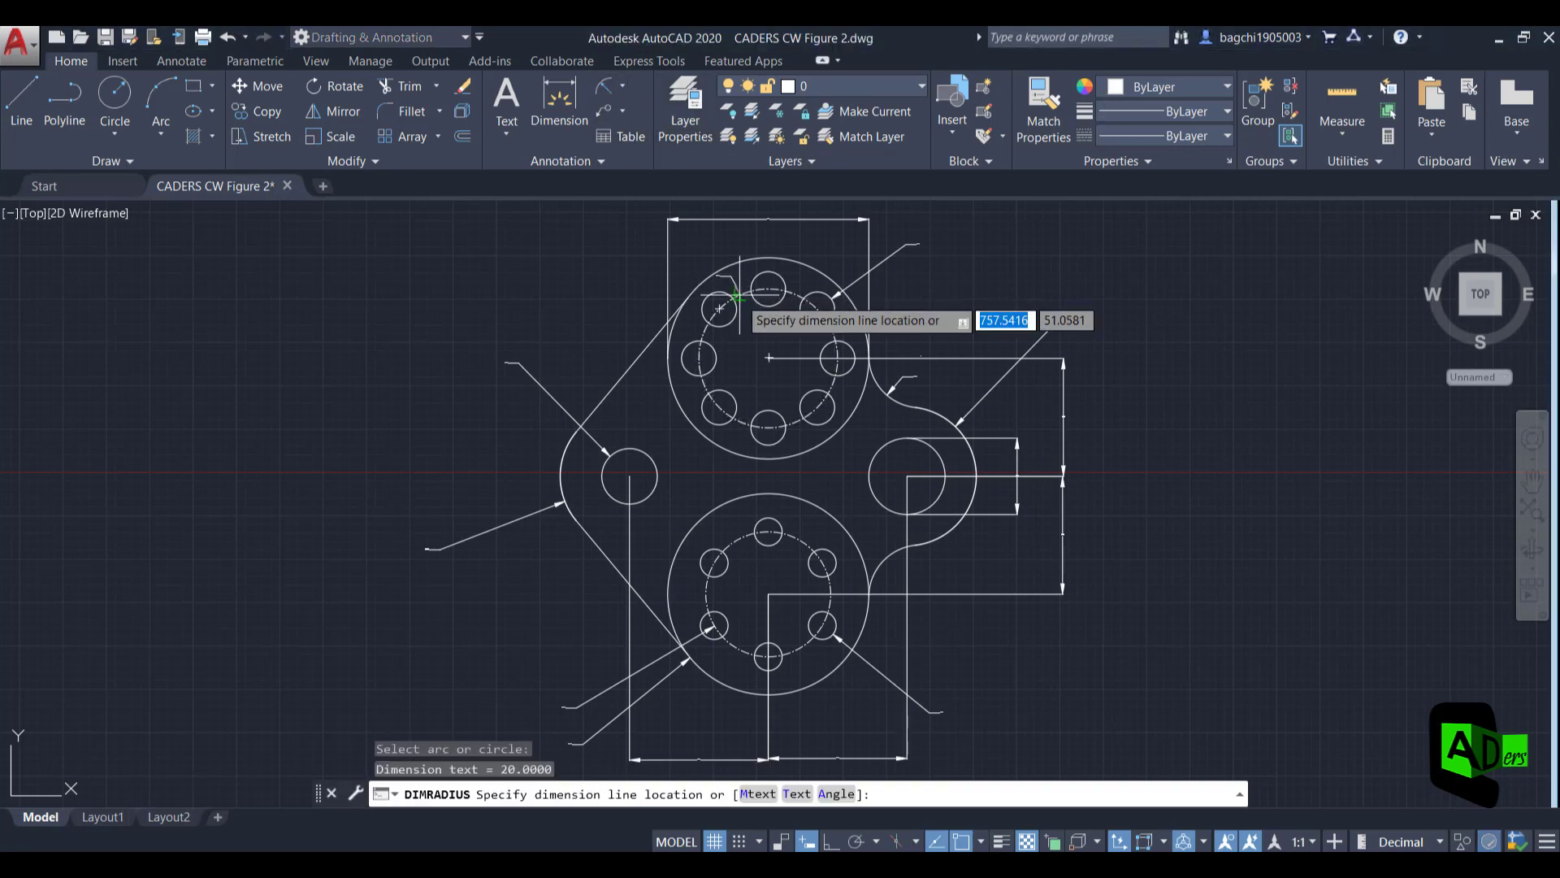
click(557, 271)
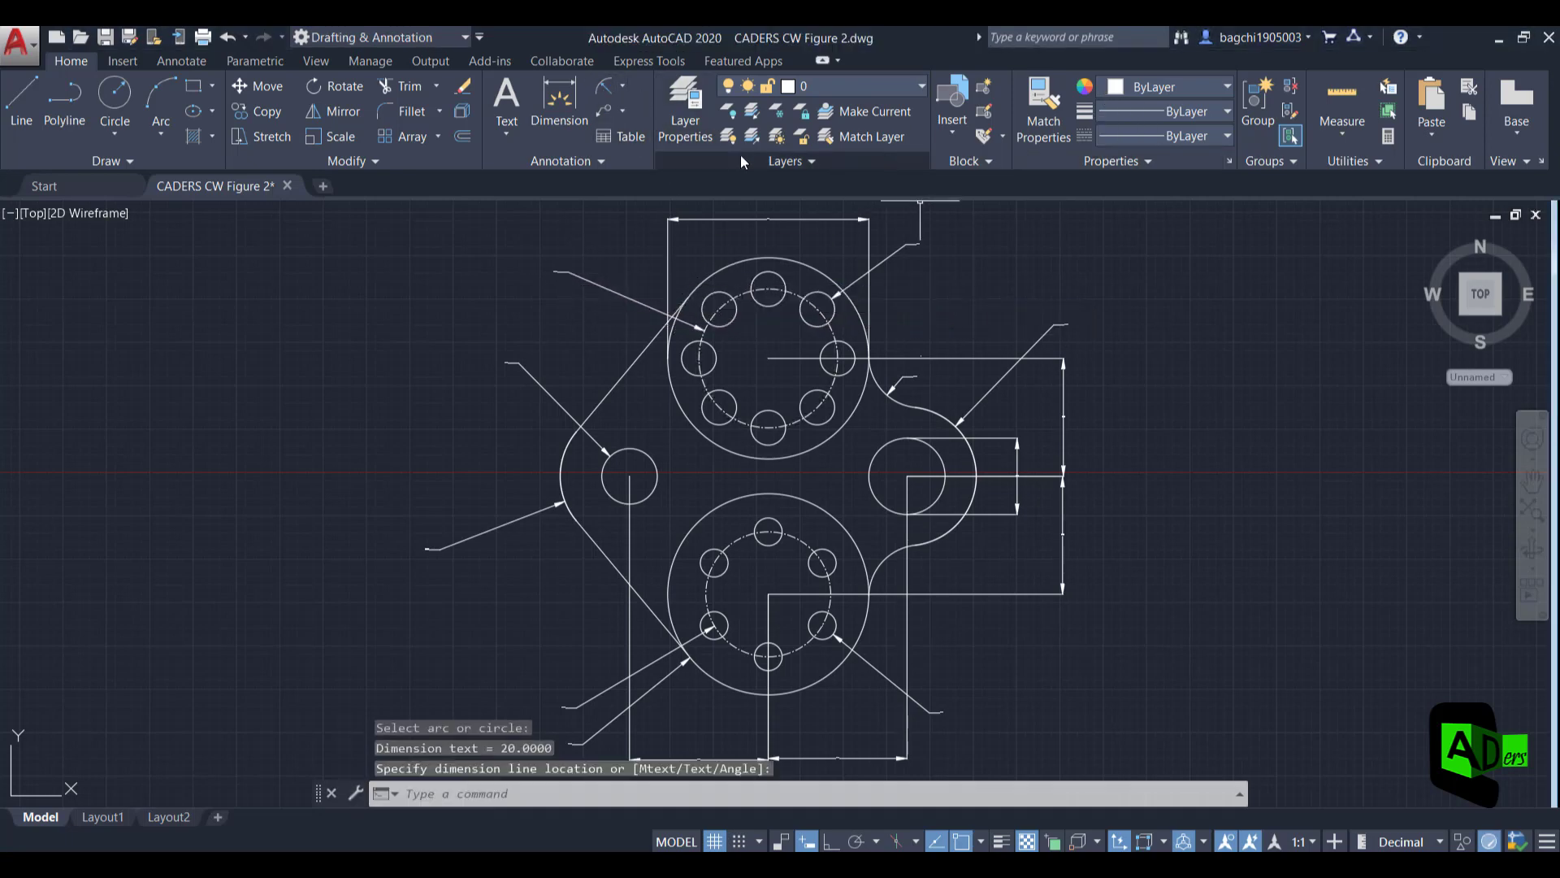
Modify the Standard dimension style to use an arrow size of 4
click(198, 67)
click(642, 161)
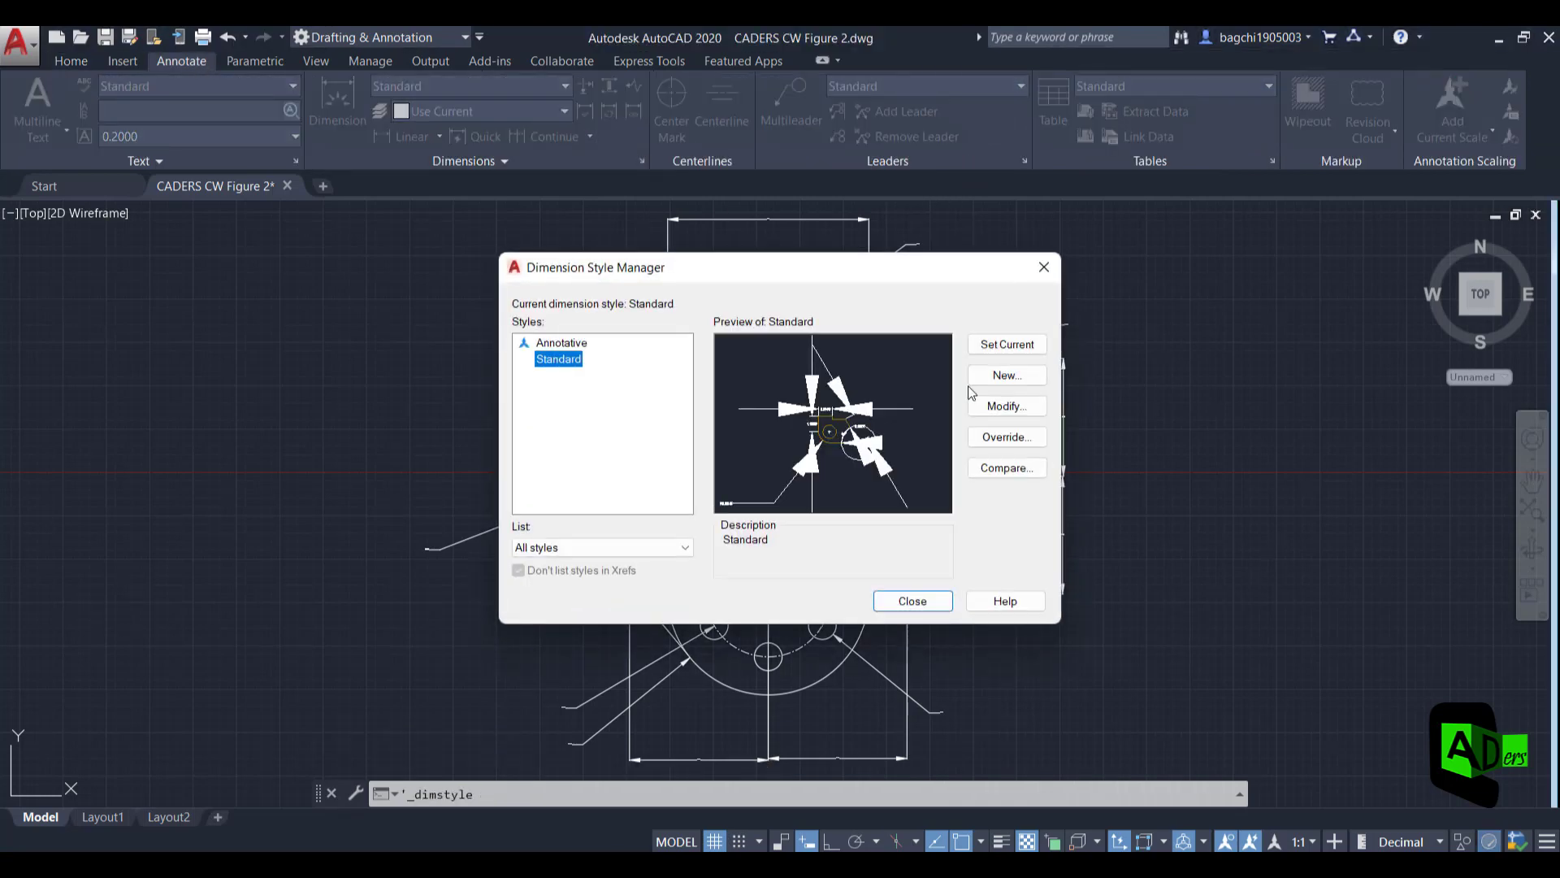
click(1020, 409)
double_click(505, 428)
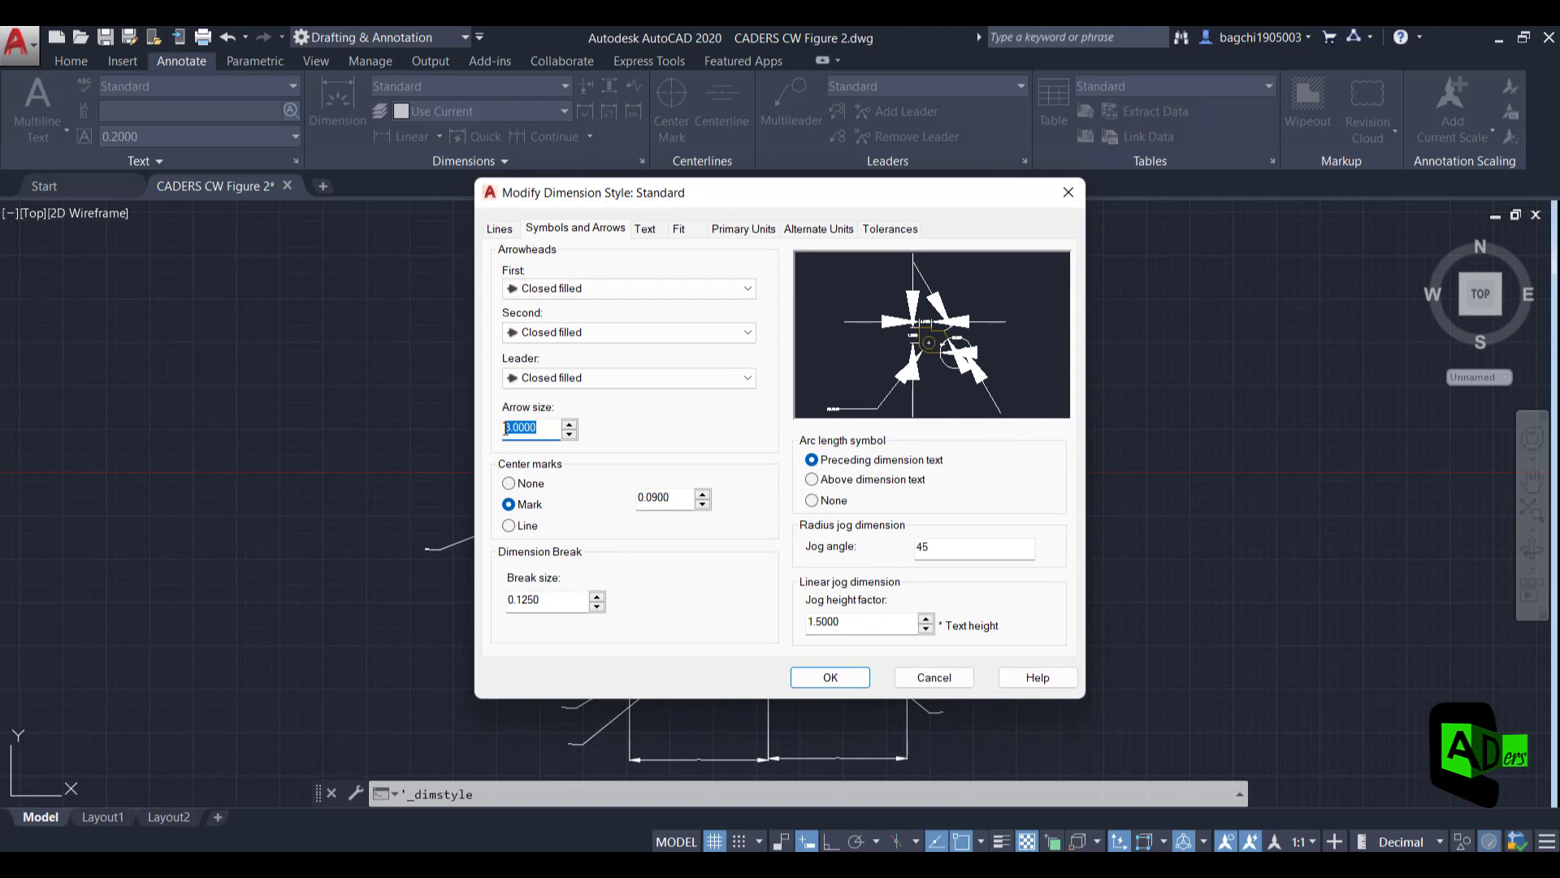
text(4)
Set the Standard dimension style's text height to 5 and apply the style changes to the drawing
click(646, 229)
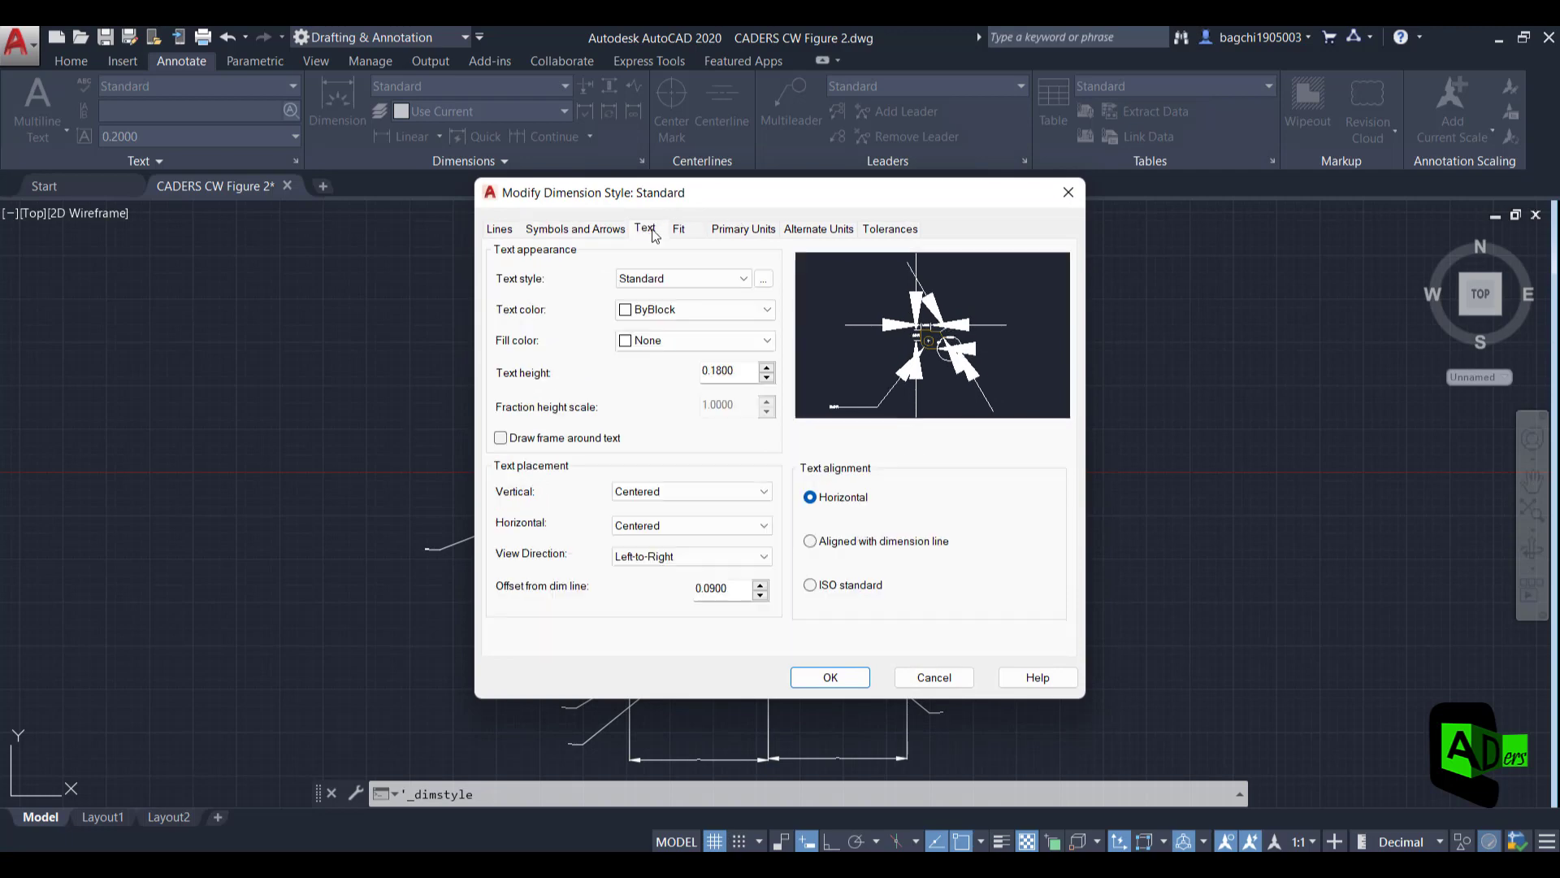
drag(734, 370, 664, 368)
text(5)
click(845, 677)
click(897, 601)
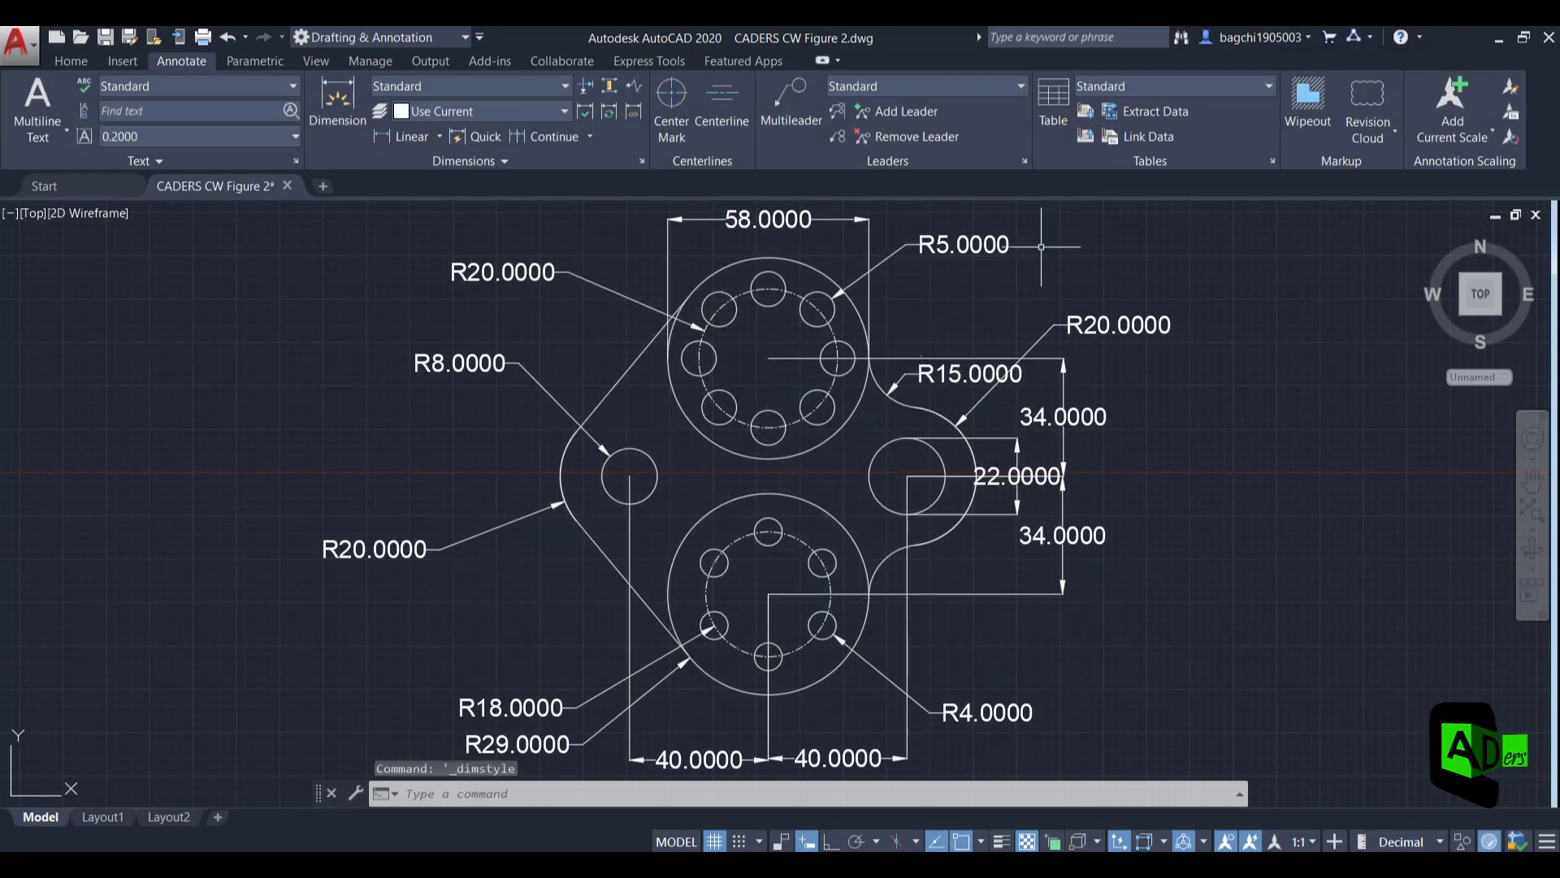
Set the Standard dimension style's linear precision to one decimal place (0.0) and apply it to the drawing
click(642, 161)
click(642, 203)
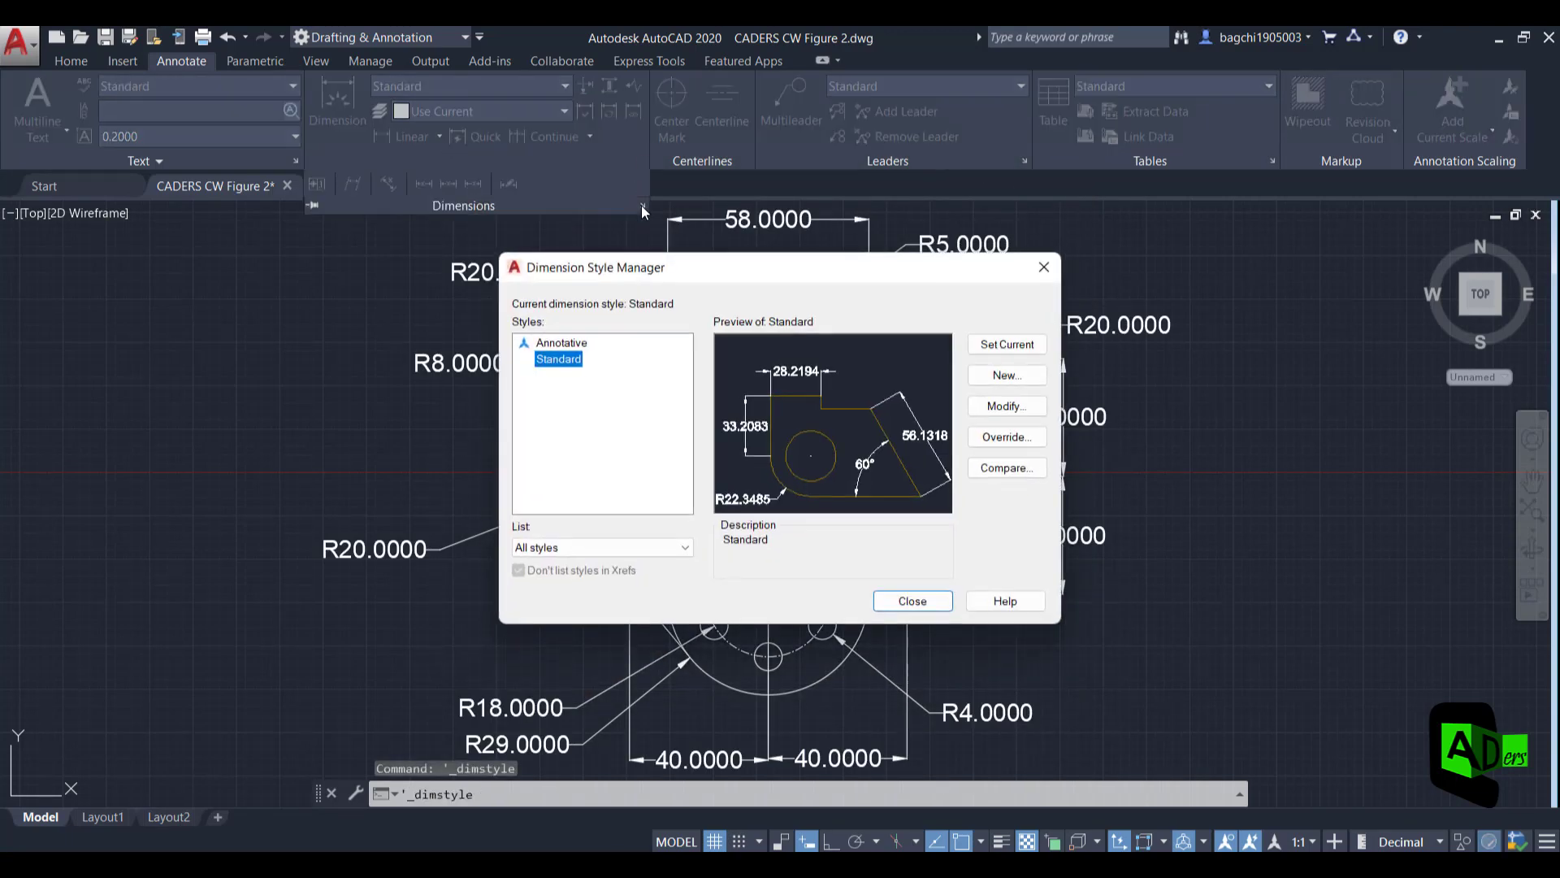
click(1003, 404)
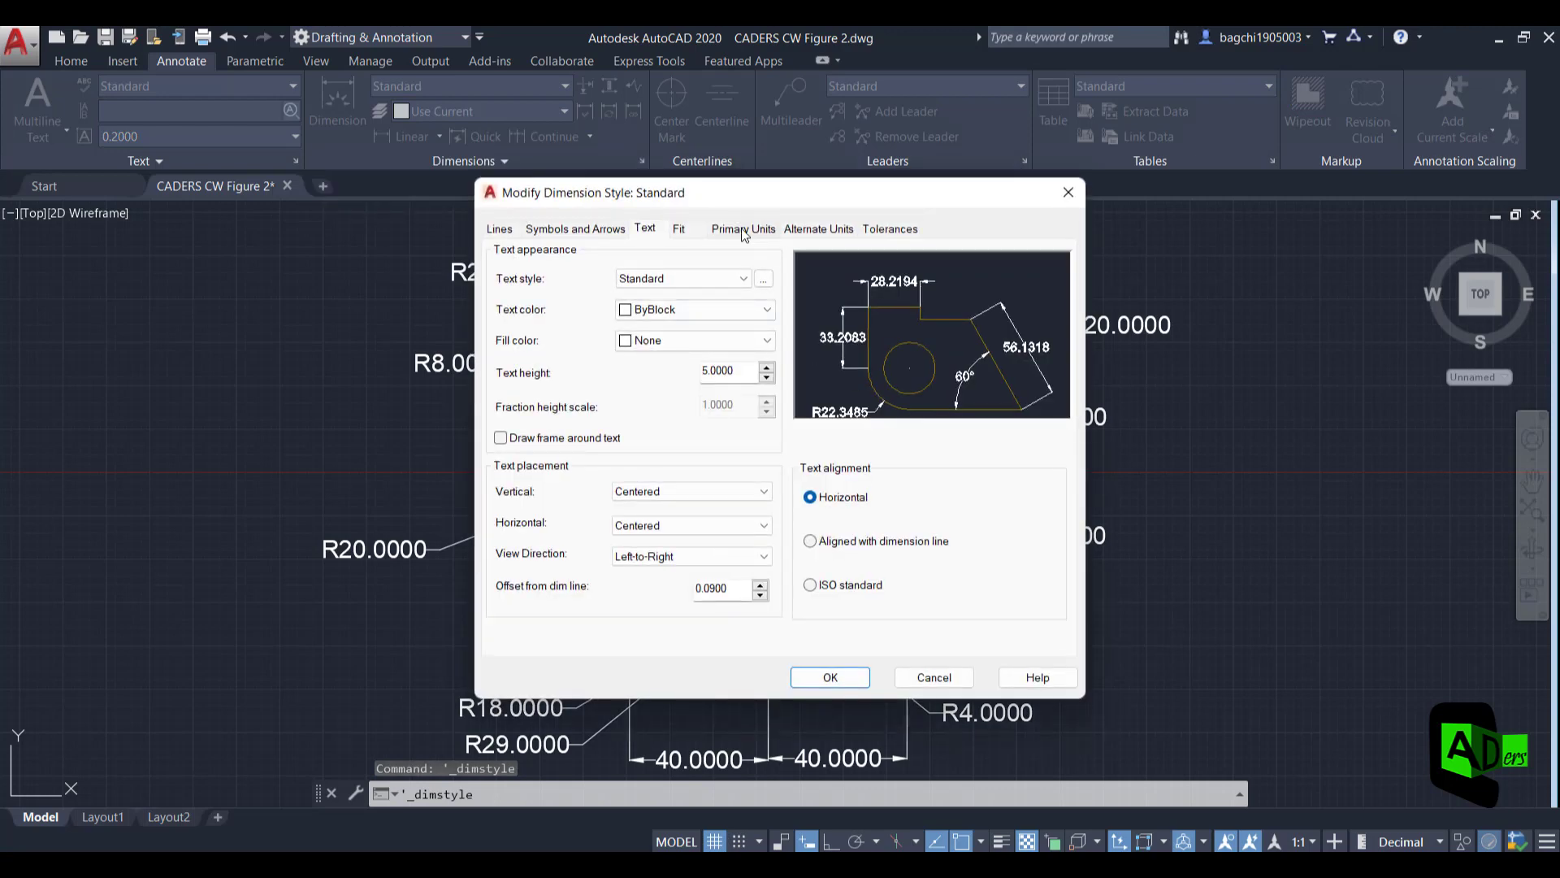
click(745, 229)
click(691, 298)
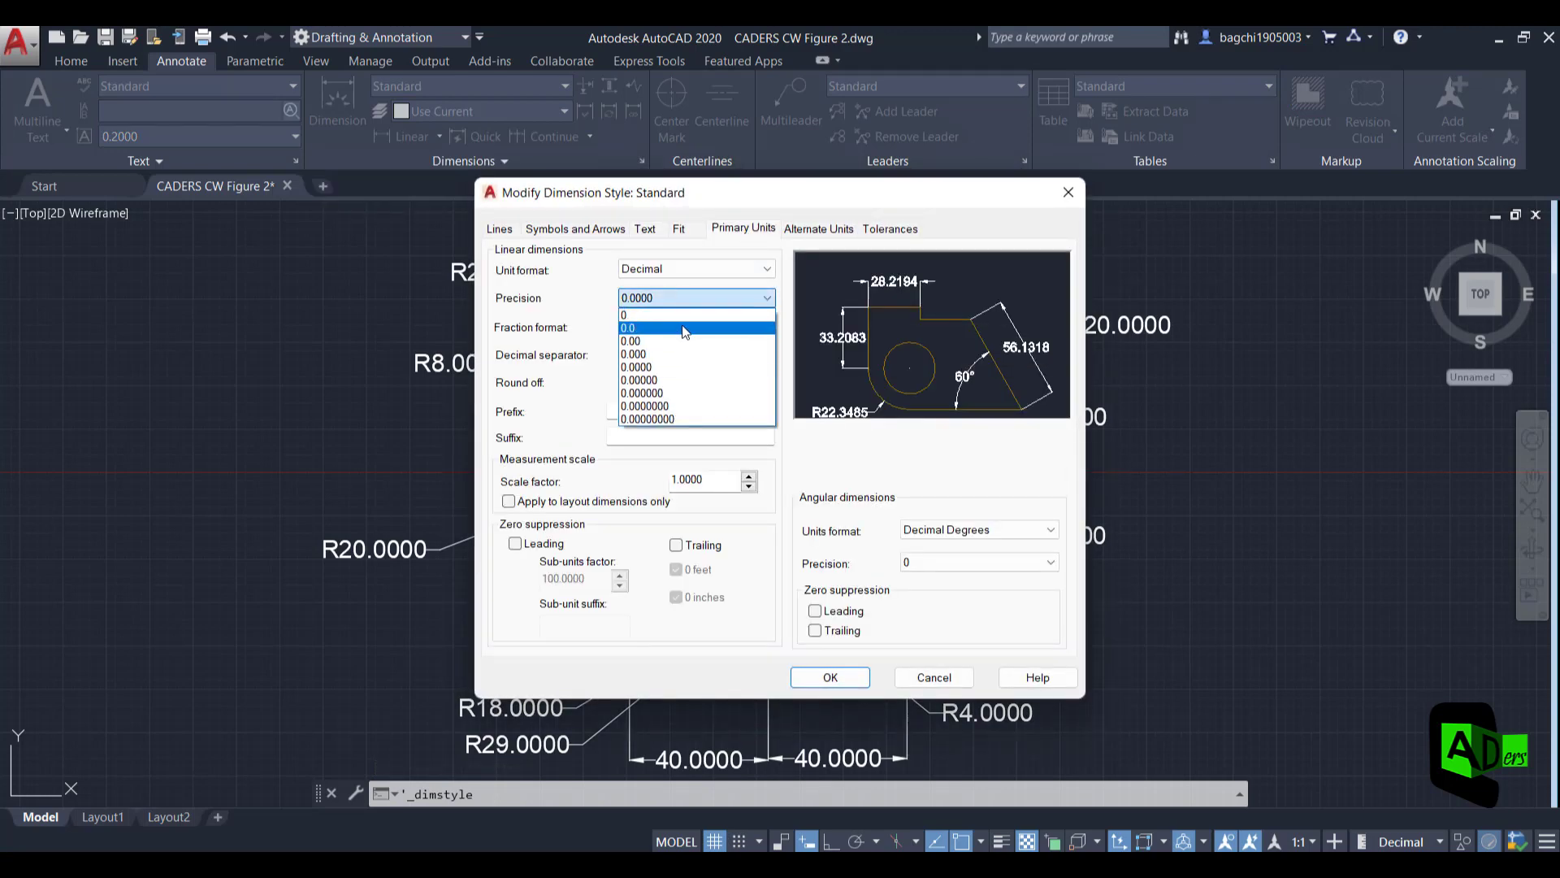
click(684, 329)
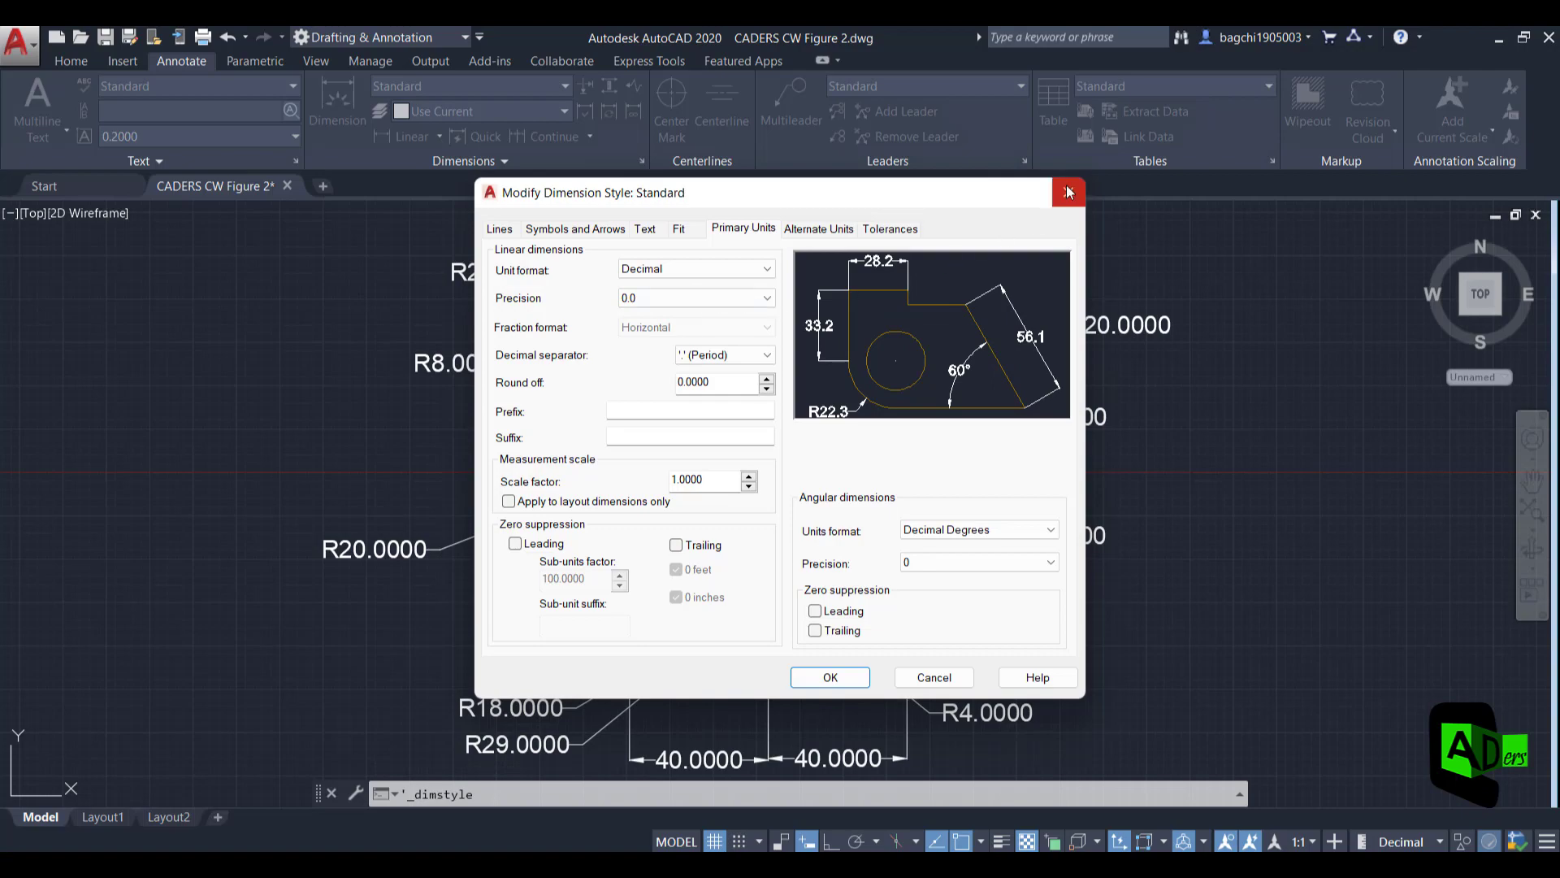
click(860, 676)
click(913, 602)
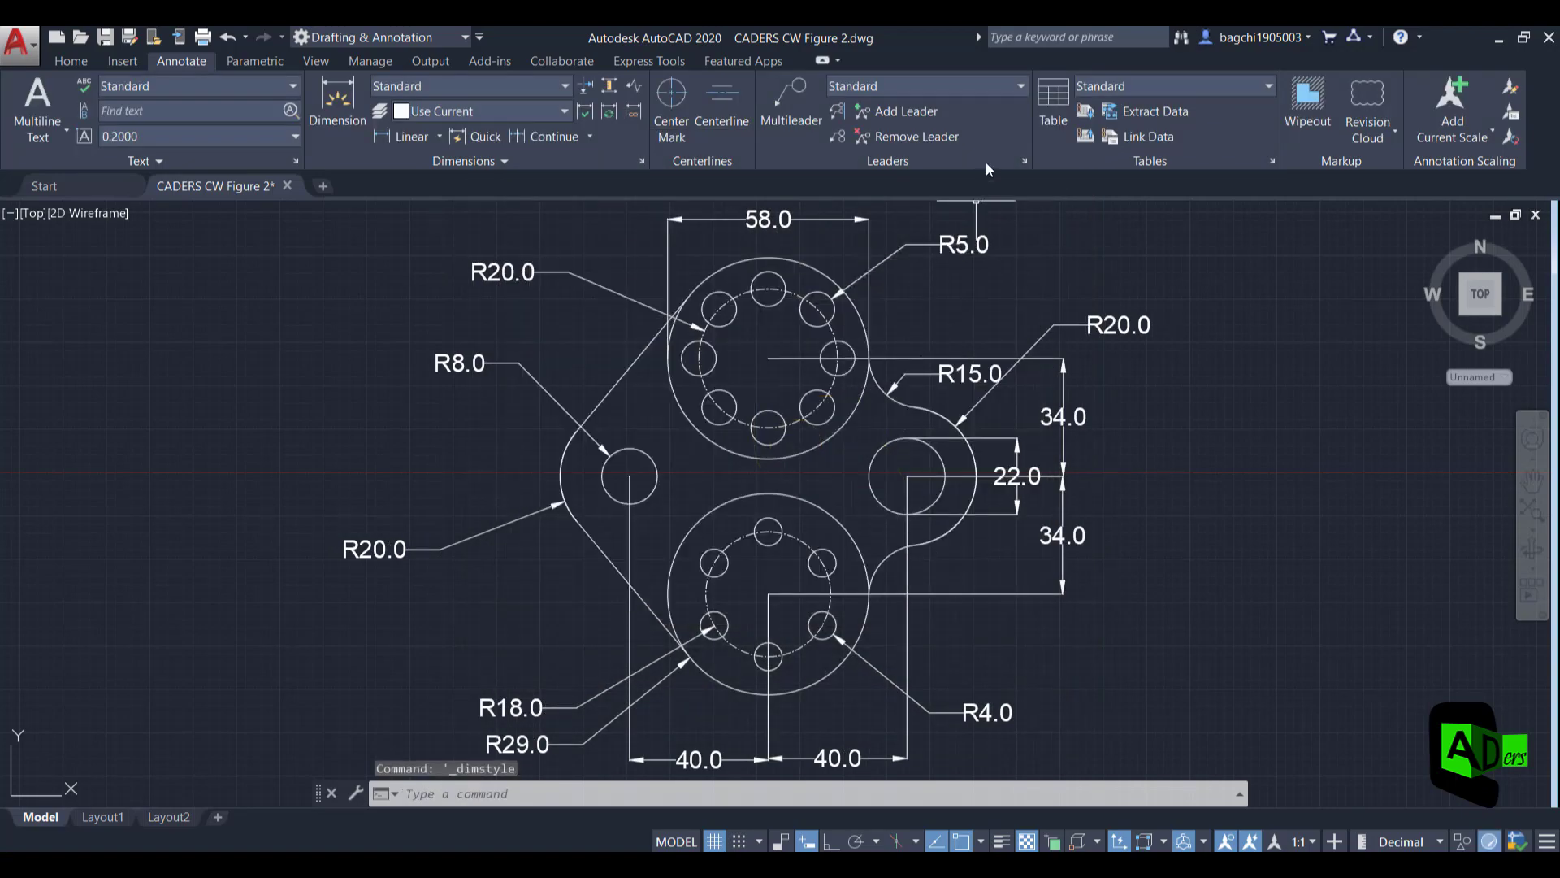